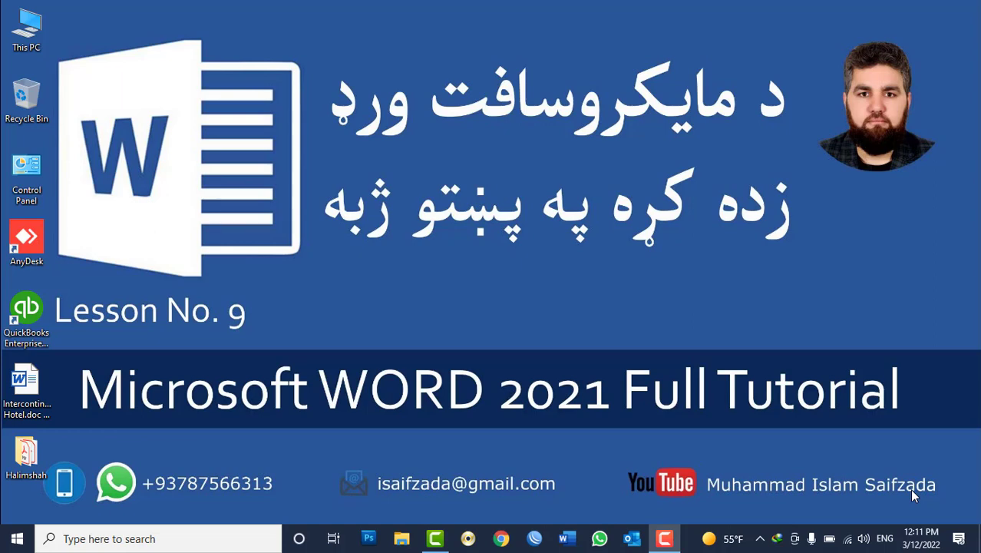
- Refresh the desktop and launch Word by running winword from the Run box
right_click(571, 281)
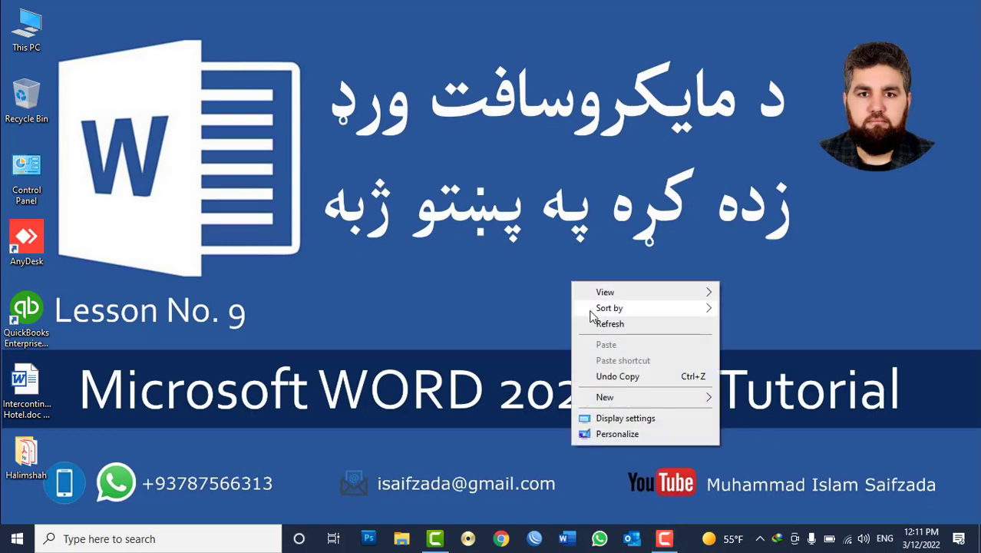
click(592, 329)
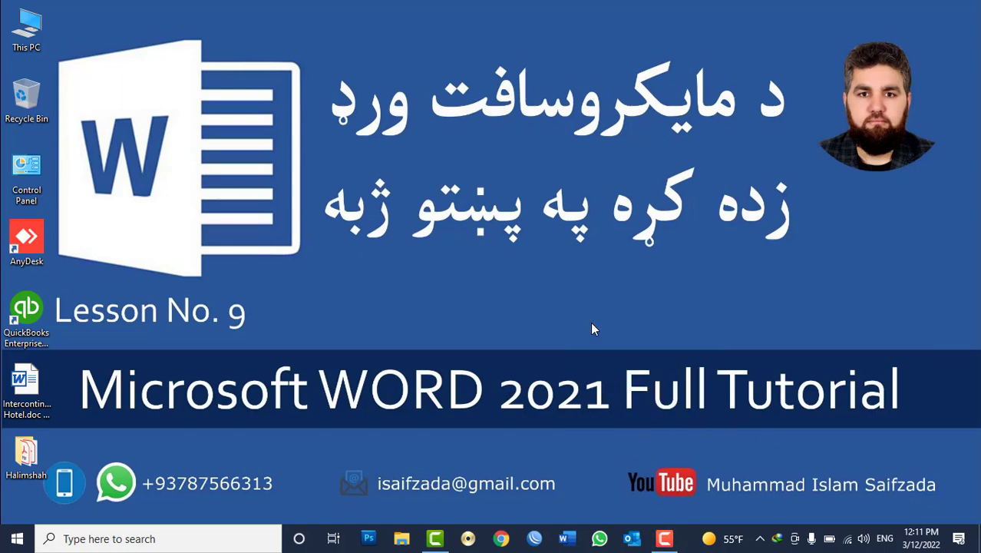
key(super+r)
text(w)
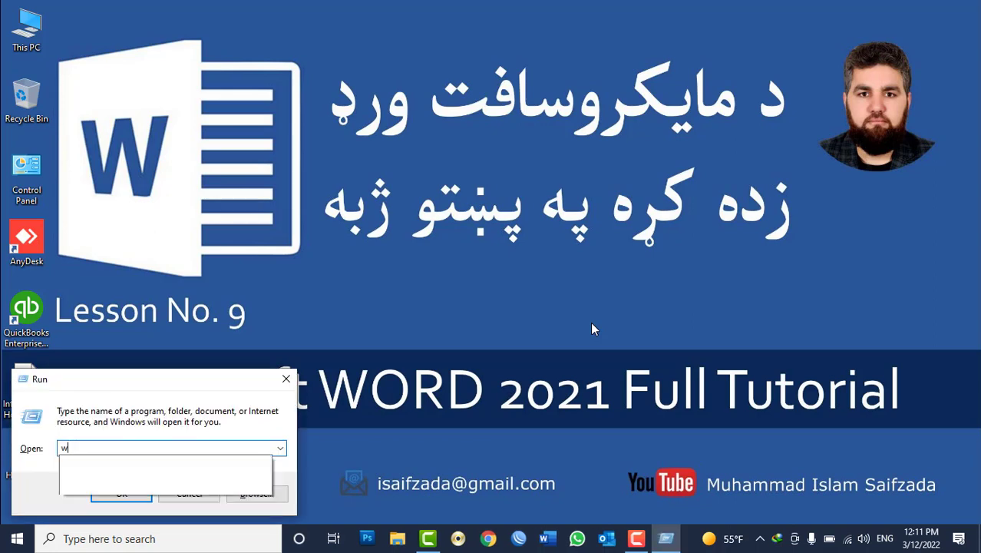
text(inword)
key(Return)
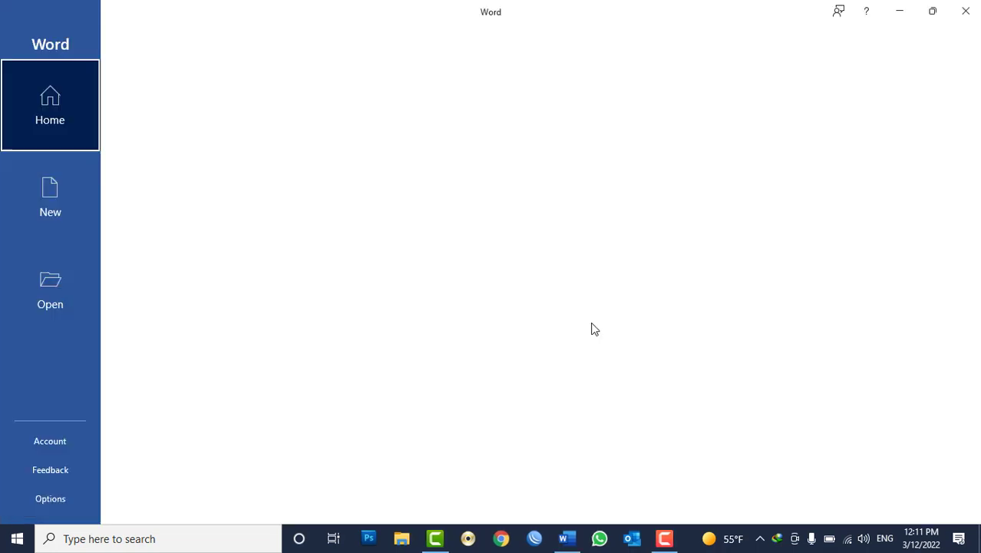
- Create a blank document, then view the Font dialog's Advanced tab and cancel it
key(Return)
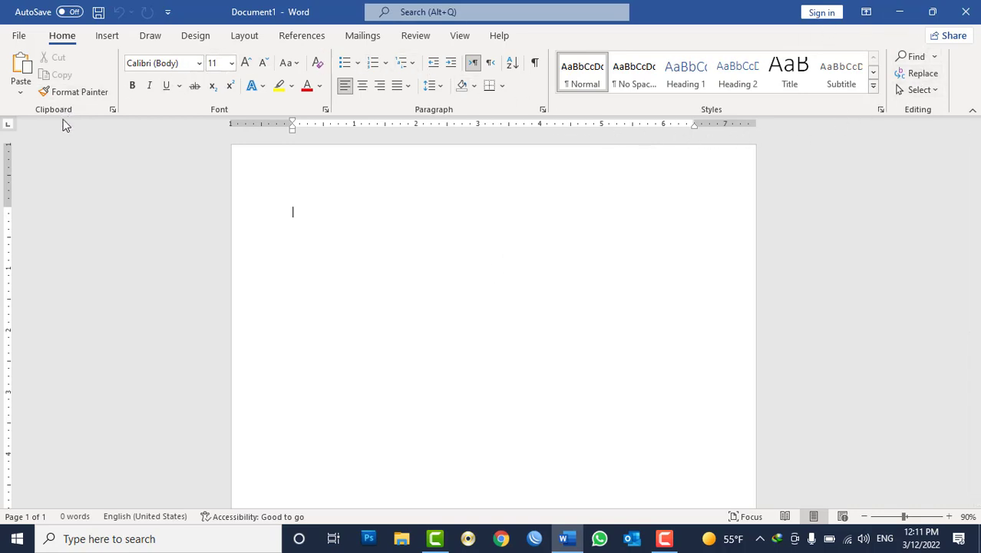
click(325, 109)
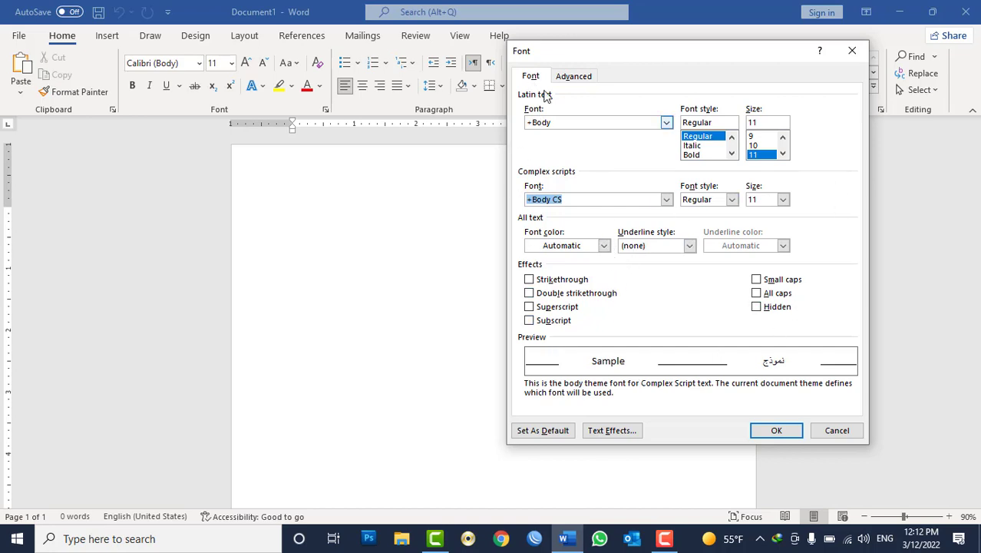
click(572, 77)
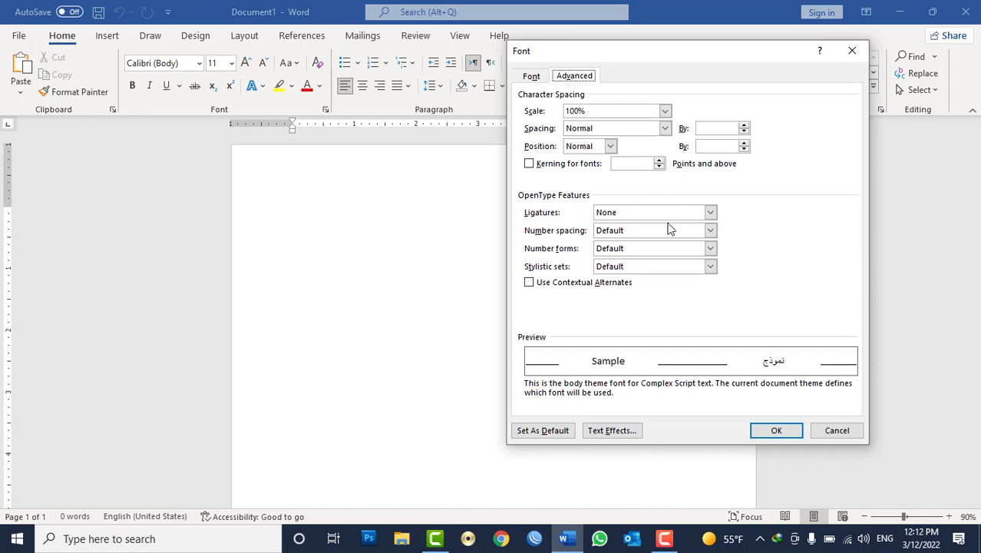
click(835, 431)
- Generate a sample paragraph with =rand(1), zoom in, and select all its text
text(=)
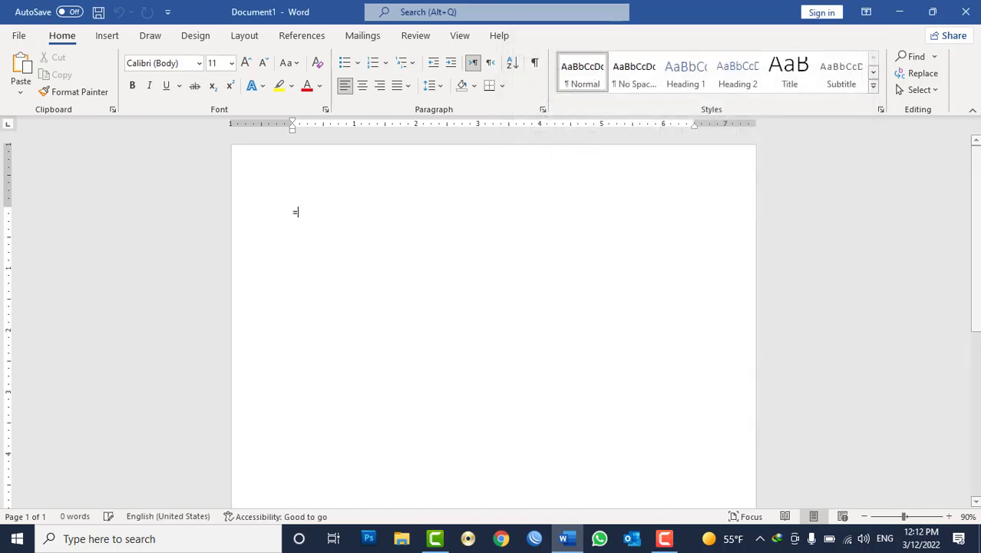
text(rand()
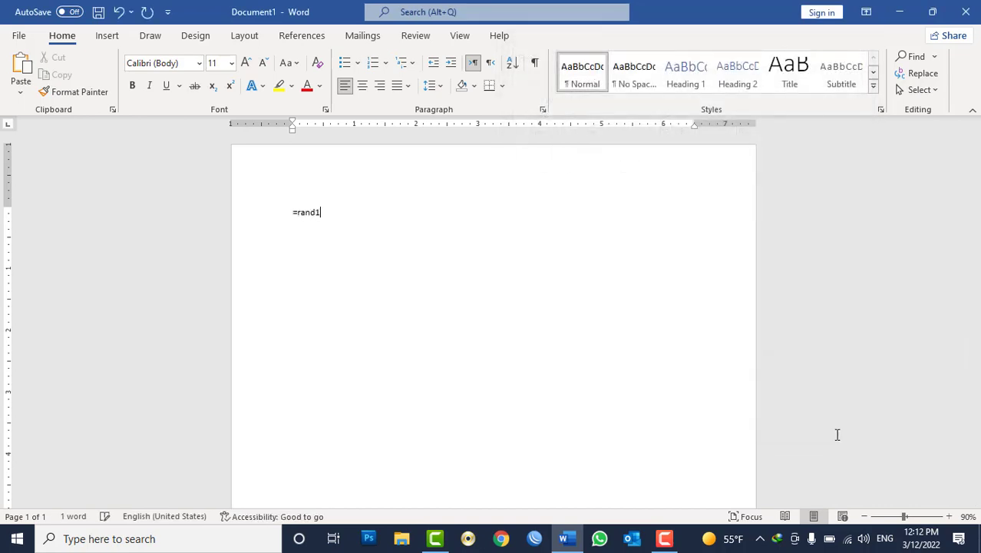
text())
key(Return)
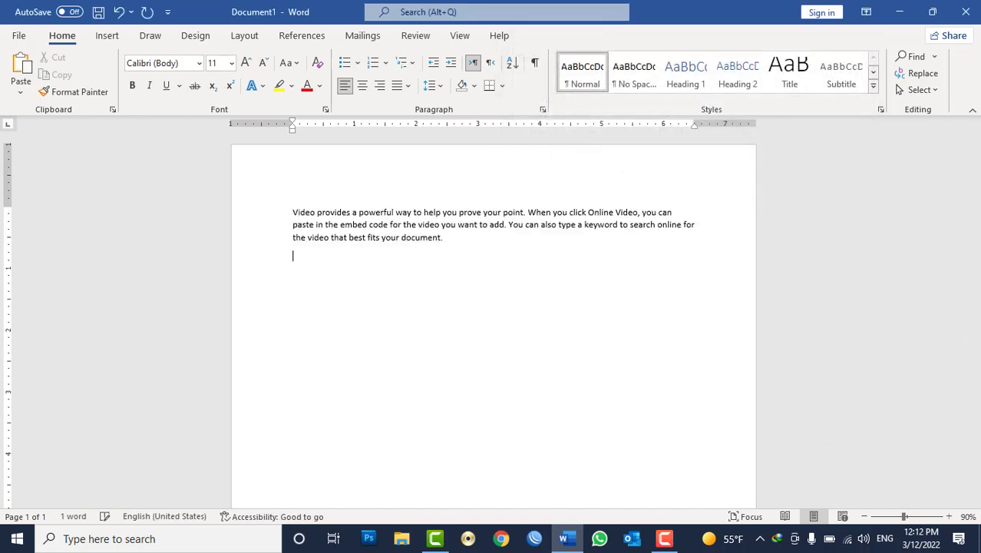
key(ctrl+a)
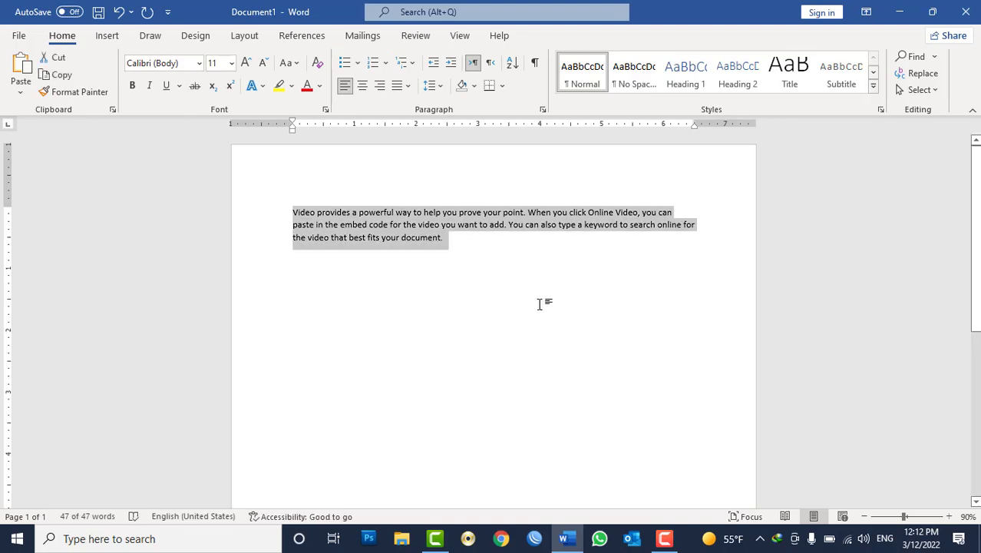
ctrl+scroll(410, 247, up, 6)
ctrl+scroll(410, 247, up, 7)
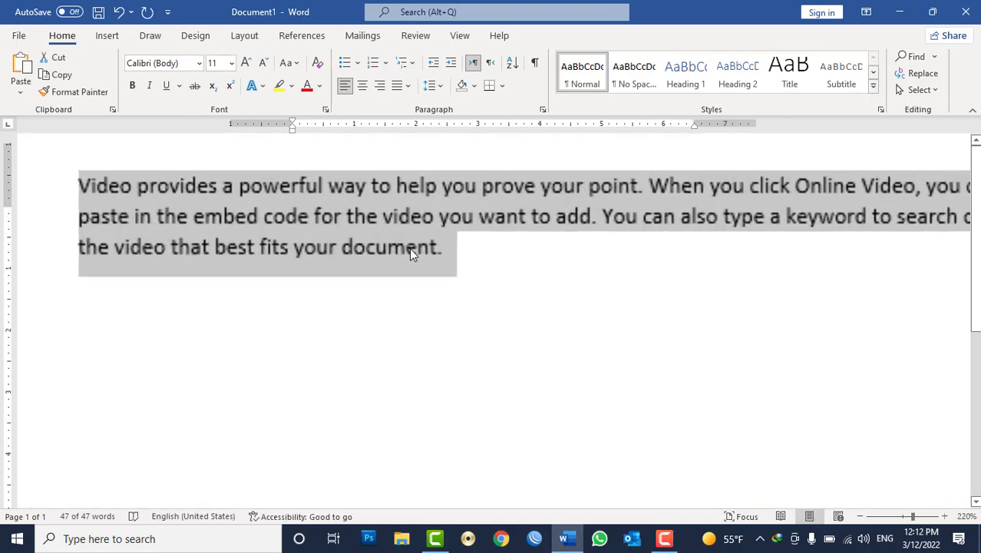
click(393, 190)
right_click(411, 190)
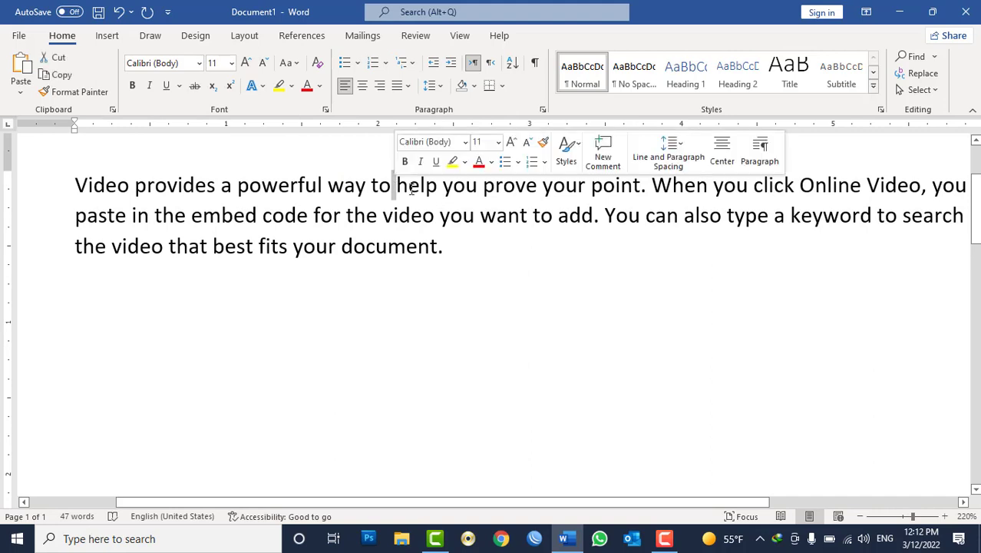
click(430, 188)
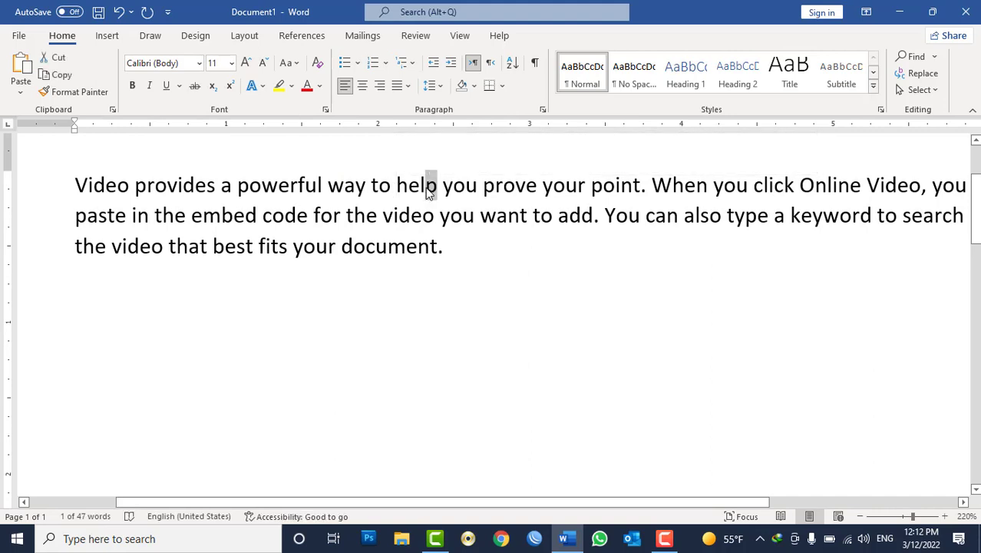
ctrl+scroll(432, 189, down, 1)
key(ctrl+a)
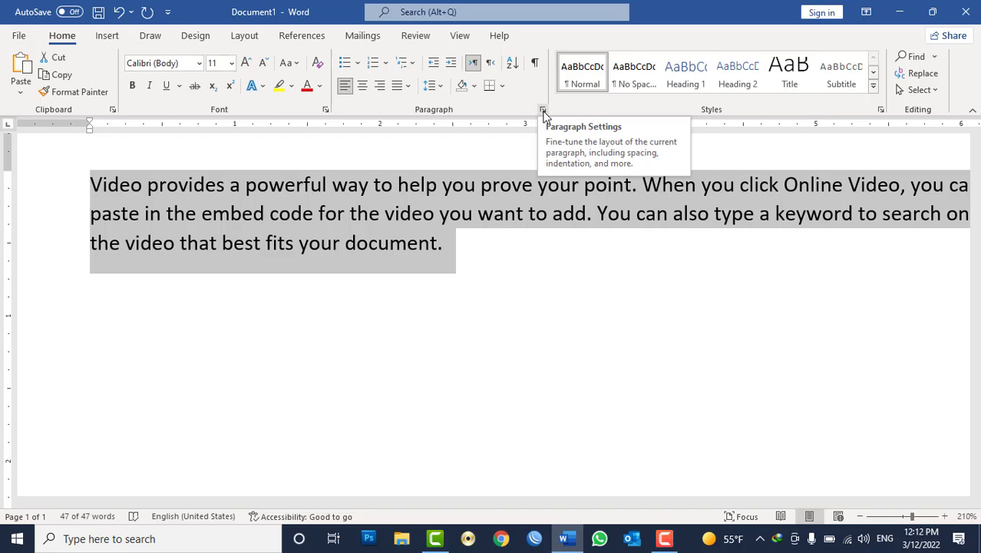
- Browse the Paragraph dialog tabs, then set the paragraph's character scale to 90%
click(544, 112)
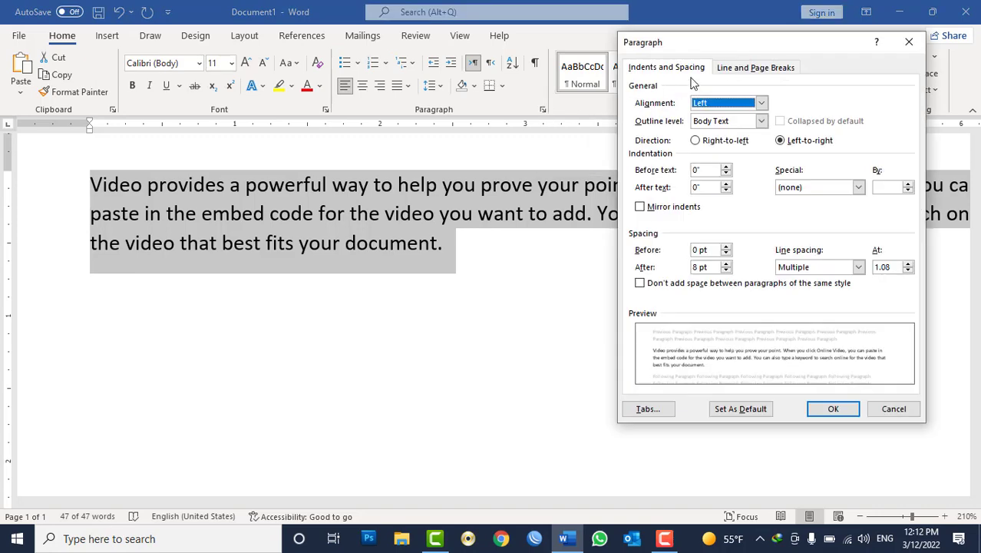
click(735, 70)
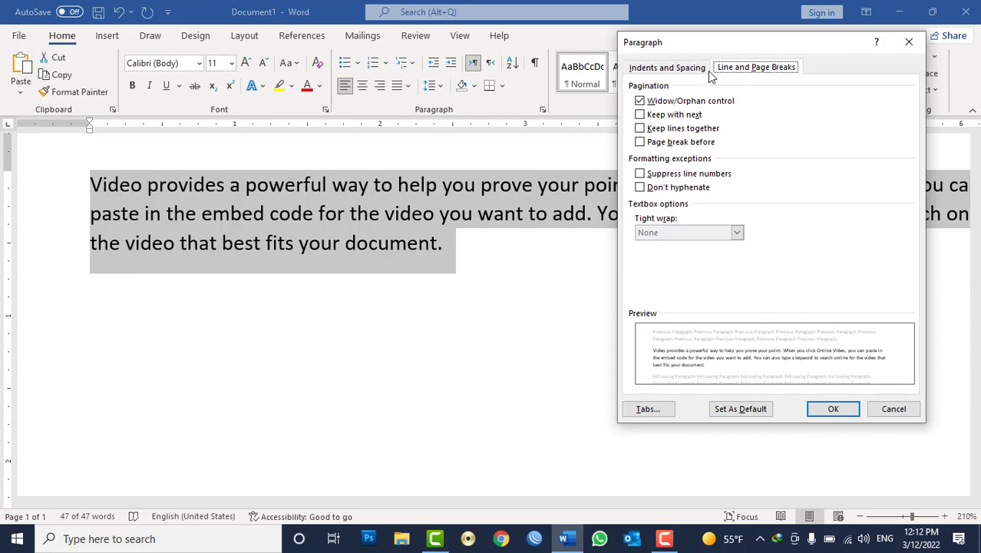
click(675, 68)
click(908, 42)
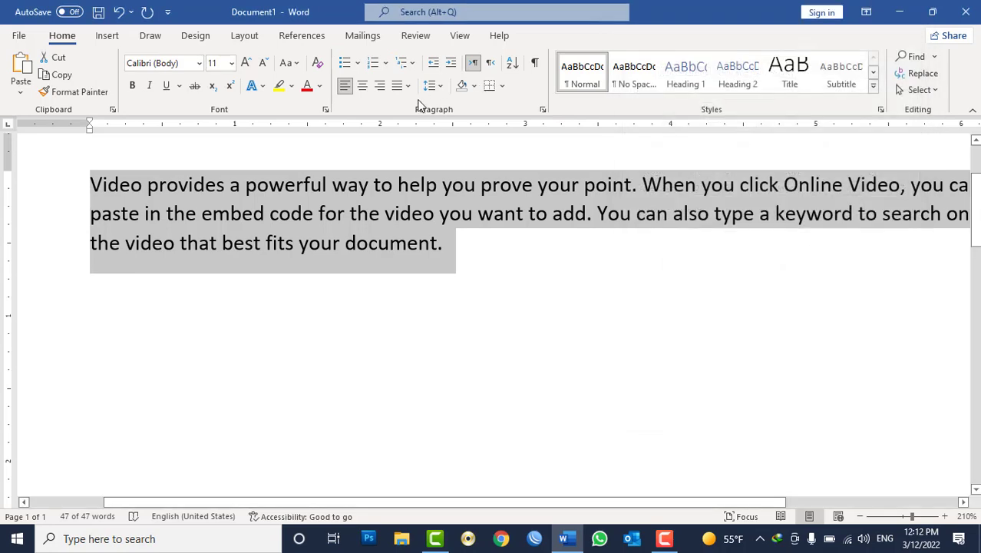
click(326, 110)
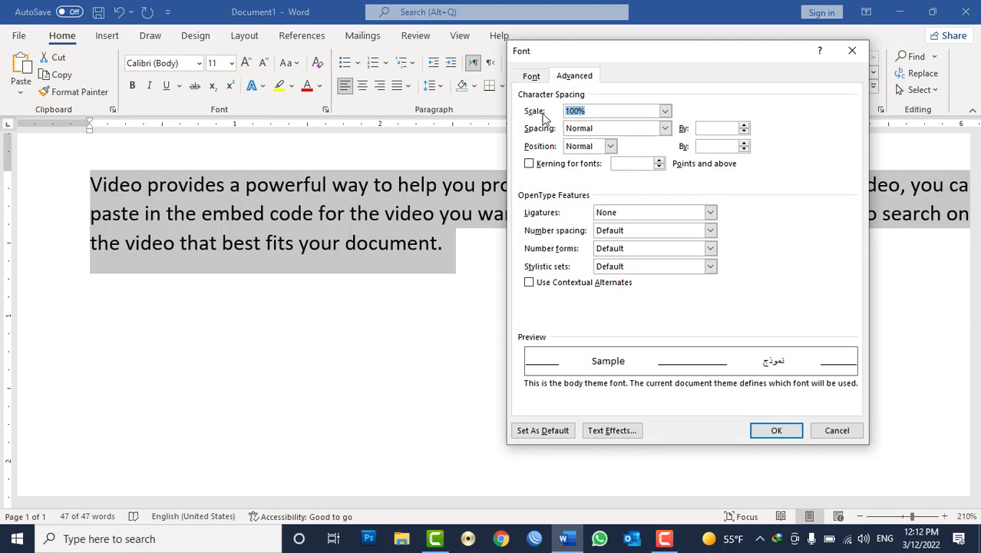
click(666, 111)
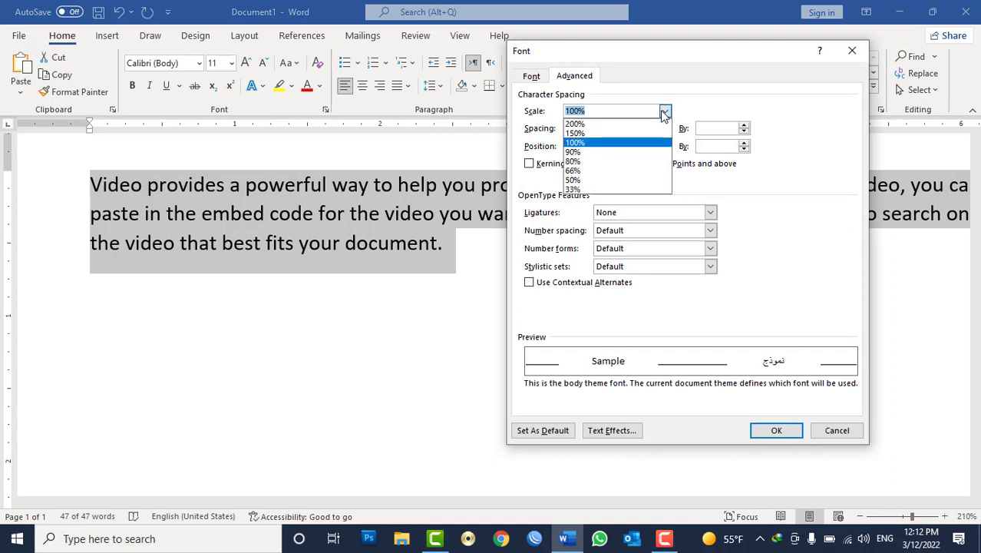
click(601, 153)
click(777, 431)
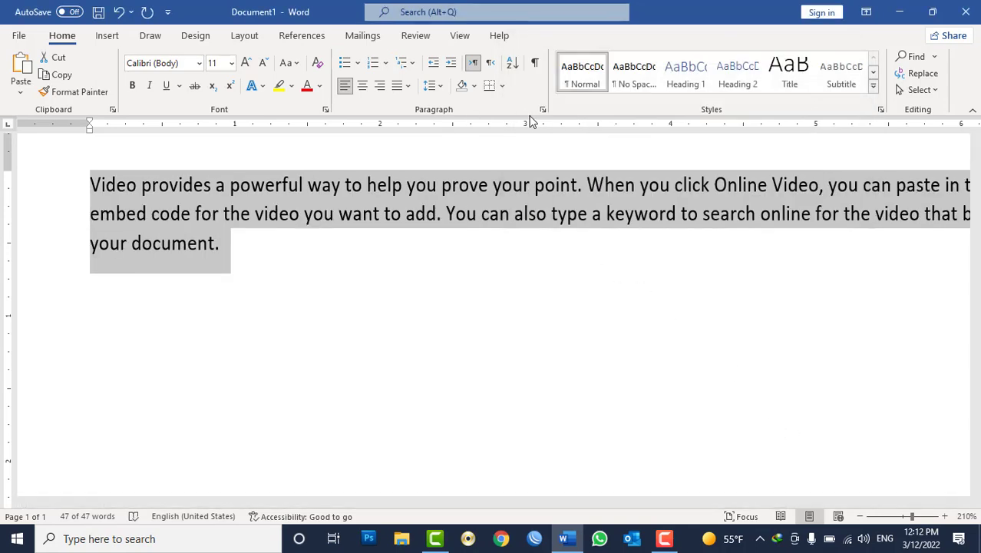
- Change the character scale to 33%, squeezing the paragraph onto one line
click(543, 110)
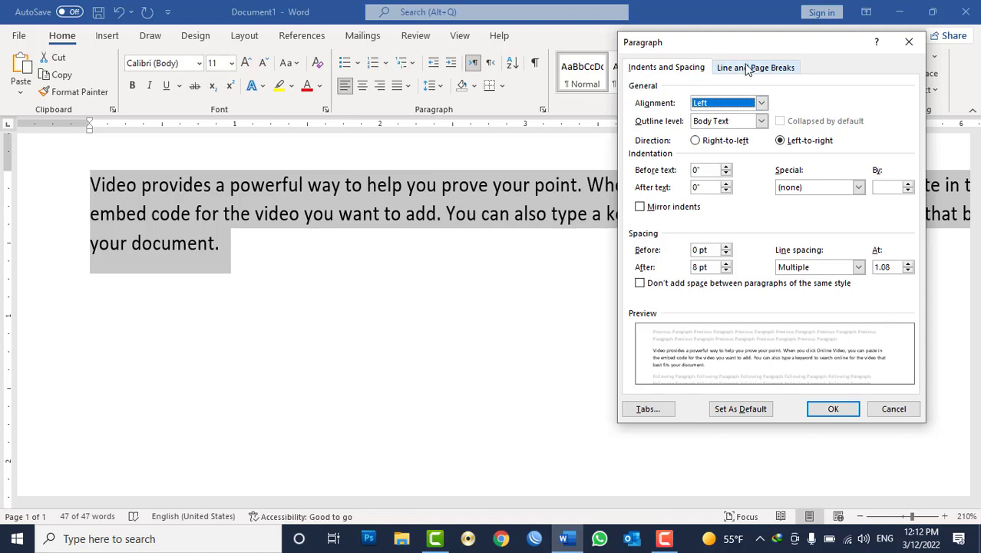
click(749, 68)
key(Escape)
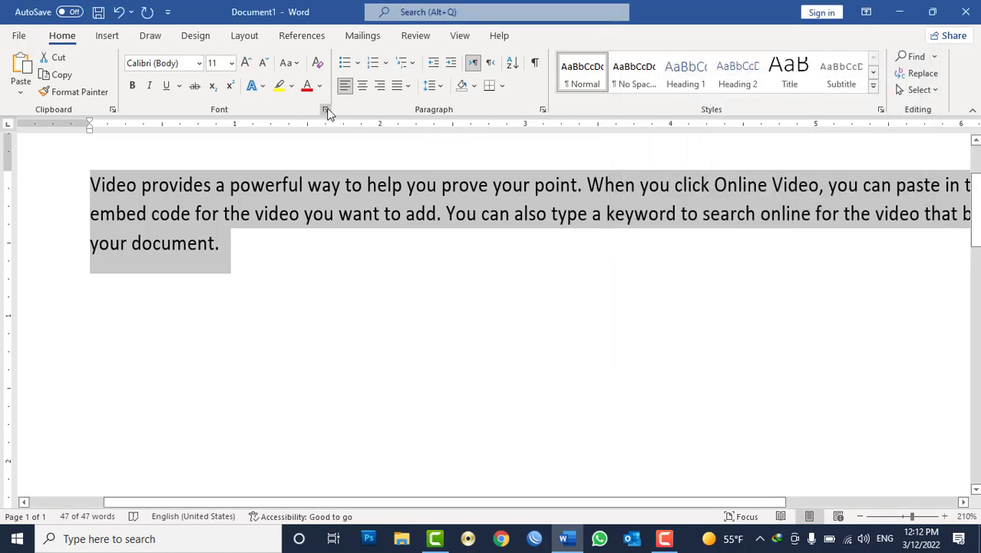
click(325, 109)
click(666, 110)
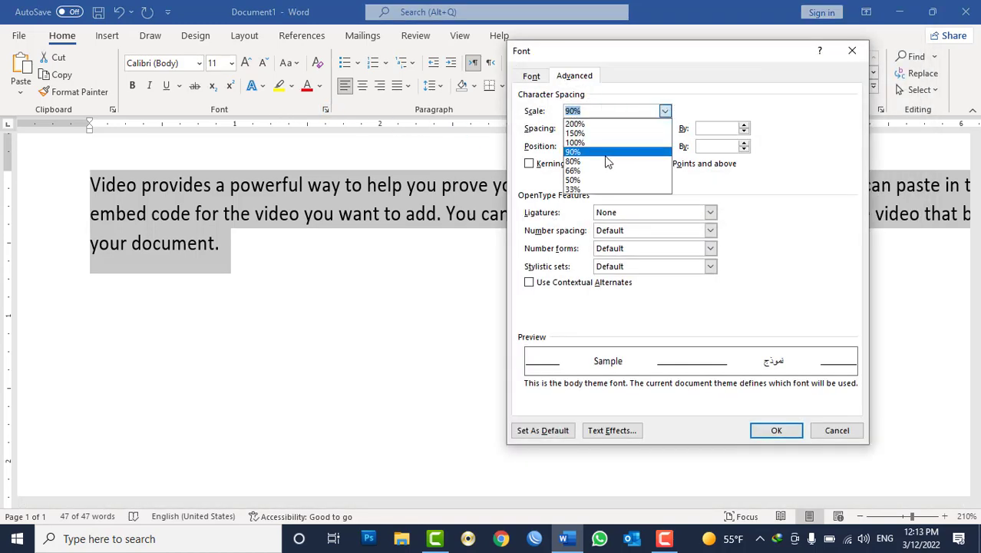
click(590, 188)
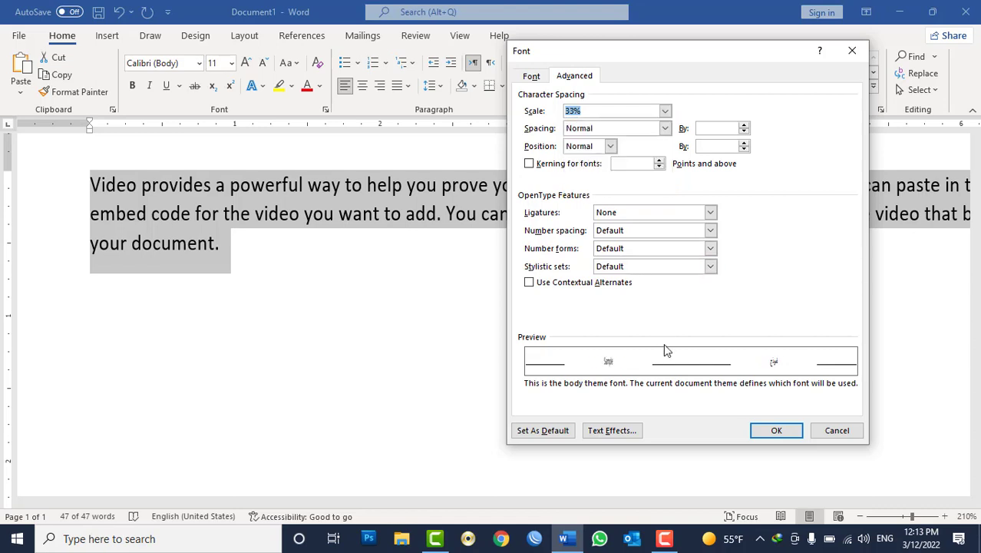
click(774, 431)
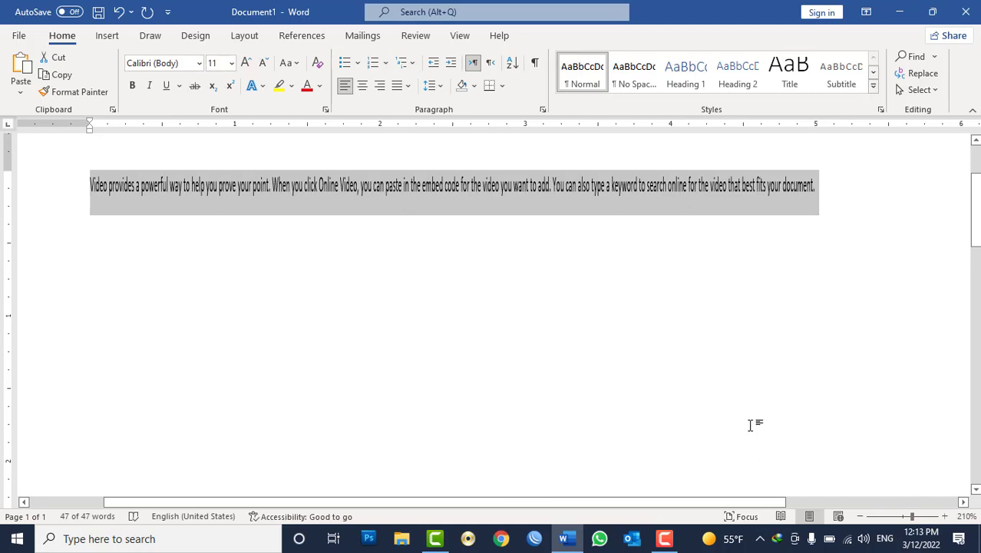
- Stretch the paragraph to a 150% character scale
click(542, 109)
key(Escape)
click(325, 108)
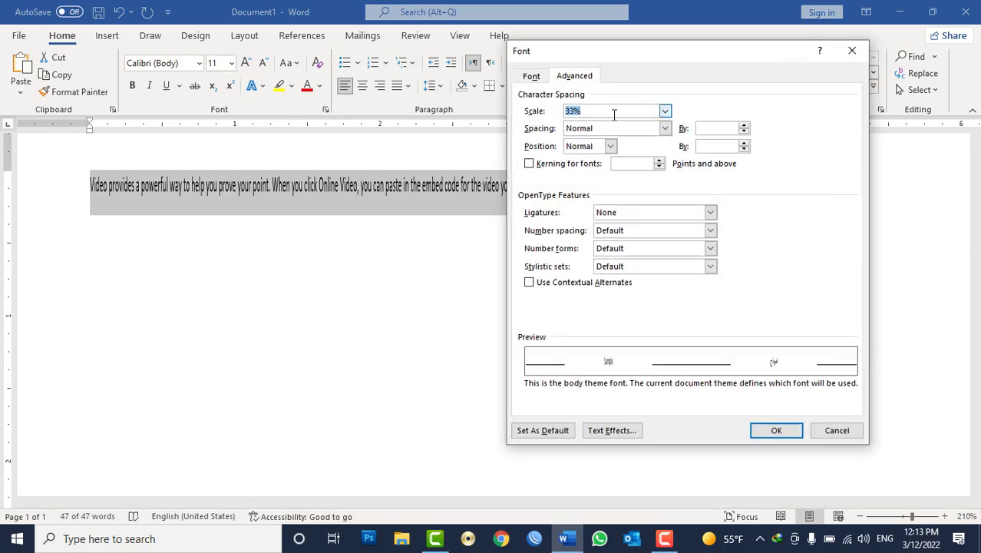
click(665, 111)
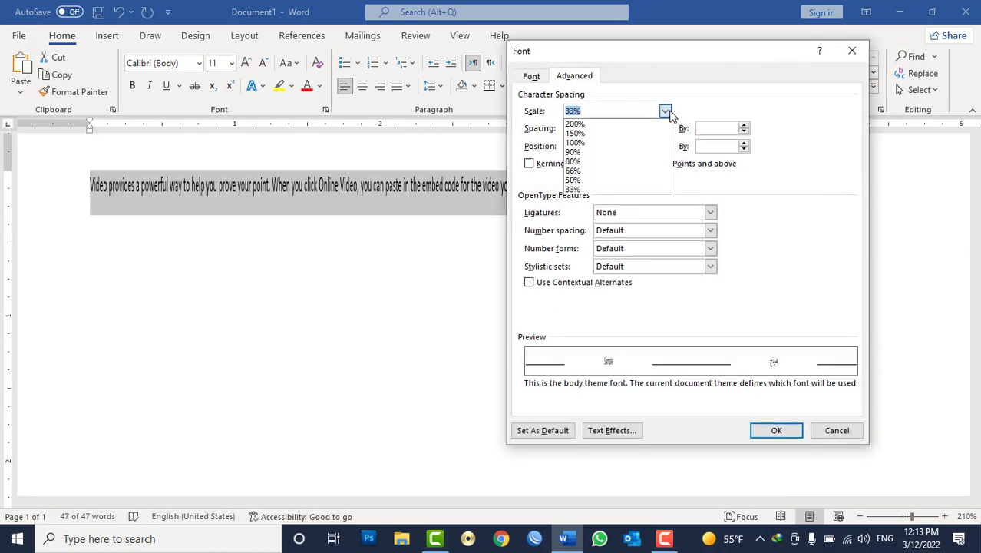
click(585, 134)
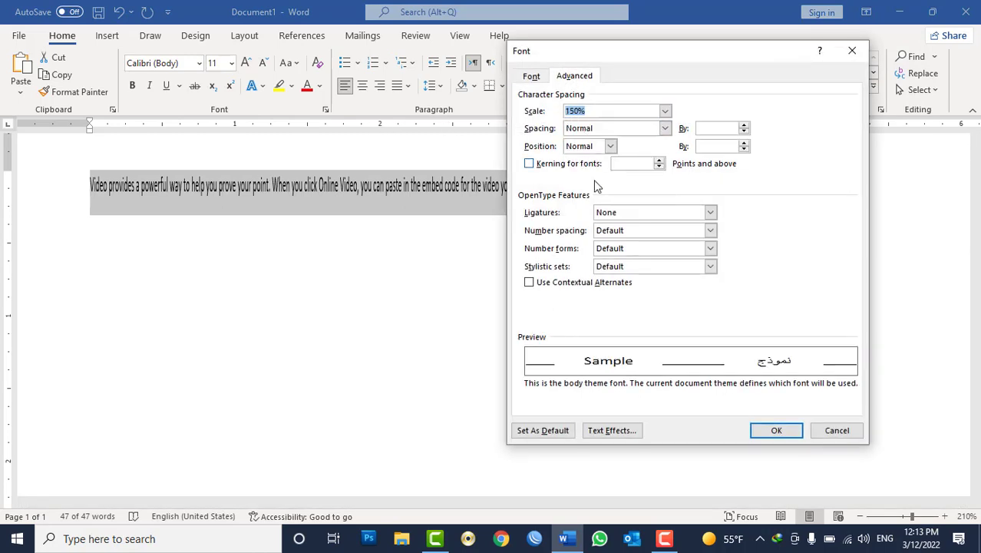
click(775, 431)
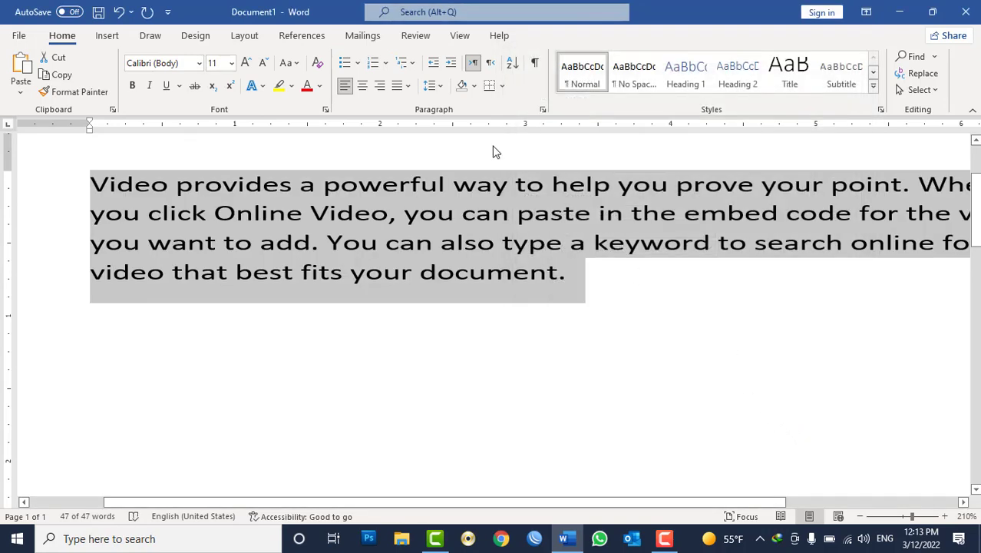
- Return the character scale to 100%, then reopen the advanced font spacing settings
click(325, 109)
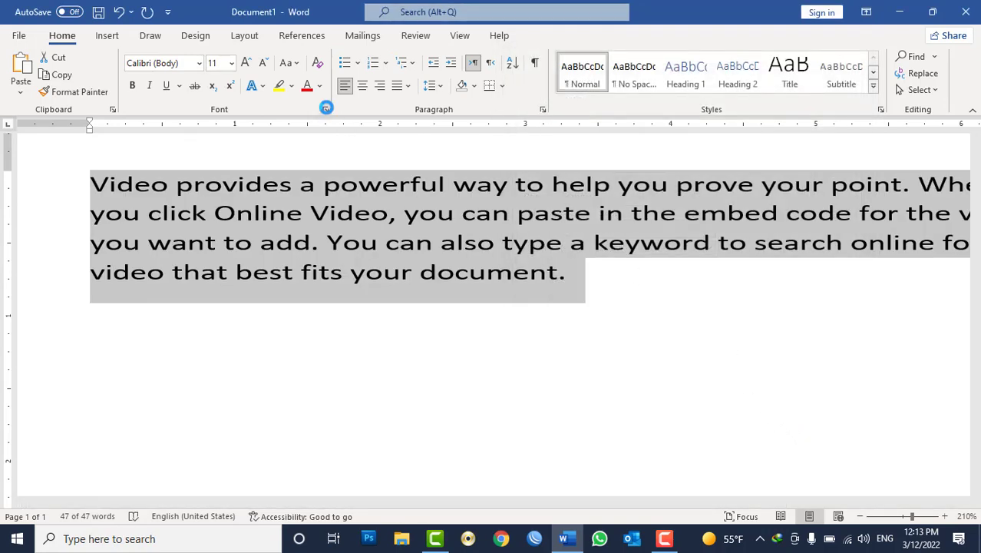
text(100)
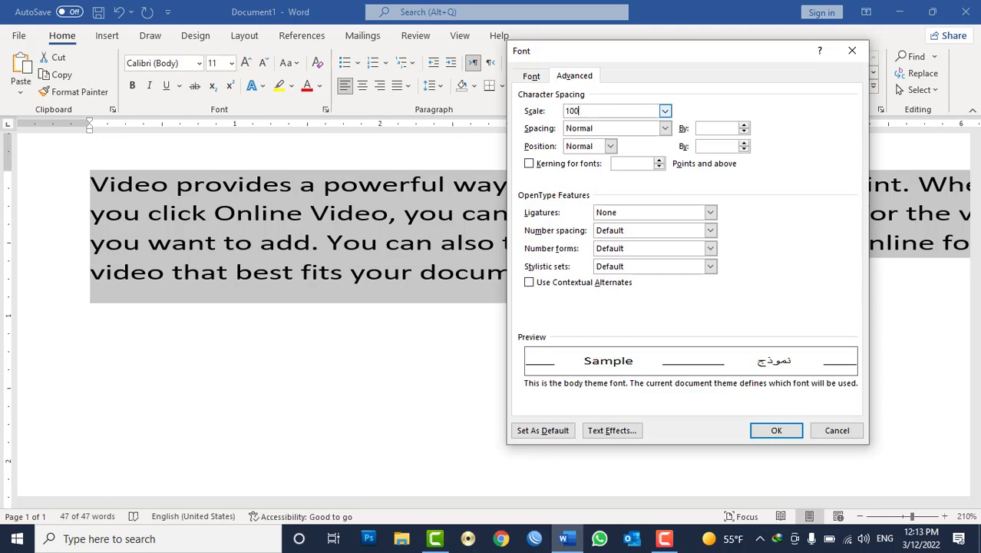
key(Return)
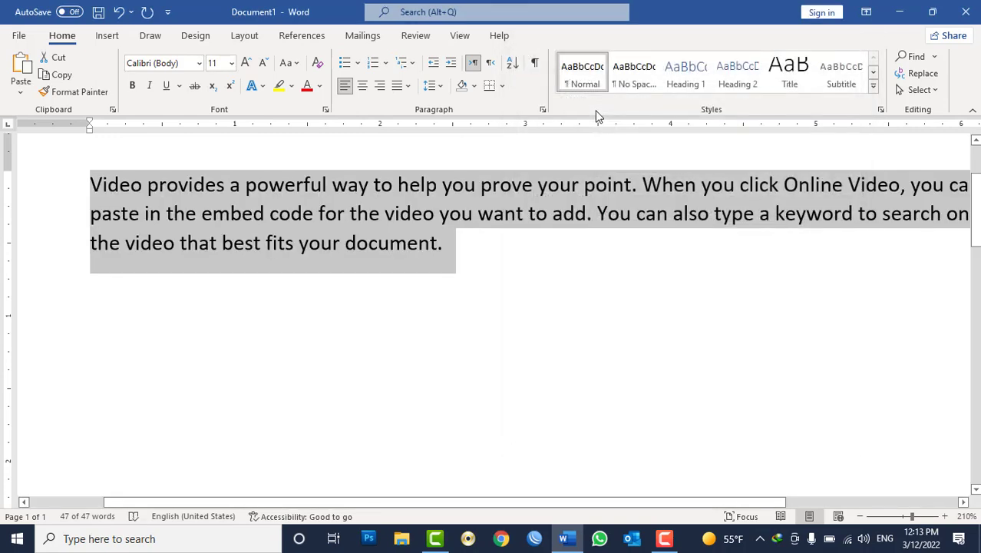
scroll(579, 192, down, 1)
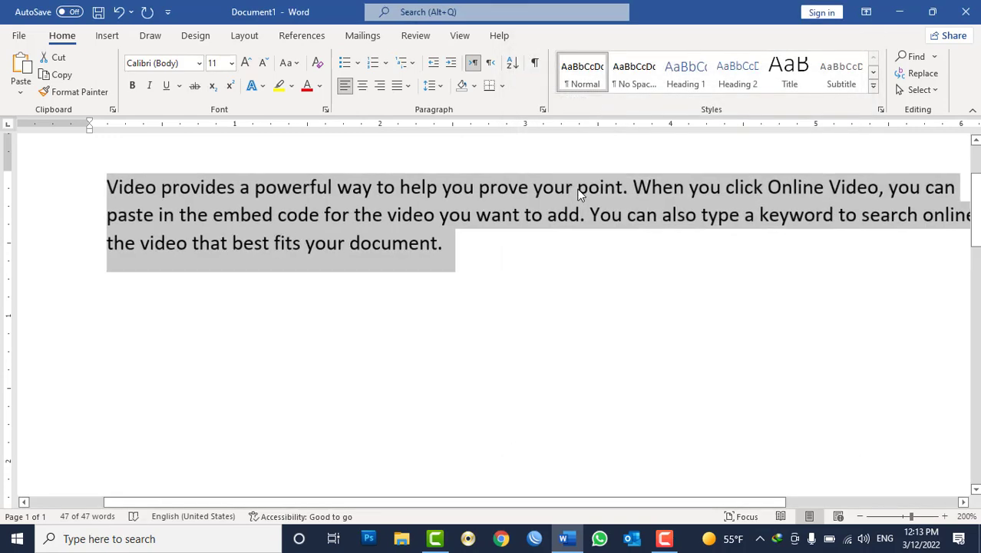
drag(590, 506, 635, 510)
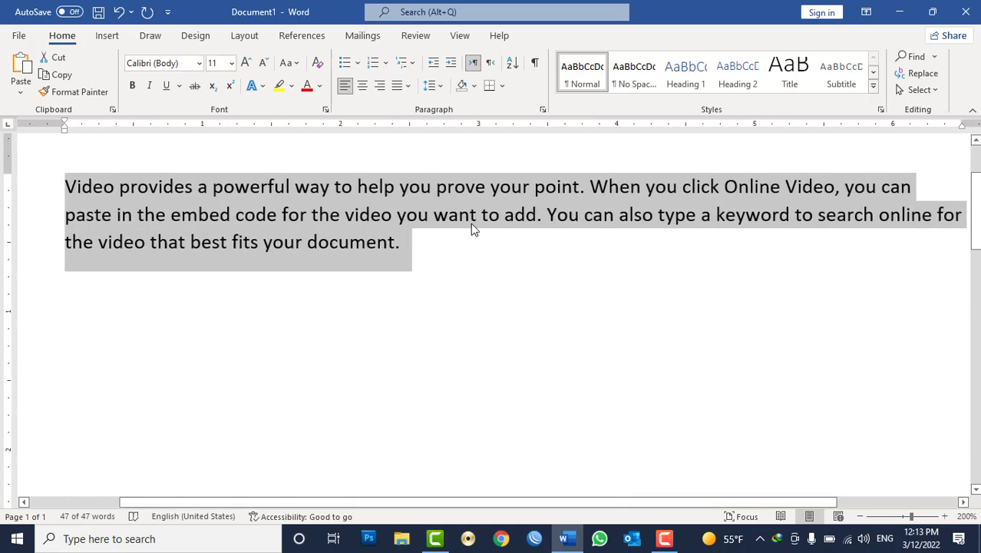
click(325, 110)
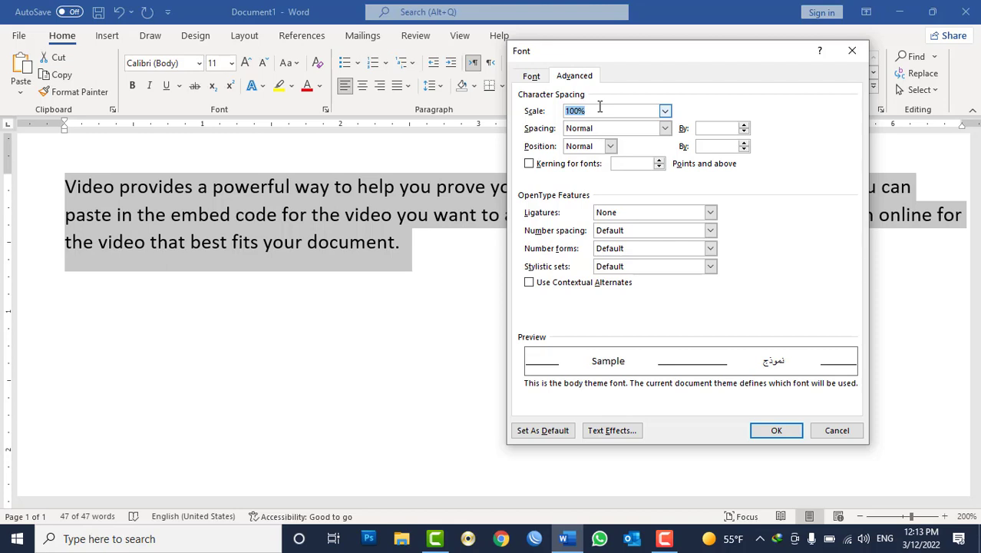
- Expand the paragraph's character spacing by 2 pt so it wraps onto four lines
click(608, 128)
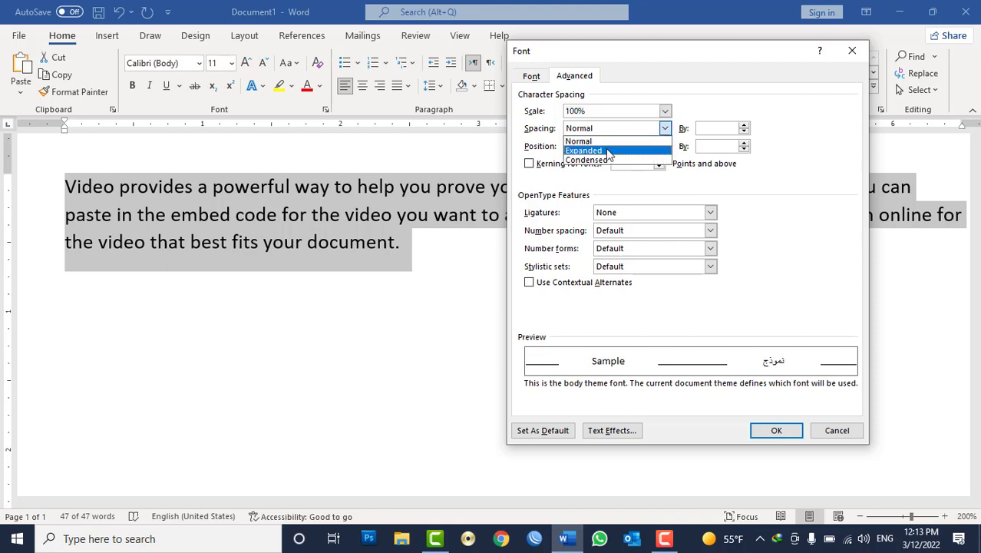
click(608, 151)
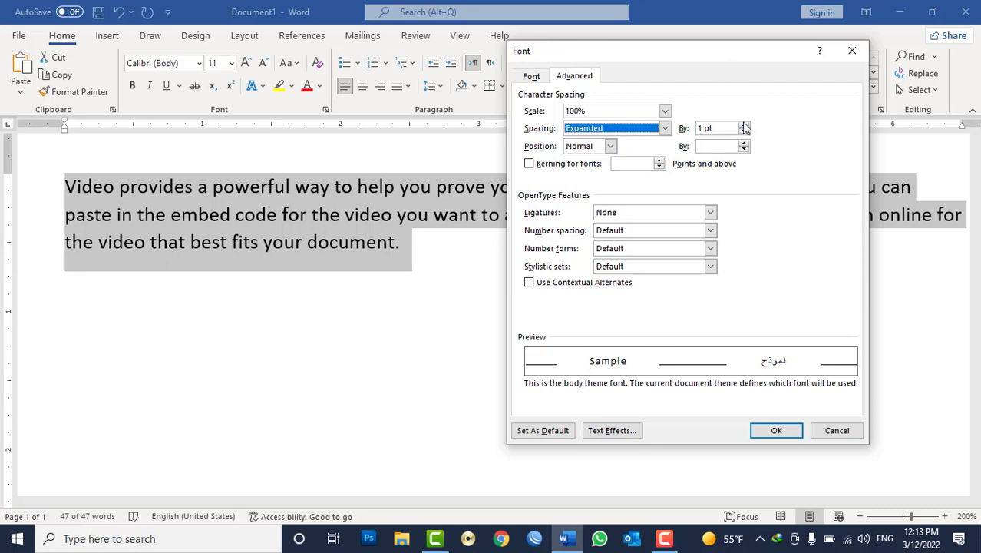
click(743, 126)
click(744, 126)
click(743, 126)
click(744, 126)
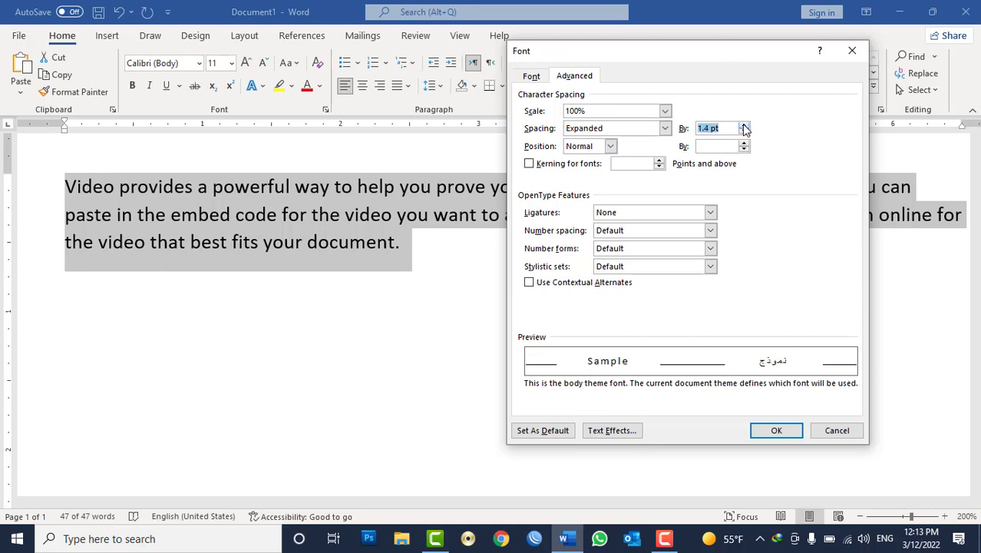
click(744, 127)
click(791, 431)
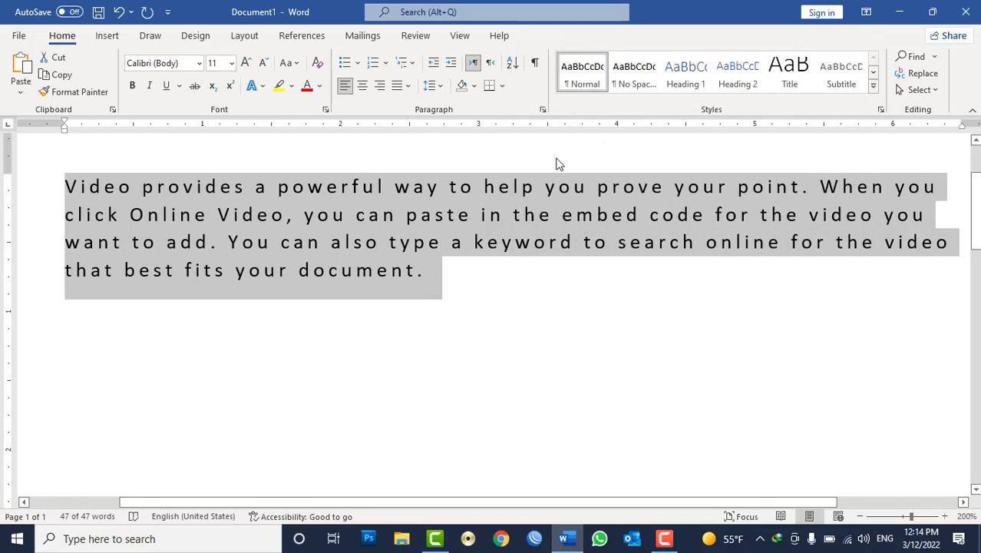
click(541, 109)
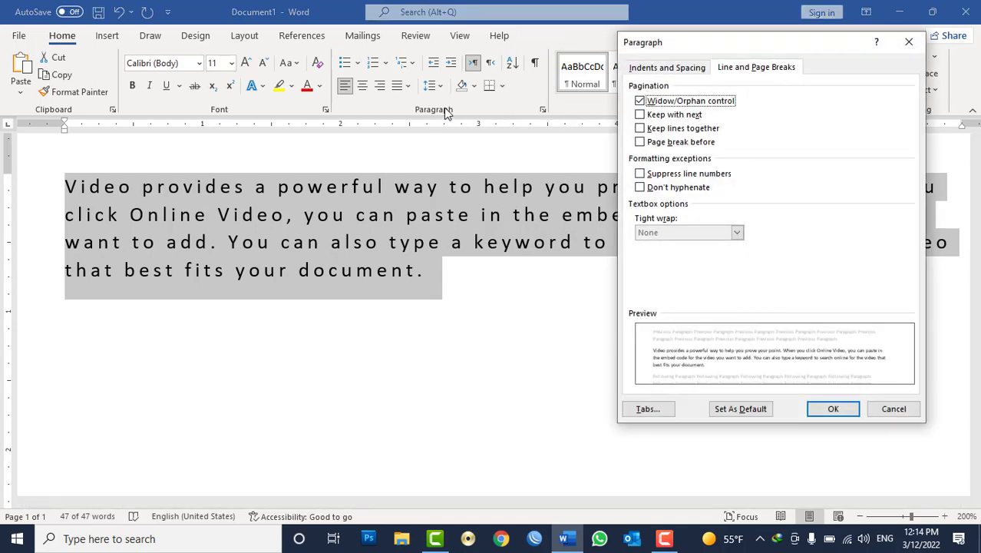
key(Escape)
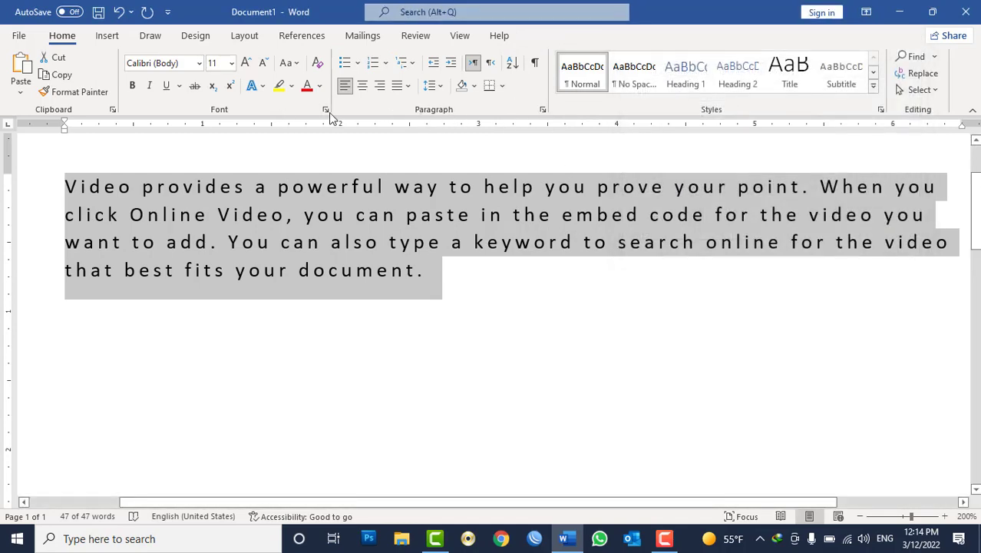
- Apply condensed character spacing to the paragraph
click(325, 109)
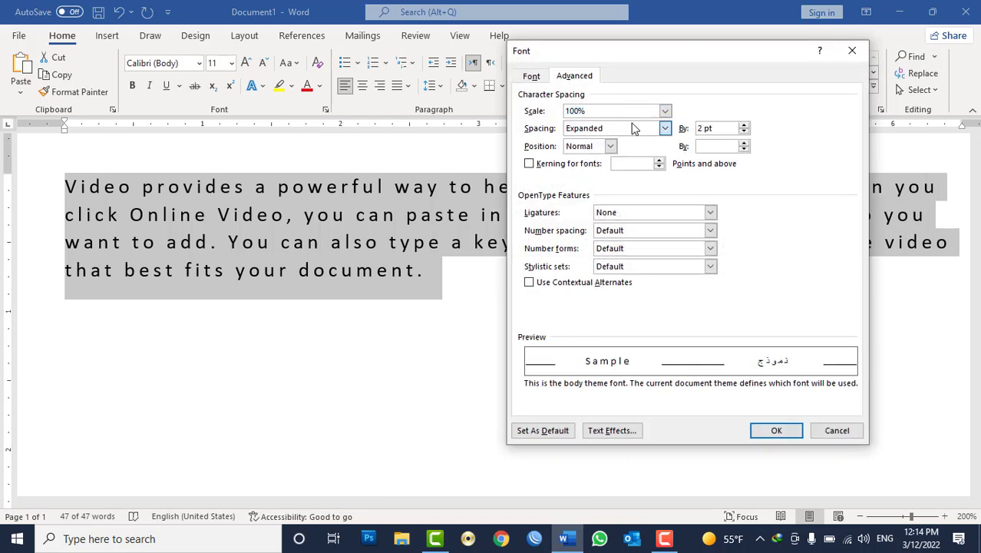
click(660, 128)
click(600, 161)
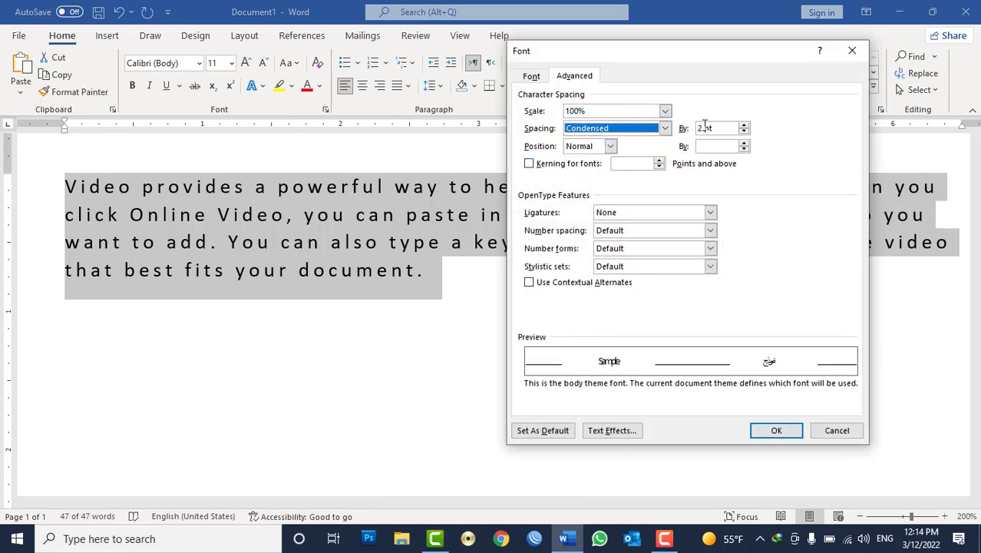
click(778, 430)
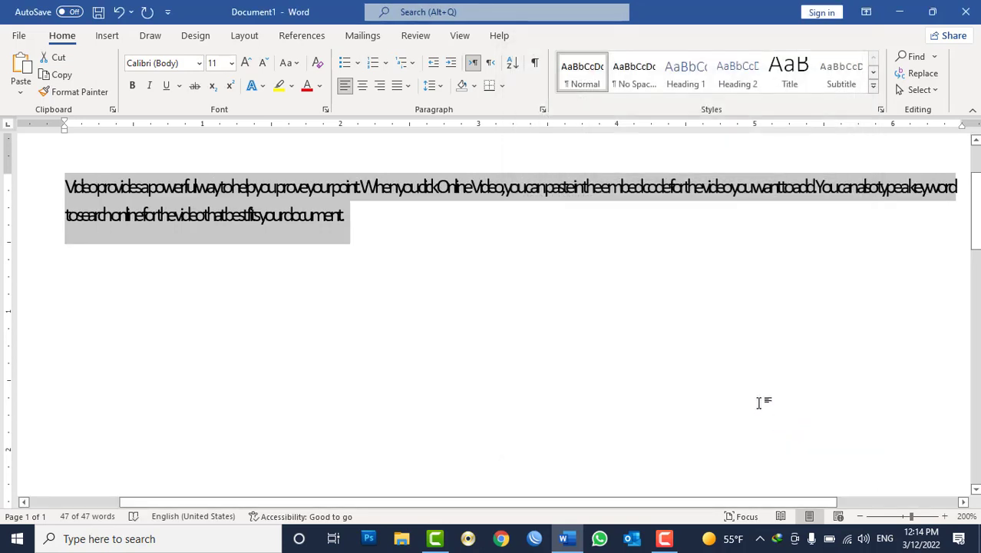
- Reset the spacing to Normal, then delete the sample paragraph
click(325, 110)
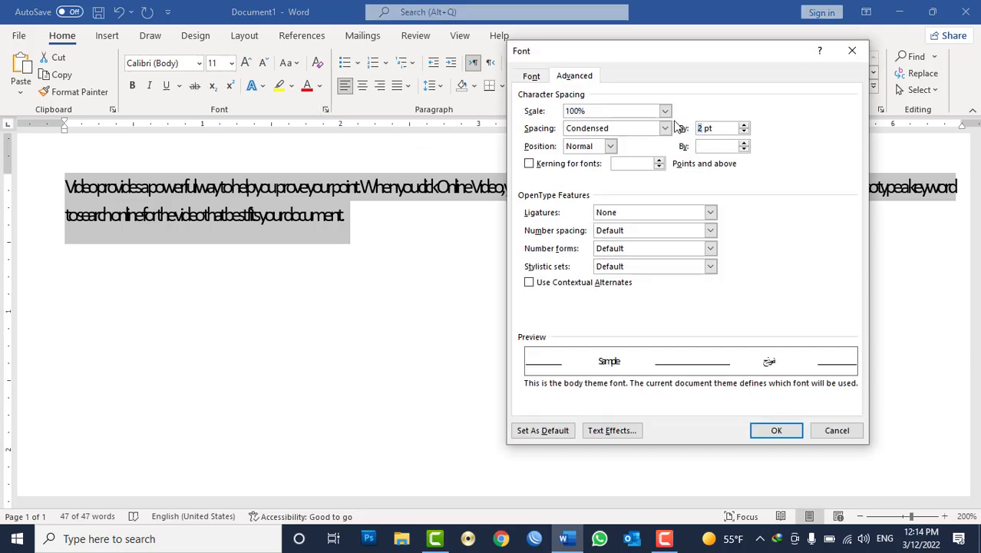
key(Return)
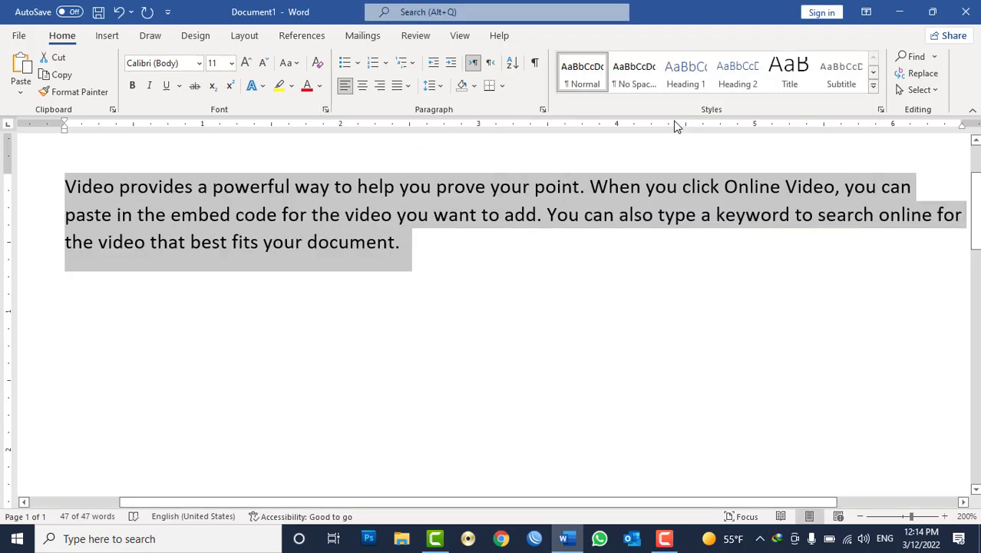
click(541, 109)
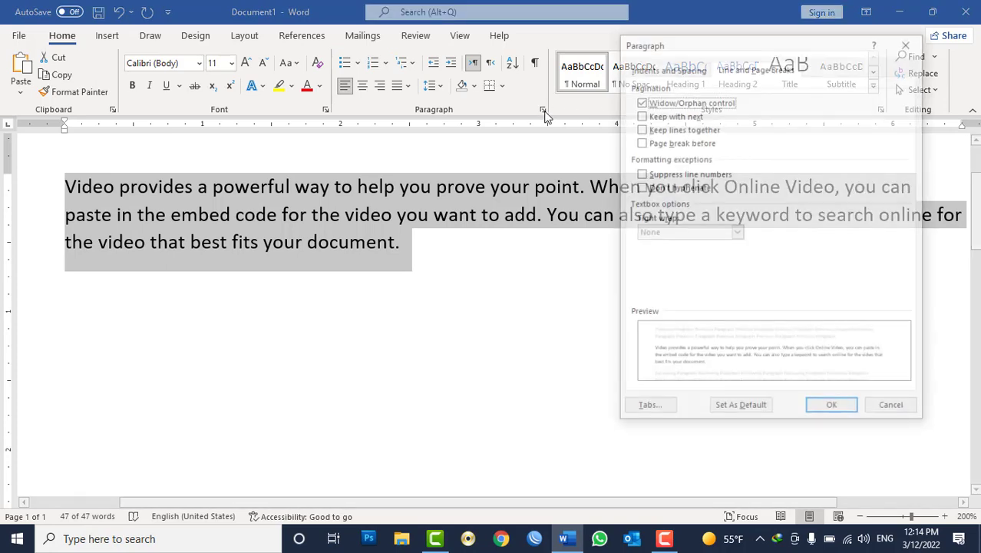
key(Escape)
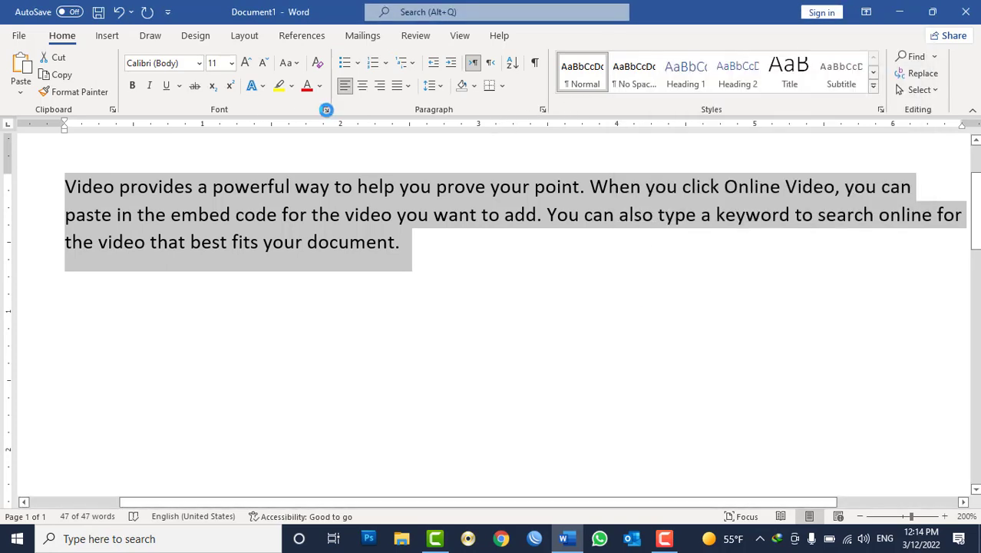
click(325, 110)
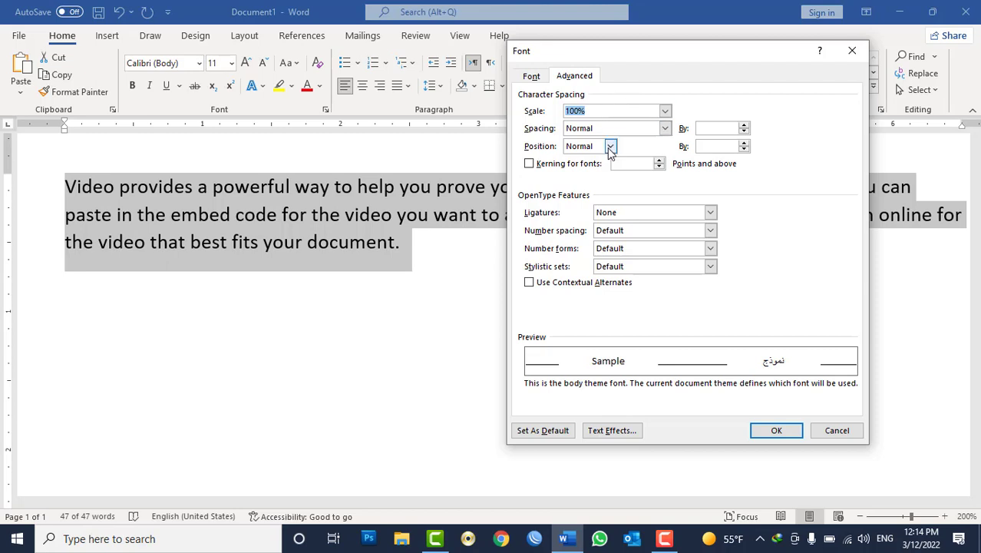
key(Escape)
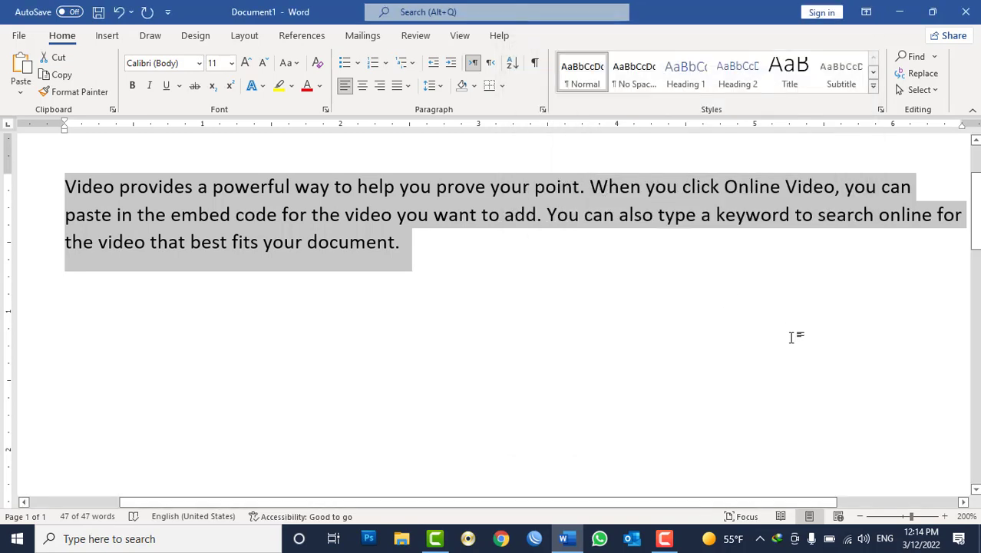
key(Delete)
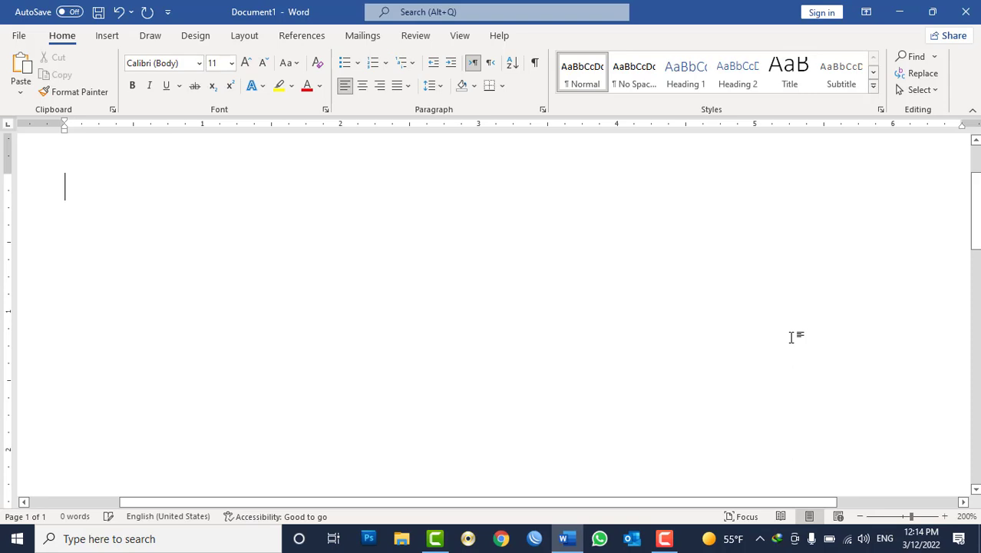
- Type '2x4' and 'Log 10 10 = 1' on two lines and select the 4
text(2)
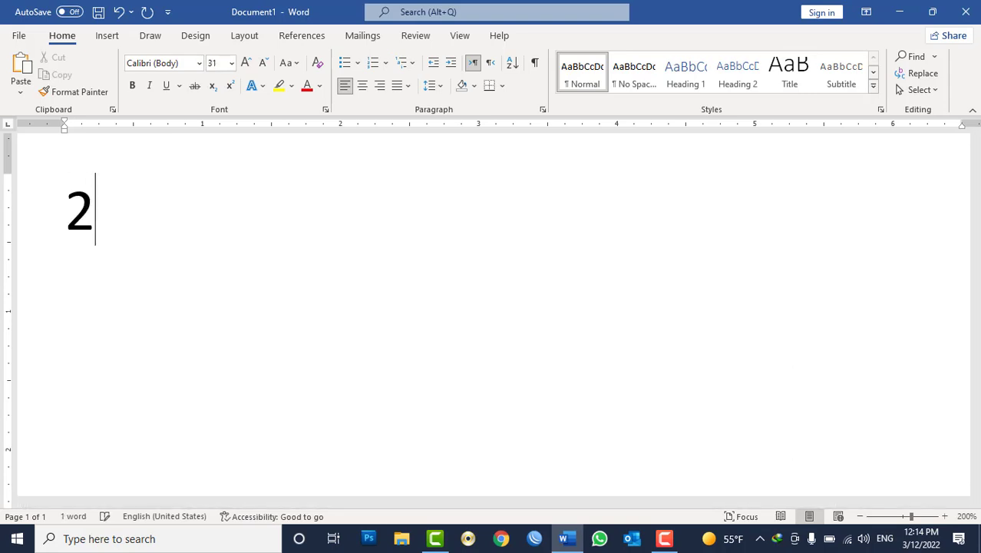
text(x4)
key(Return)
text(L)
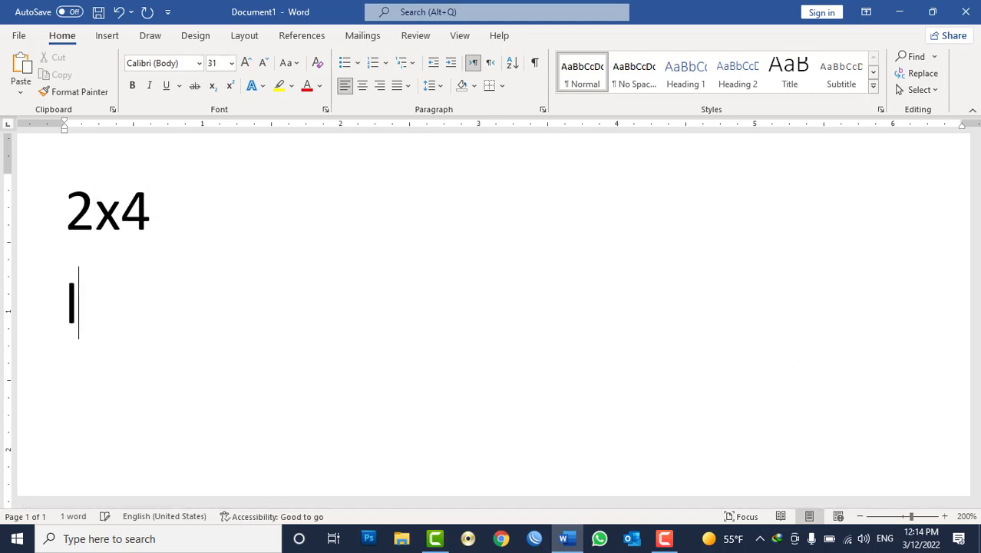
text(og 10 10 )
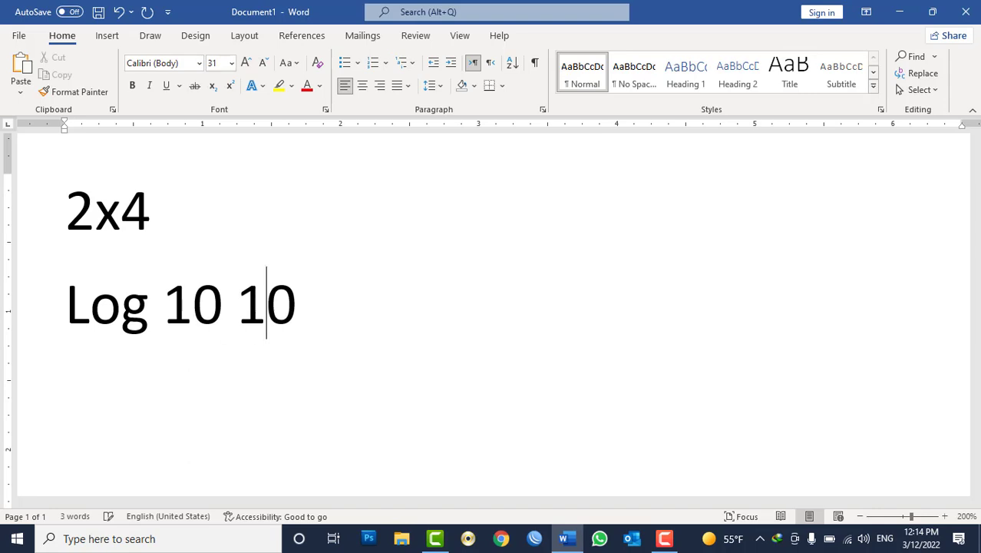
text(= 1)
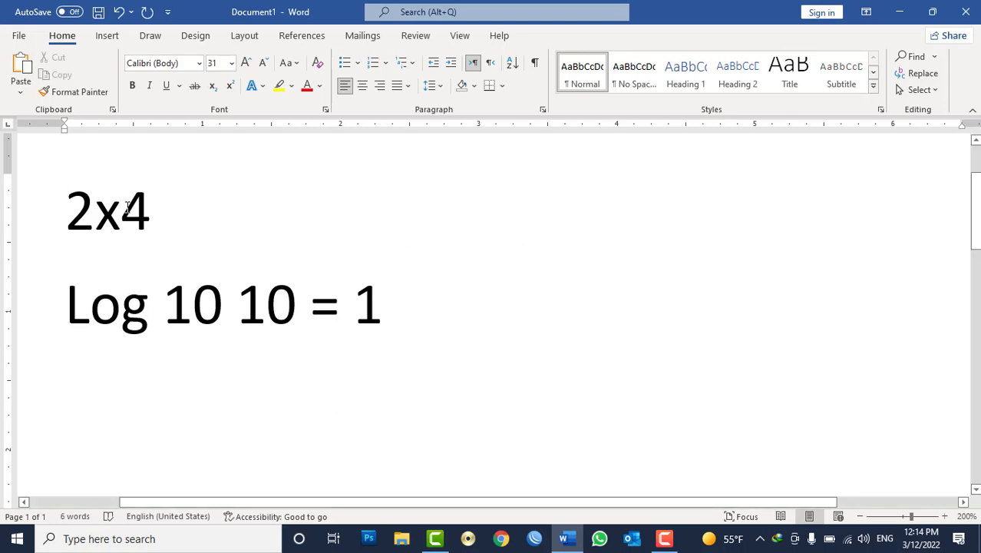
drag(121, 208, 147, 209)
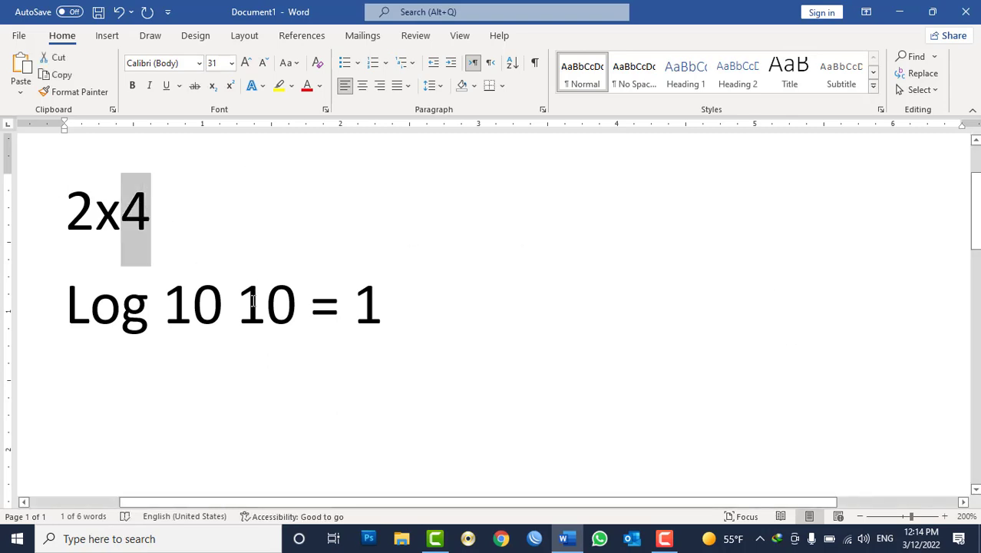
- Set the 4's position to Raised by 10 pt in the Font dialog
click(231, 86)
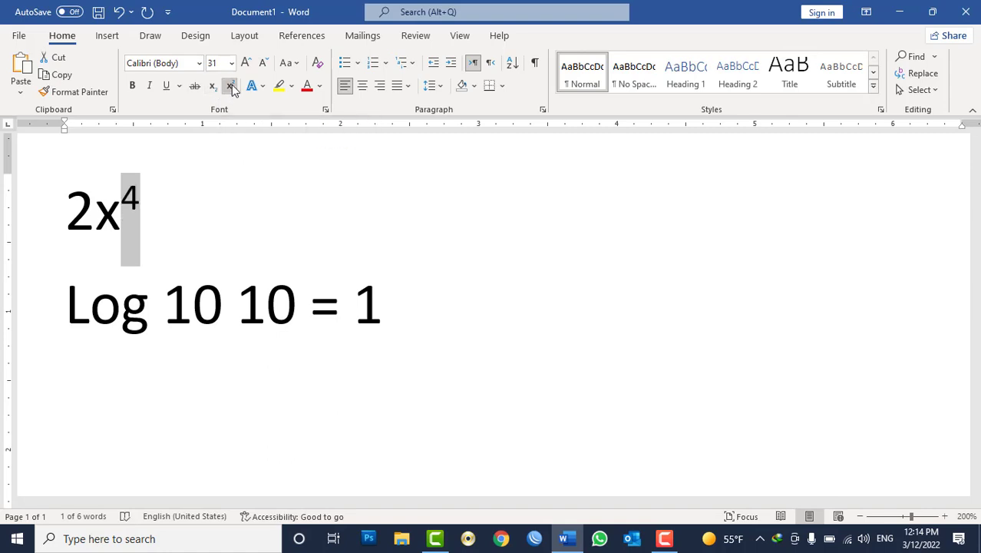
click(230, 86)
click(542, 111)
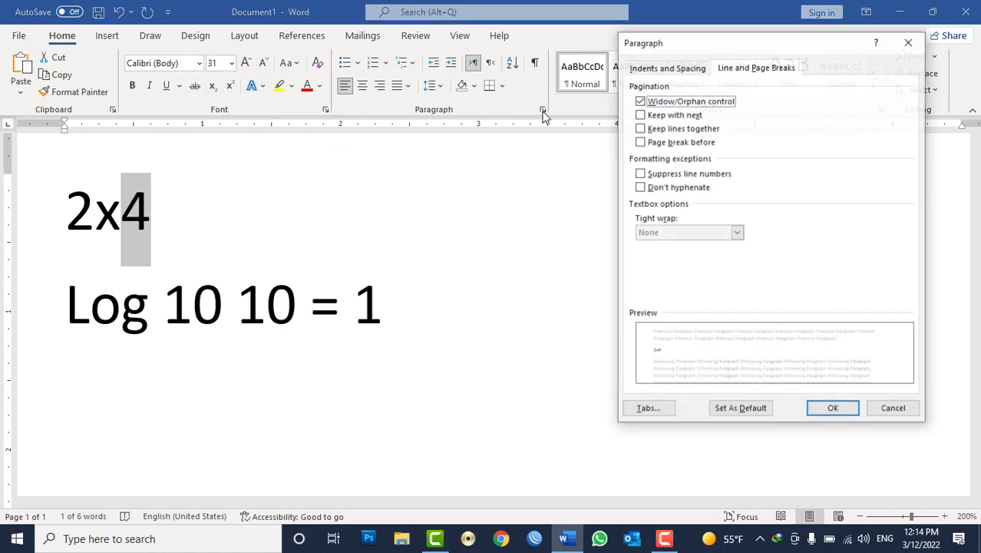
key(Escape)
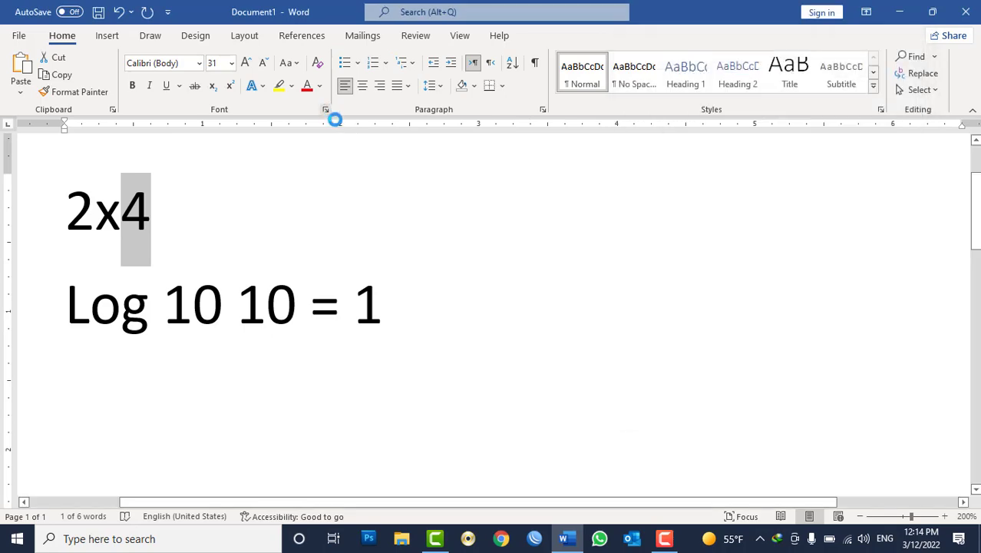
click(325, 110)
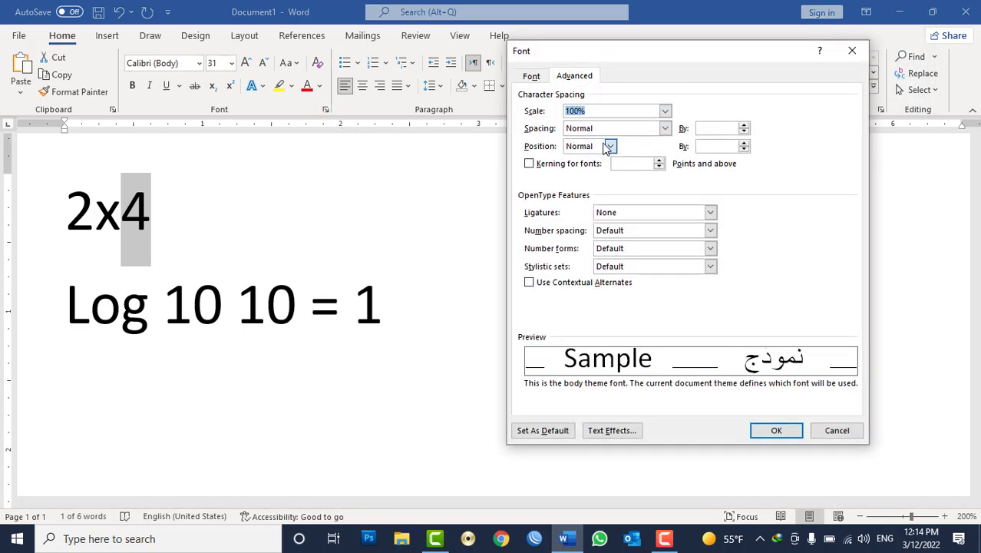
click(609, 147)
click(592, 167)
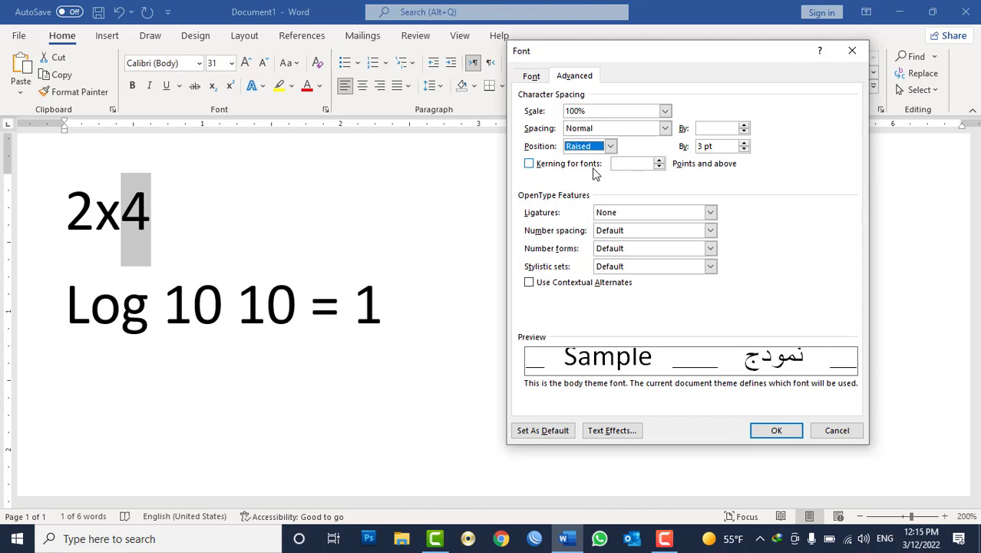
click(744, 143)
click(744, 143)
click(744, 143)
click(744, 143)
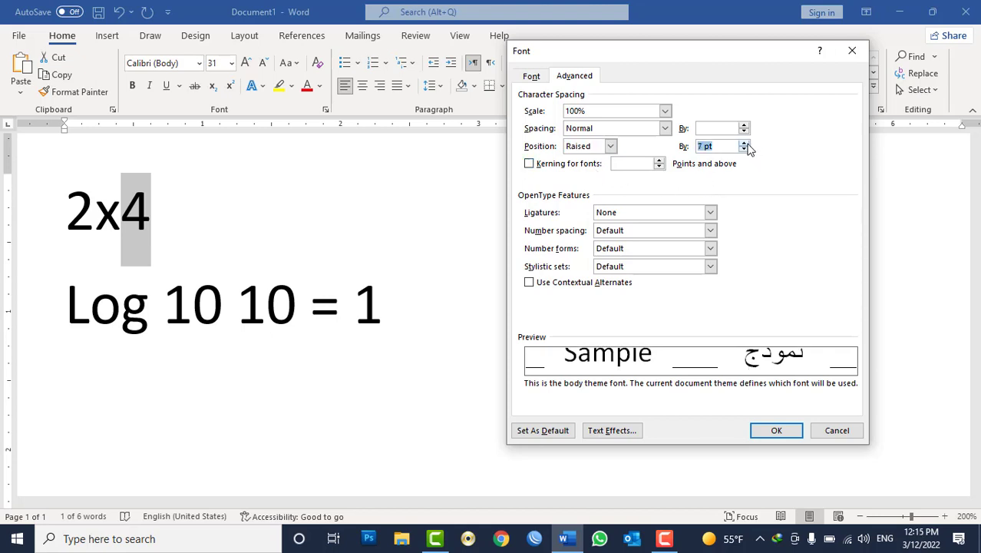
click(743, 143)
click(744, 143)
click(744, 142)
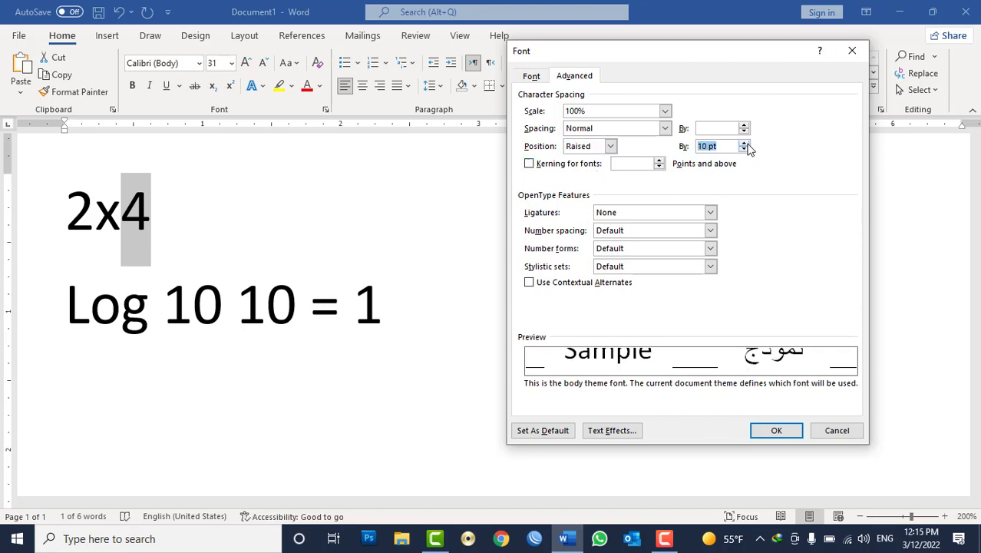
click(776, 430)
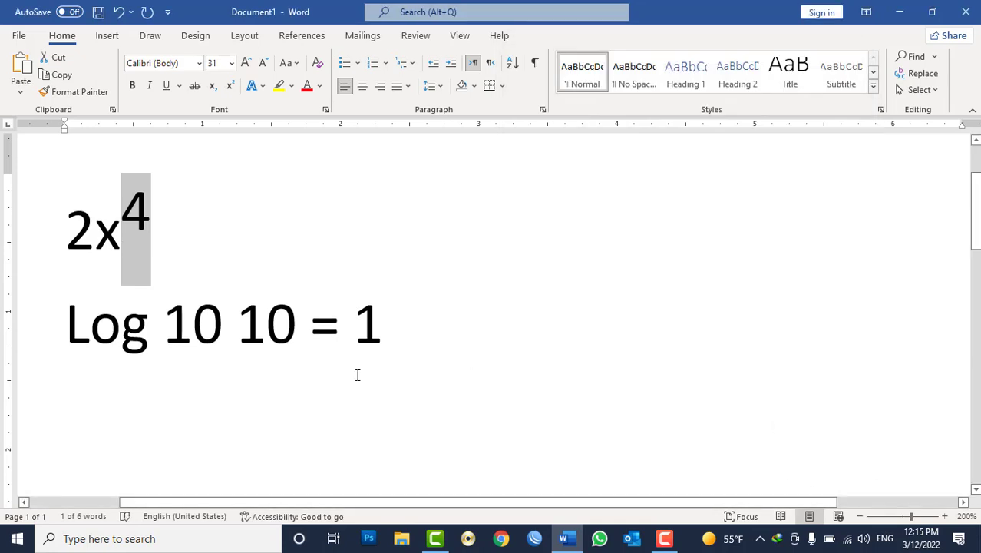
- Select the second 10 in the log line and shrink it to 24 pt
drag(234, 328, 294, 328)
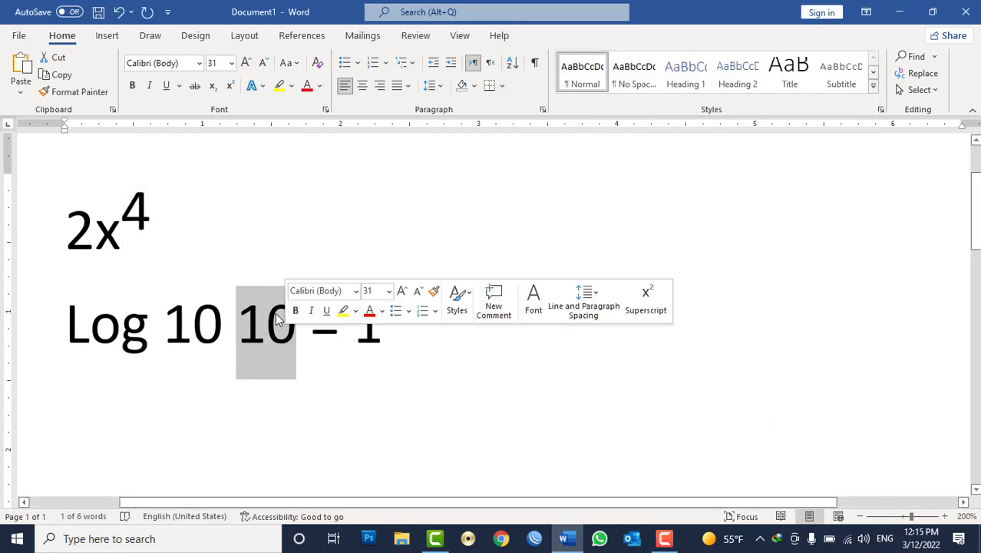
click(264, 63)
click(264, 63)
click(264, 63)
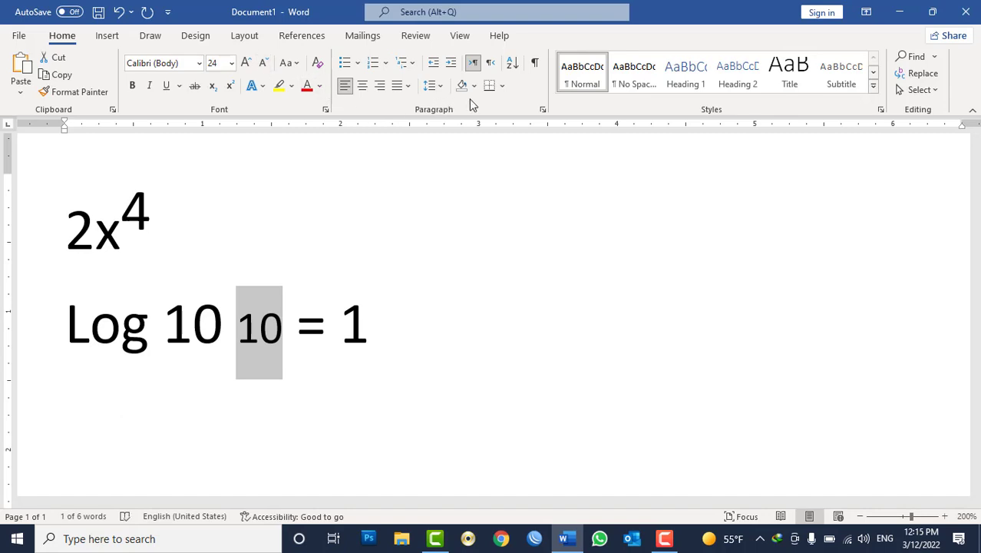
click(542, 110)
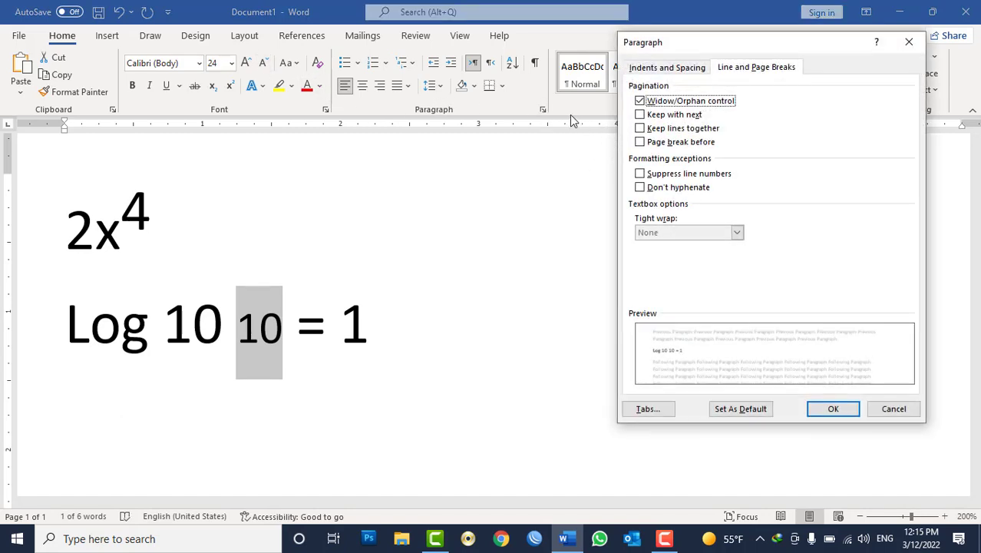
key(Escape)
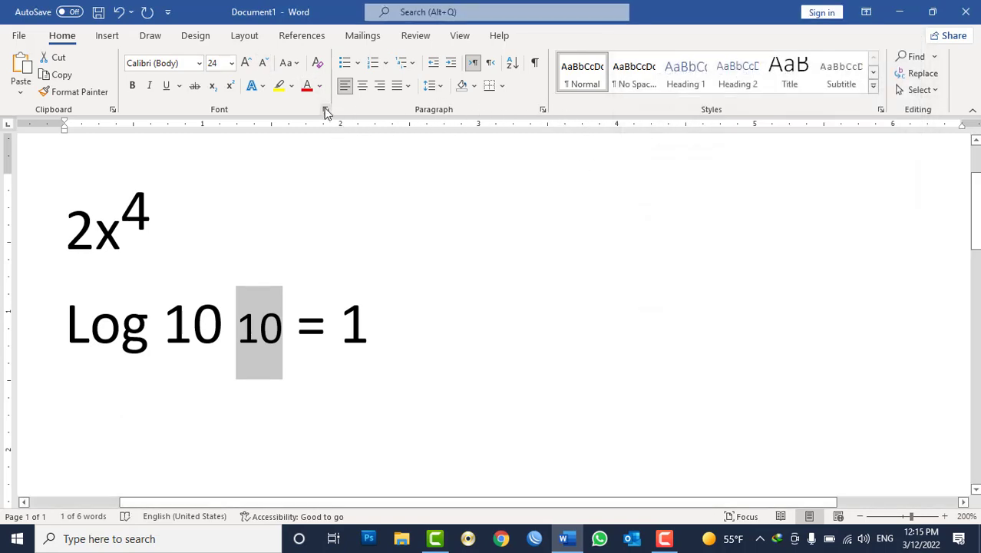
- Set the 10's position to Lowered by 8 pt
click(326, 112)
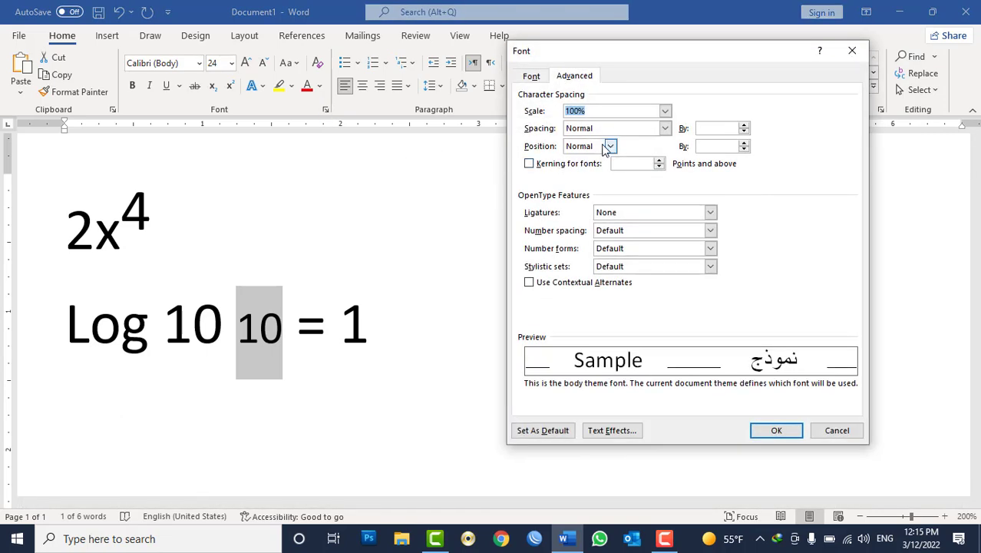
click(609, 146)
click(594, 178)
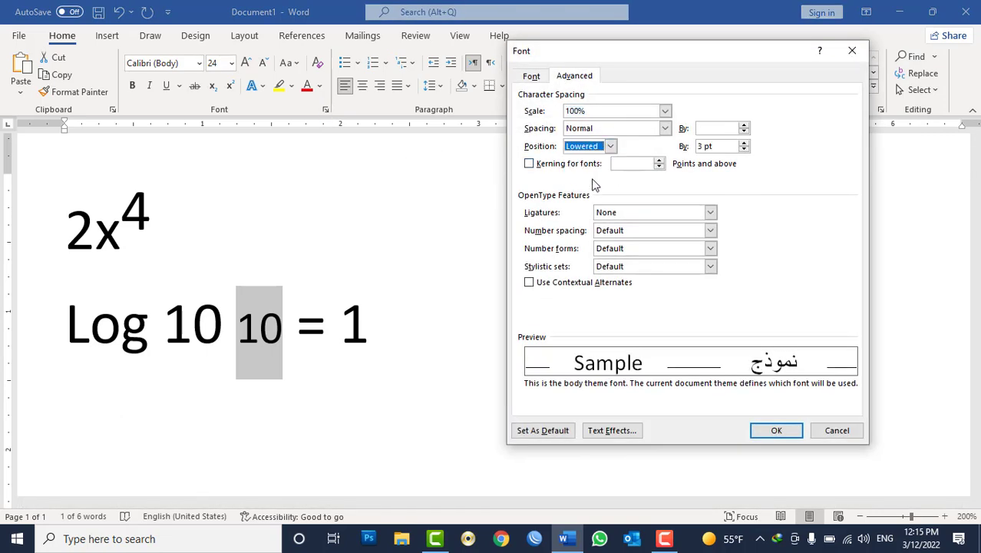
click(744, 149)
click(744, 148)
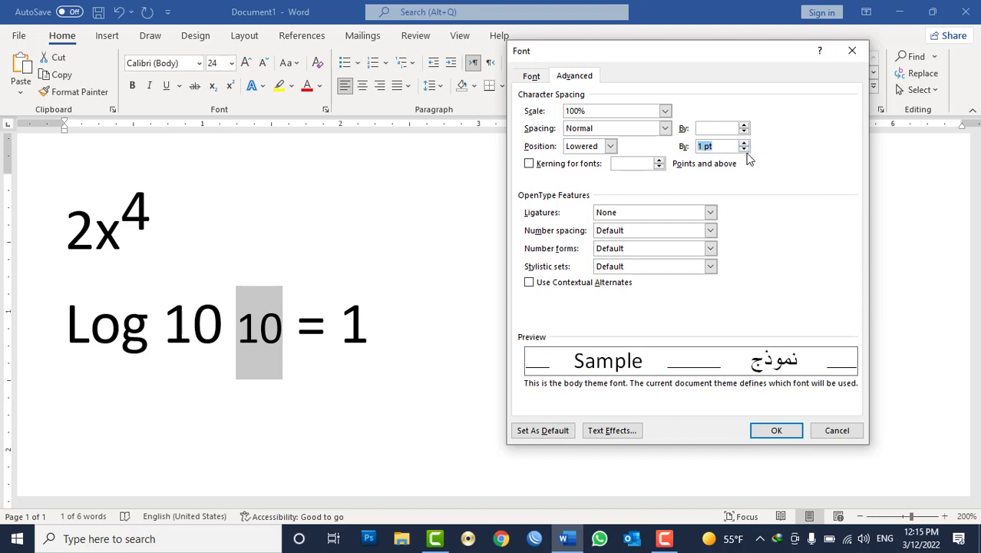
click(744, 148)
click(744, 147)
click(743, 148)
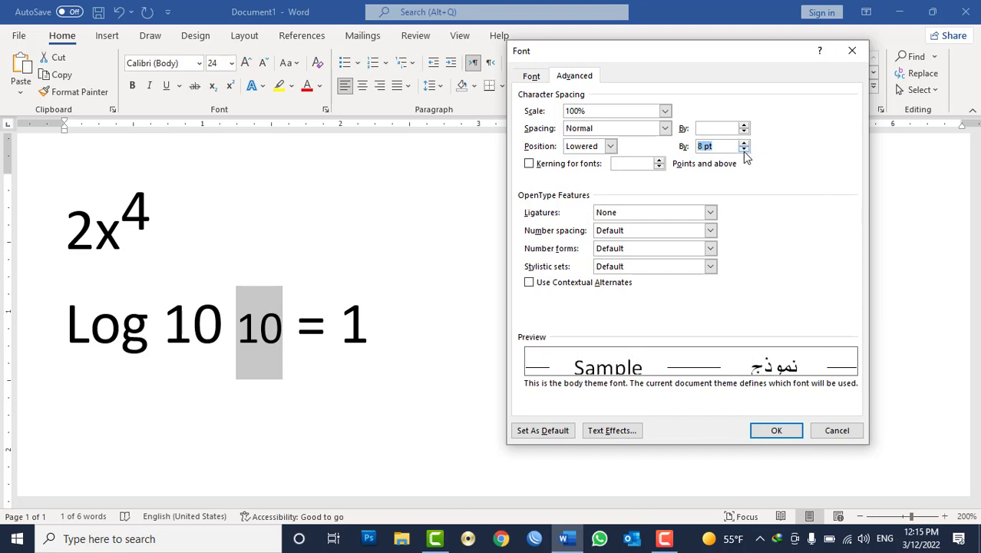
click(610, 148)
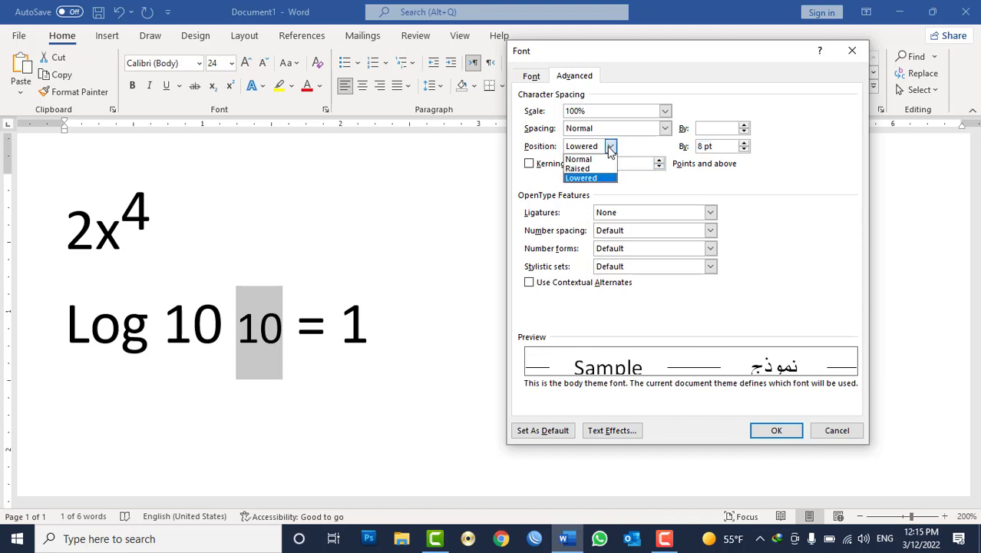
click(610, 148)
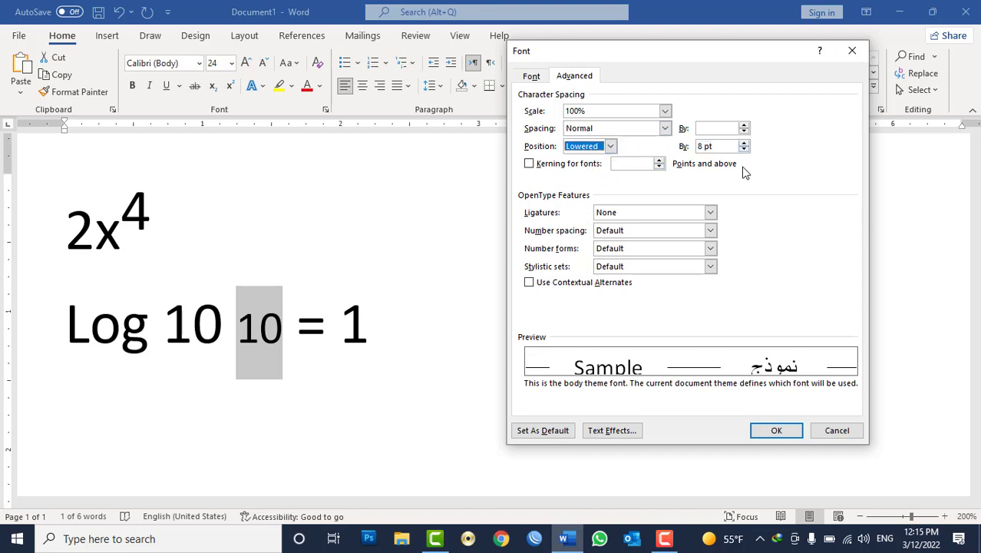
click(776, 429)
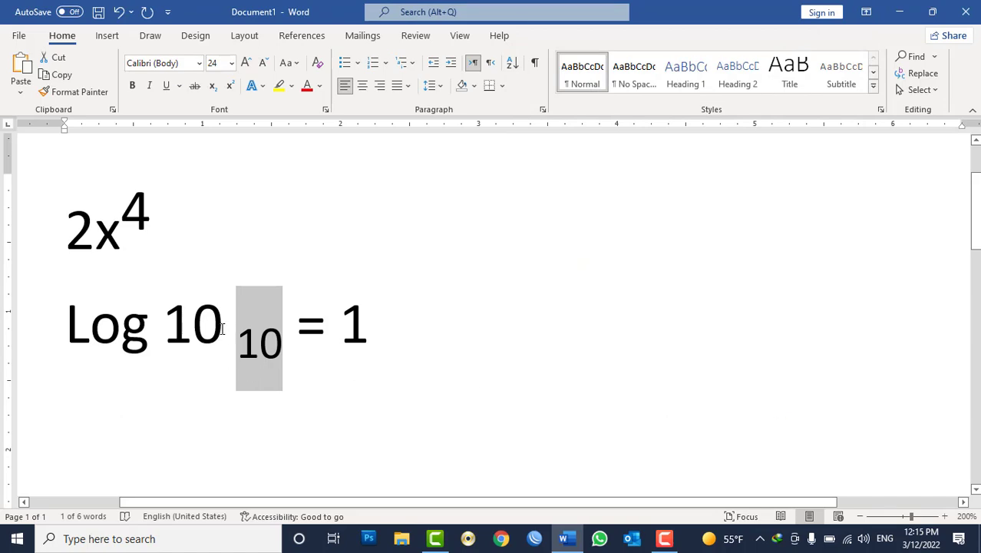
- Delete the space before the subscript 10 so it follows Log 10 directly
drag(222, 328, 235, 330)
key(Delete)
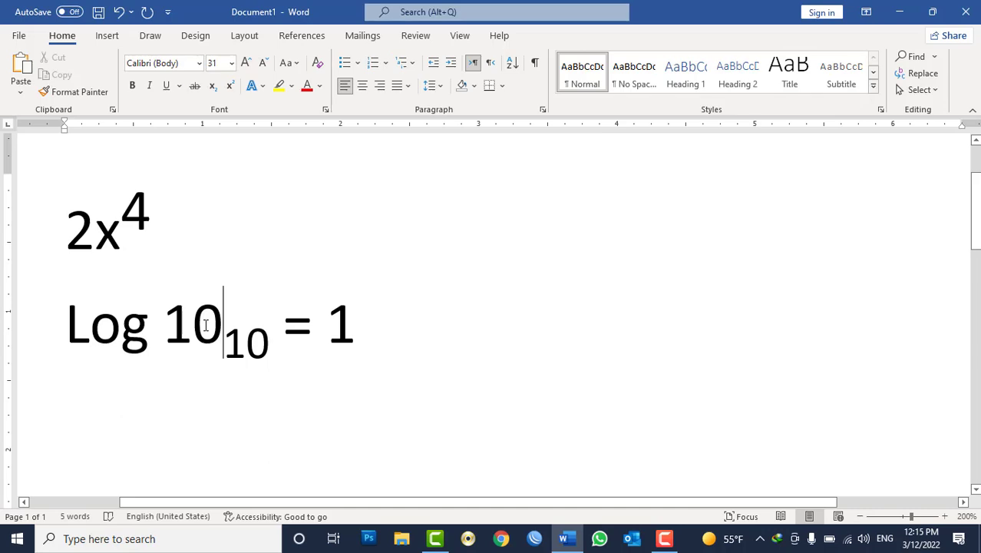
click(326, 109)
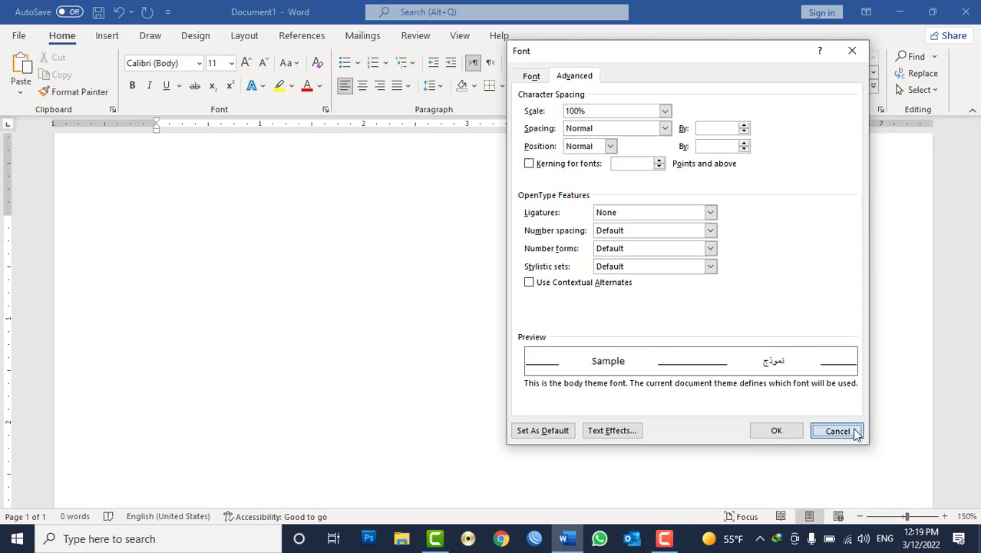
- Raise the font size to 100 pt and type AV on the blank page
click(836, 429)
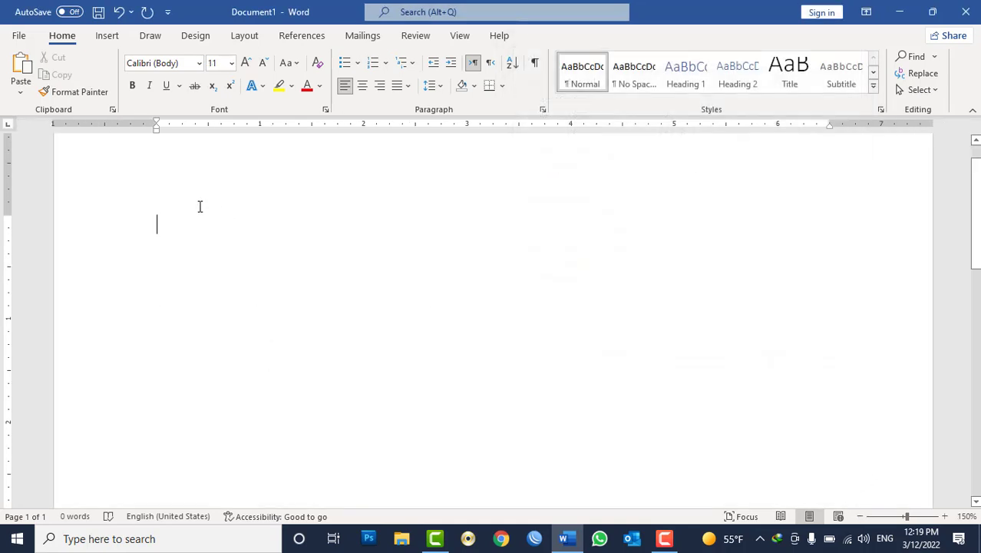
click(244, 64)
click(245, 64)
click(245, 64)
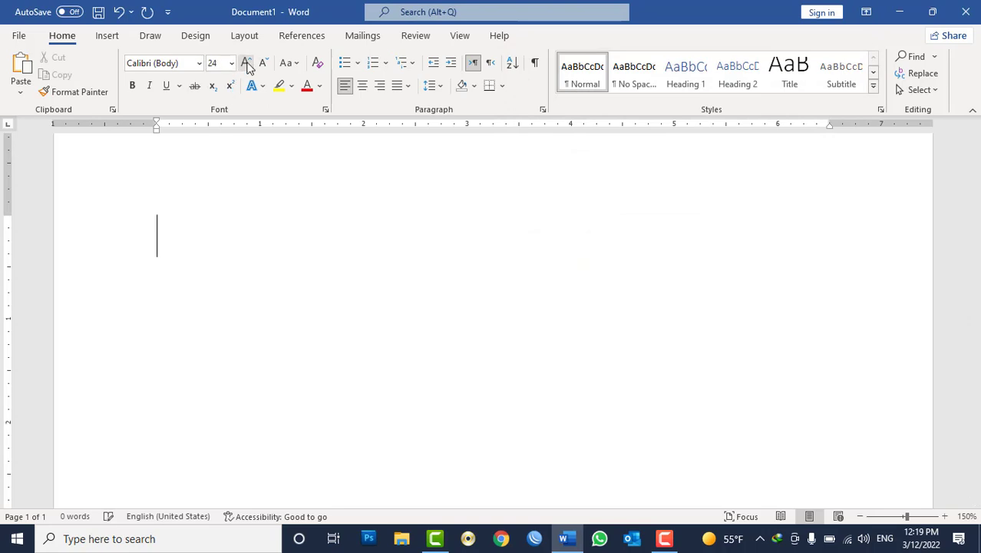
click(246, 64)
click(247, 64)
click(247, 63)
click(246, 64)
click(246, 64)
click(246, 64)
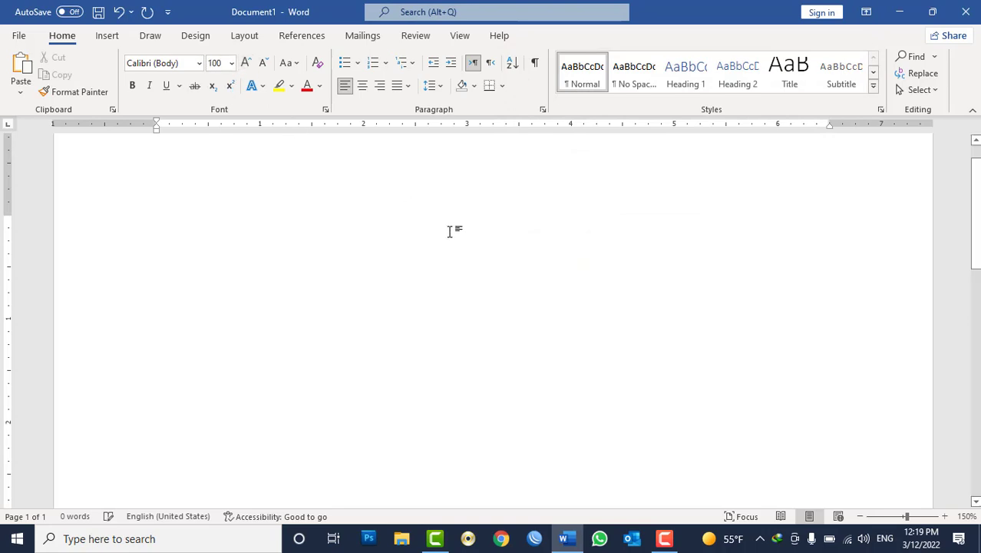
text(AV)
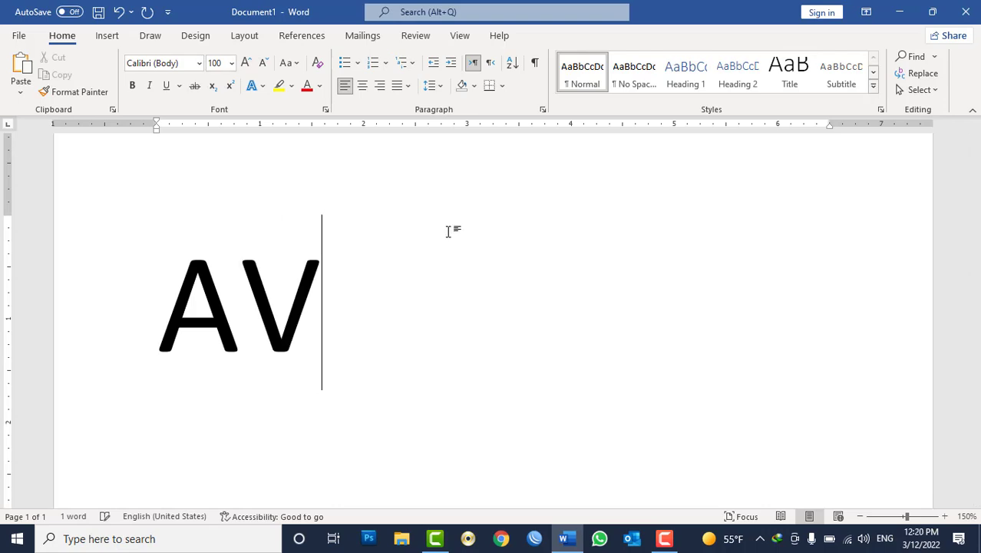
- Change the AV text's font to Times New Roman
key(ctrl+a)
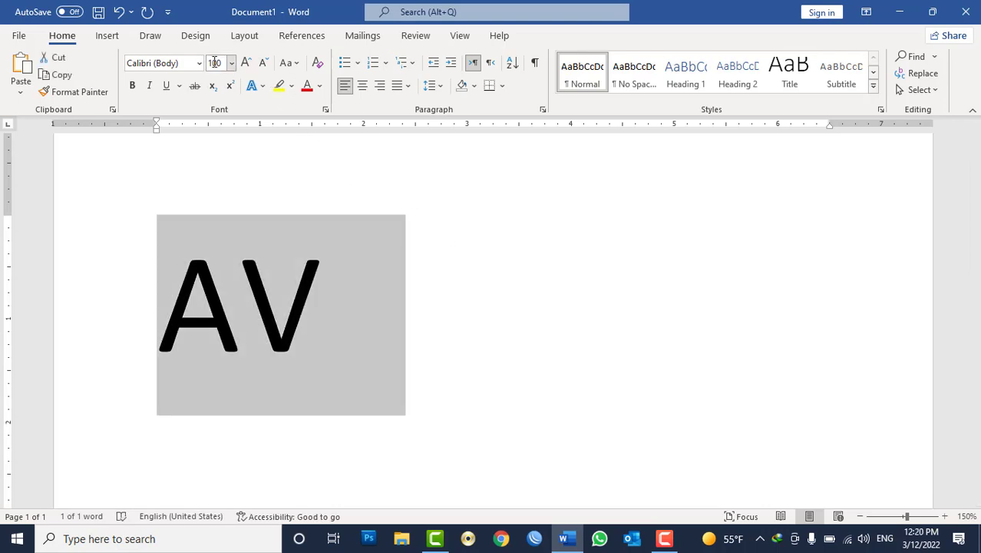
click(198, 63)
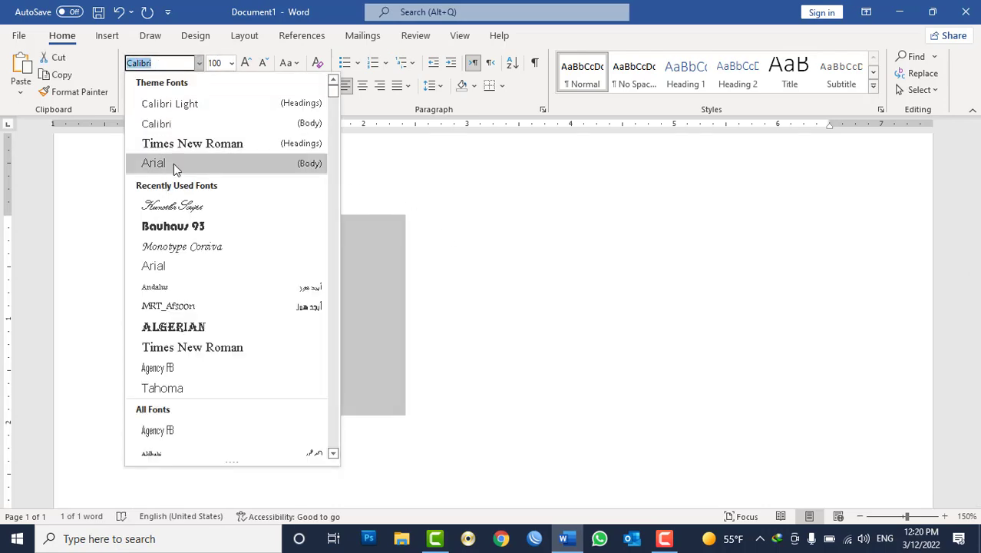
click(192, 144)
click(262, 315)
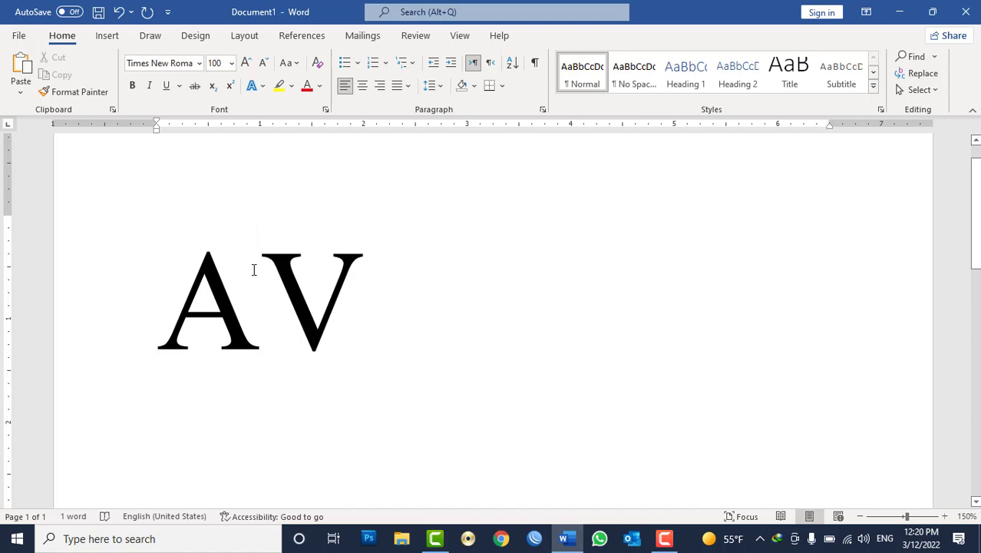
click(182, 324)
- Turn on kerning for AV with a 28-point threshold to tighten the pair
double_click(183, 323)
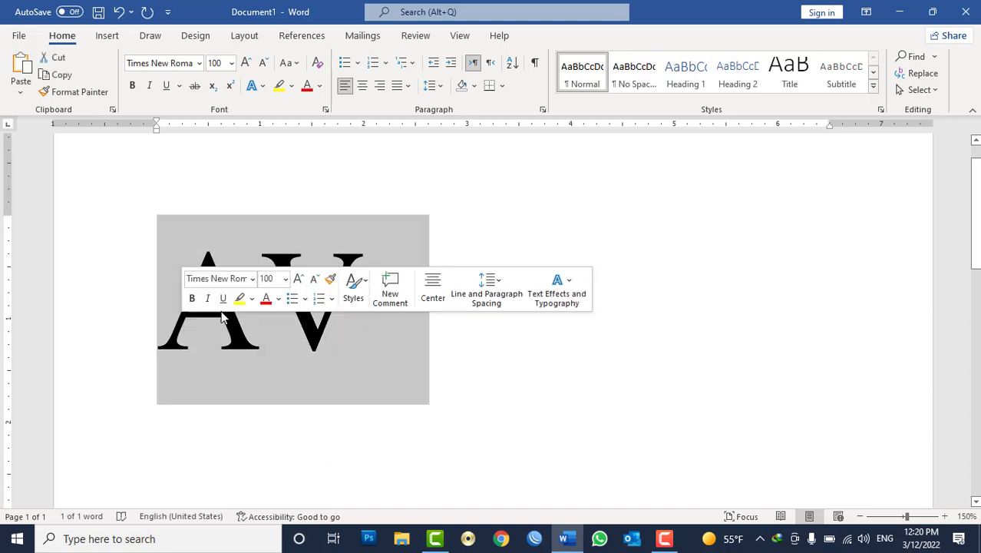
click(326, 109)
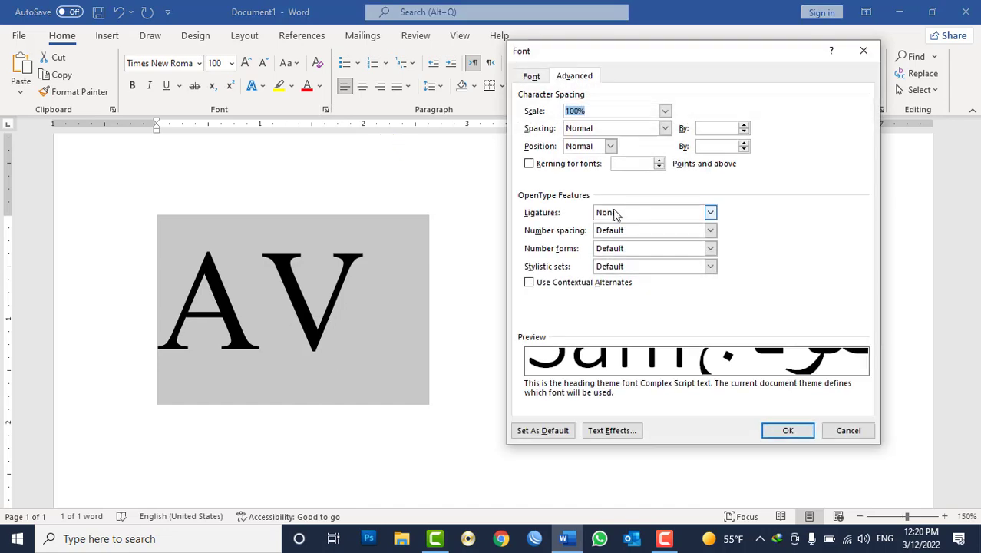
click(569, 165)
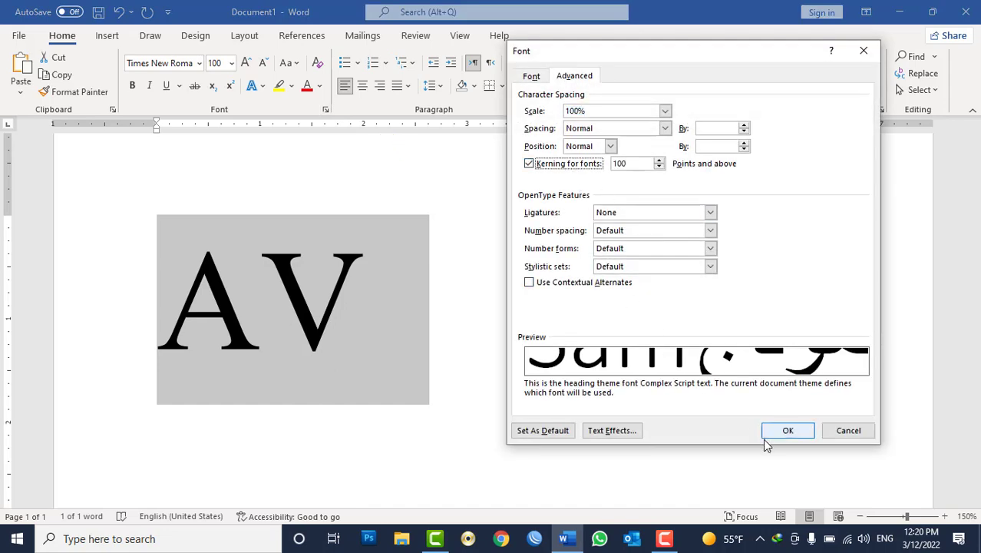
click(661, 169)
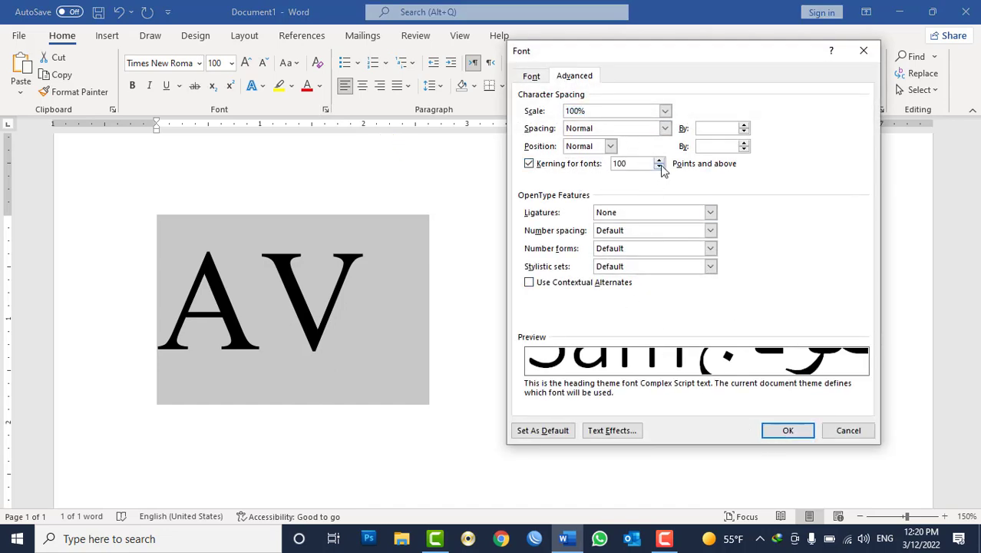
click(782, 430)
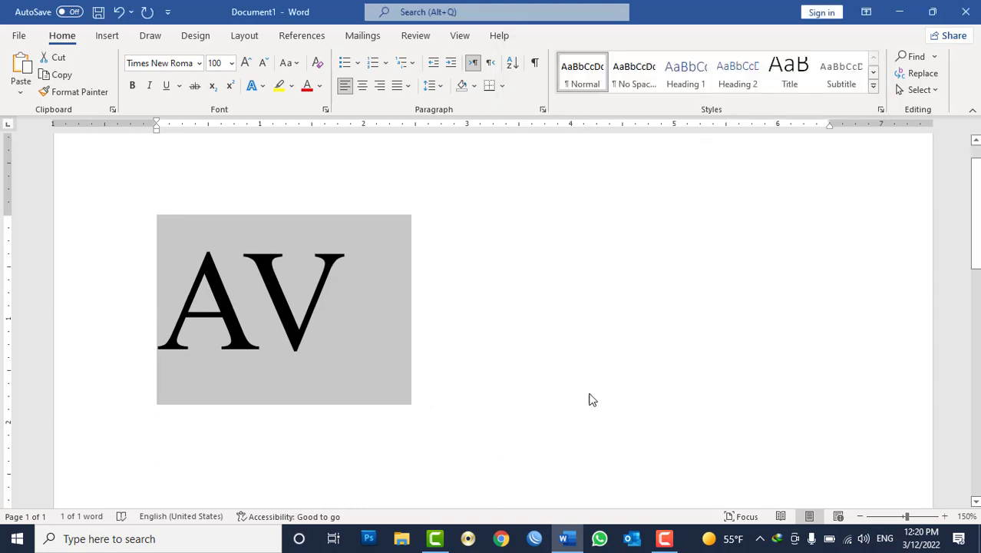
click(262, 340)
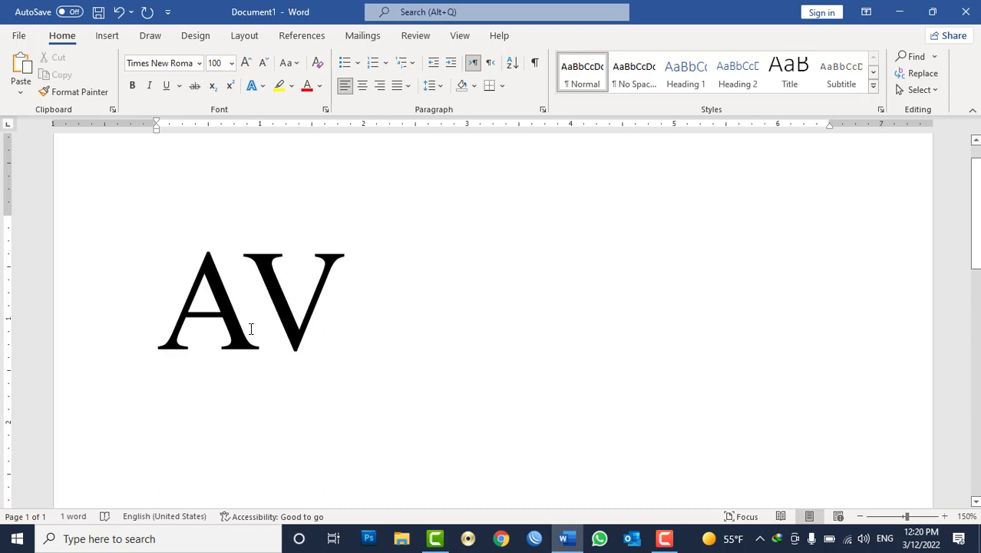
- Switch AV to Calibri and turn kerning for fonts off
double_click(250, 328)
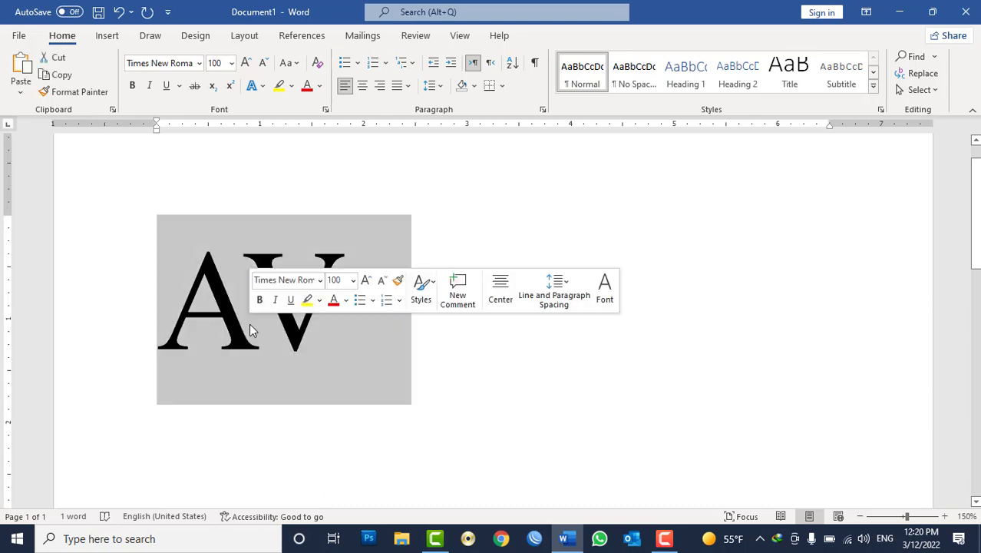
click(325, 109)
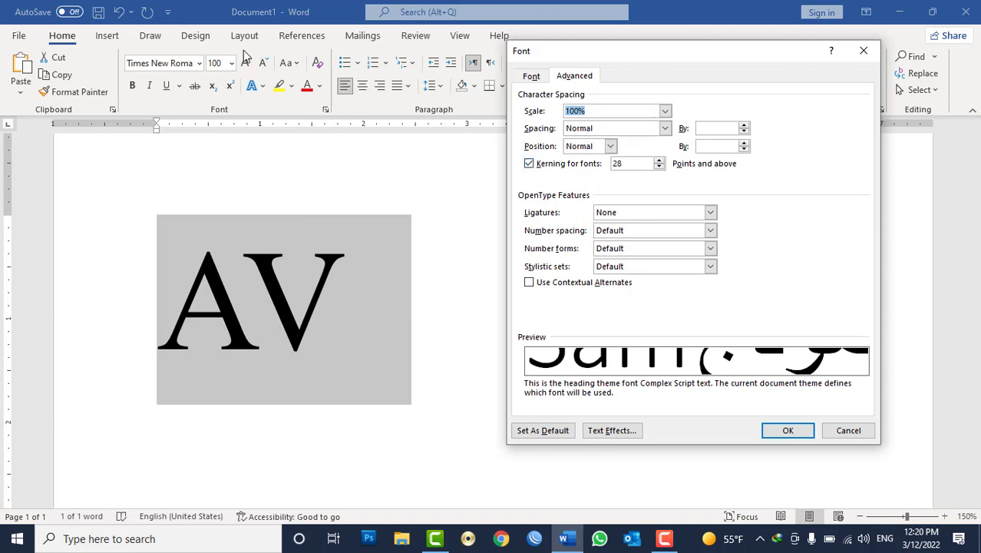
click(848, 430)
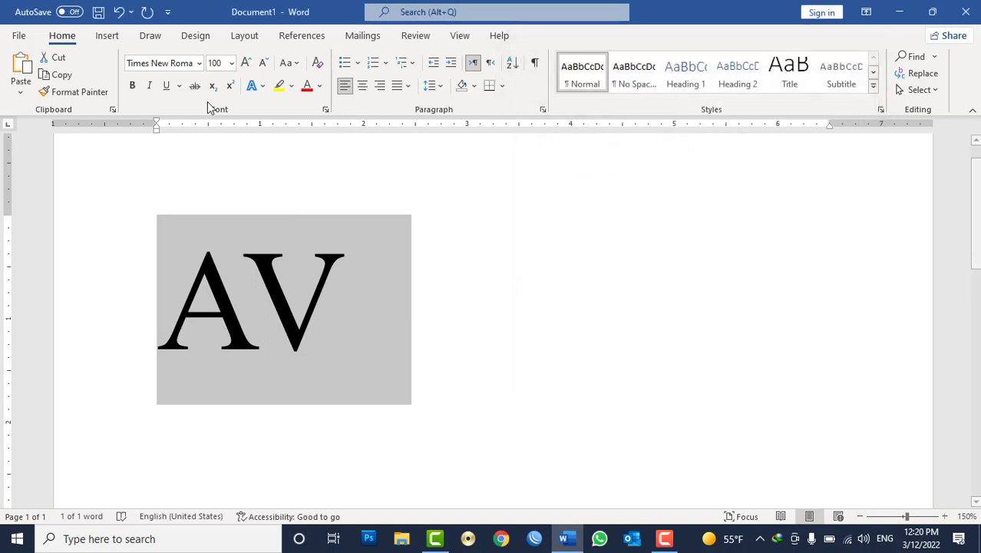
click(199, 63)
click(165, 123)
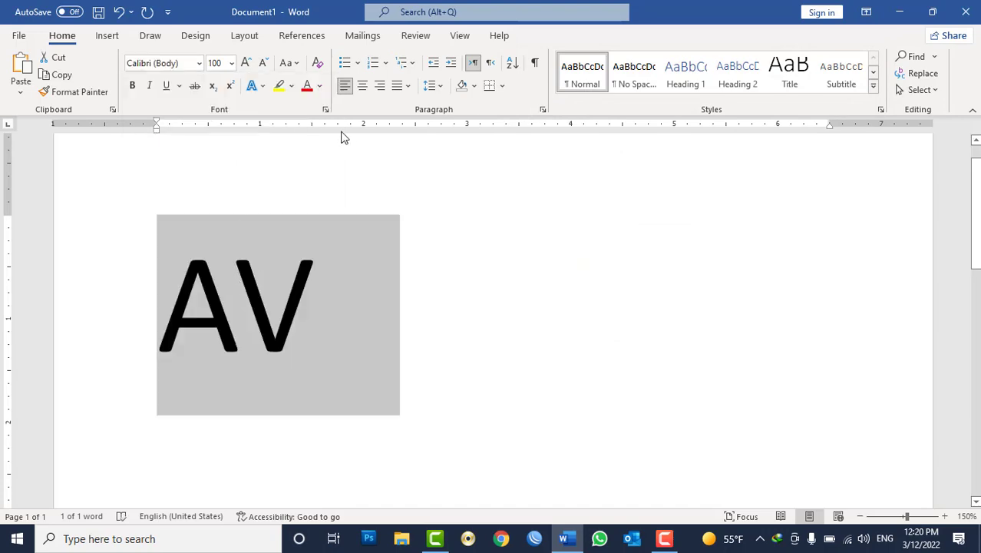
click(326, 110)
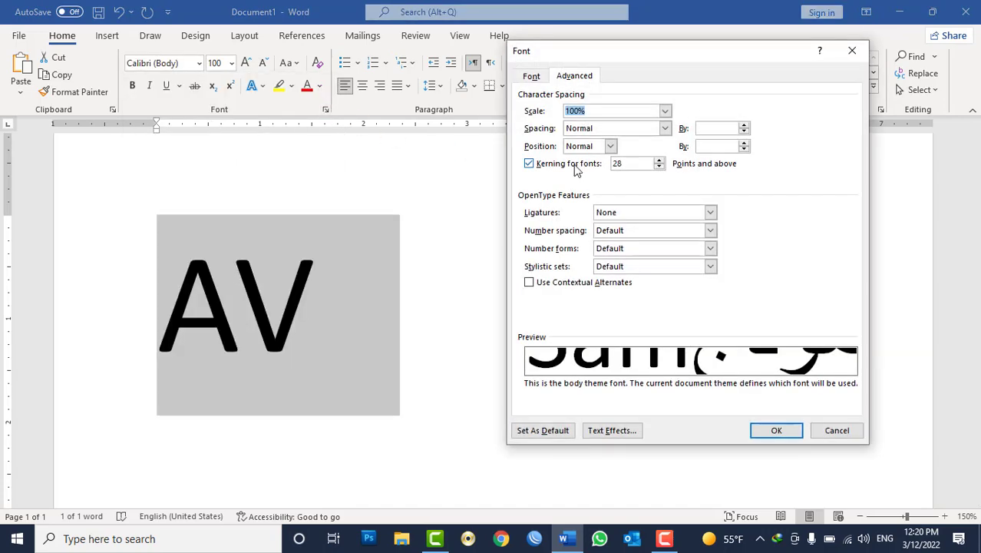
click(528, 163)
click(753, 431)
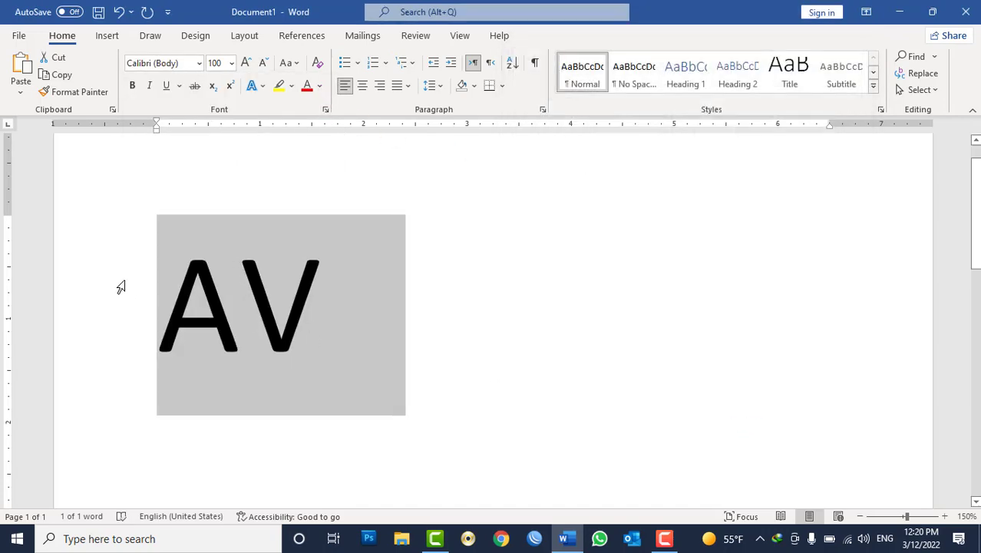
- Replace AV with SW and turn kerning for fonts back on for it
click(241, 284)
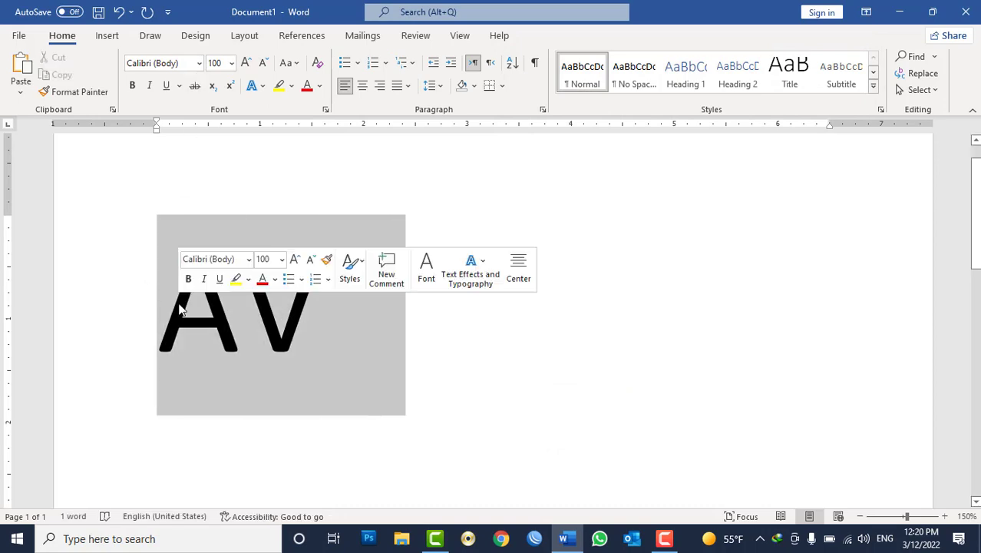
text(SW)
click(219, 307)
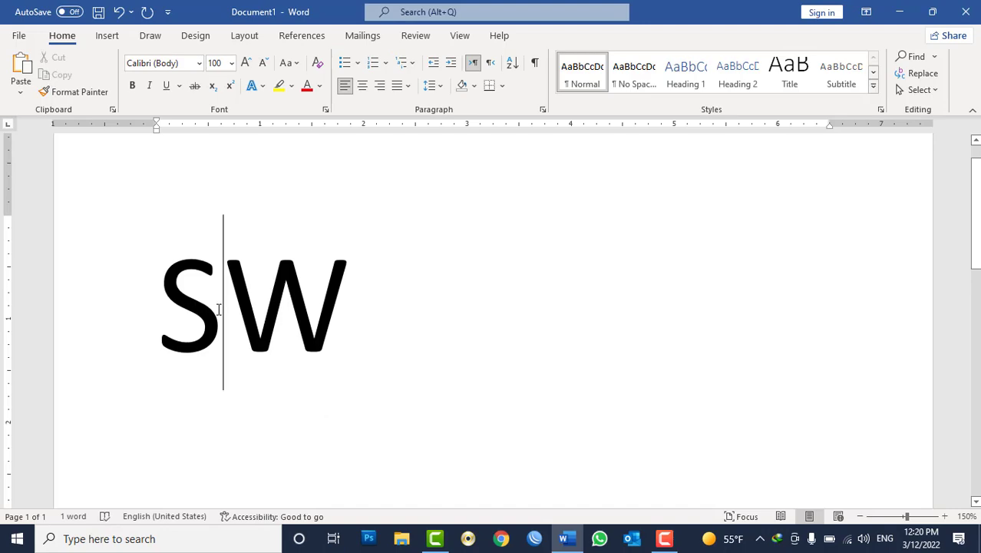
key(ctrl+a)
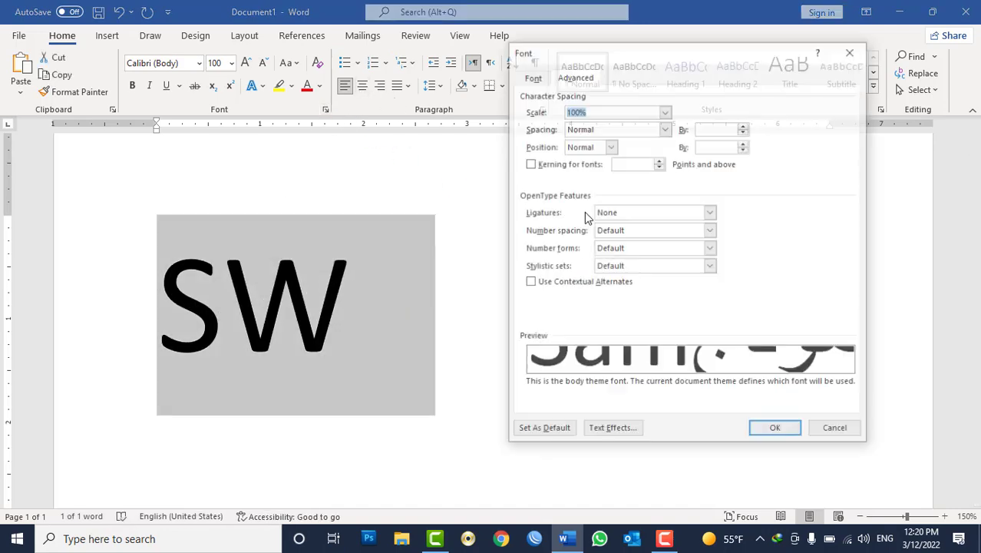
click(569, 163)
click(763, 432)
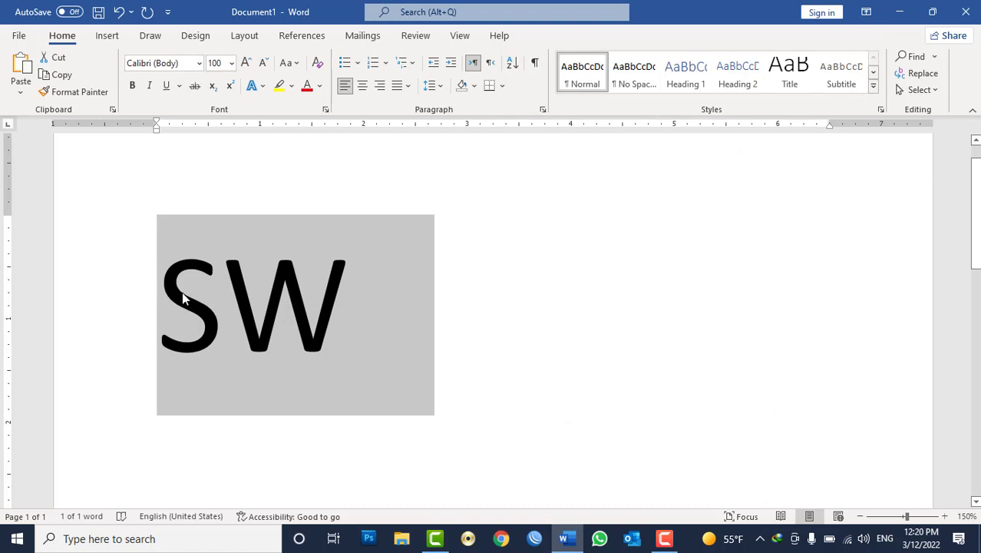
- Reduce the SW text to 12 pt
ctrl+scroll(232, 320, down, 7)
ctrl+scroll(233, 313, down, 3)
ctrl+scroll(231, 312, down, 4)
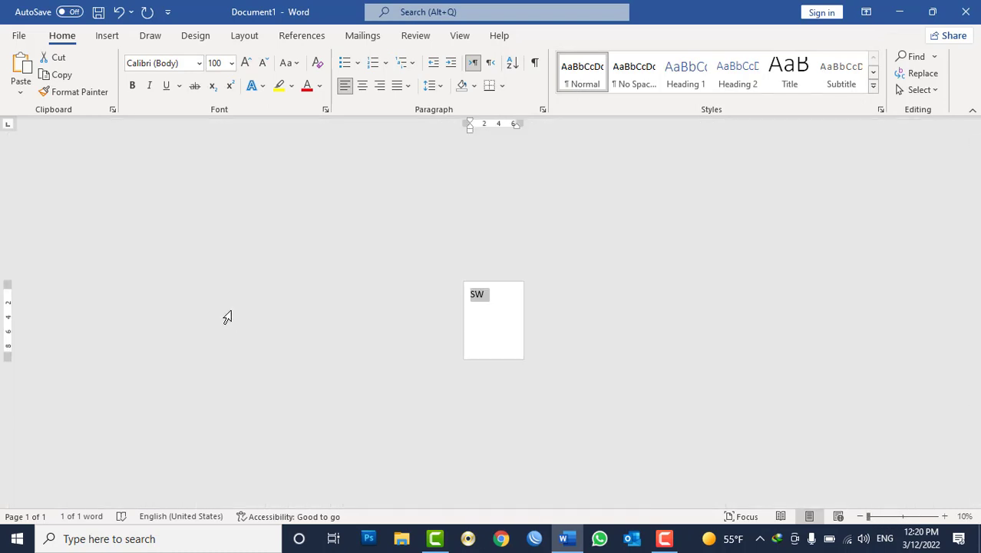
ctrl+scroll(231, 311, up, 12)
click(214, 63)
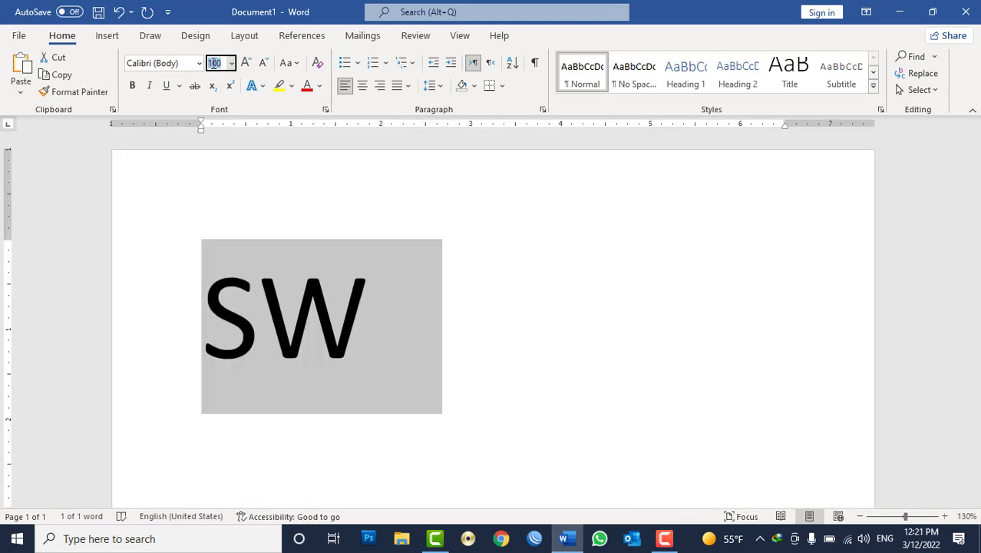
text(12)
key(Return)
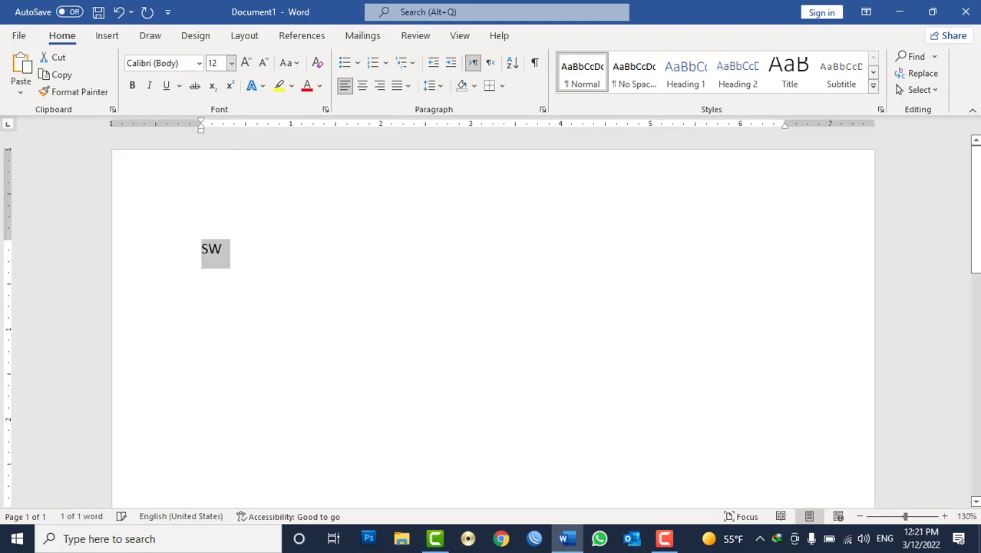
click(325, 110)
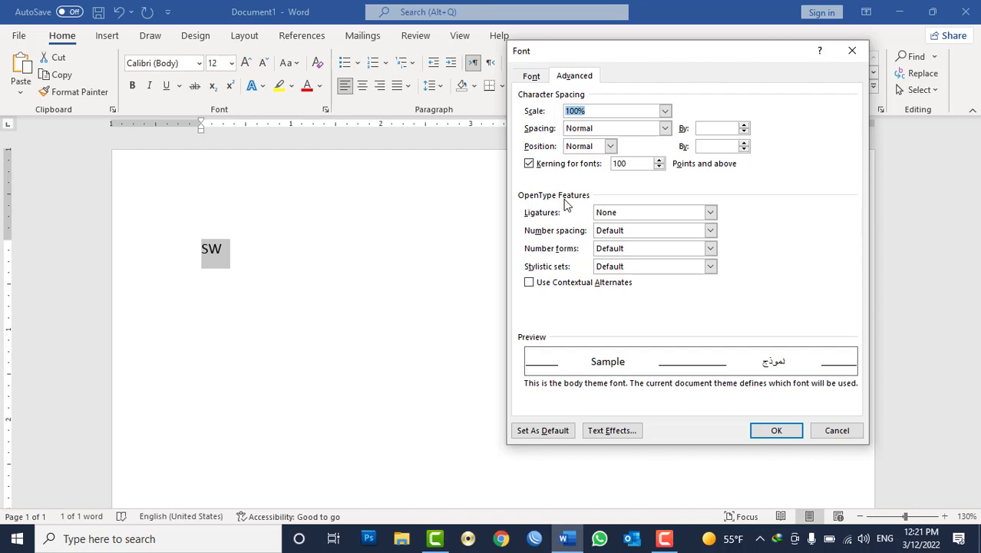
- Leave Number spacing and Number forms at Default, then bring up Chrome's history with Ctrl+H
click(622, 239)
click(622, 241)
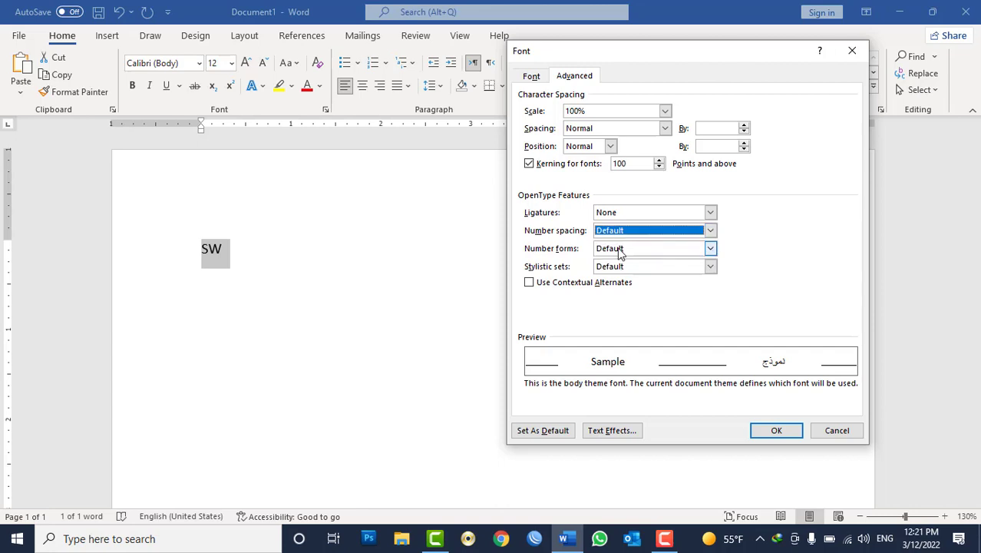
click(621, 254)
click(619, 251)
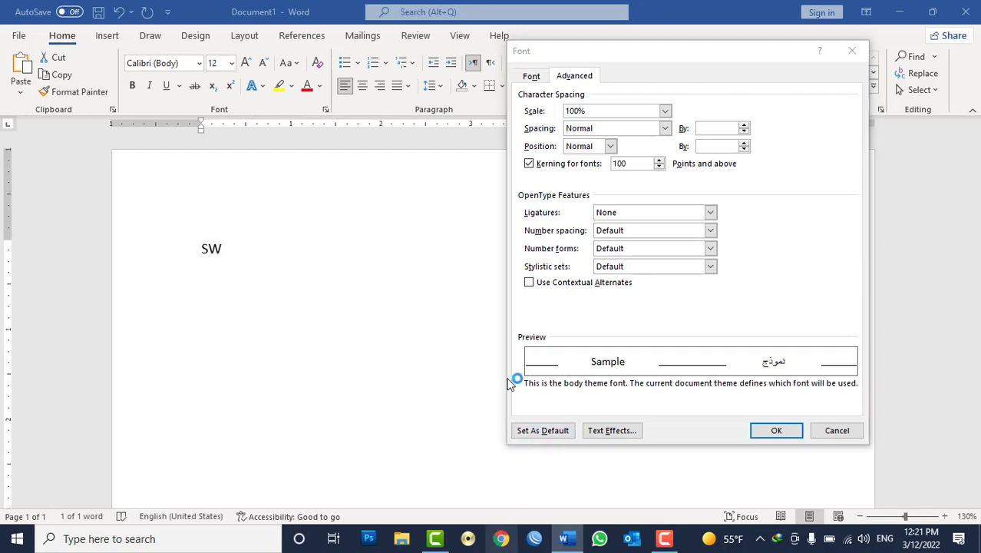
key(ctrl+h)
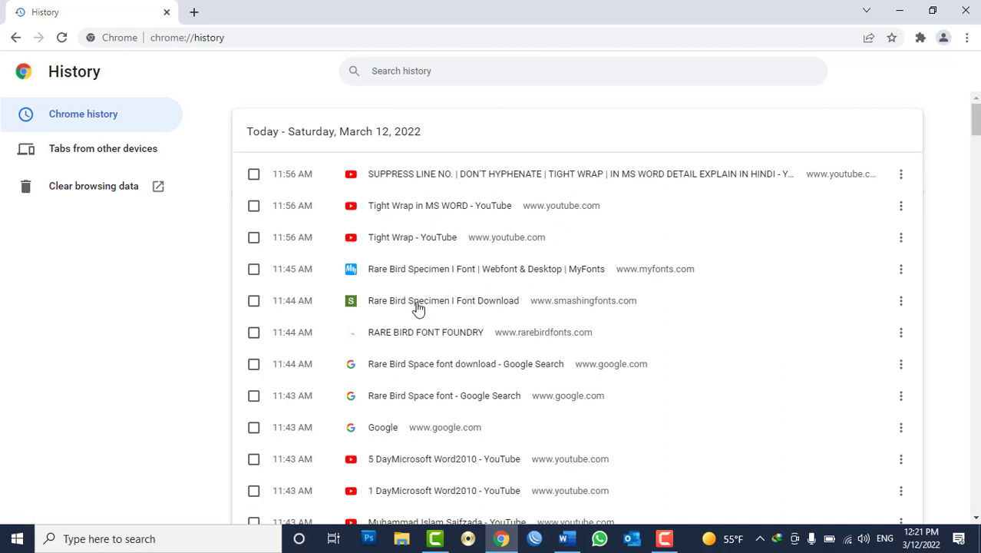
- Open the Rare Bird Specimen I MyFonts page, find its $100.00 price, then close Chrome
click(404, 275)
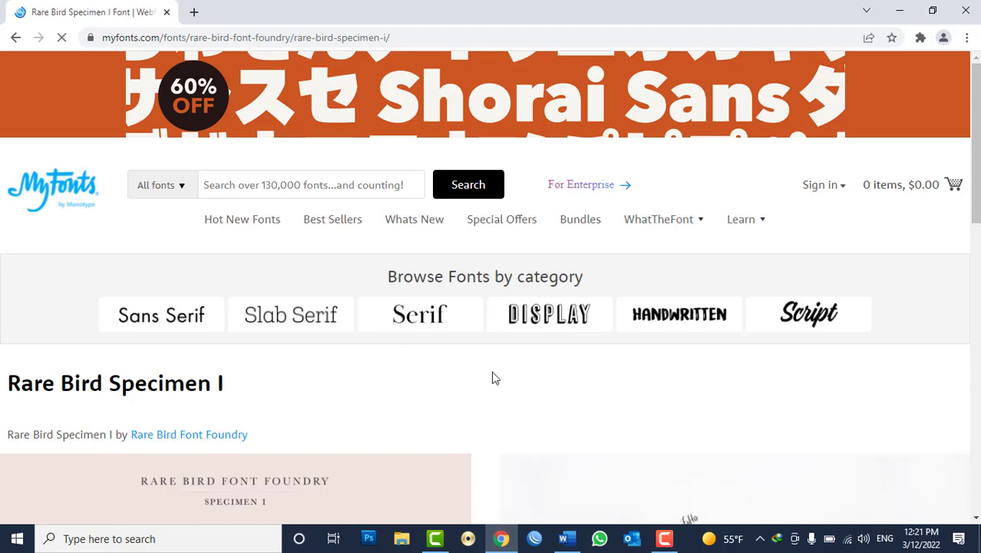
scroll(493, 376, down, 2)
scroll(494, 376, down, 2)
scroll(494, 376, down, 3)
scroll(494, 376, down, 1)
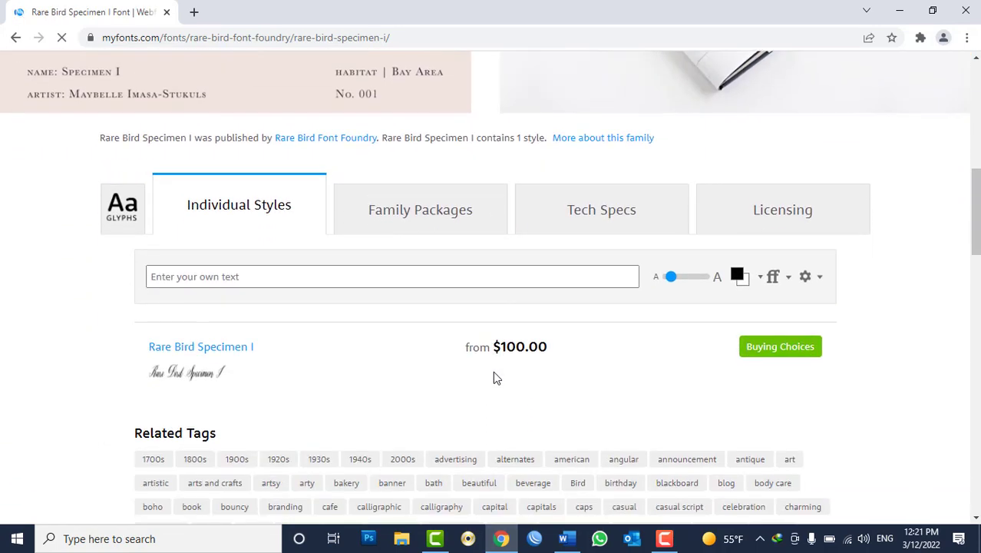
double_click(509, 347)
click(966, 10)
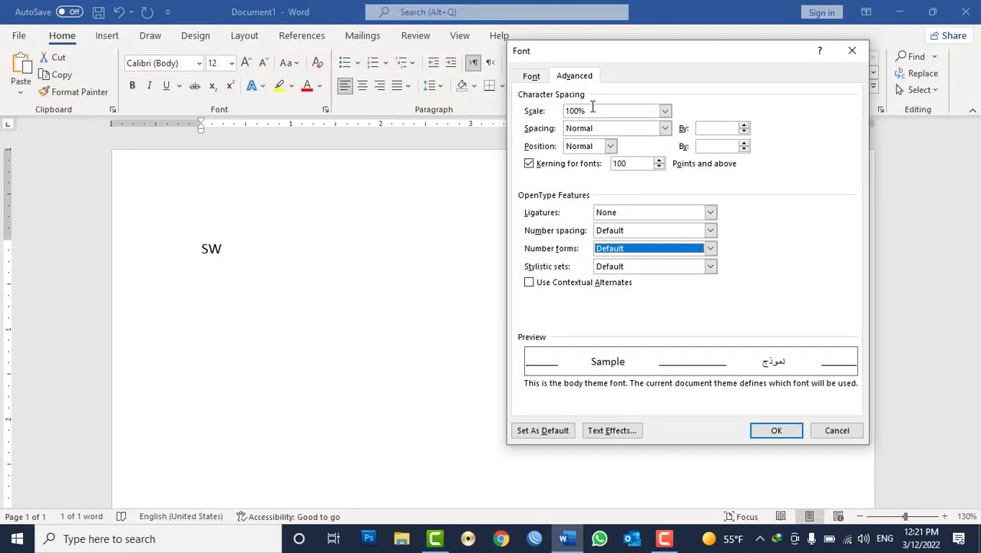
- Set the SW paragraph's alignment to Right in the Paragraph dialog
click(852, 50)
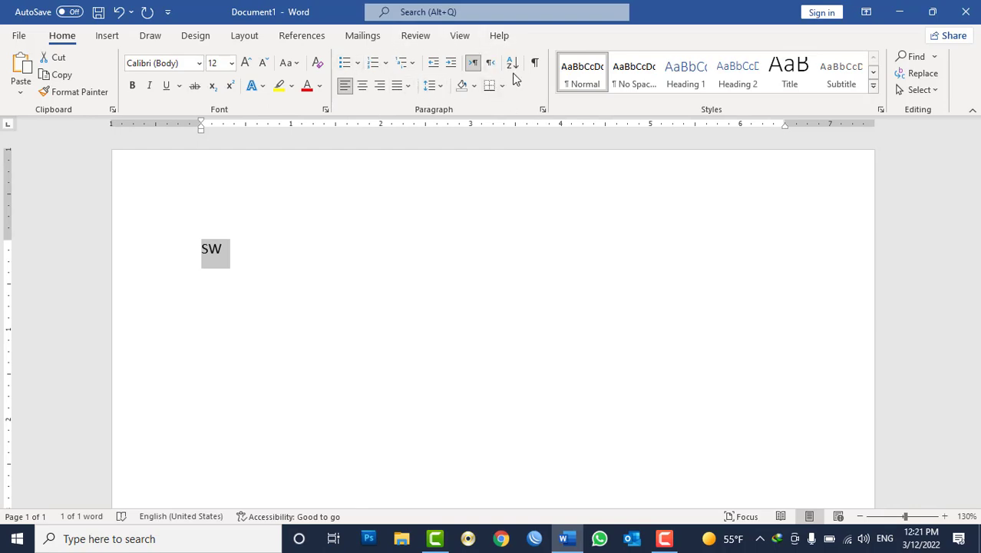
click(543, 110)
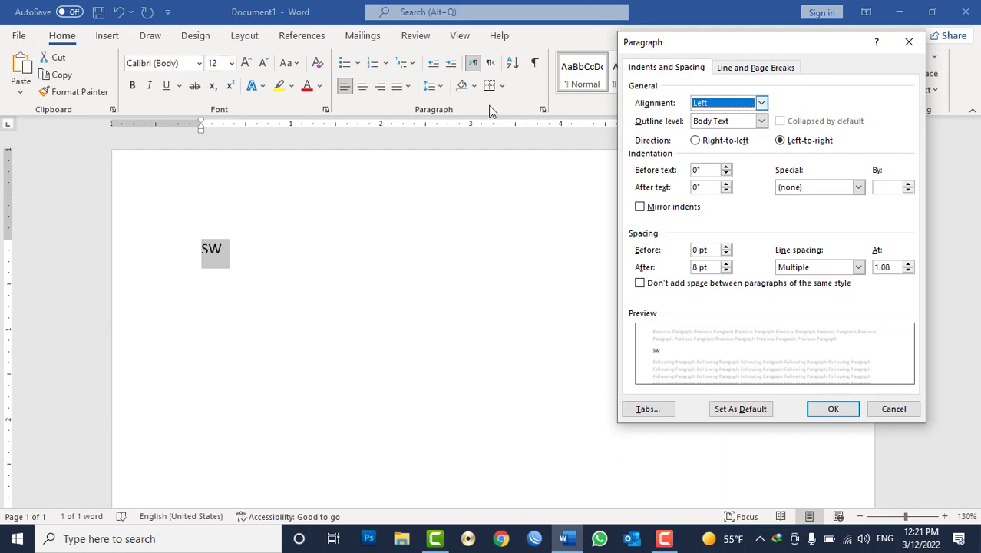
click(727, 105)
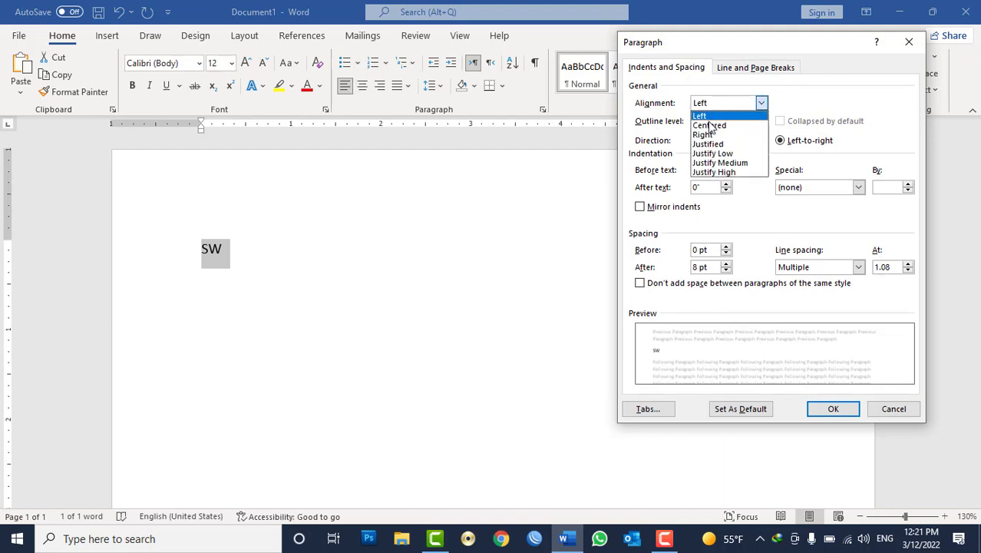
click(713, 136)
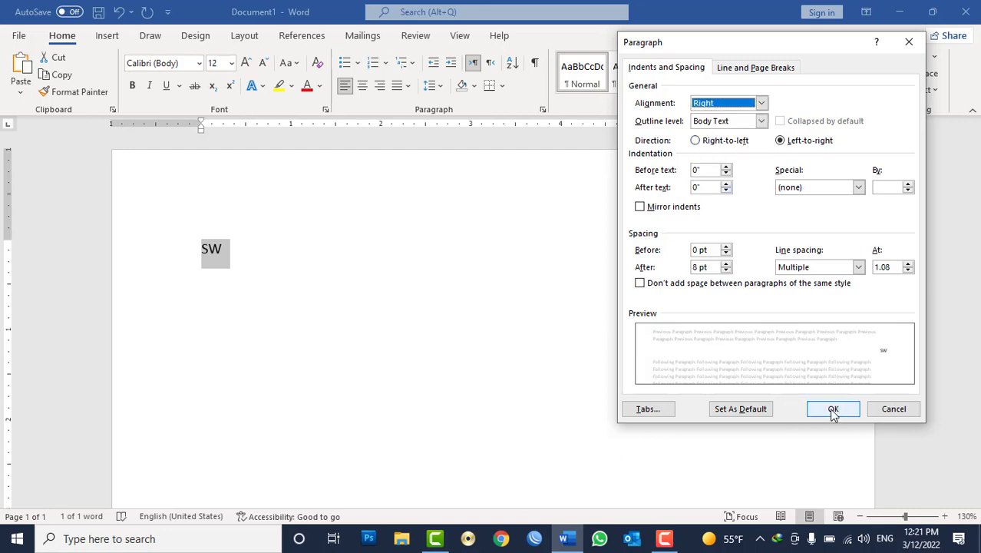
click(831, 408)
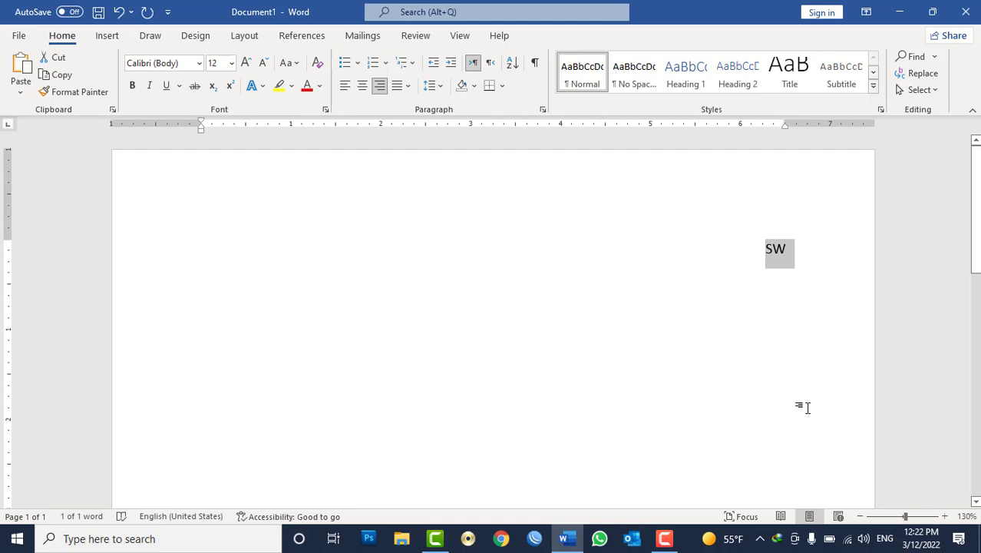
- Generate sample paragraphs with =rand() and left-align all the text
text(=)
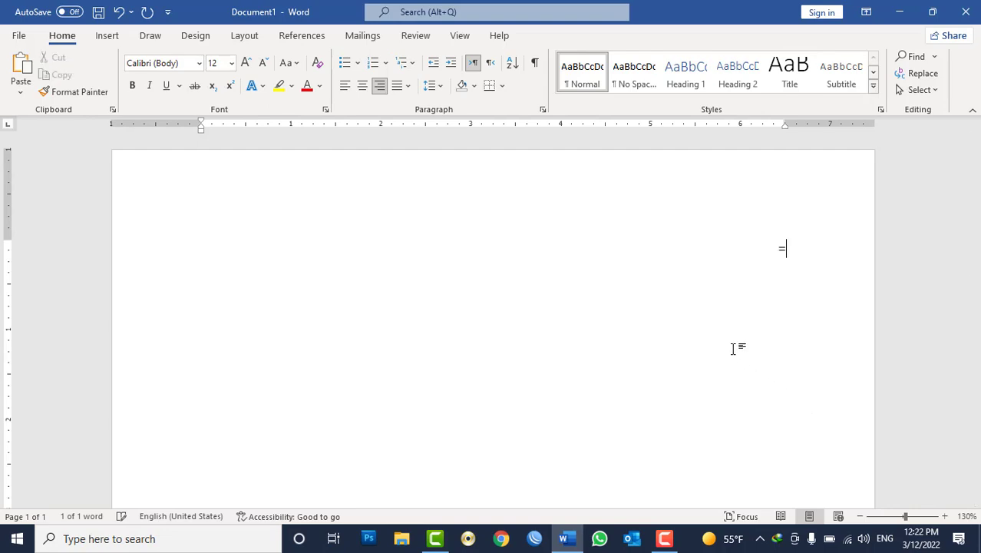
text(rand())
key(Return)
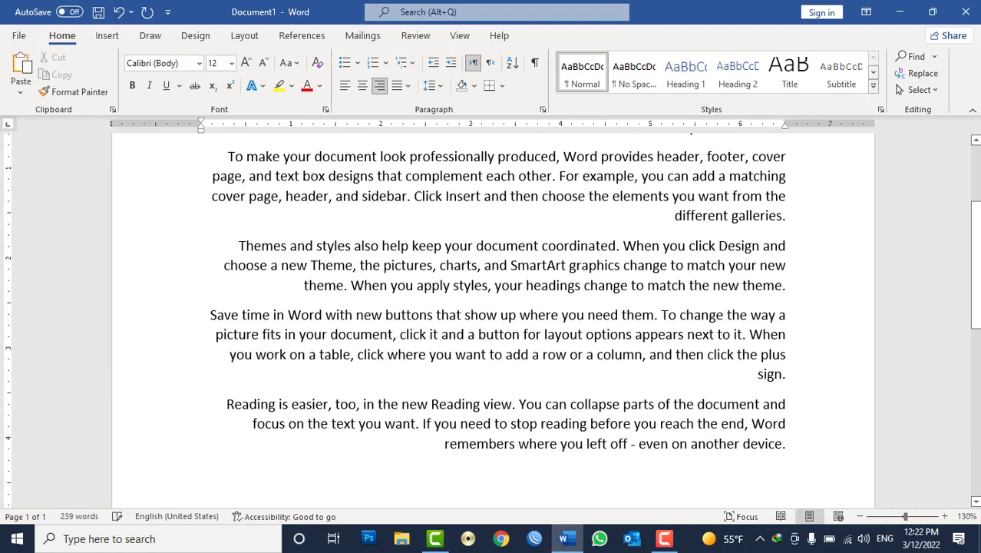
key(ctrl+a)
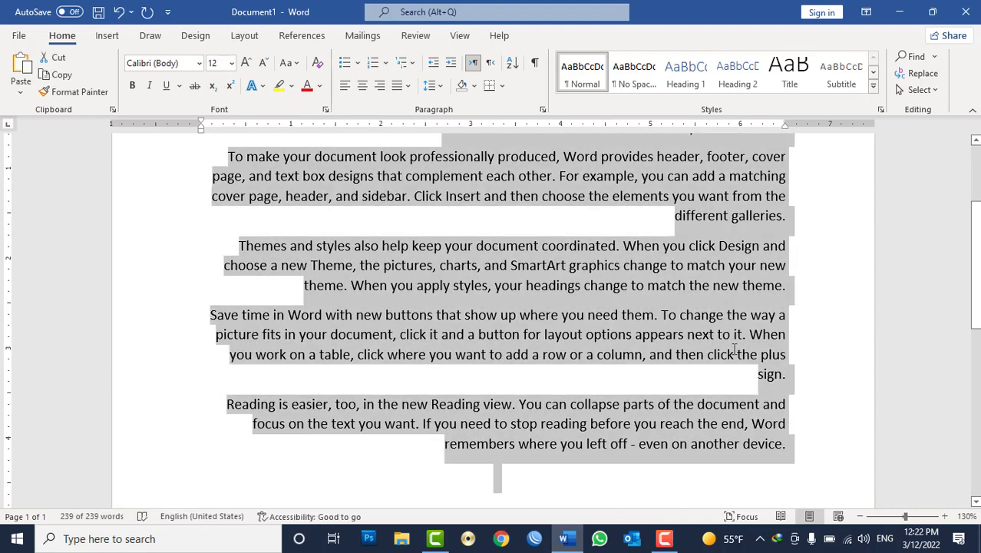
key(ctrl+l)
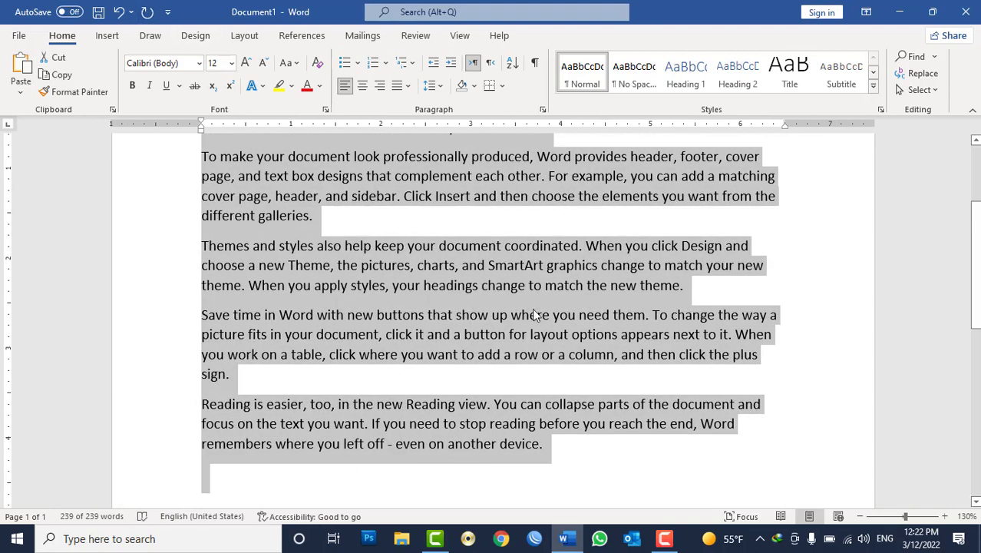
scroll(532, 309, down, 4)
scroll(532, 315, down, 1)
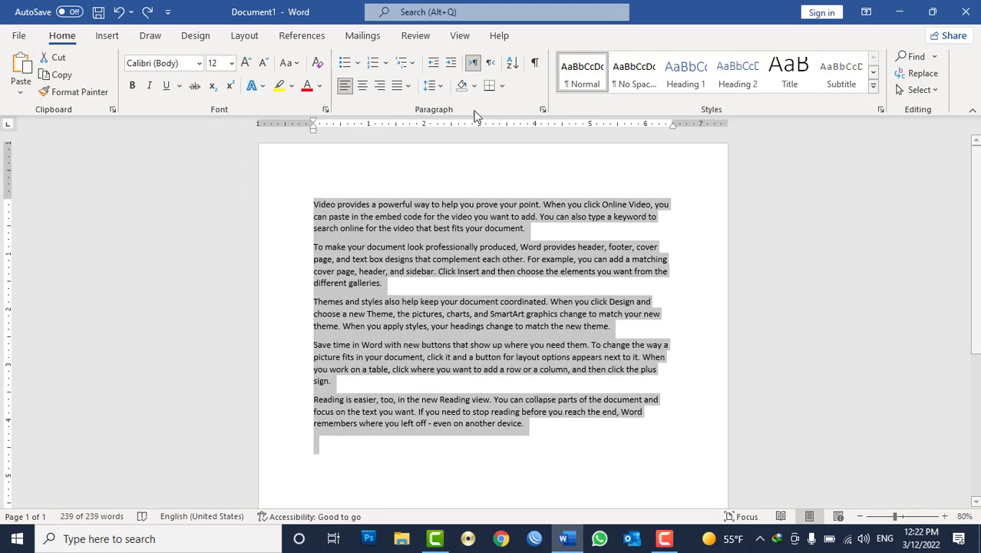
- Set all sample paragraphs to Justified alignment and recheck it in the Paragraph dialog
click(542, 109)
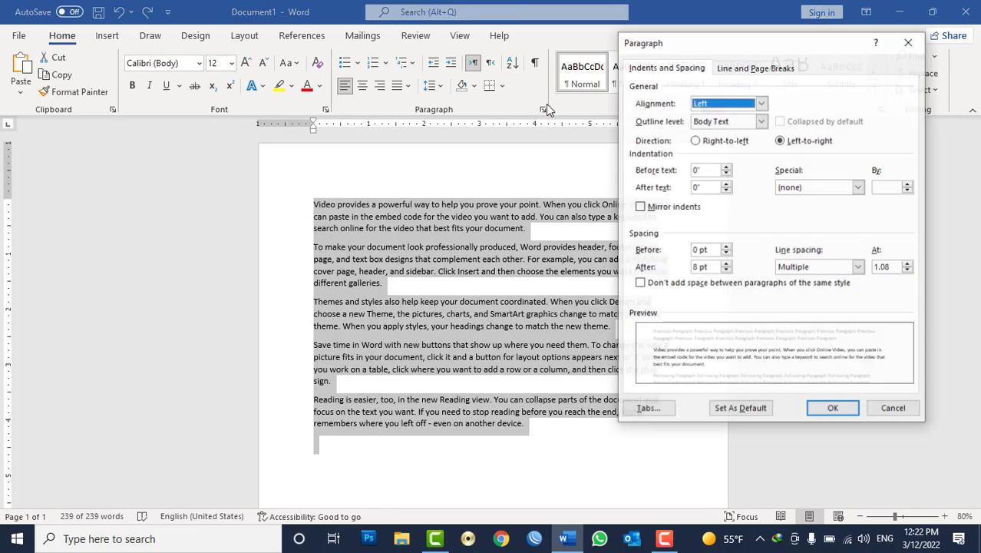
click(759, 104)
click(722, 145)
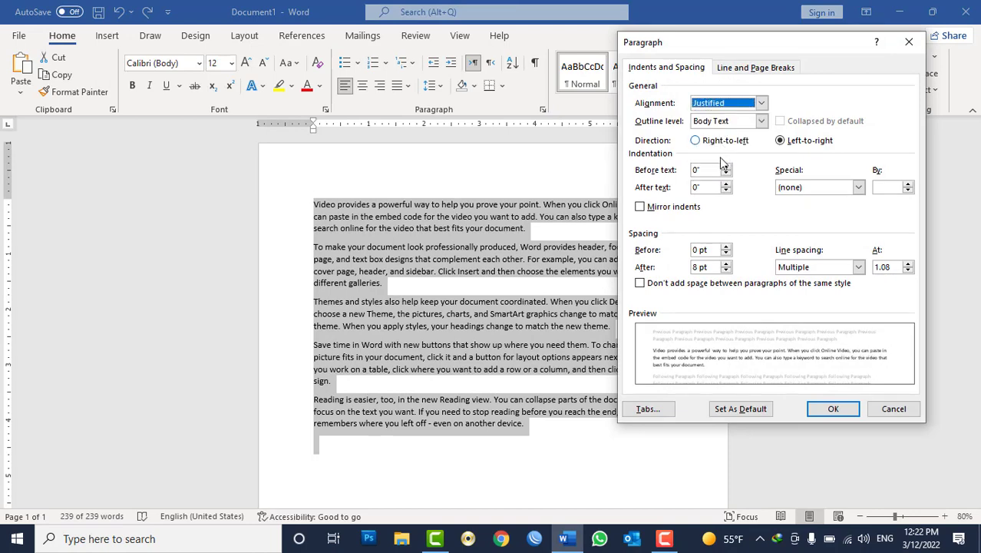
click(847, 413)
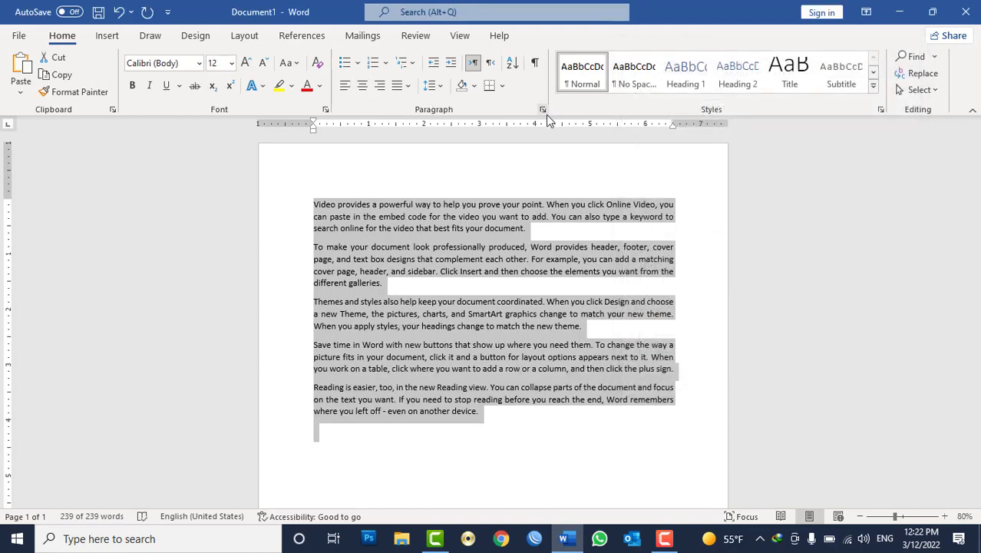
click(543, 110)
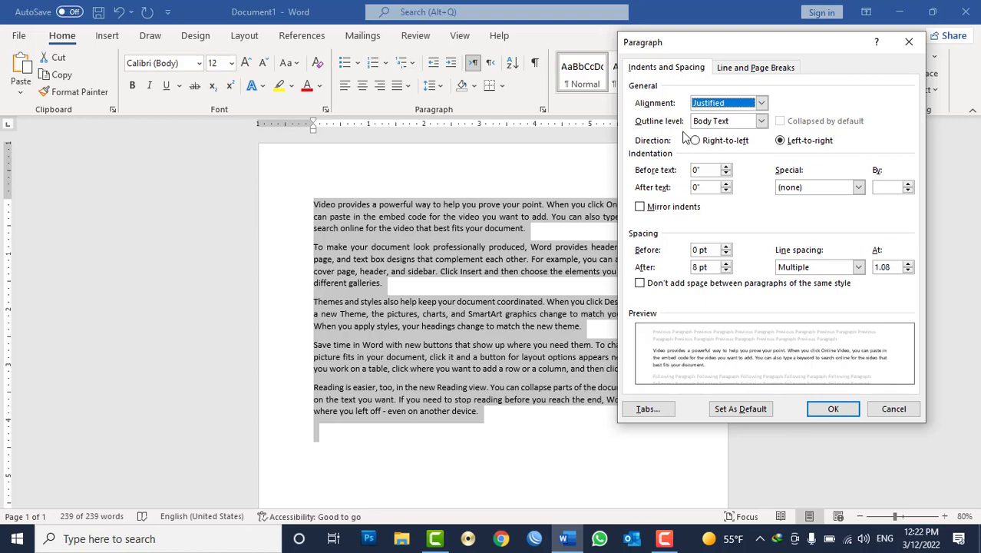
click(893, 409)
- Delete all text and generate three sample paragraphs with =rand(3)
click(489, 260)
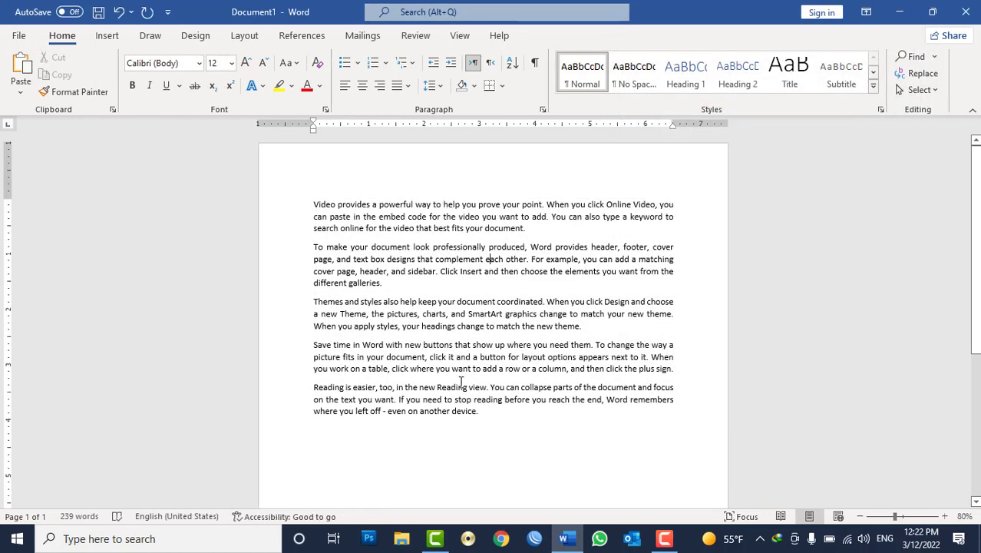
key(ctrl+a)
key(Delete)
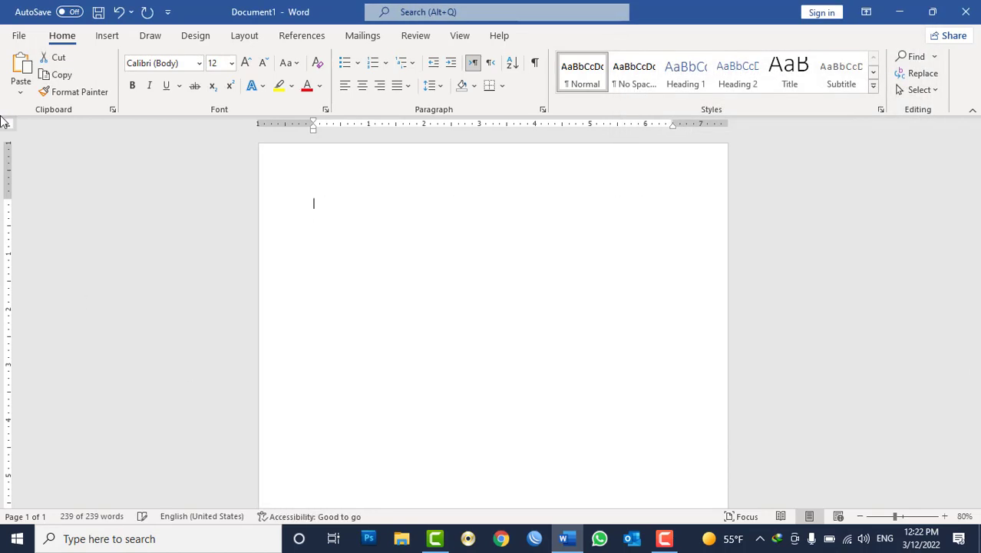
text(=rand(3))
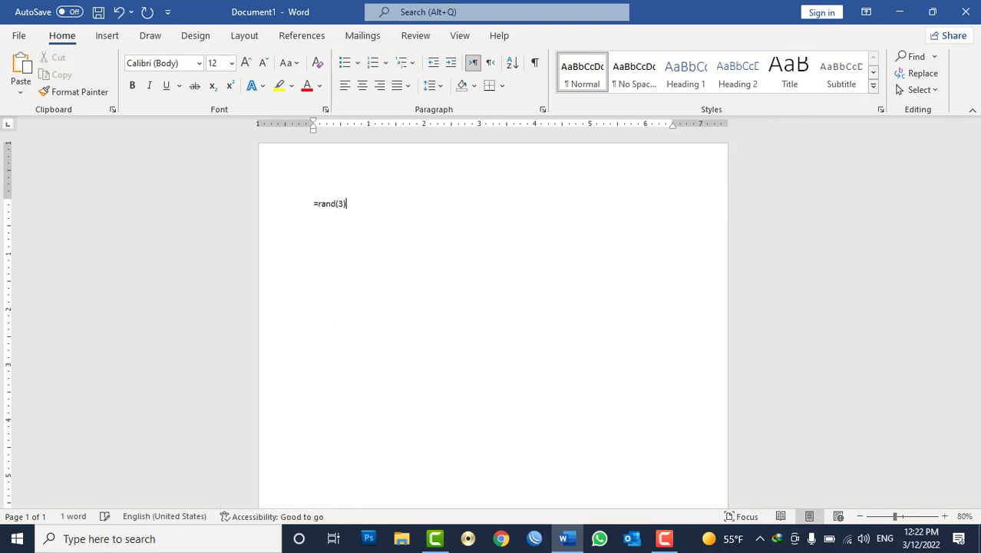
key(Return)
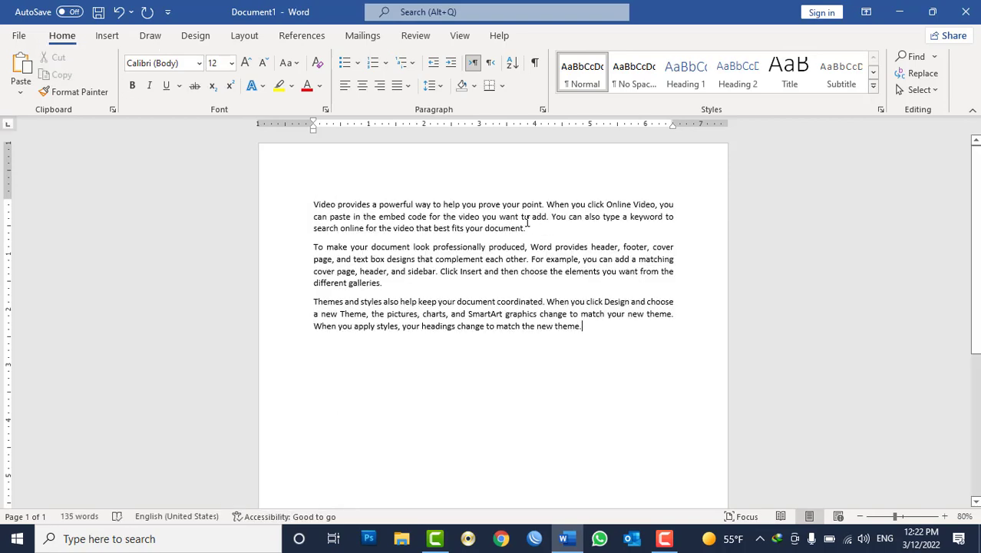
- Style the first, second and third paragraphs as Heading 1, Heading 2 and Heading 3
double_click(522, 313)
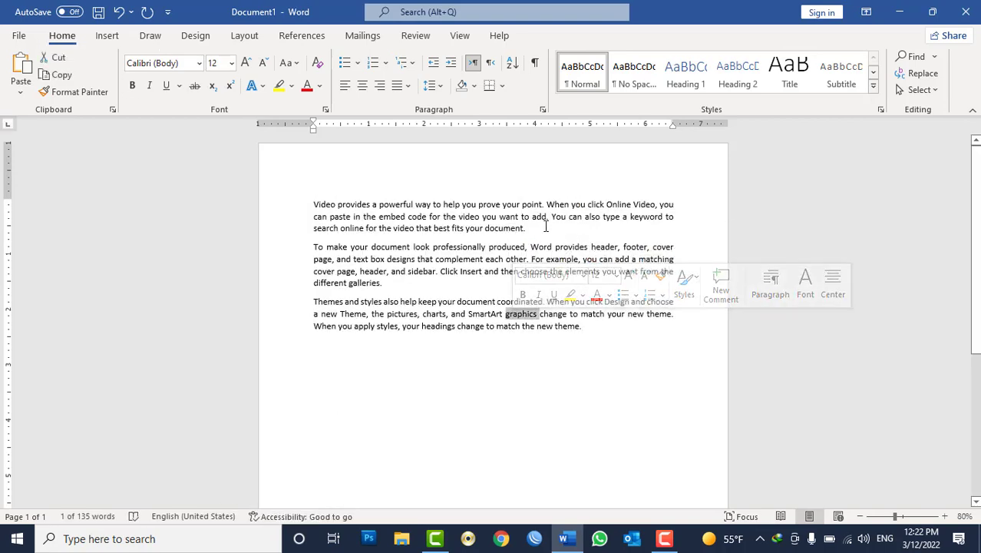
drag(539, 228, 296, 205)
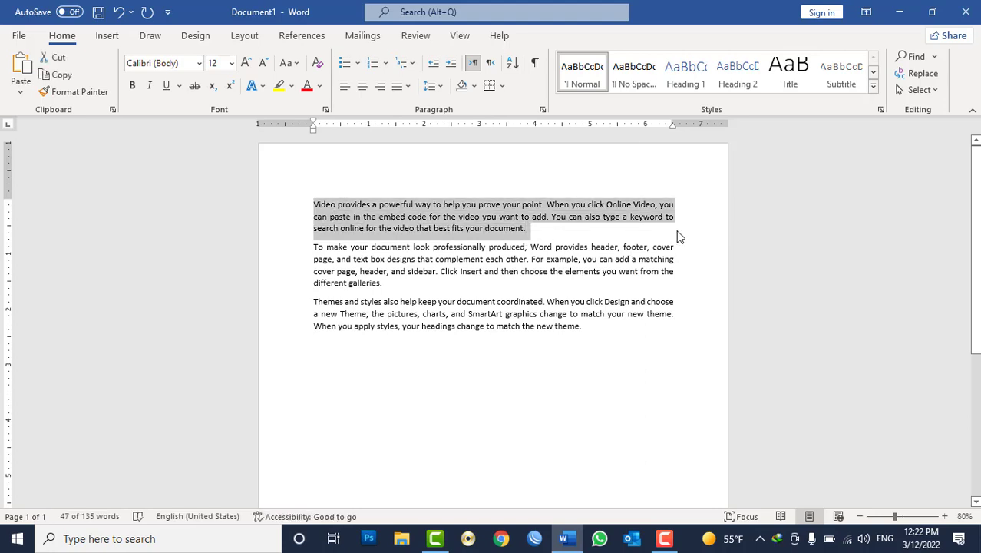
click(685, 71)
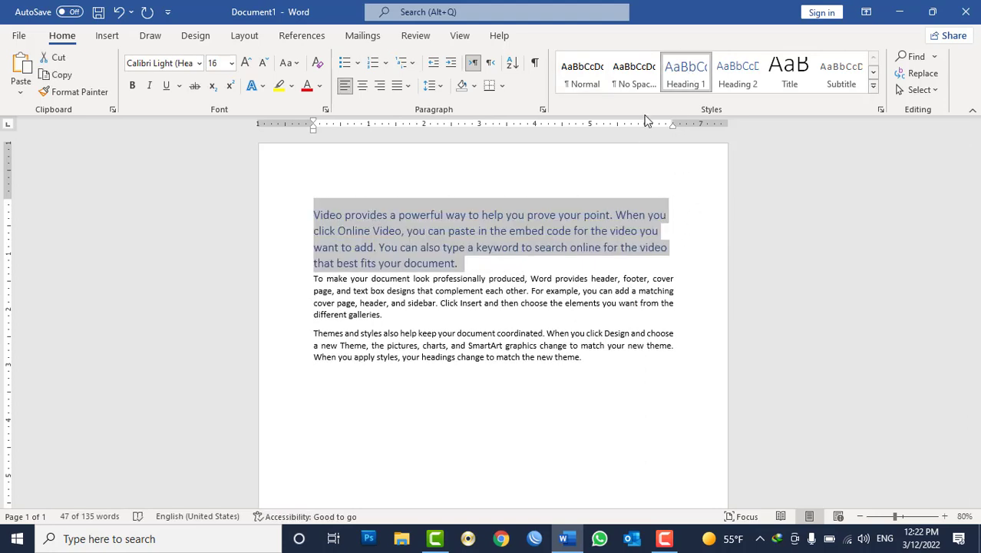
triple_click(494, 303)
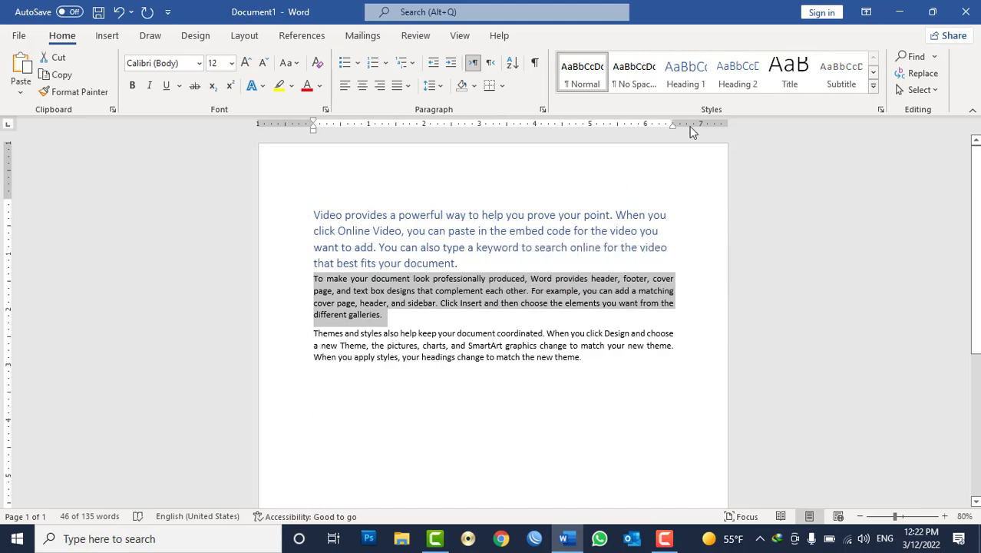
click(737, 72)
double_click(524, 345)
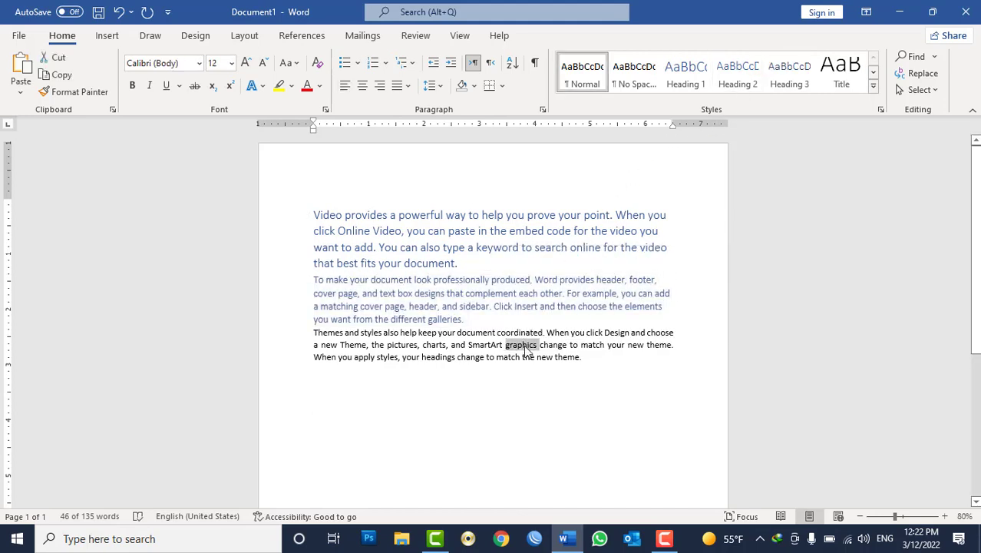
triple_click(525, 349)
click(789, 75)
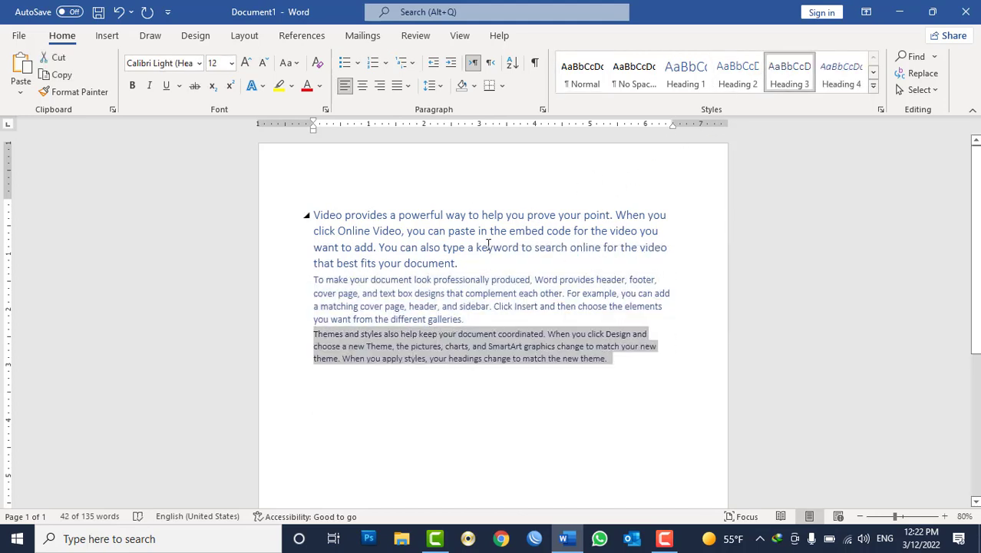
click(418, 227)
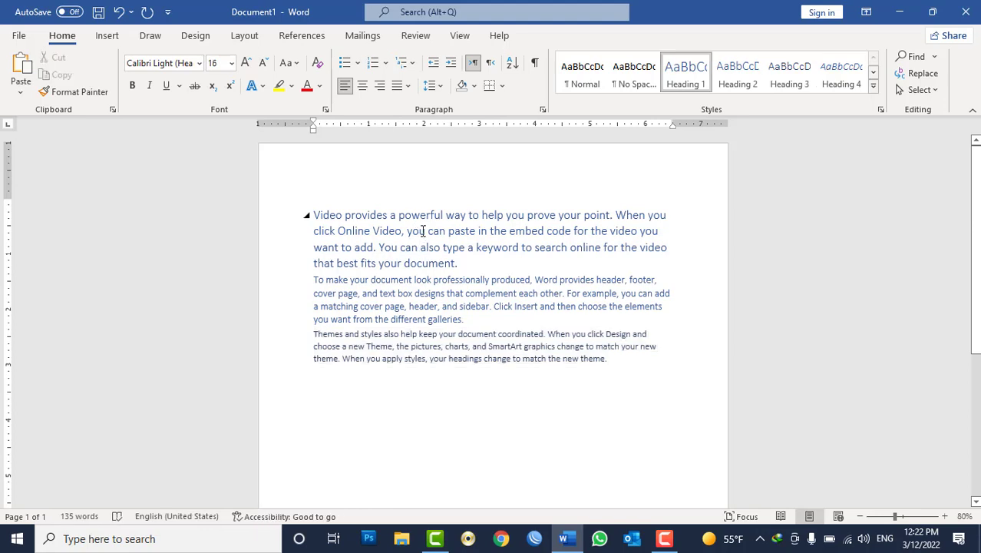
- Insert a fourth Normal sample paragraph below the headings using =rand(1)
click(656, 365)
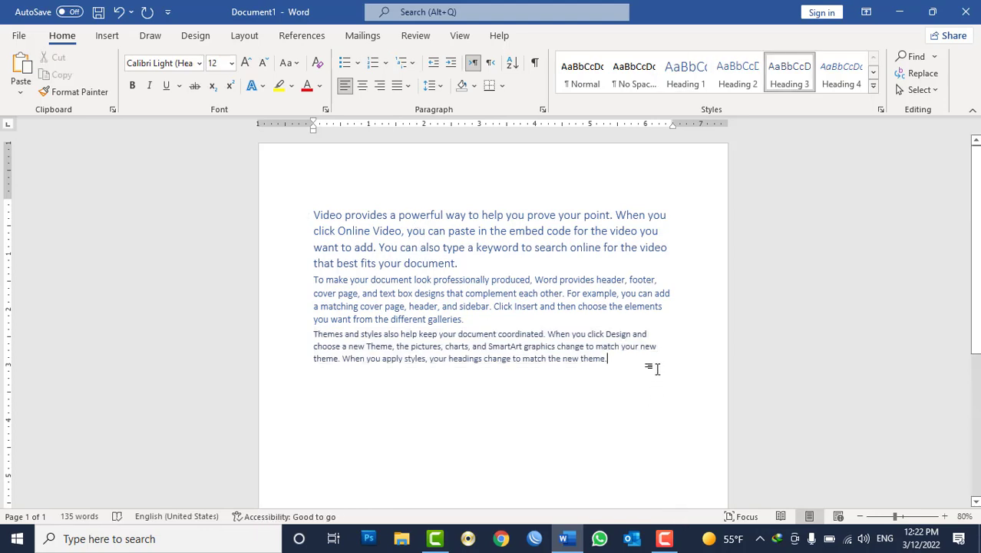
key(Return)
text(rand)
text())
key(Return)
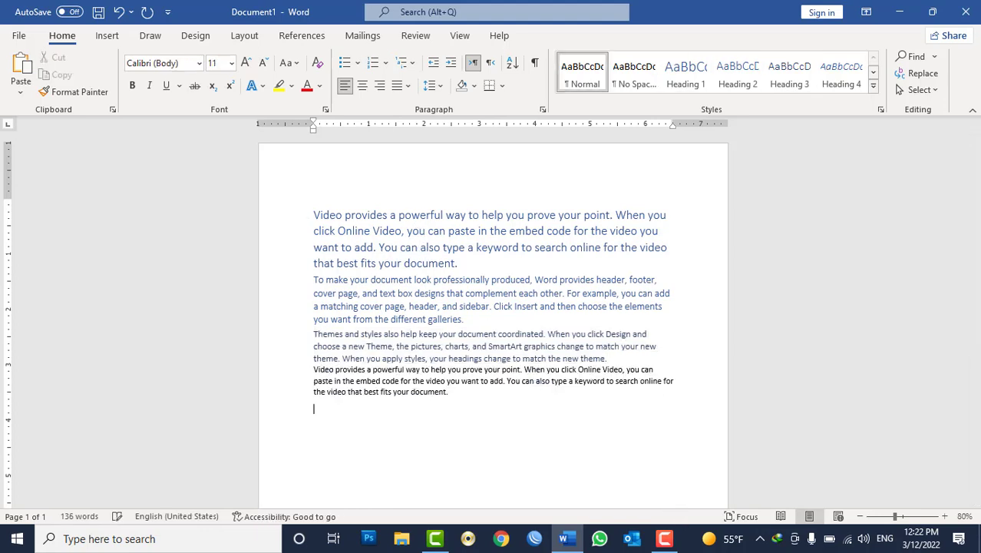
triple_click(445, 372)
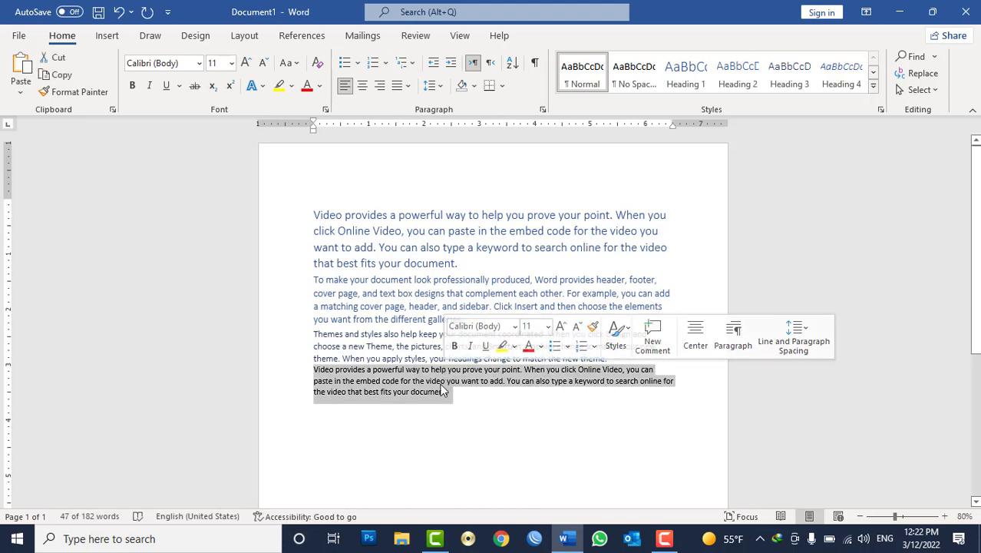
double_click(415, 347)
double_click(394, 305)
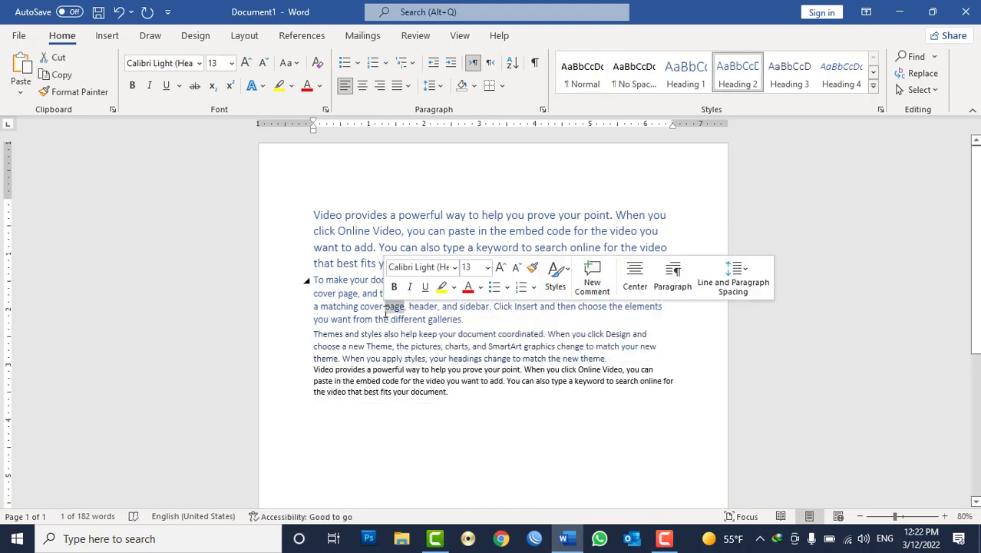
double_click(348, 231)
click(354, 231)
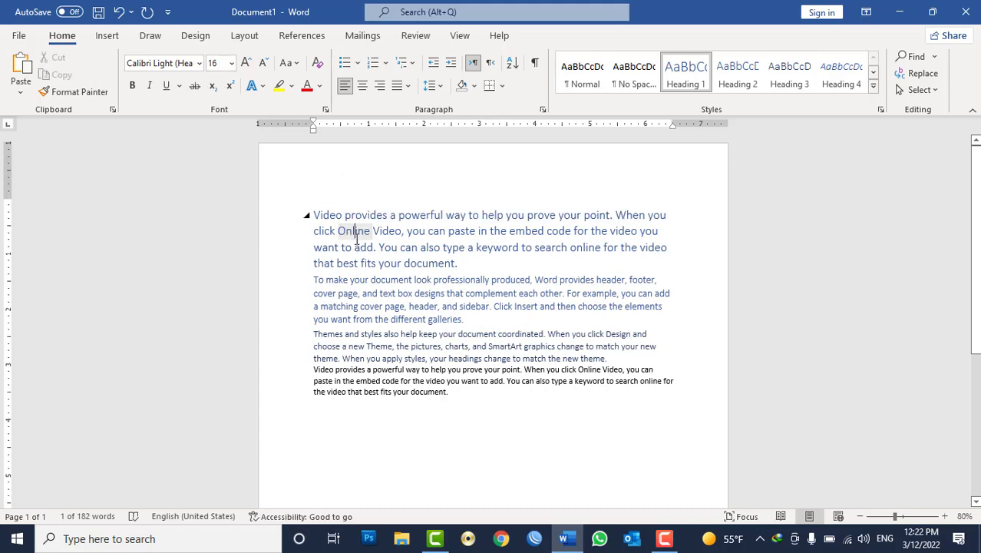
- Compare the Paragraph settings of the first, last and second paragraphs, then select all text
click(542, 109)
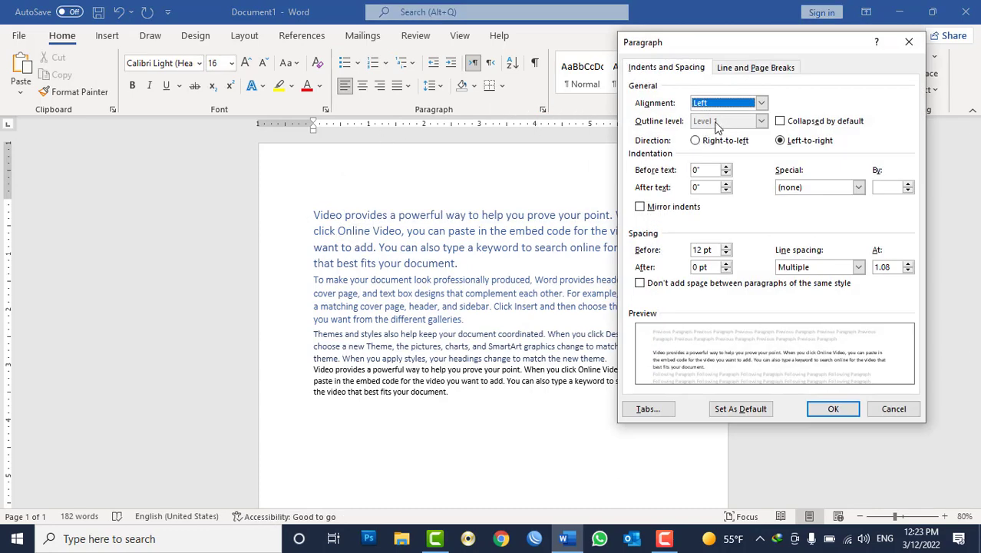
key(Escape)
click(438, 384)
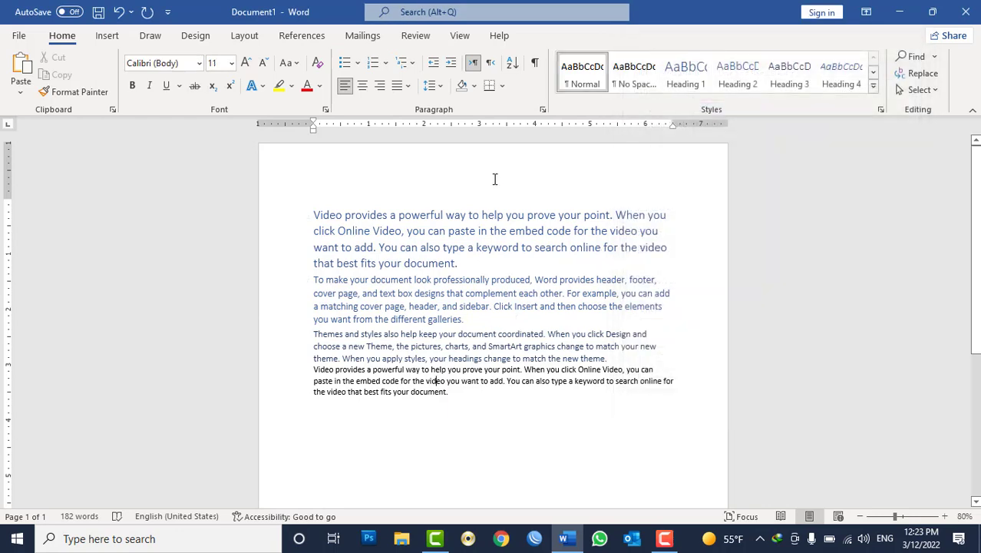
click(542, 109)
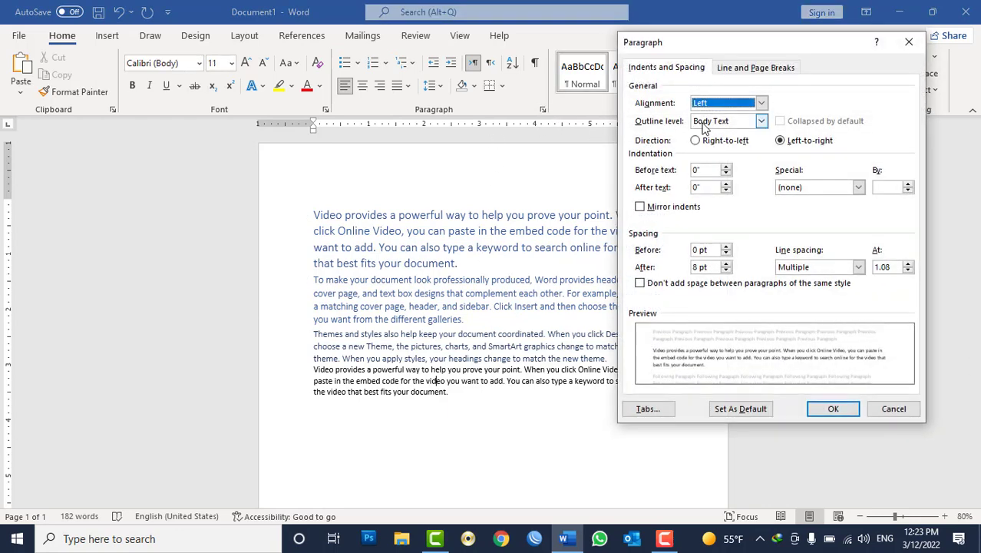
key(Escape)
double_click(455, 293)
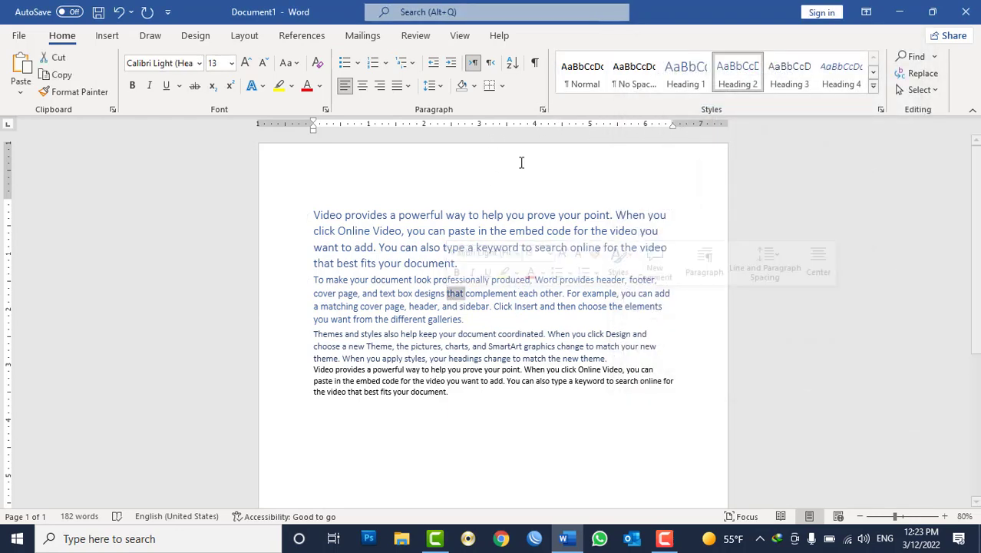
click(543, 110)
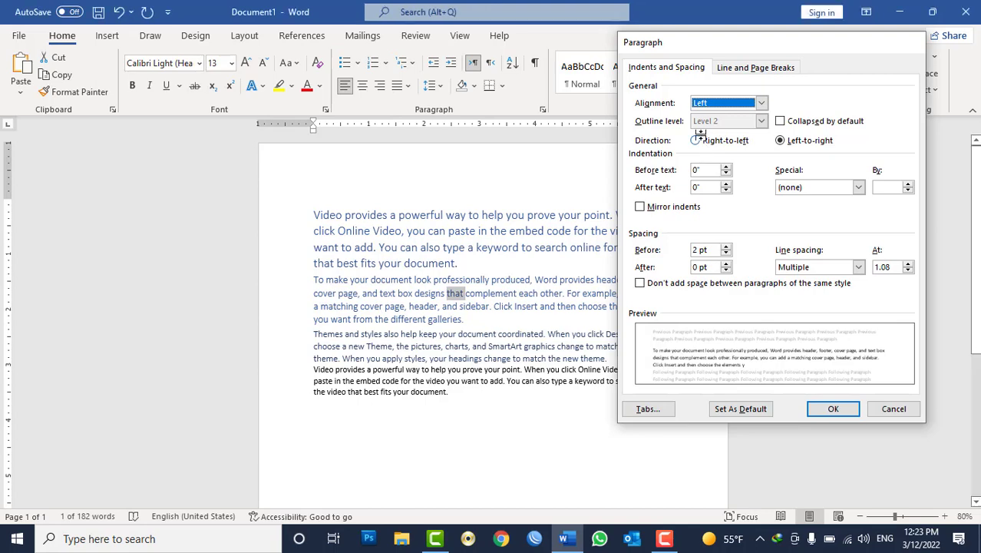
key(Escape)
key(ctrl+a)
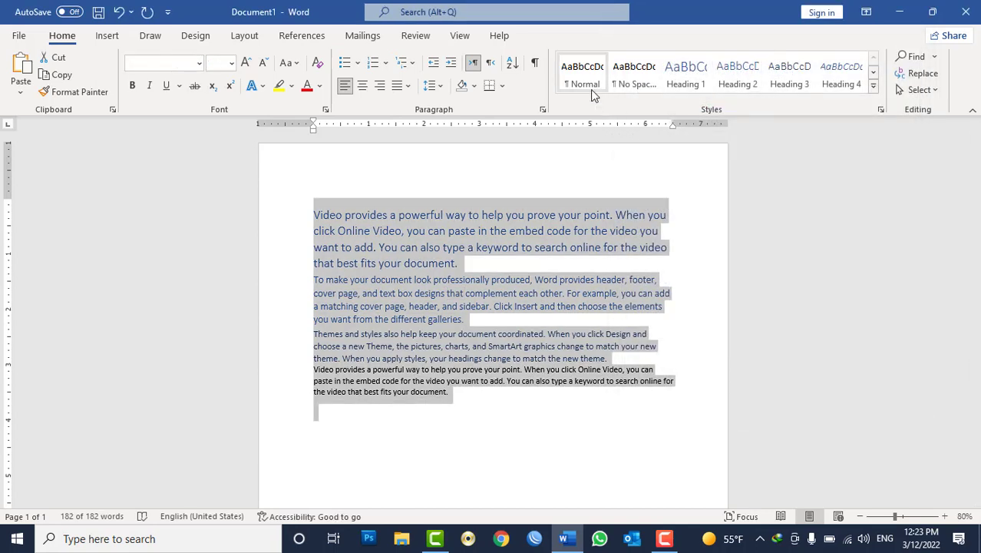
- Reset the paragraphs to Normal style and clear any leftover formatting
click(582, 76)
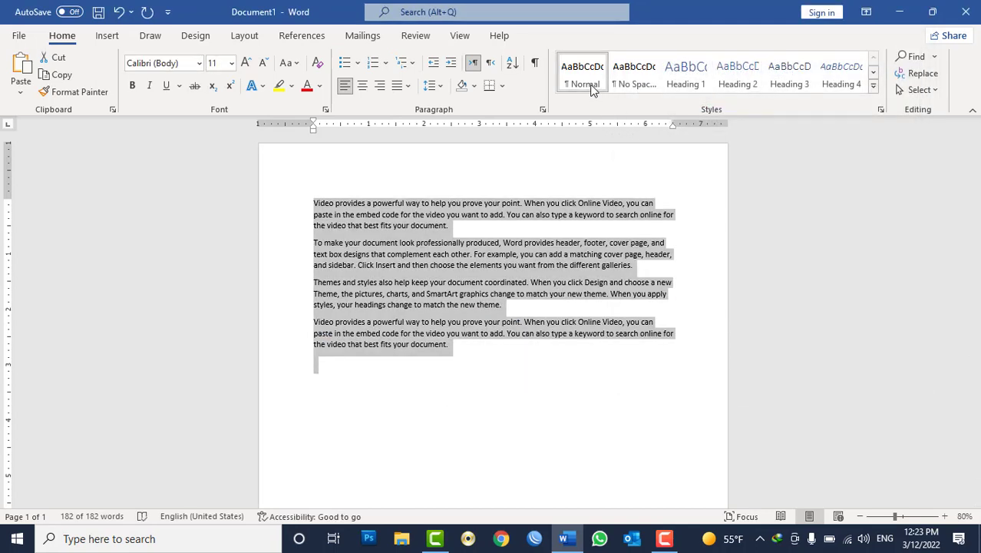
click(319, 66)
scroll(552, 218, up, 2)
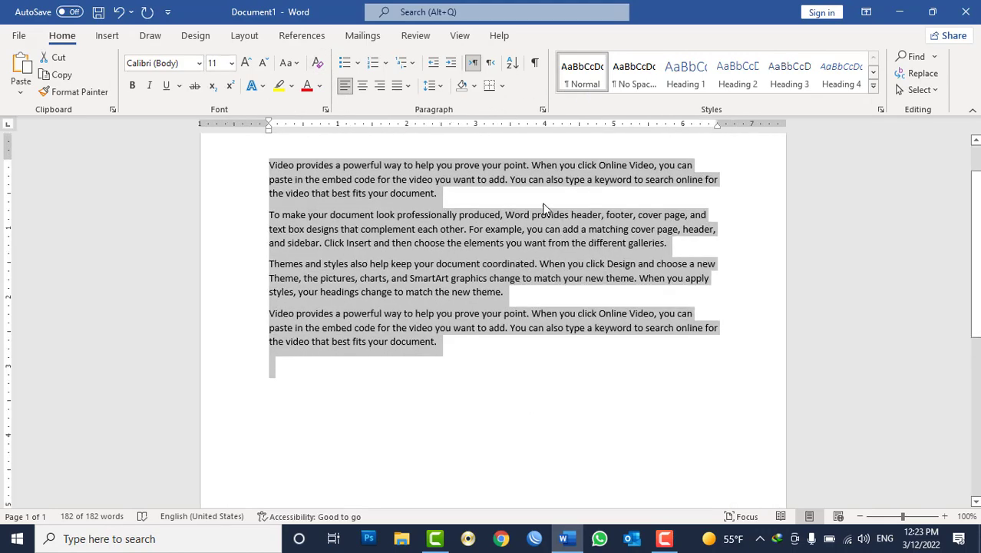
- Try right-to-left text direction, keep left-to-right, close Paragraph settings and select all text
click(542, 109)
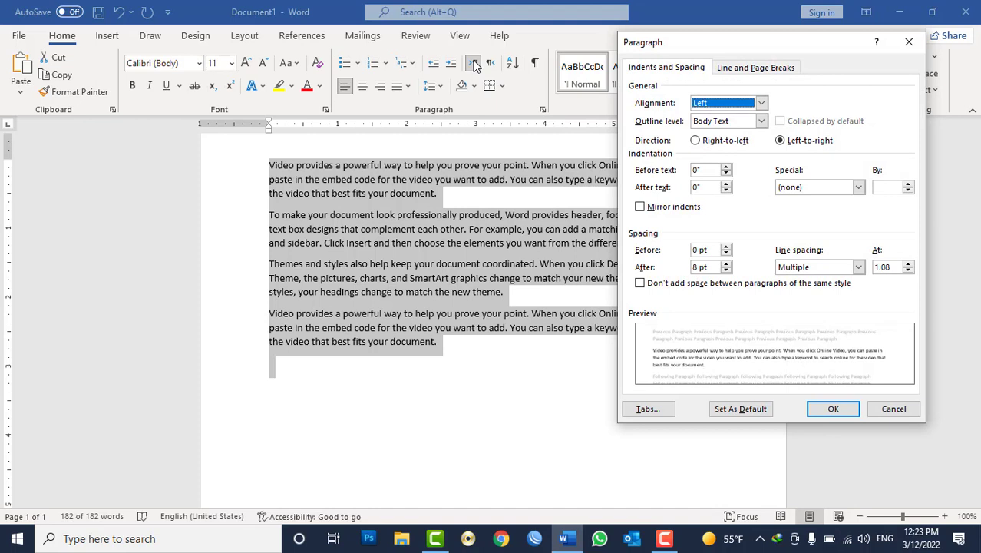
click(700, 142)
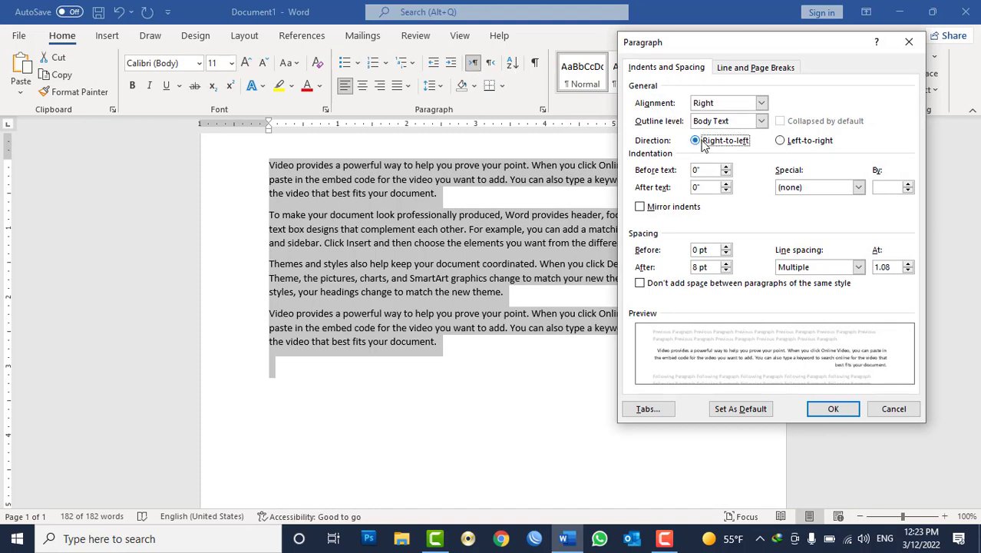
click(781, 142)
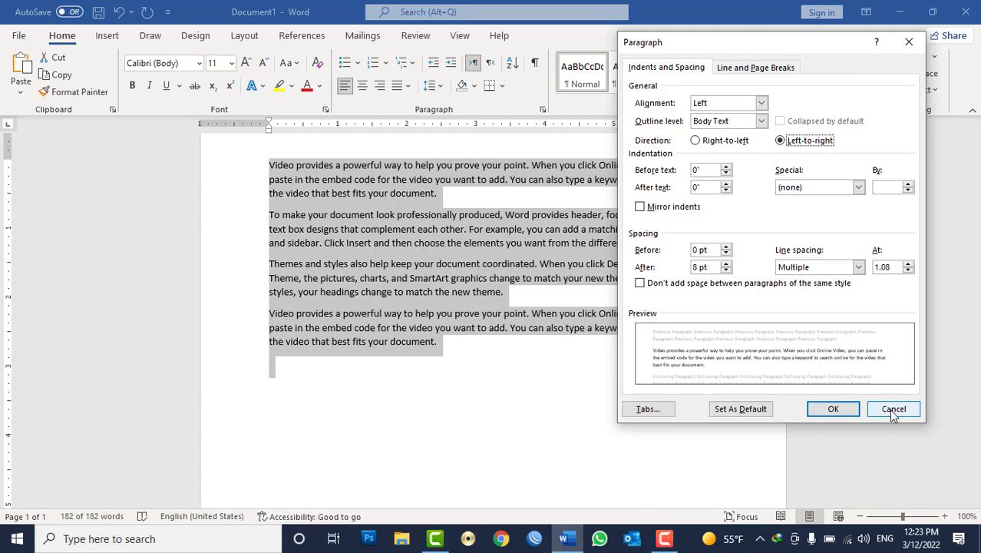
click(892, 409)
click(318, 359)
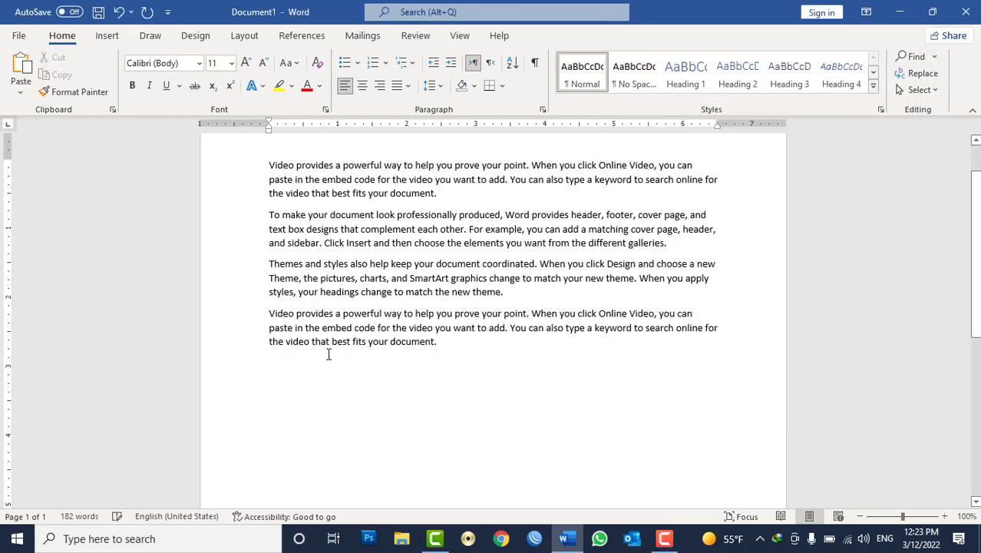
key(ctrl+a)
- Give all four paragraphs a 0.4-inch left indent via the Paragraph dialog
scroll(398, 156, up, 1)
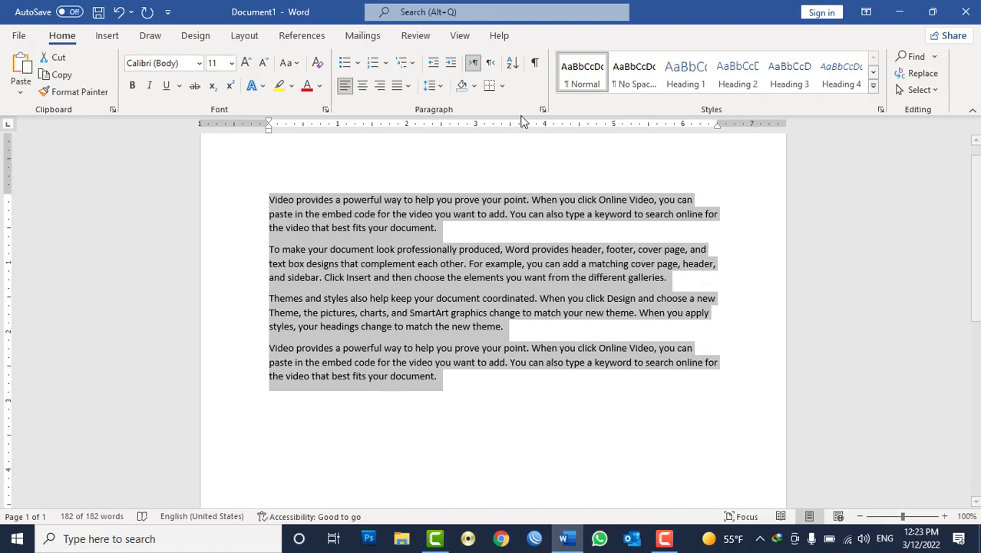
click(541, 109)
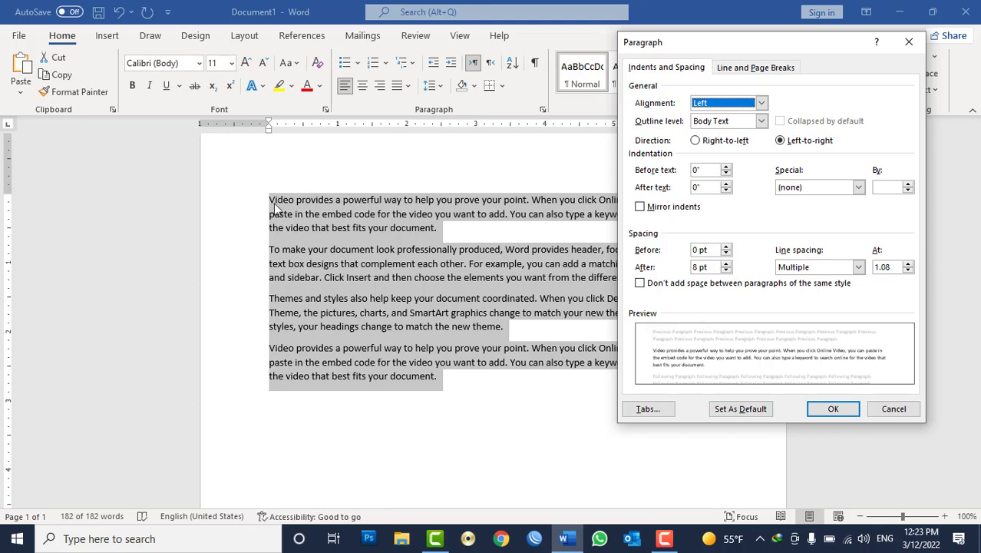
click(726, 166)
click(726, 167)
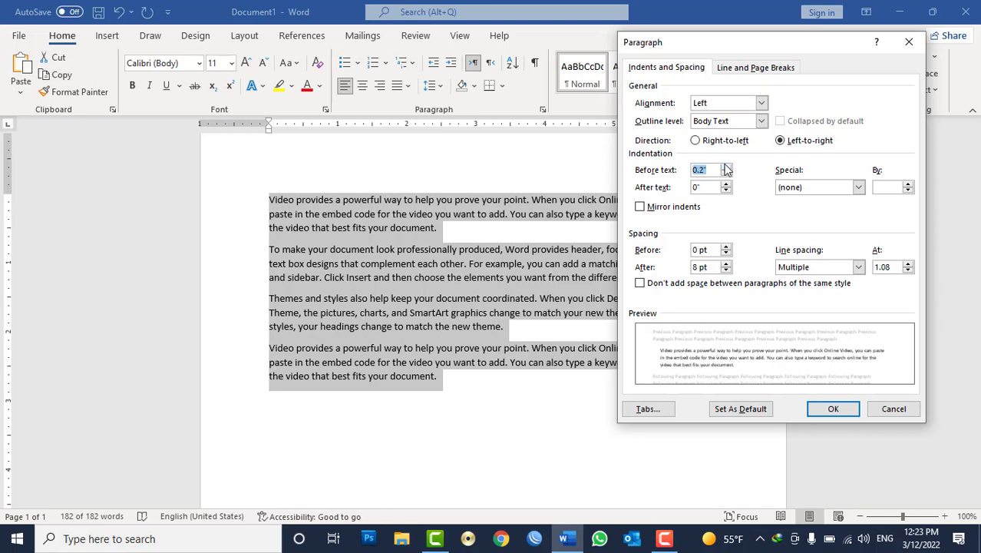
click(726, 166)
click(726, 167)
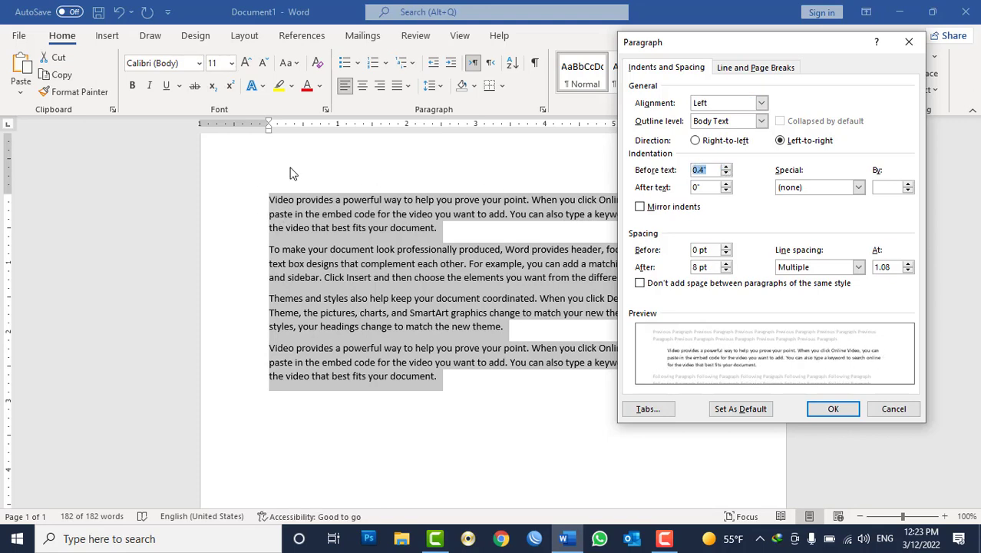
click(832, 408)
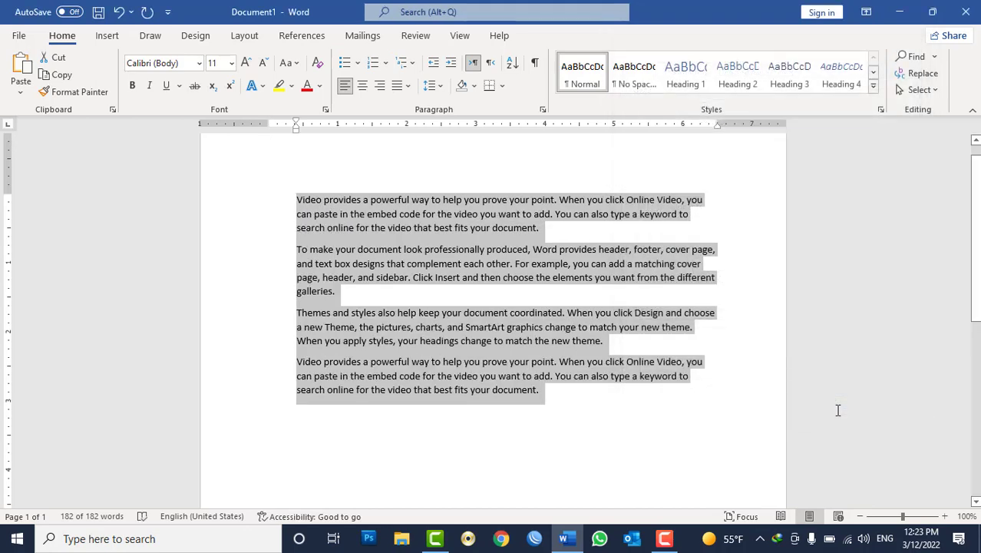
- Undo the left indent and make the paragraphs fully justified
key(ctrl+z)
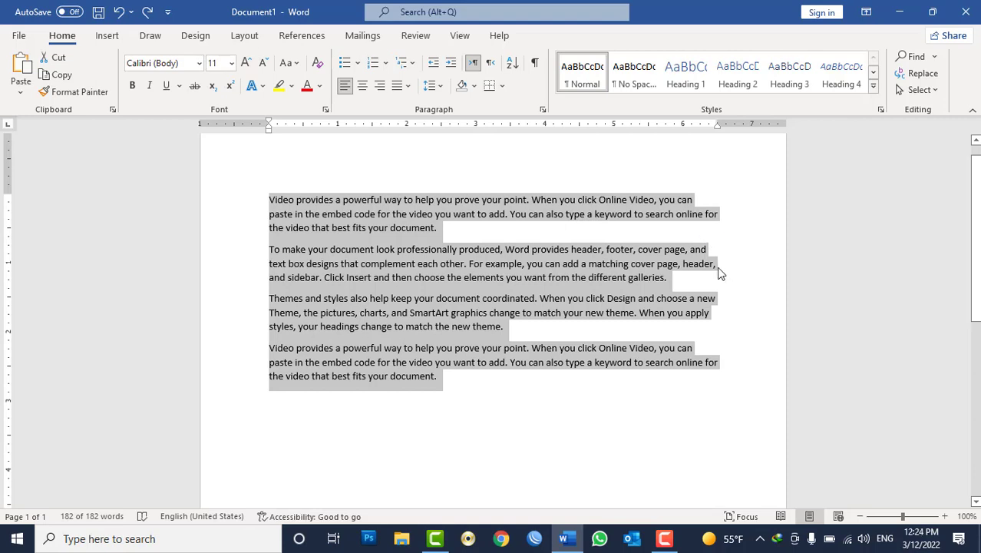
click(408, 85)
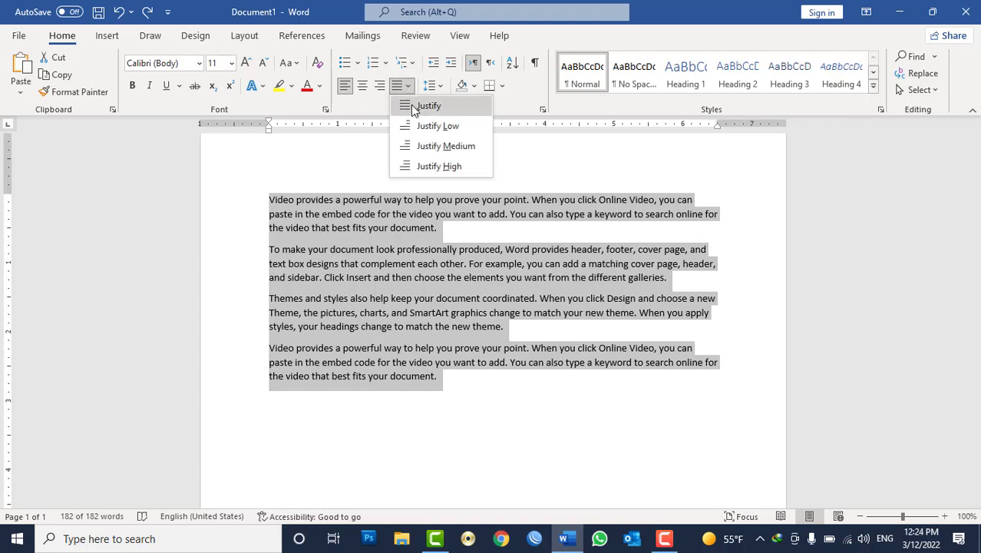
click(418, 105)
- Apply a 0.2-inch right (After text) indent in the Paragraph dialog
click(541, 110)
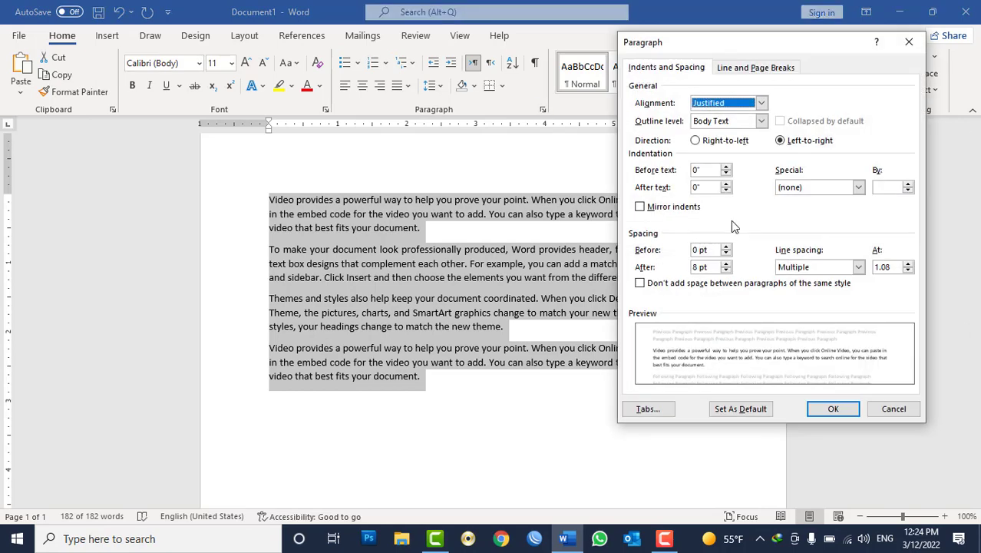
click(725, 183)
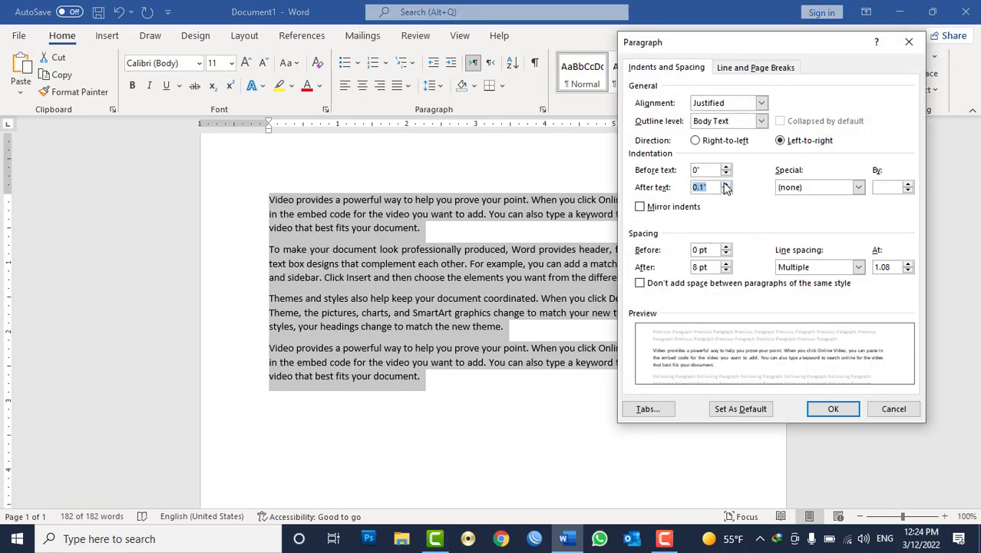
click(725, 183)
drag(696, 48, 306, 95)
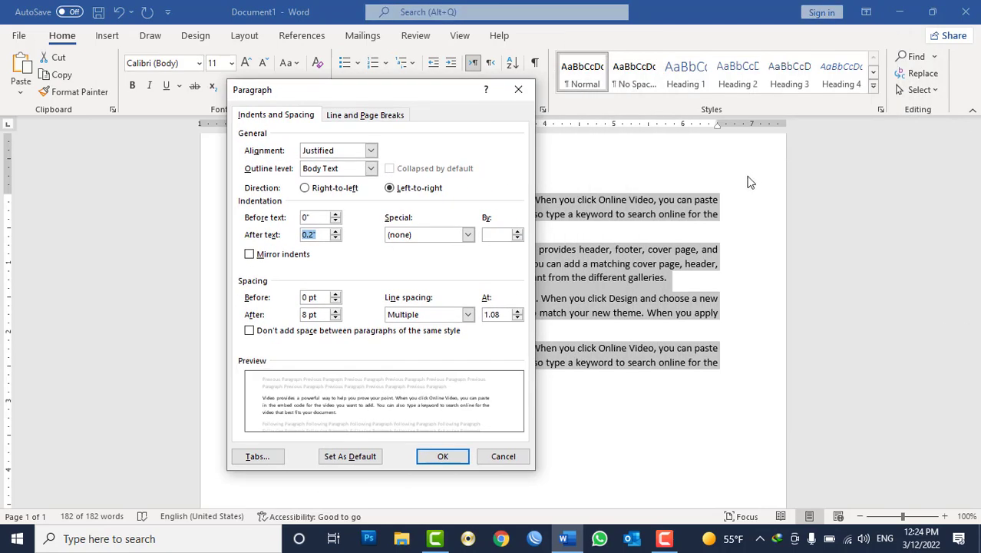
click(456, 457)
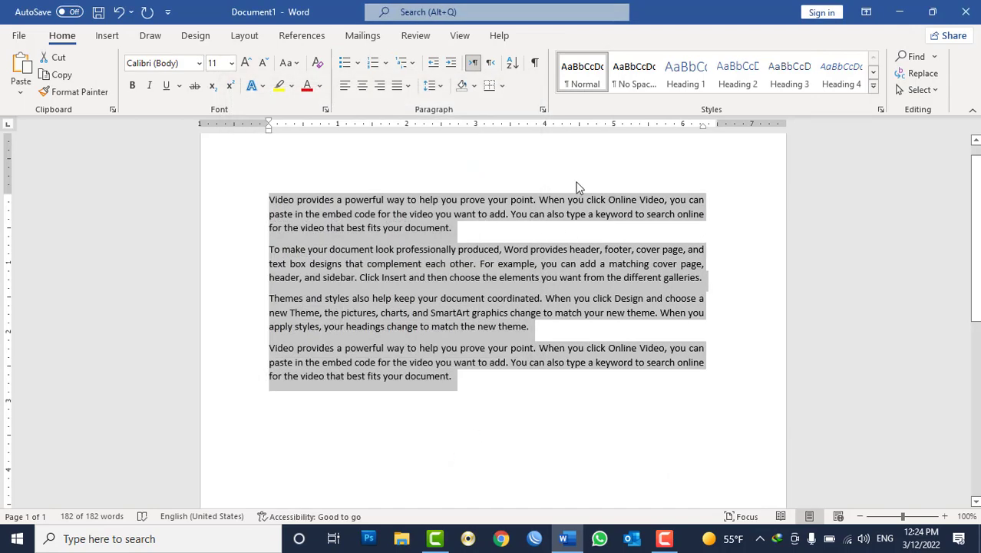
- In Paragraph settings, bring the right indent back to 0 inches
click(542, 109)
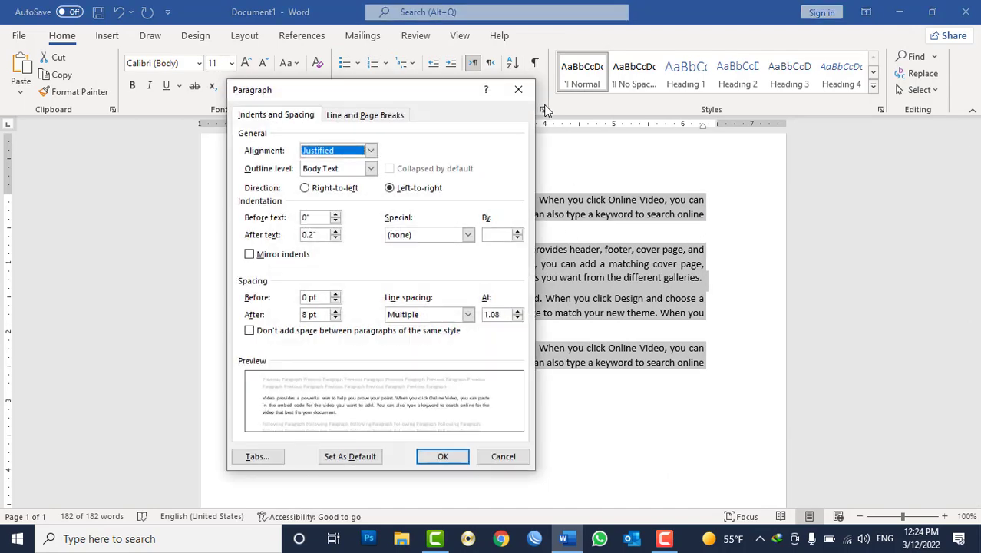
click(335, 238)
click(335, 238)
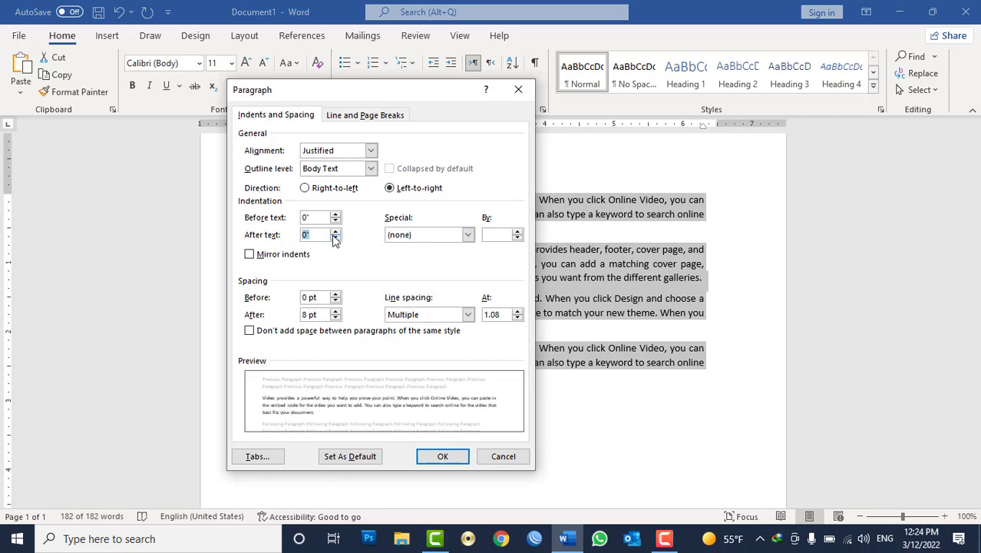
drag(452, 92, 839, 68)
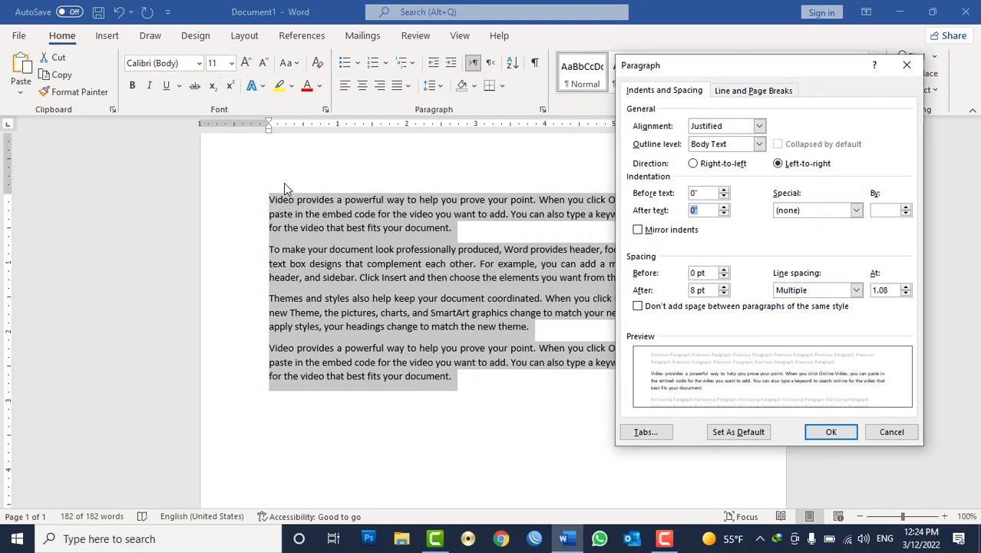
- Apply a 0.5-inch first-line special indent to the paragraphs
click(855, 210)
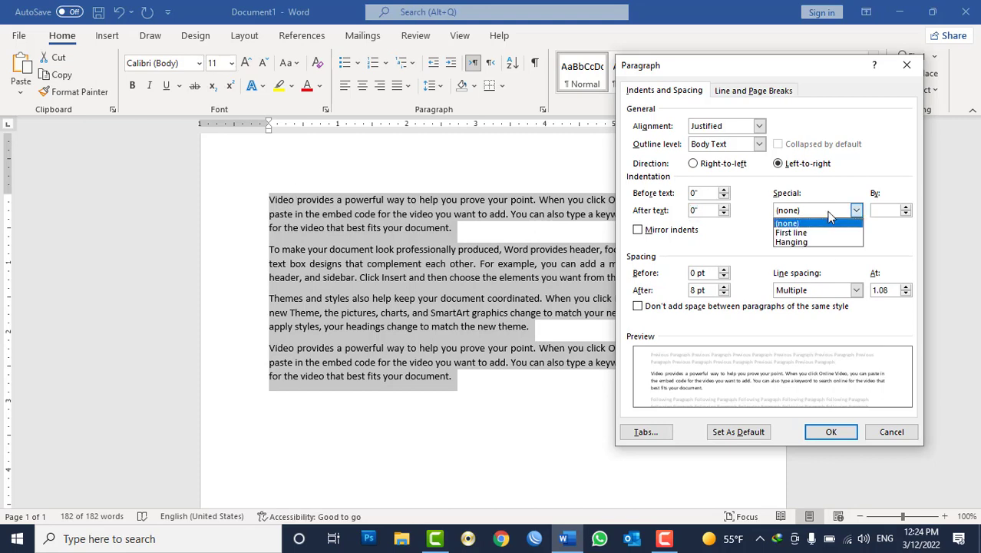
click(802, 231)
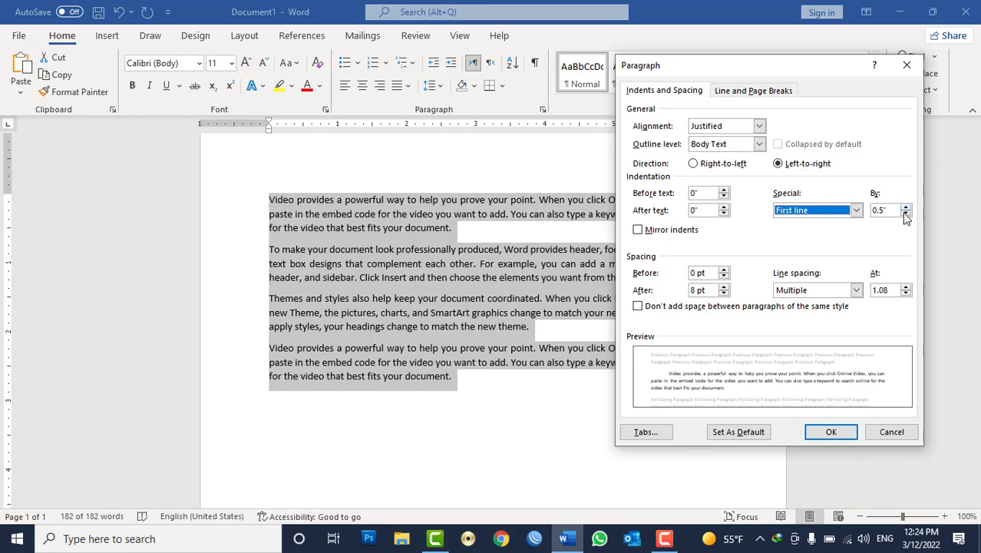
click(830, 431)
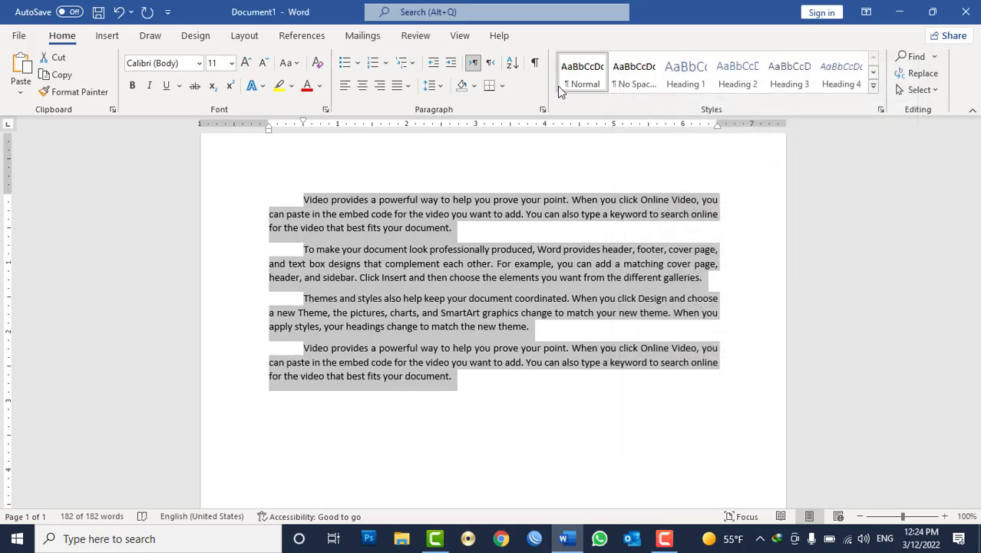
- Switch the special indent to a hanging indent
click(542, 109)
click(823, 211)
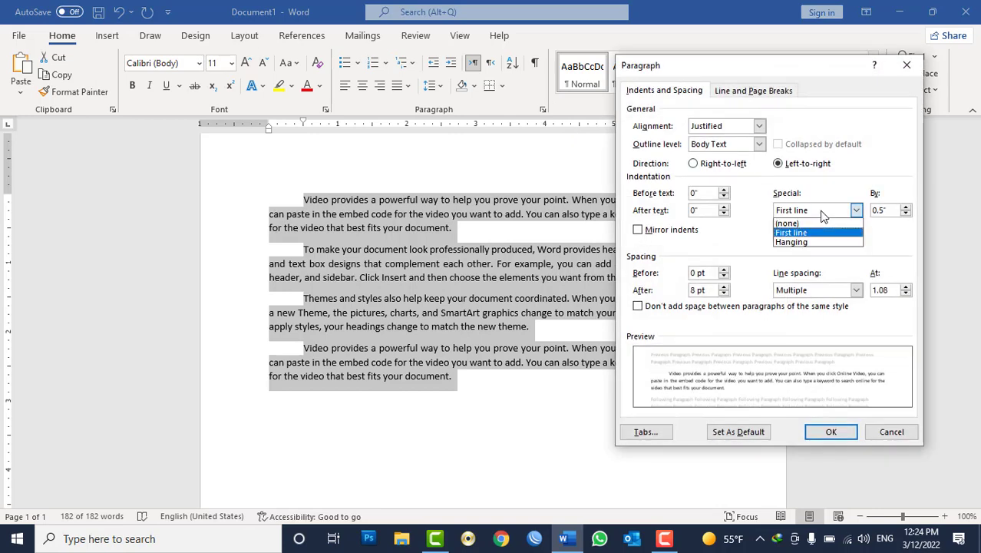
click(805, 220)
click(810, 213)
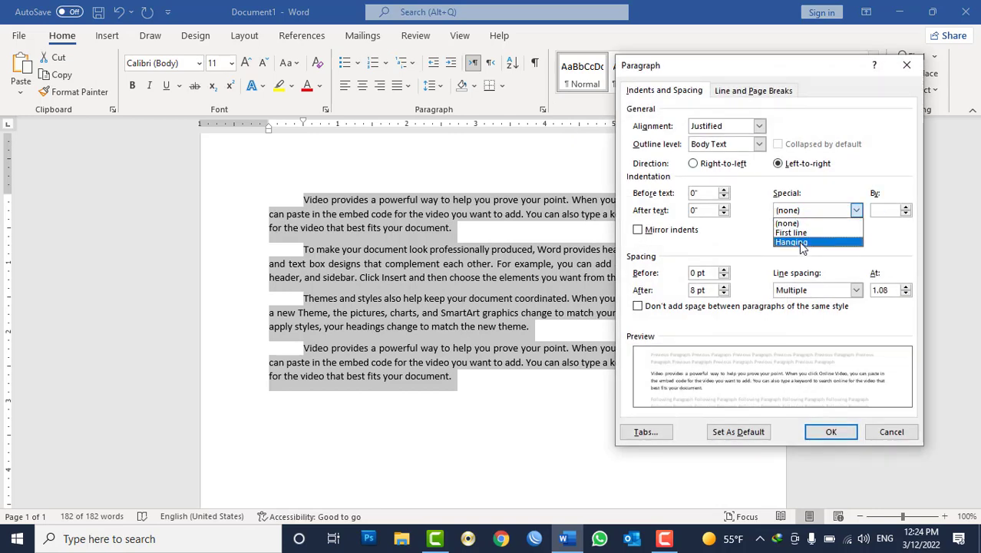
click(802, 243)
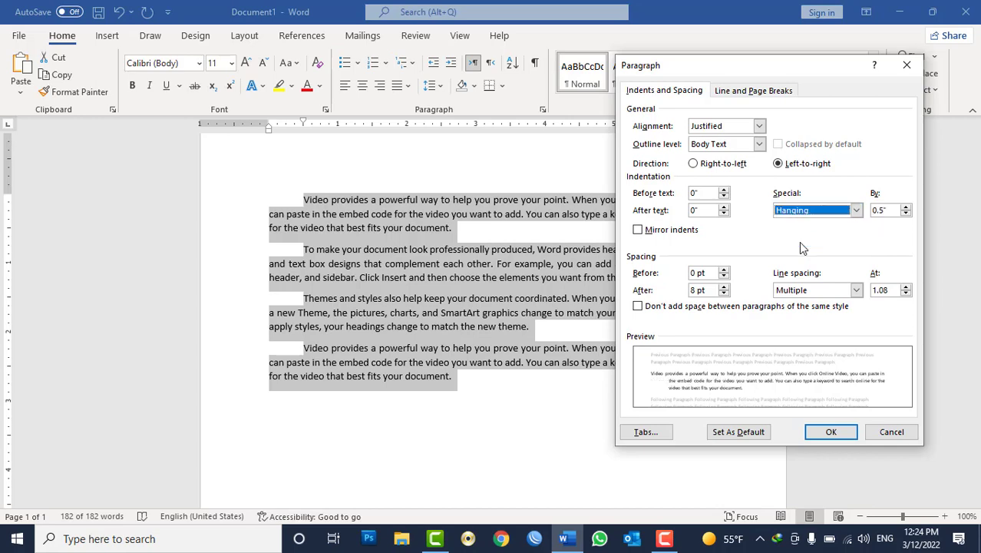
click(830, 431)
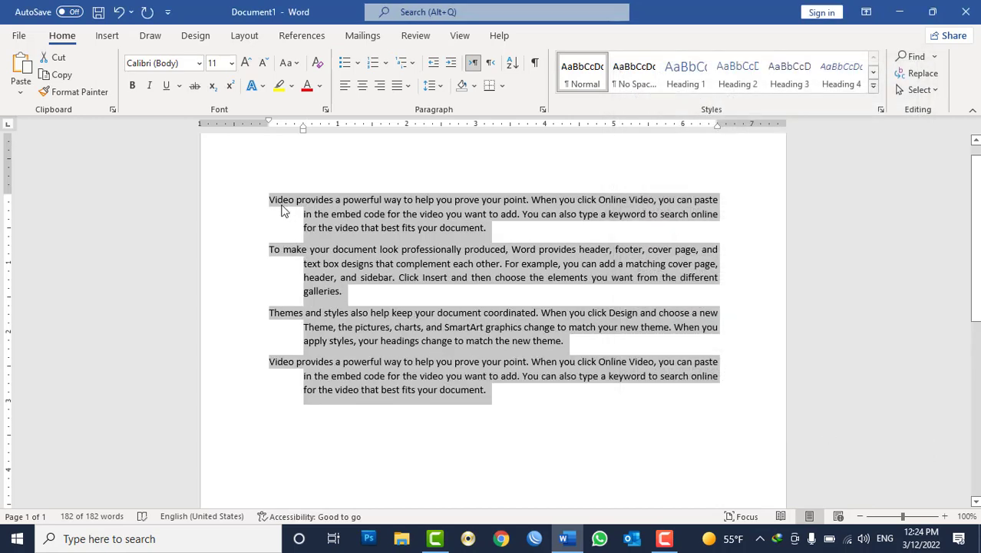
- Set the special indent to (none) so paragraphs sit flush
click(543, 109)
click(842, 214)
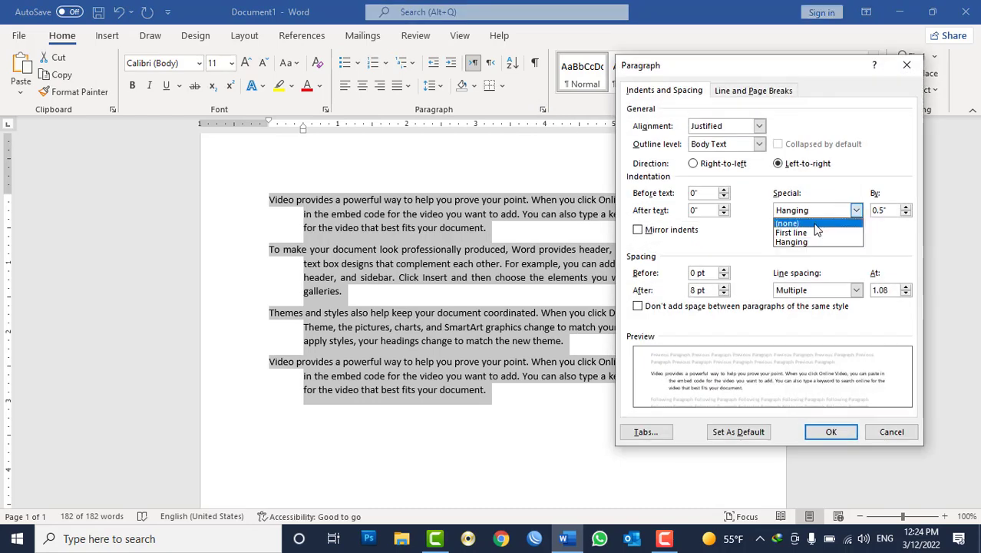
click(815, 223)
click(830, 432)
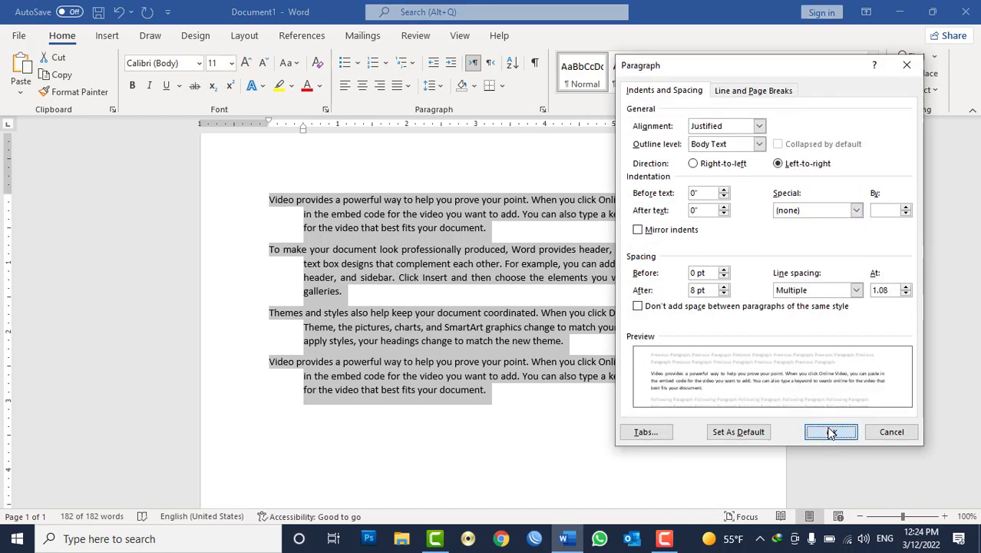
- Lower the spacing after paragraphs from 8 pt to 0 pt in the Paragraph dialog
click(543, 110)
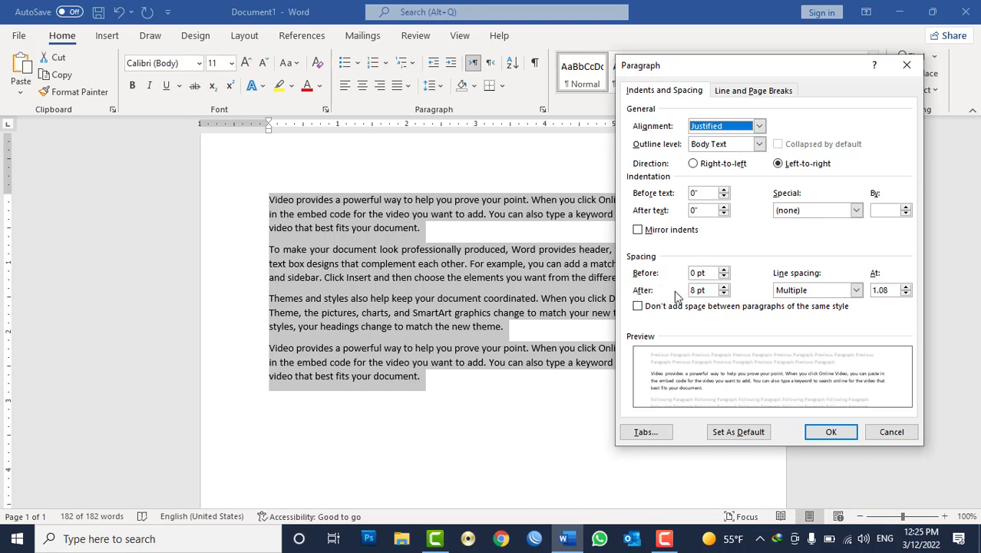
click(724, 293)
click(724, 293)
click(724, 293)
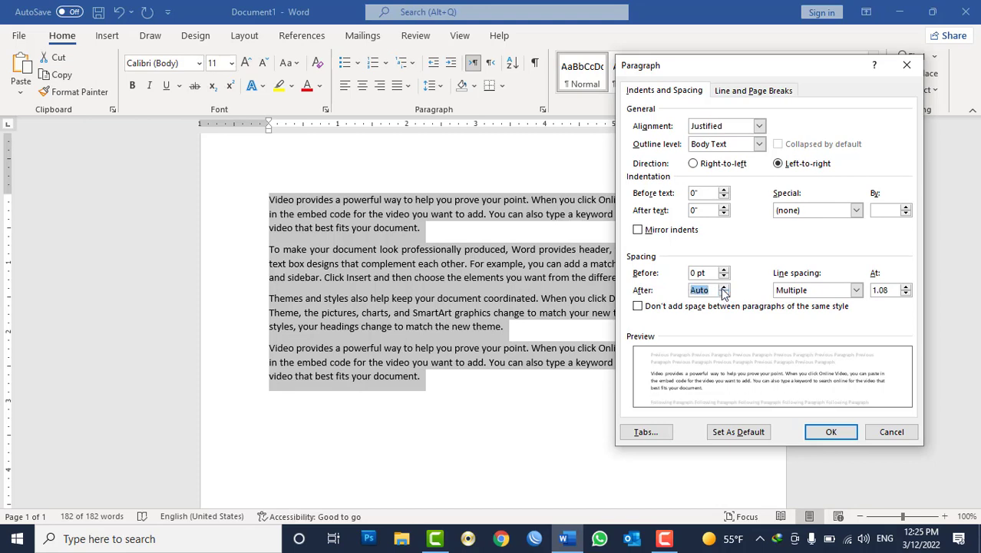
click(723, 286)
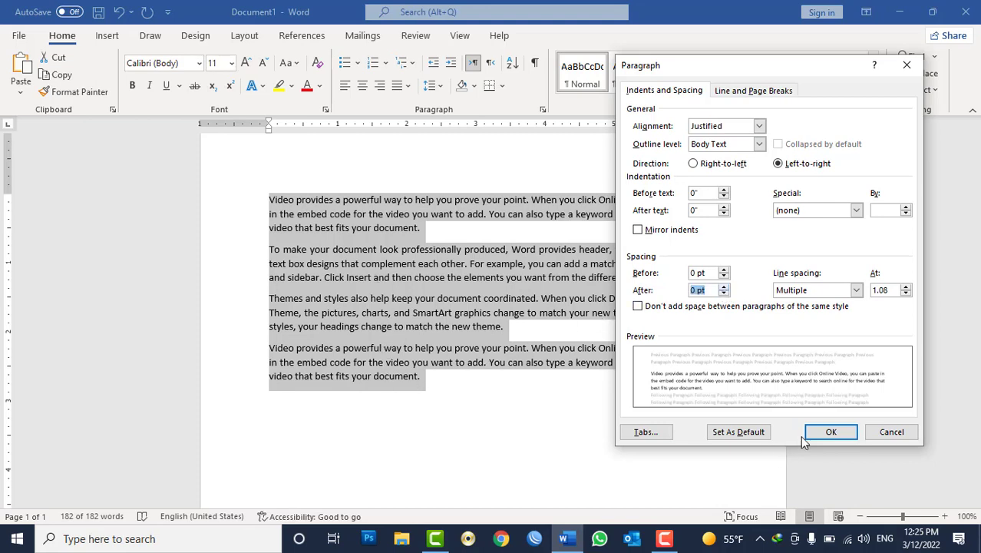
click(823, 432)
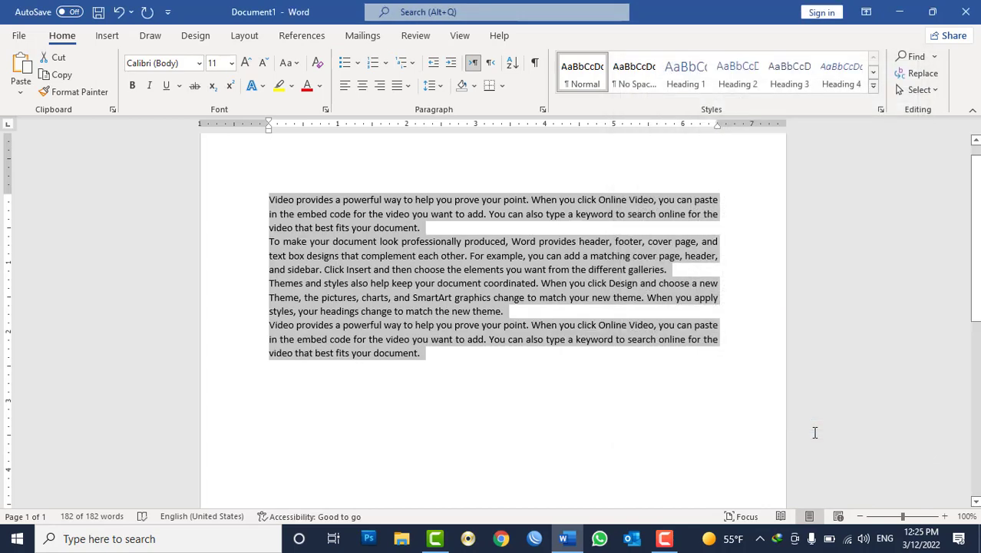
- Add space before and space after the paragraphs from the line spacing menu
click(431, 86)
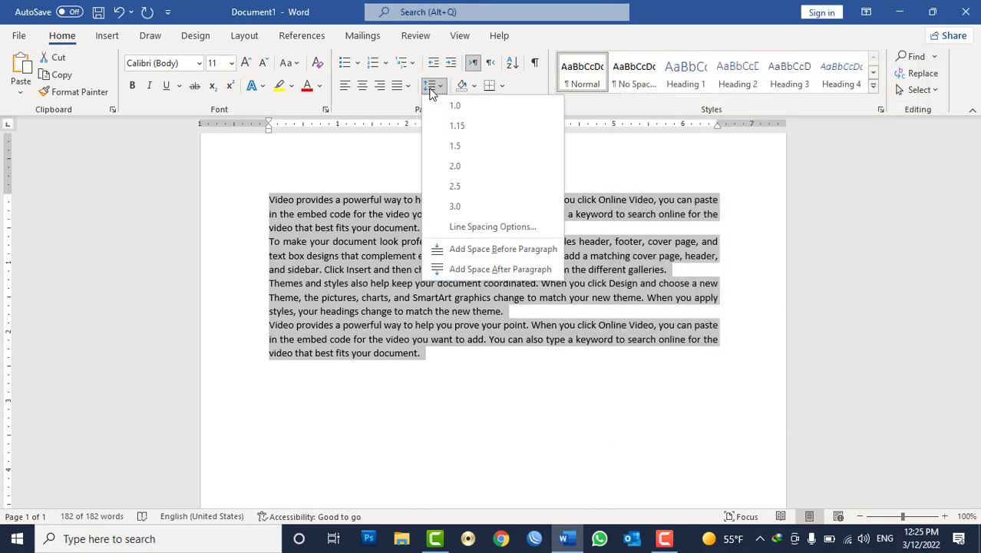
click(441, 249)
key(ctrl+a)
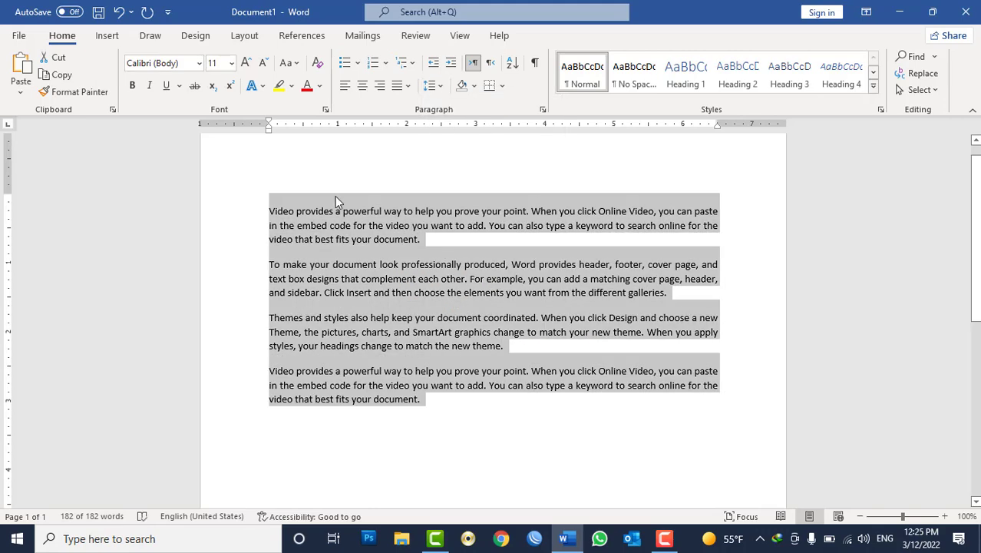
click(432, 85)
click(507, 270)
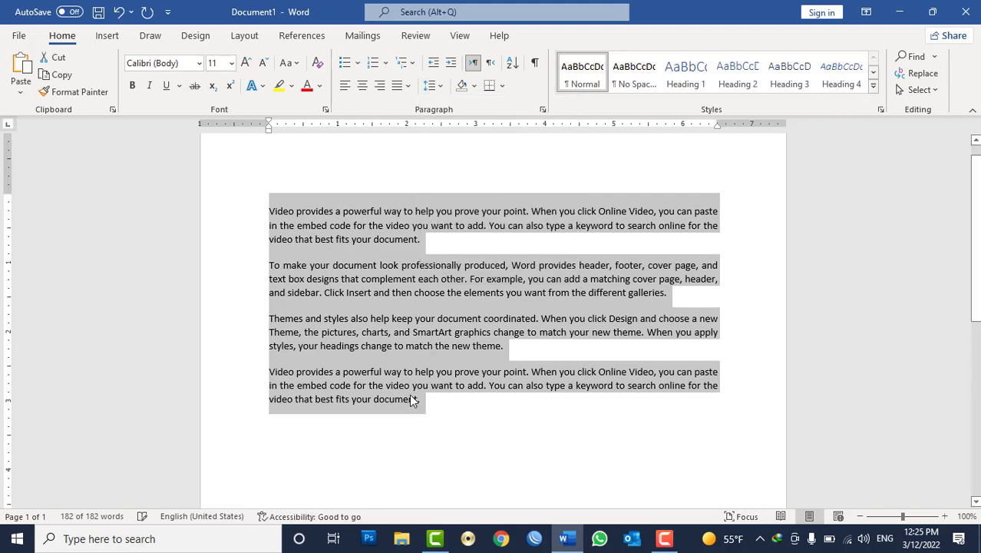
- Replace the 12 pt space before with 0 pt in the Paragraph dialog
click(542, 109)
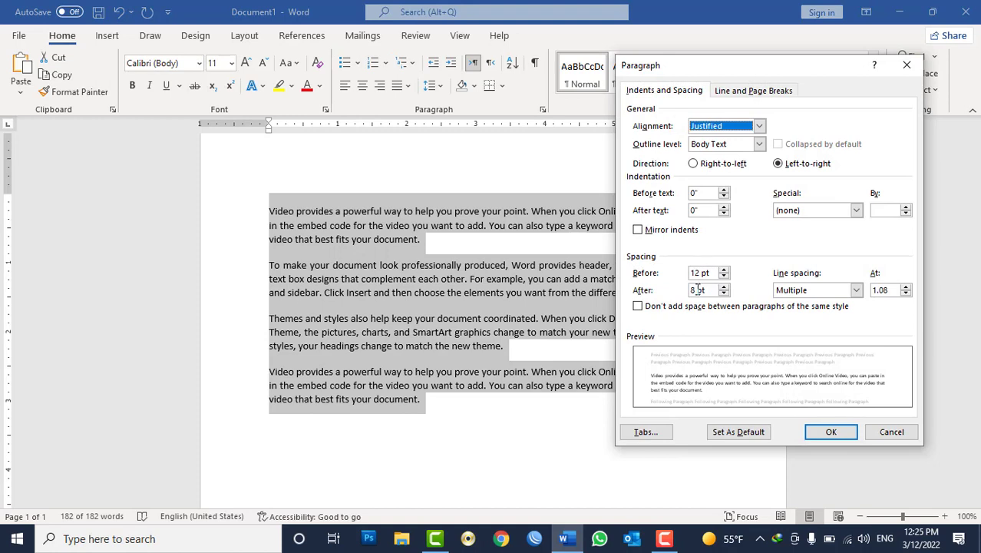
drag(711, 272, 690, 273)
text(0)
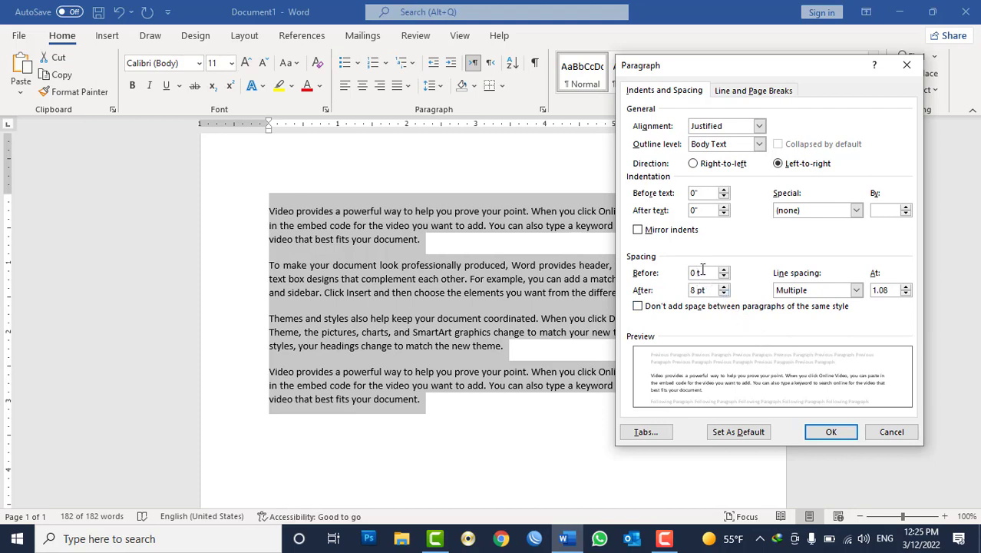
click(847, 433)
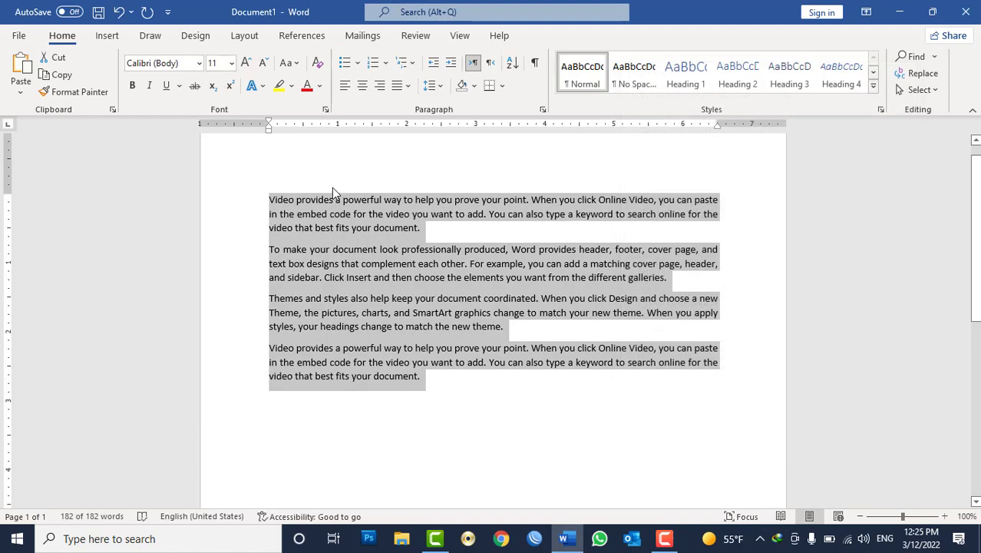
click(543, 110)
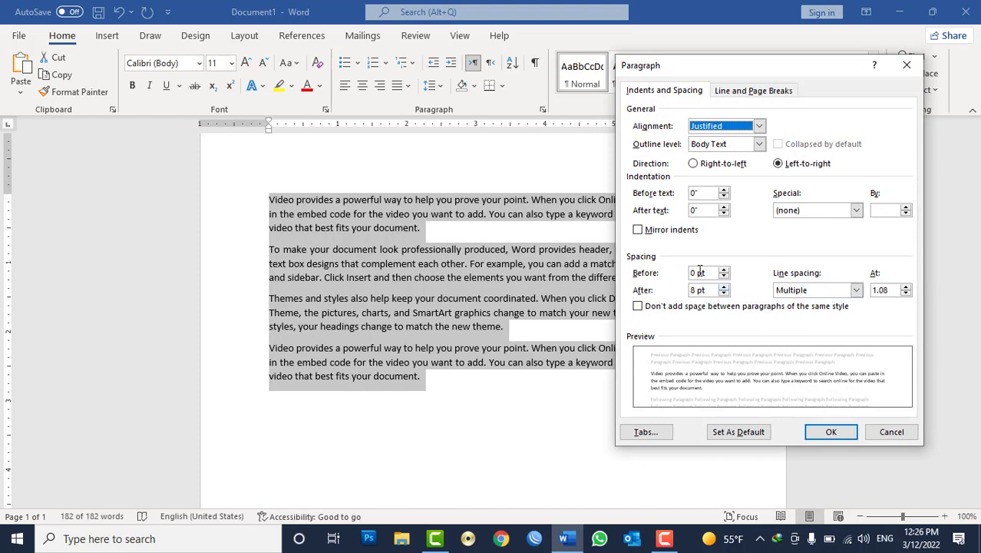
- Apply single line spacing to the paragraphs
click(798, 290)
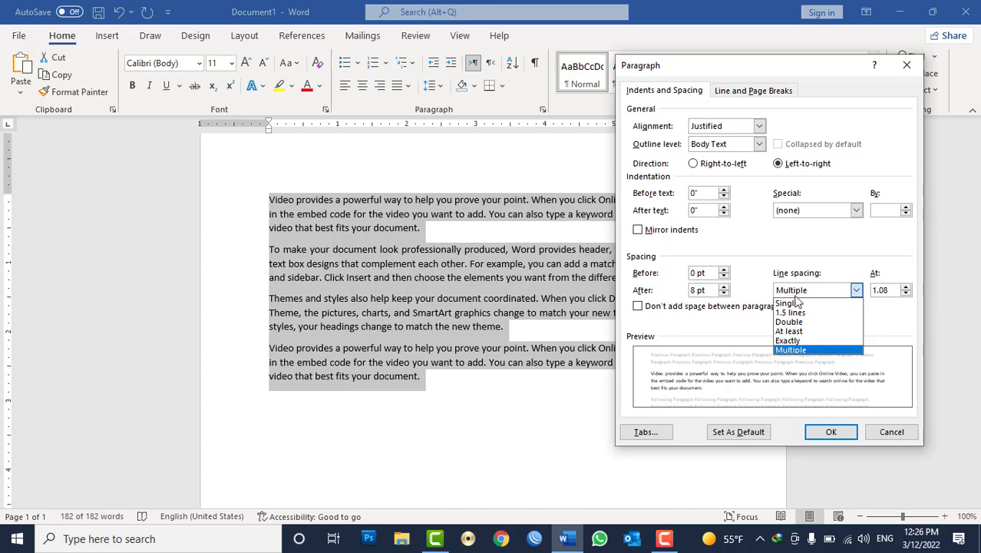
click(796, 304)
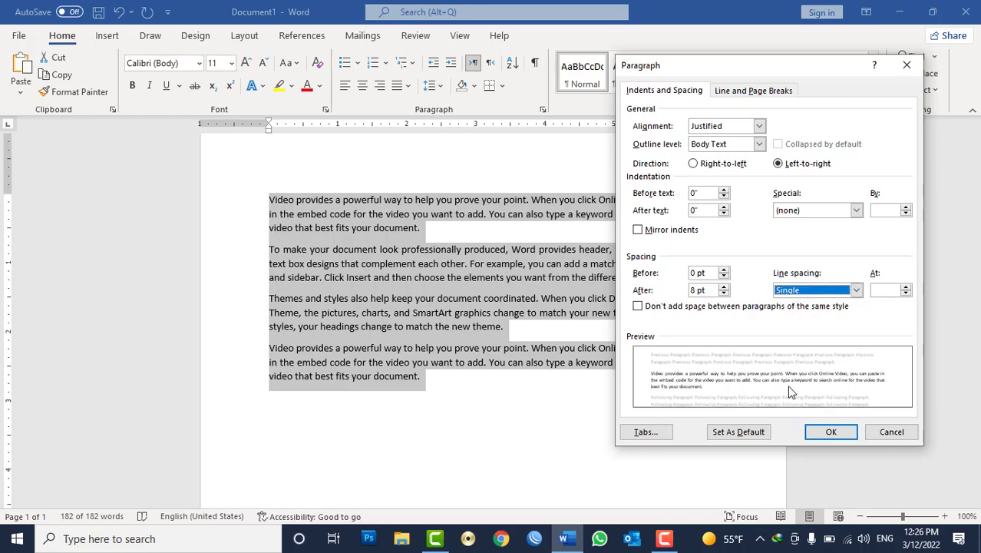
click(828, 432)
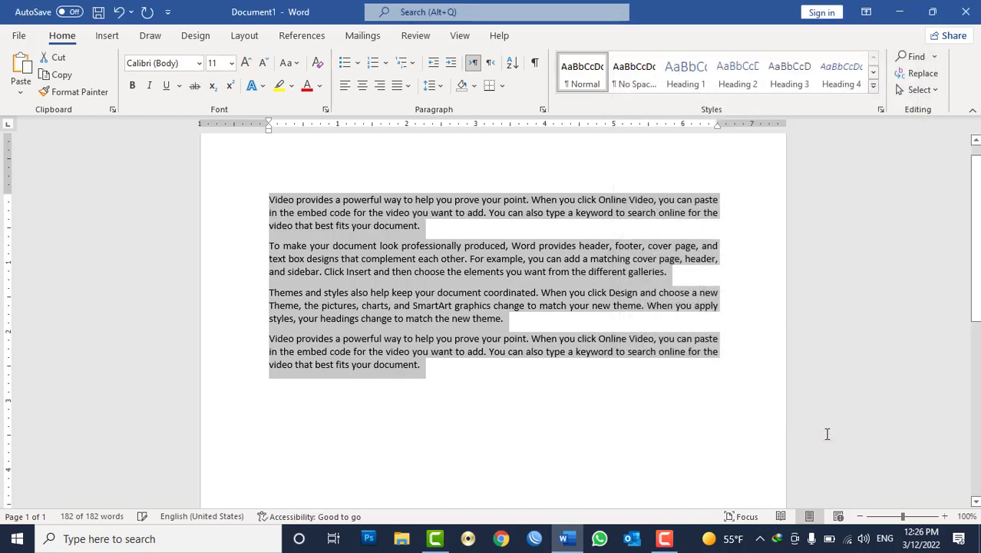
click(440, 86)
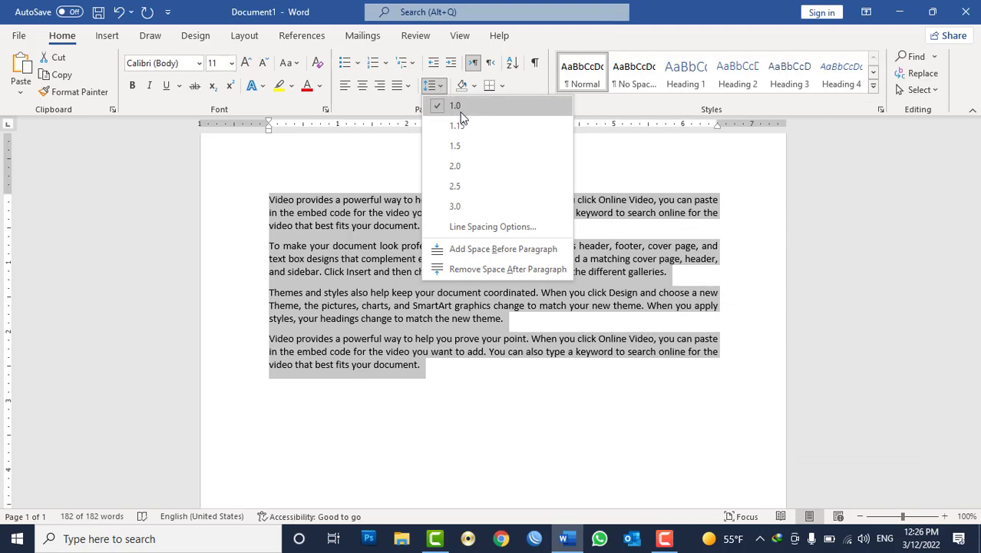
key(Escape)
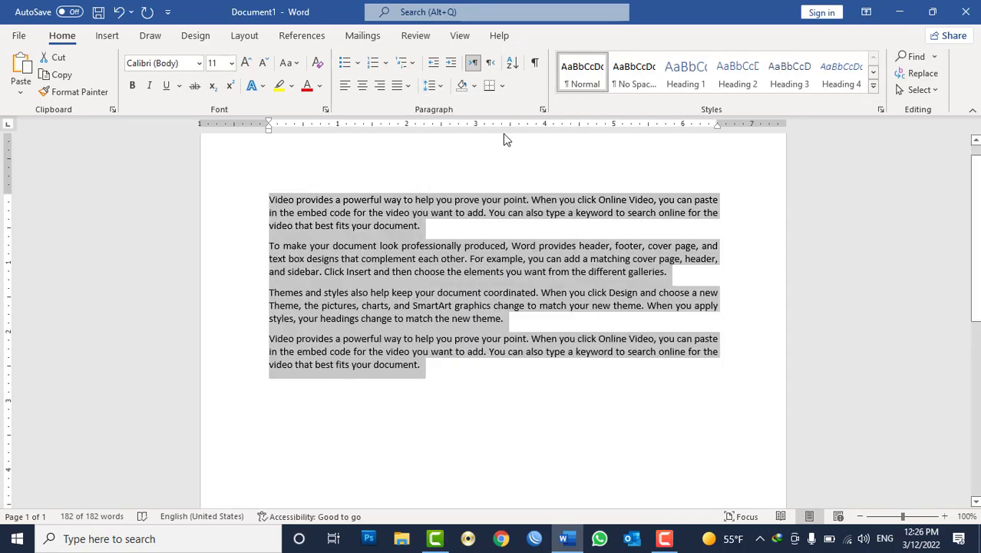
- Change the paragraphs to double line spacing
click(542, 109)
click(817, 289)
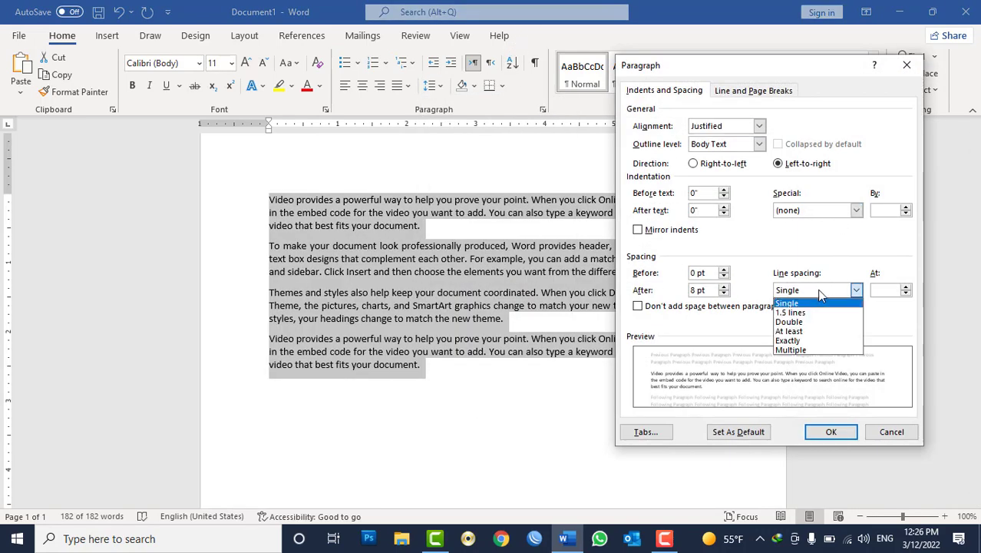
click(809, 321)
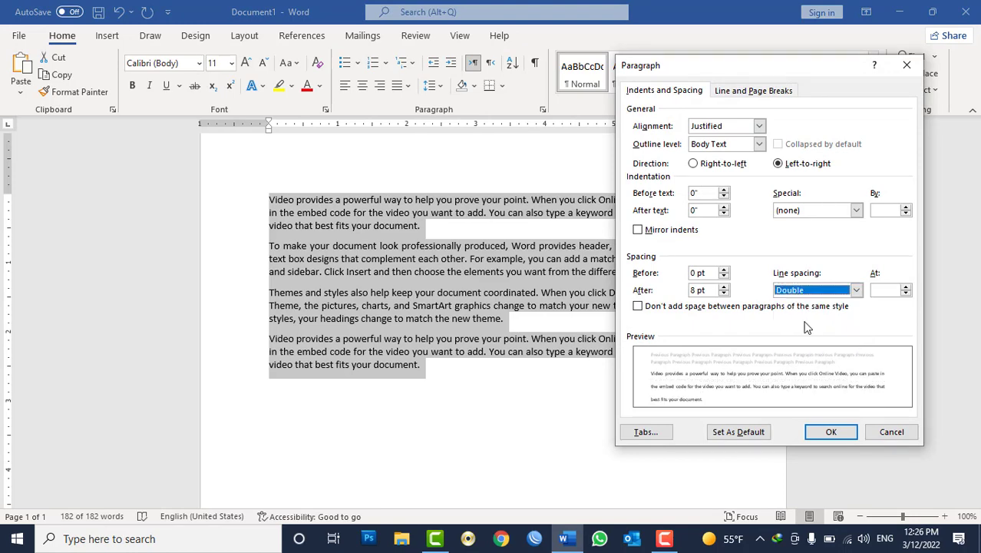
click(831, 431)
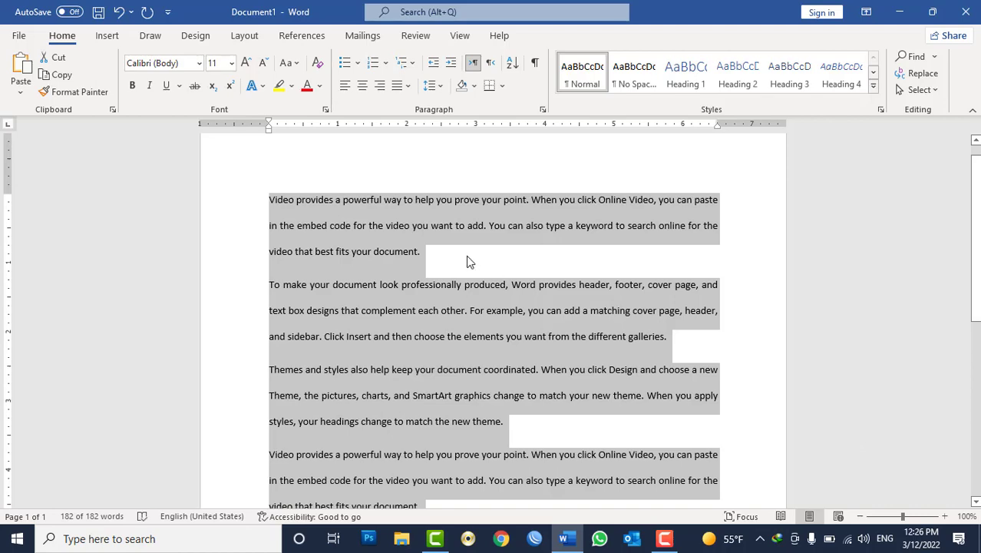
scroll(465, 255, down, 3)
scroll(465, 255, up, 3)
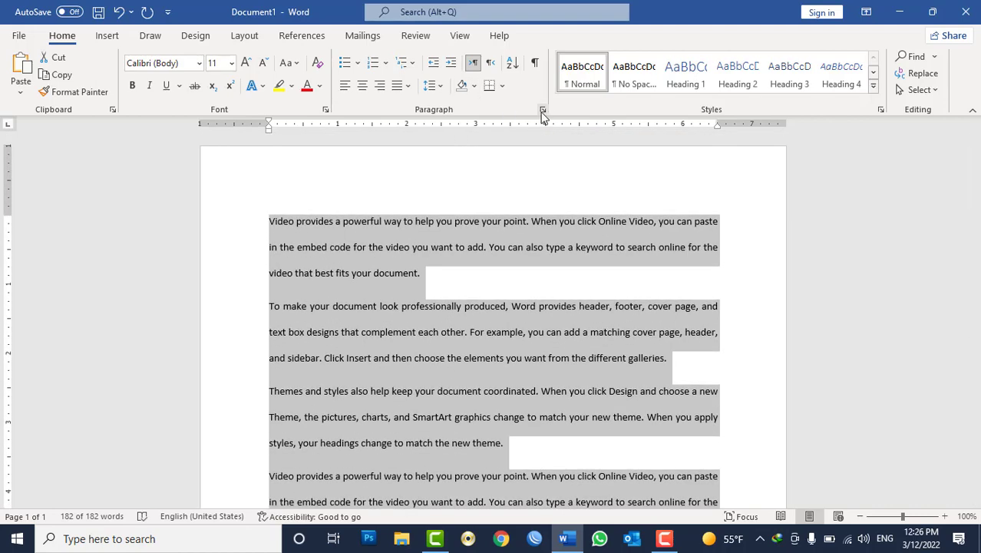
- Settle on 1.5 lines spacing for the paragraphs
click(542, 110)
click(794, 289)
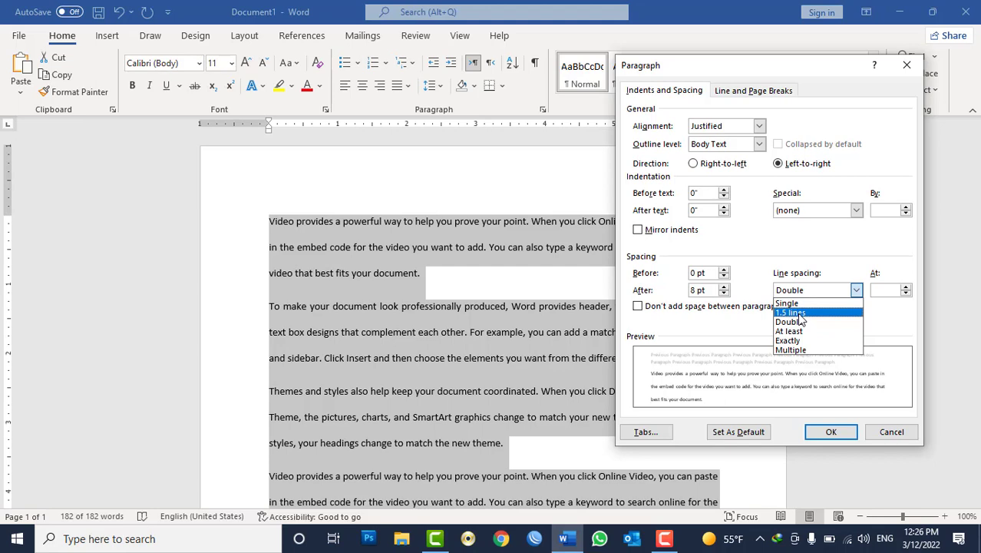
click(799, 313)
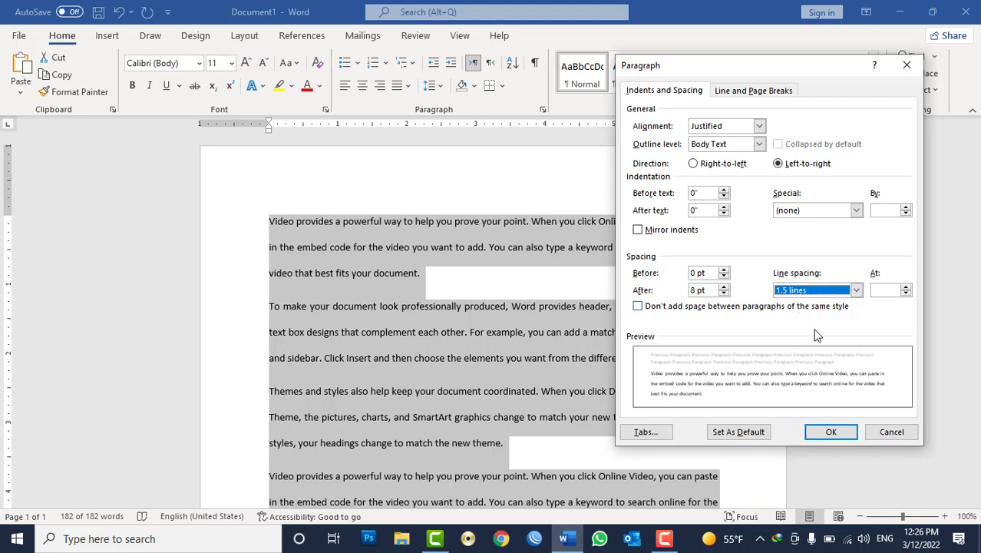
click(831, 434)
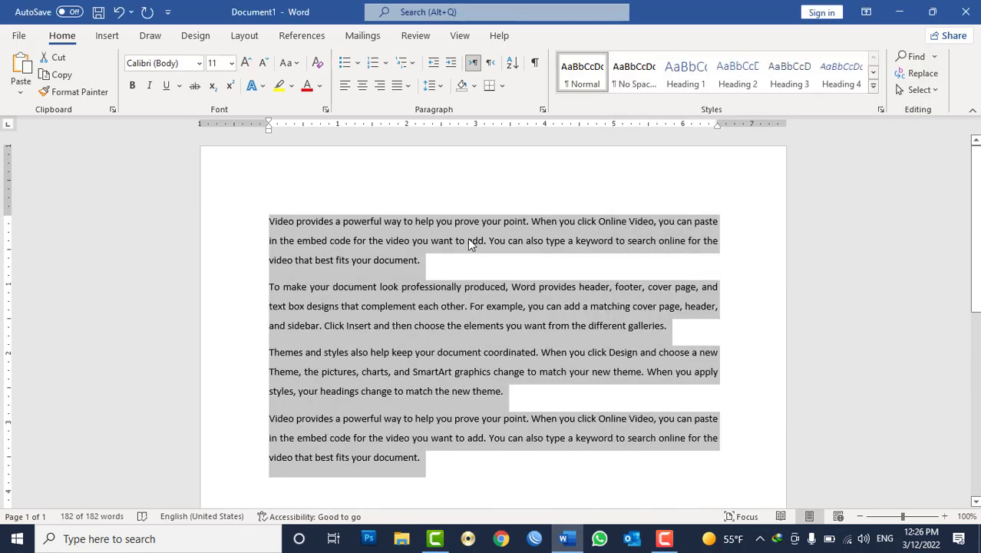
click(542, 109)
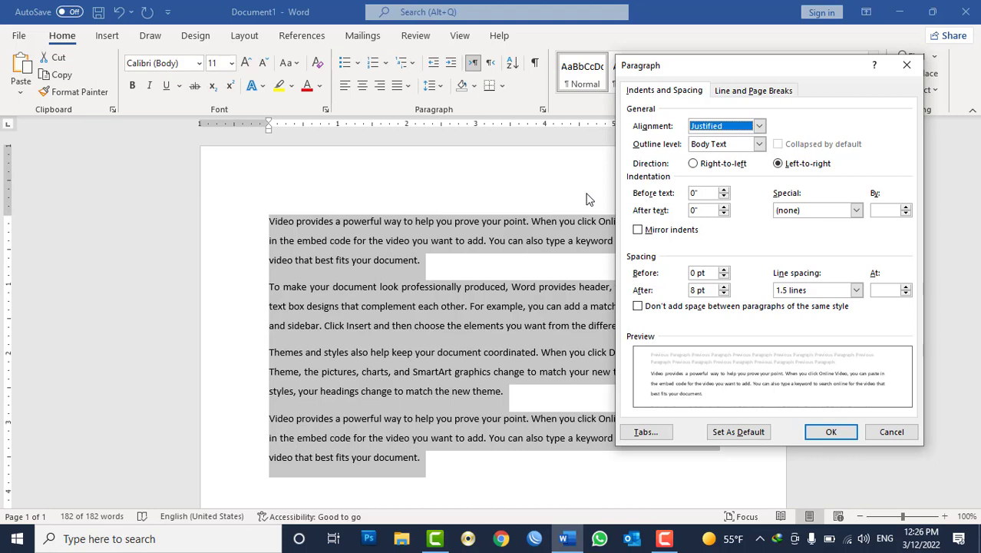
- Turn on 'Don't add space between paragraphs of the same style', then turn it off again
click(645, 307)
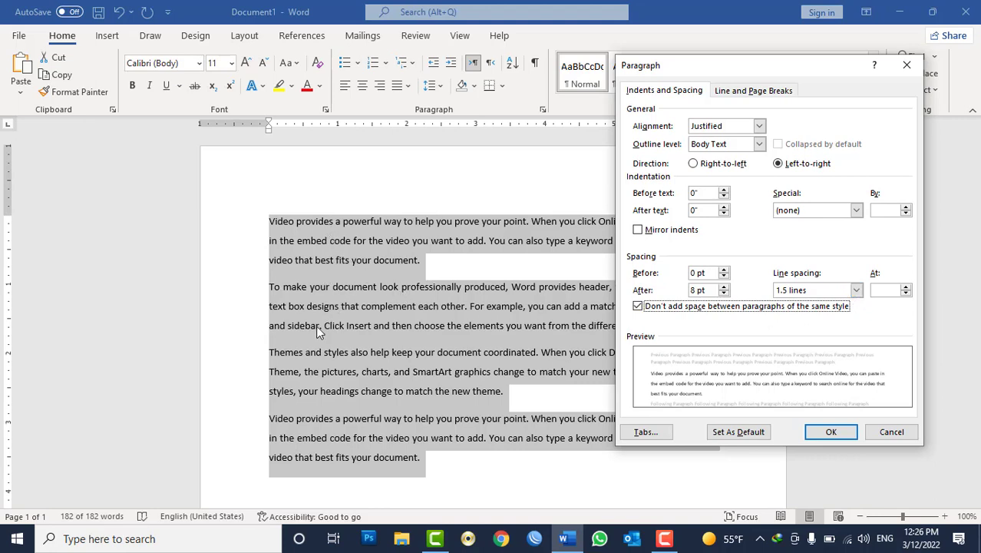
click(824, 434)
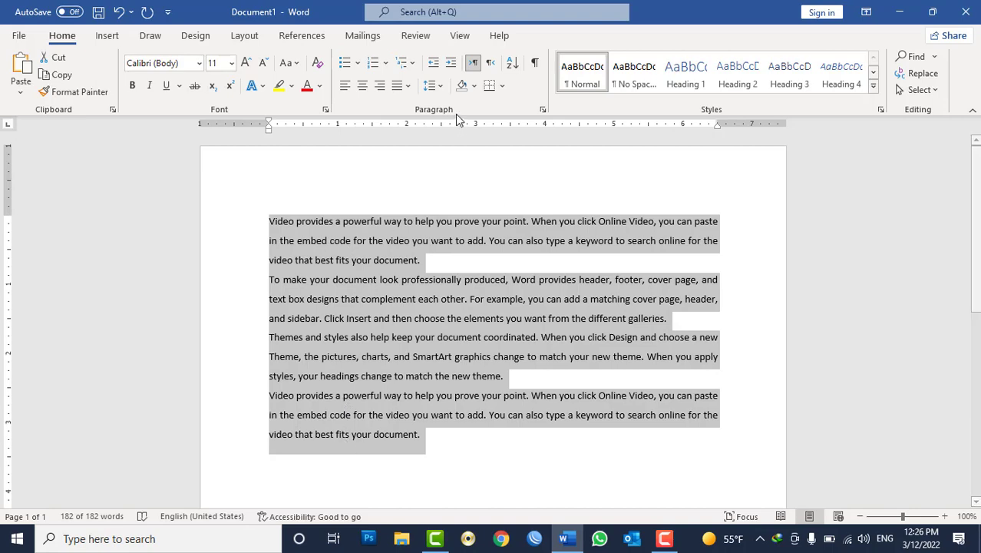
click(542, 109)
click(658, 307)
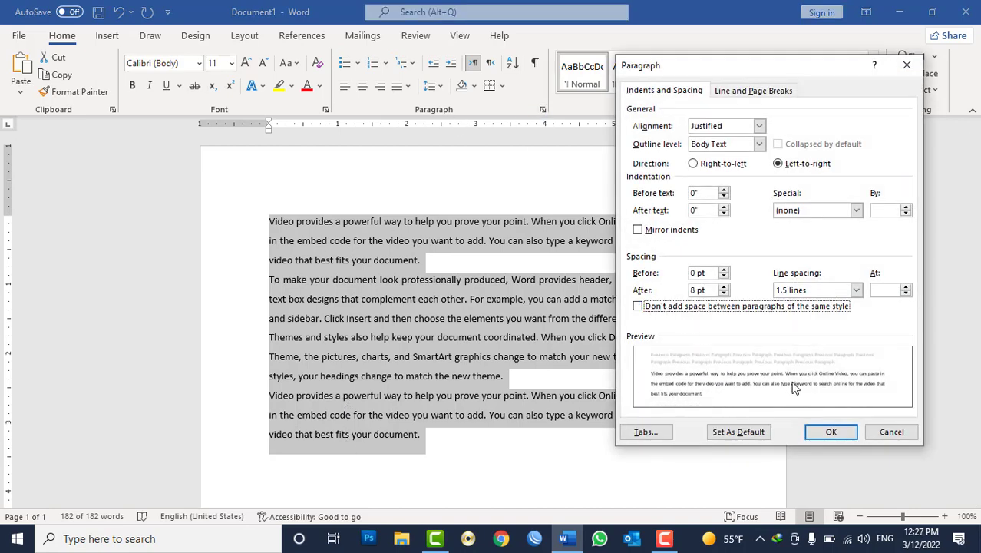
click(842, 433)
click(842, 434)
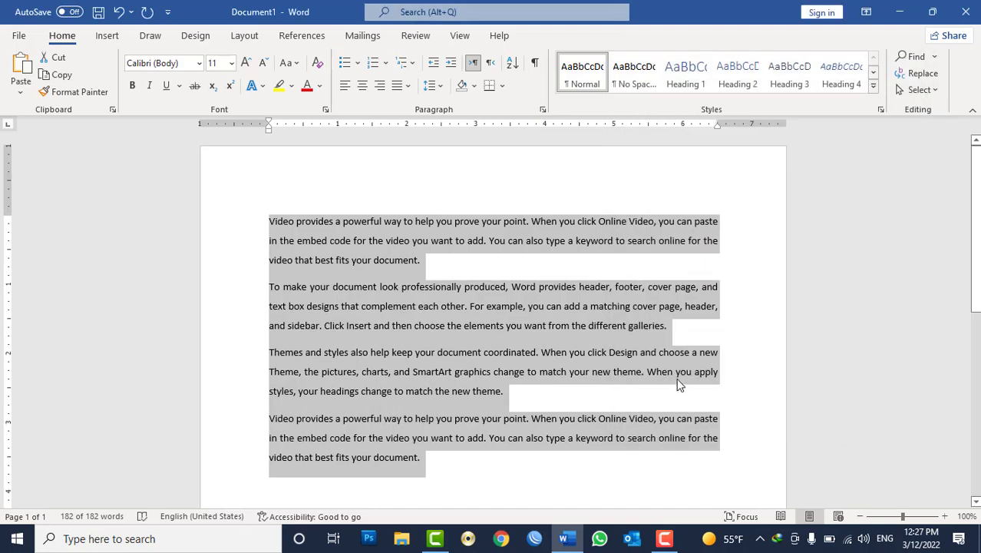
- Close Paragraph settings unchanged and delete all the document text
click(542, 109)
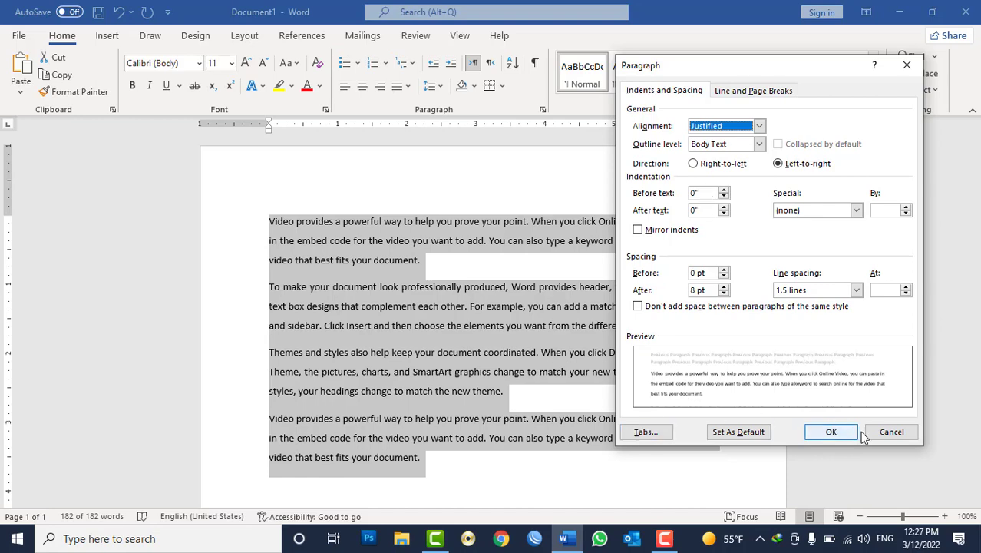
click(890, 432)
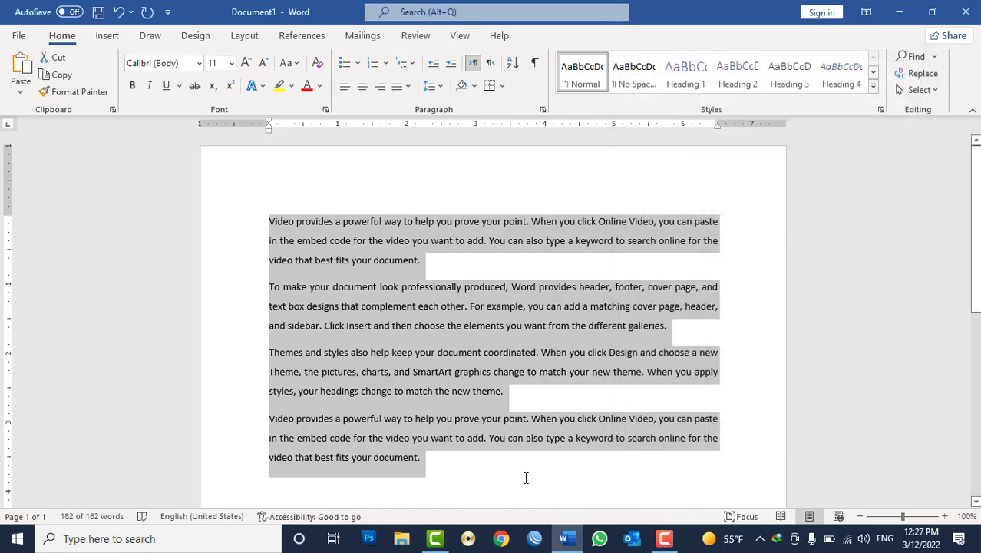
key(Delete)
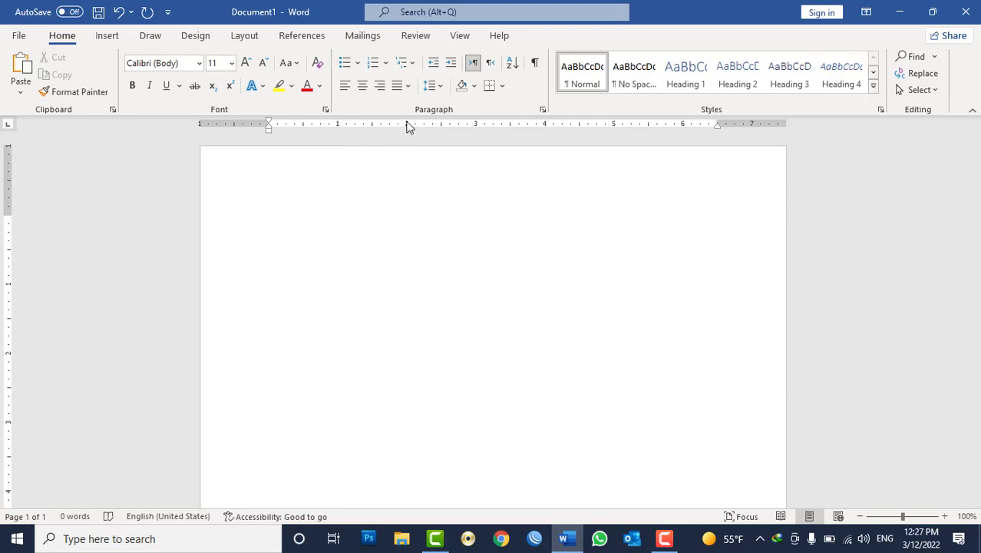
click(18, 36)
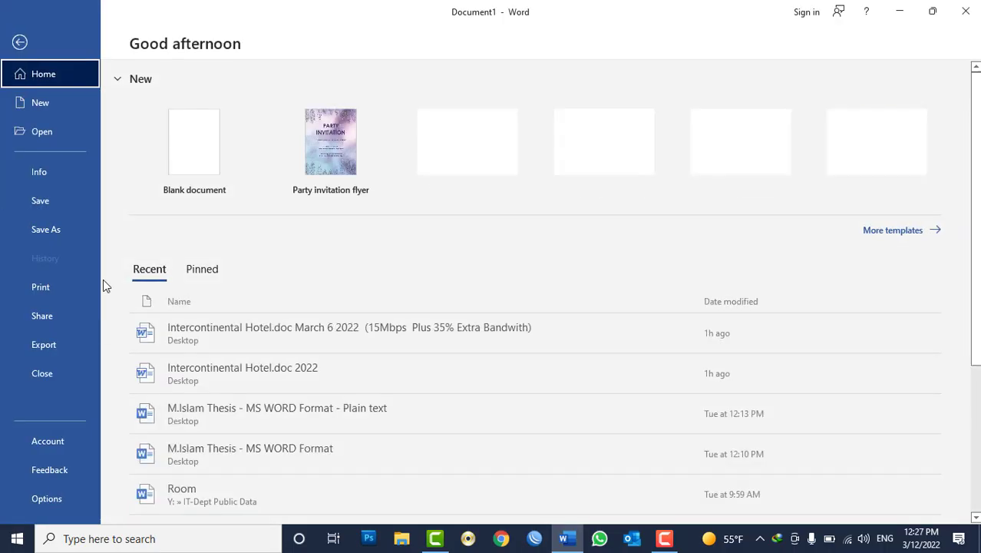
click(63, 500)
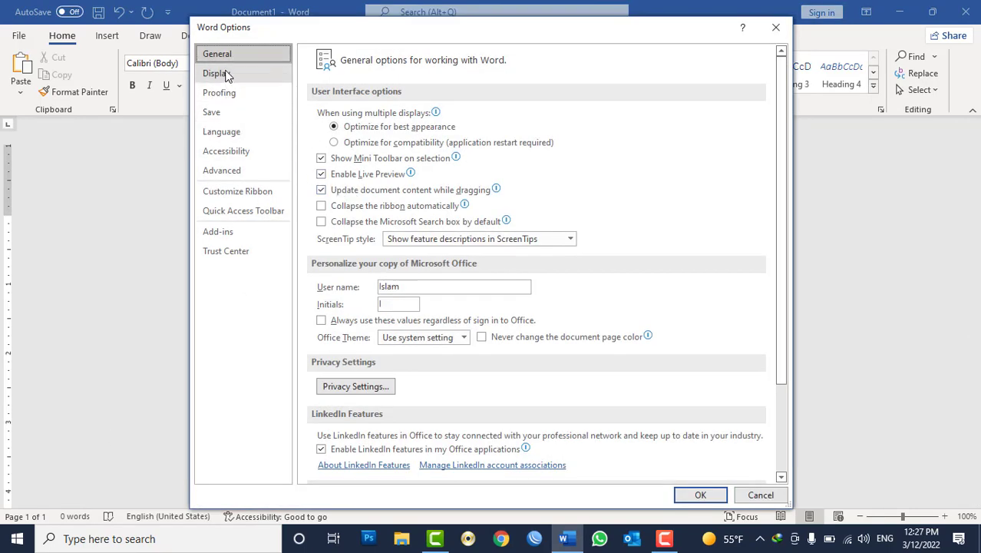
scroll(416, 219, down, 3)
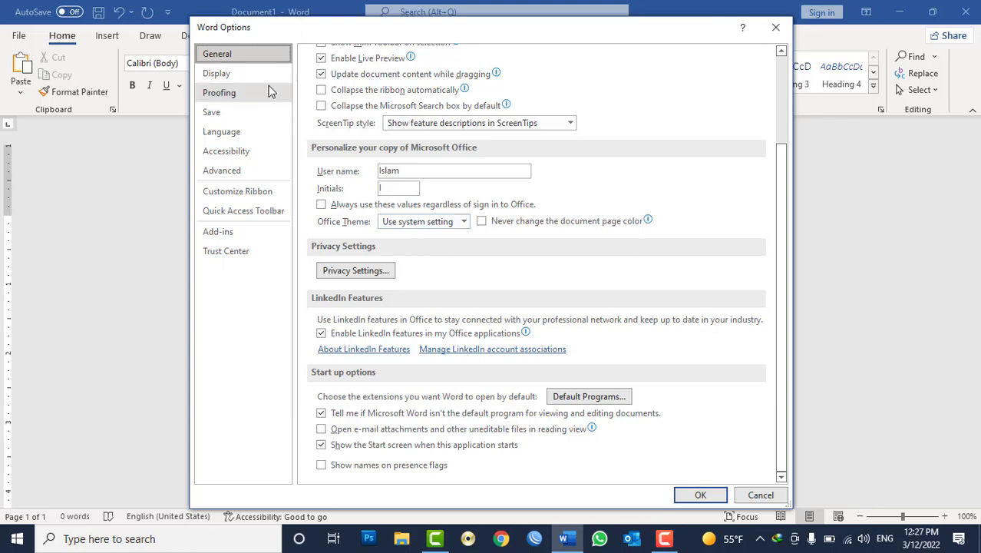
click(217, 74)
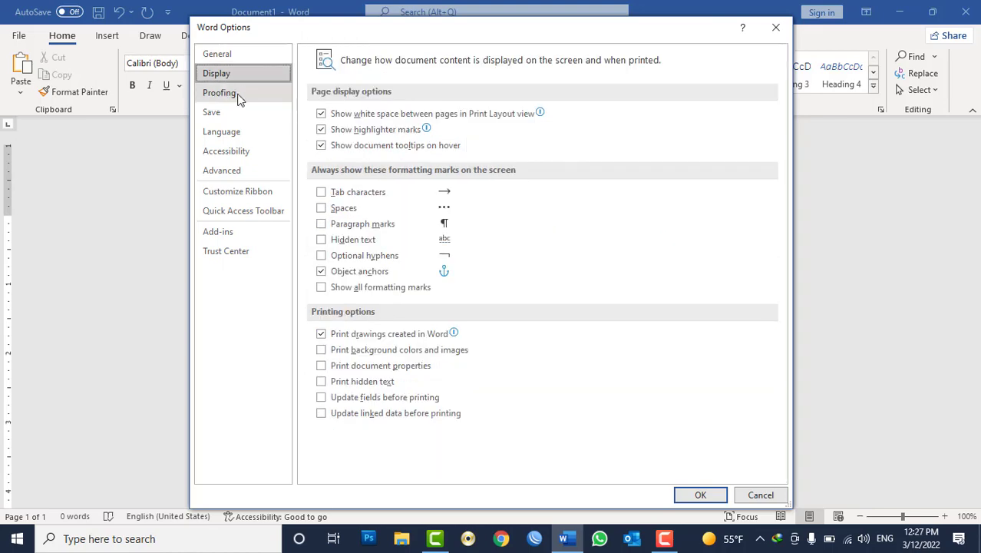
click(222, 170)
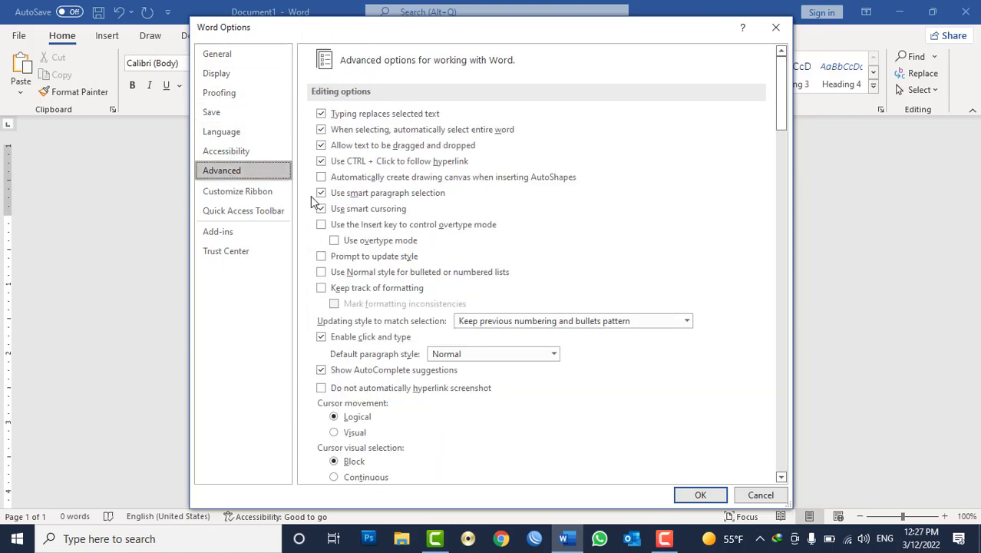
scroll(578, 257, down, 1)
scroll(578, 256, down, 5)
scroll(578, 259, down, 3)
scroll(578, 259, down, 4)
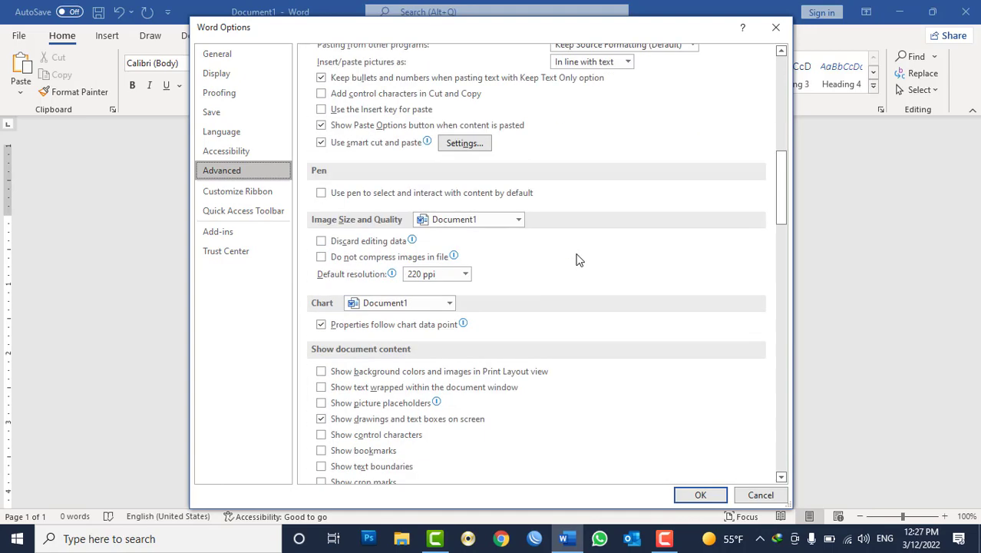
scroll(577, 260, down, 1)
scroll(577, 260, down, 2)
scroll(578, 259, down, 4)
scroll(578, 260, down, 2)
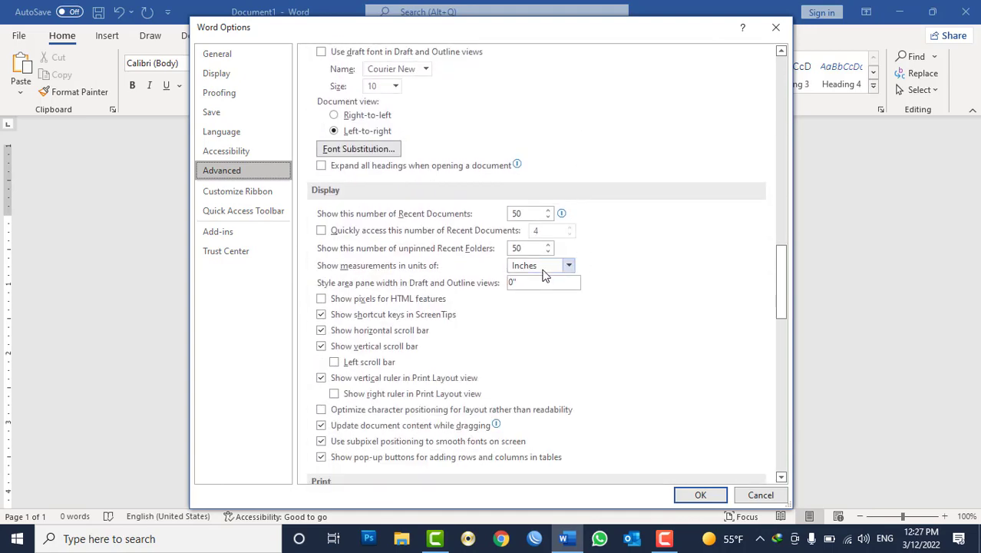
key(Escape)
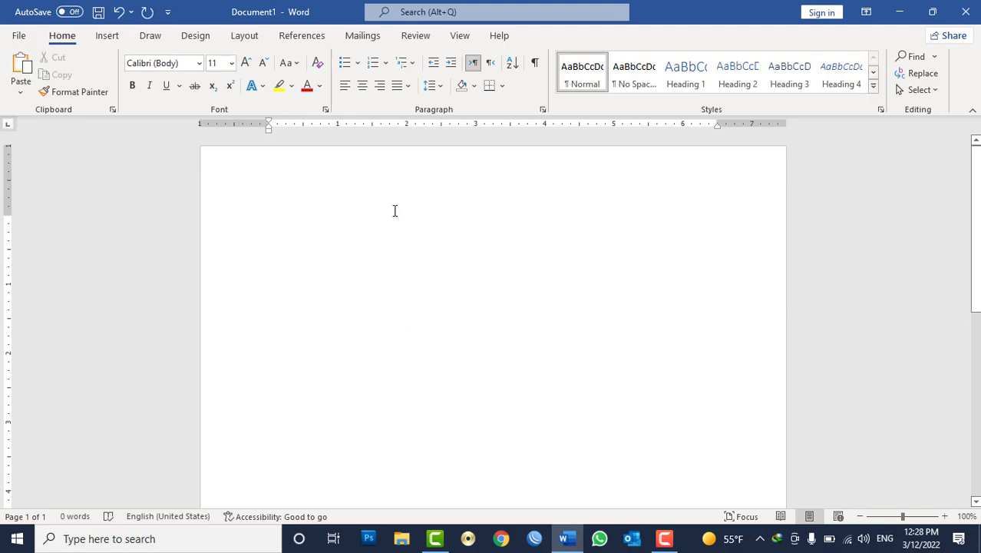
- Set a 2-inch left tab stop with a dotted leader in the Tabs dialog
click(543, 110)
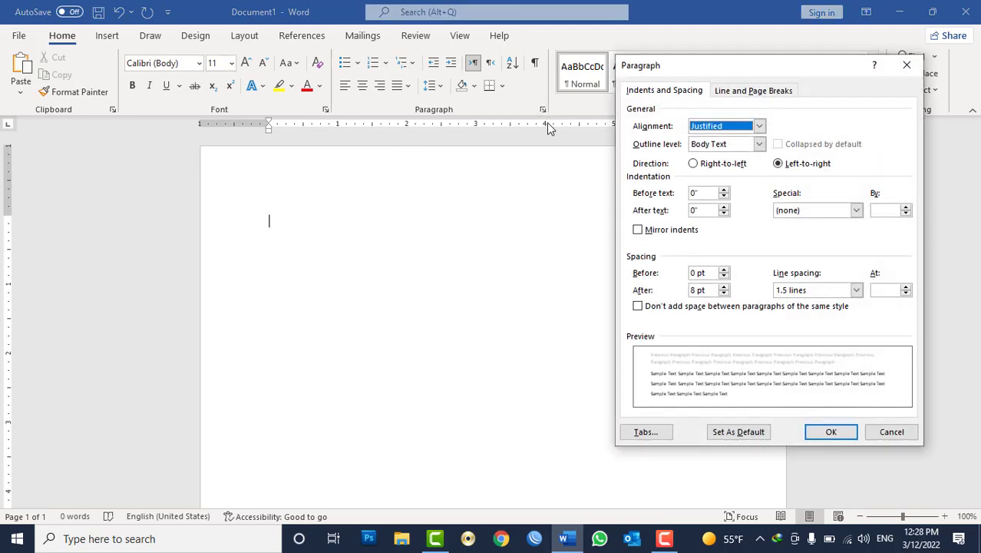
click(646, 431)
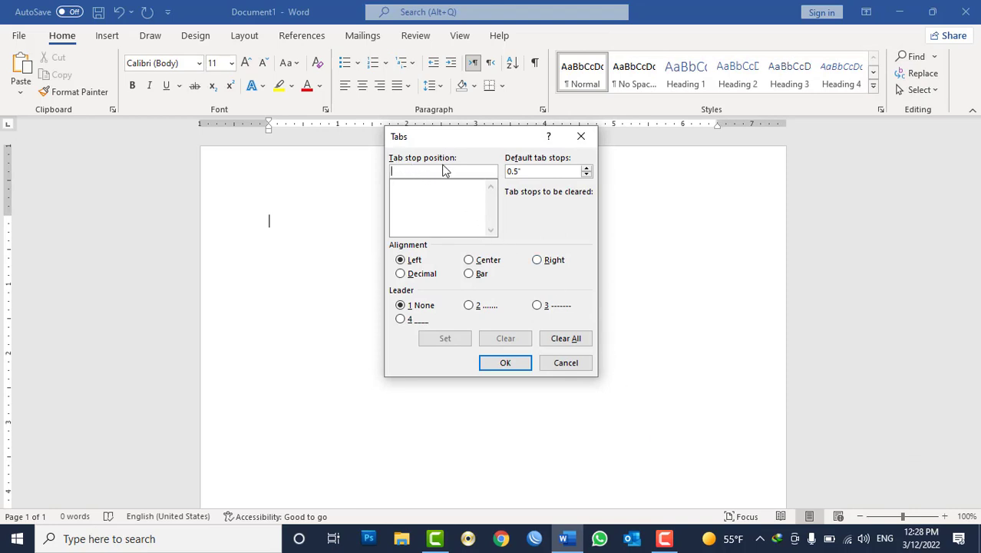
text(2)
click(473, 307)
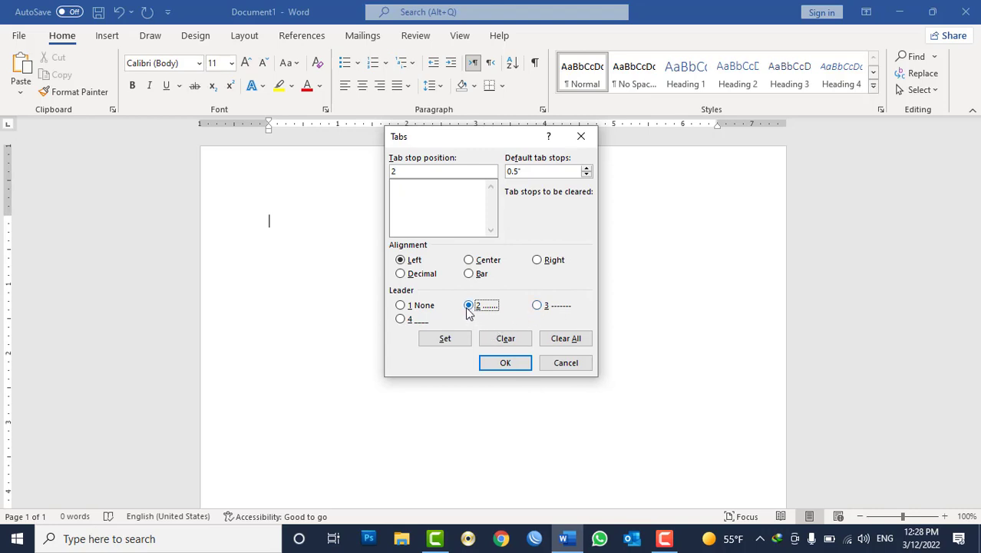
click(453, 341)
click(505, 364)
- Type the 'Name:' label text on the first line
text(Sname)
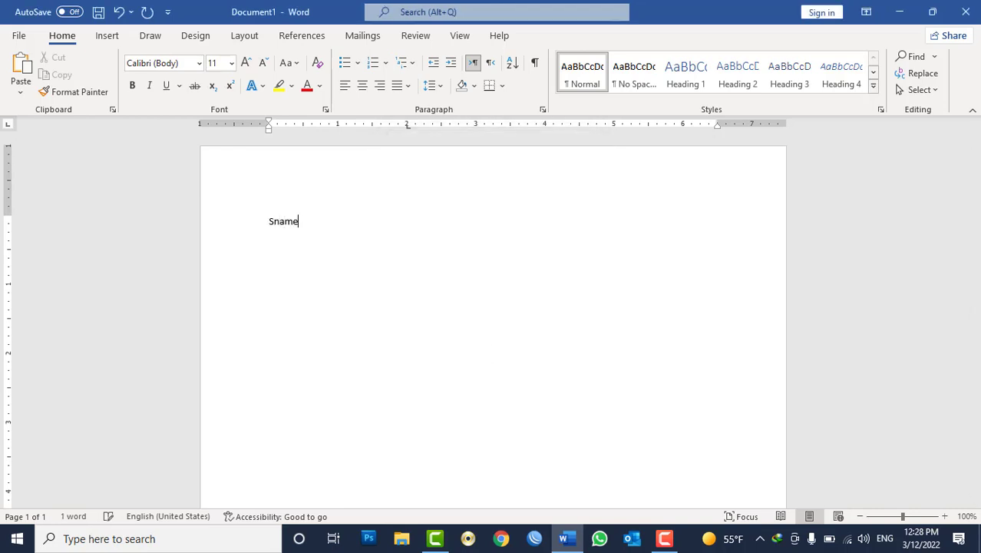
key(BackSpace)
key(BackSpace)
key(BackSpace)
text(Na)
text(me:)
text( ......................................F)
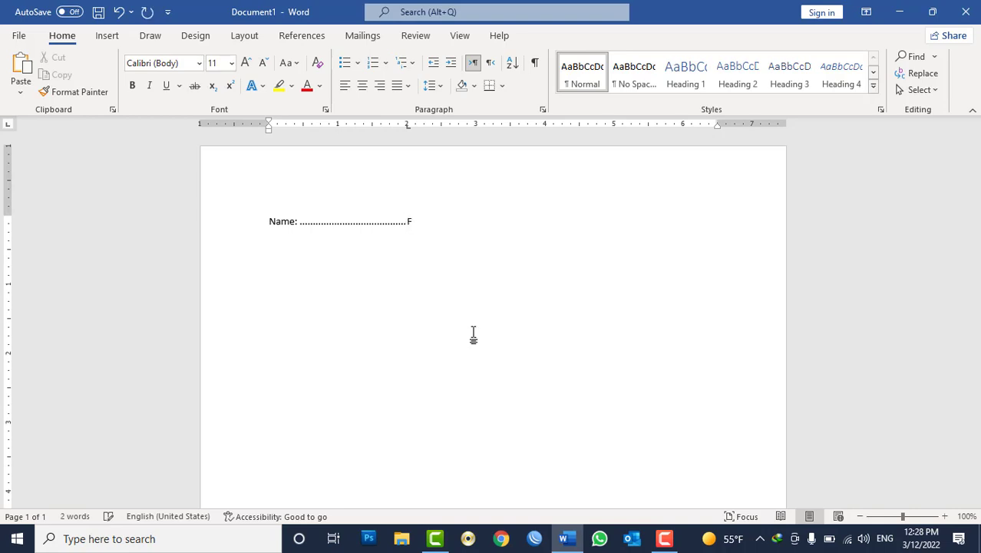
text(ame)
text(Islam)
- Tab to the dotted-leader stop, enter a person's name, then clear the whole document
key(Tab)
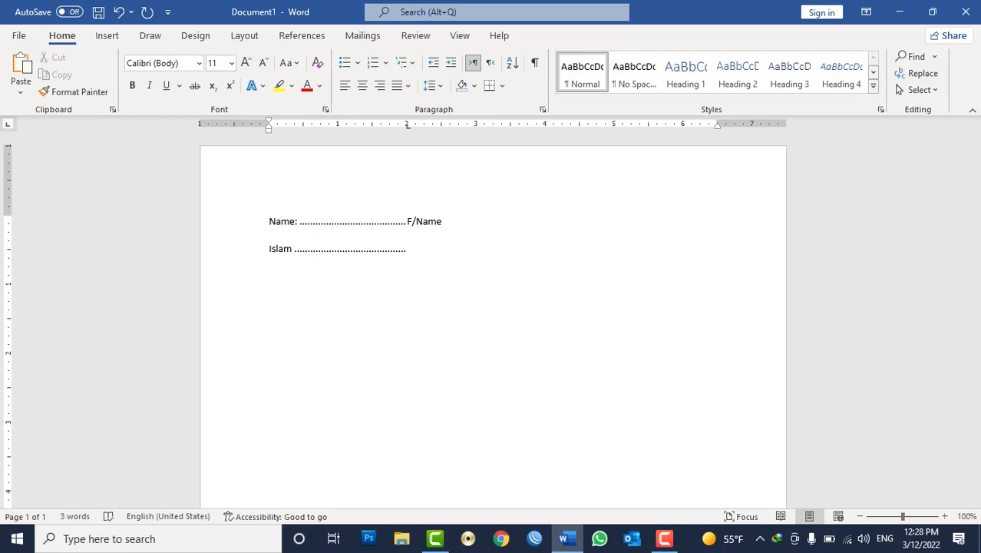
key(ctrl+a)
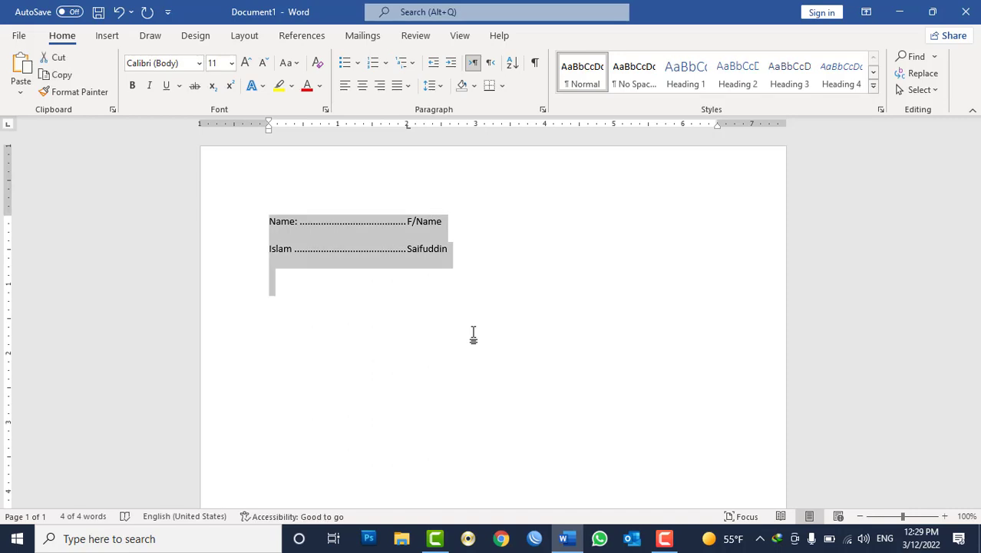
key(Delete)
click(542, 109)
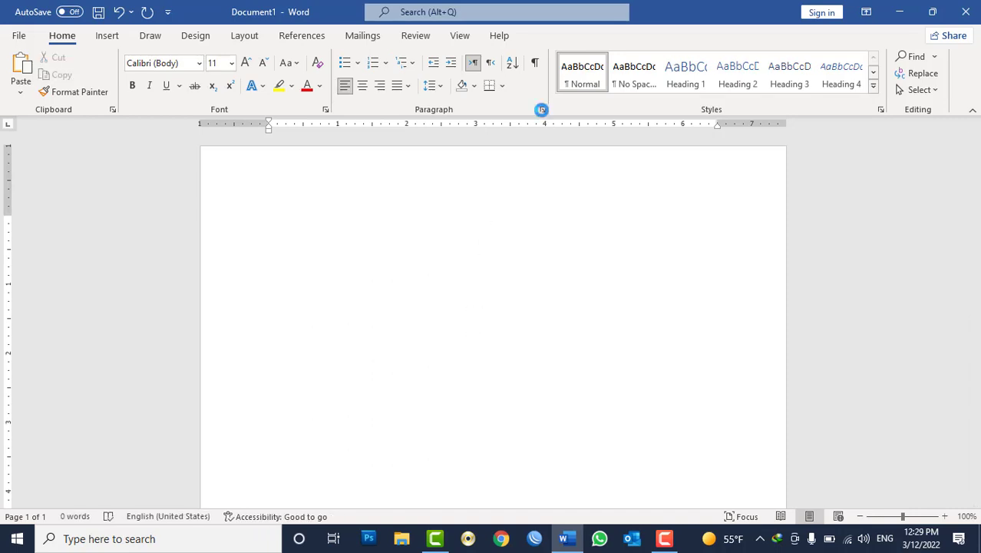
click(751, 92)
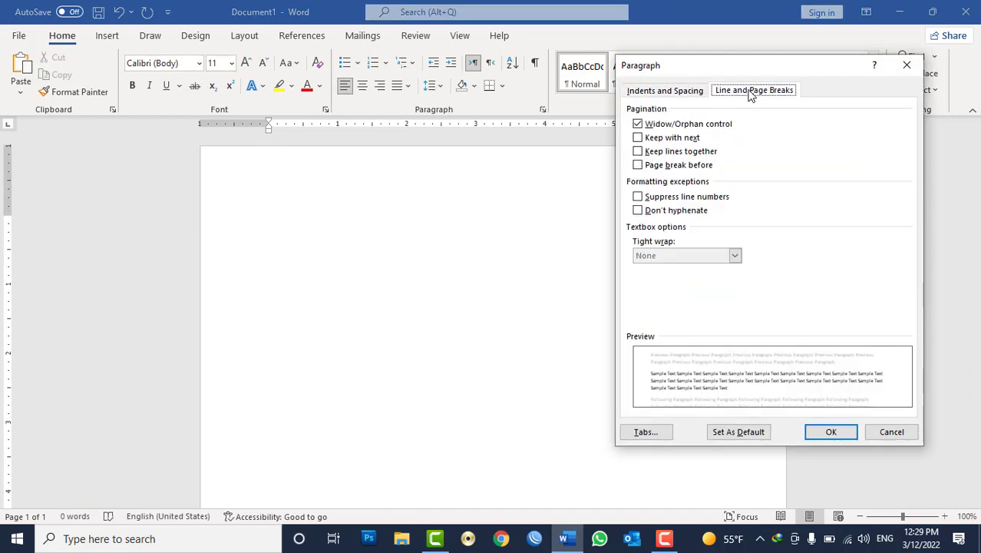
drag(739, 69, 669, 73)
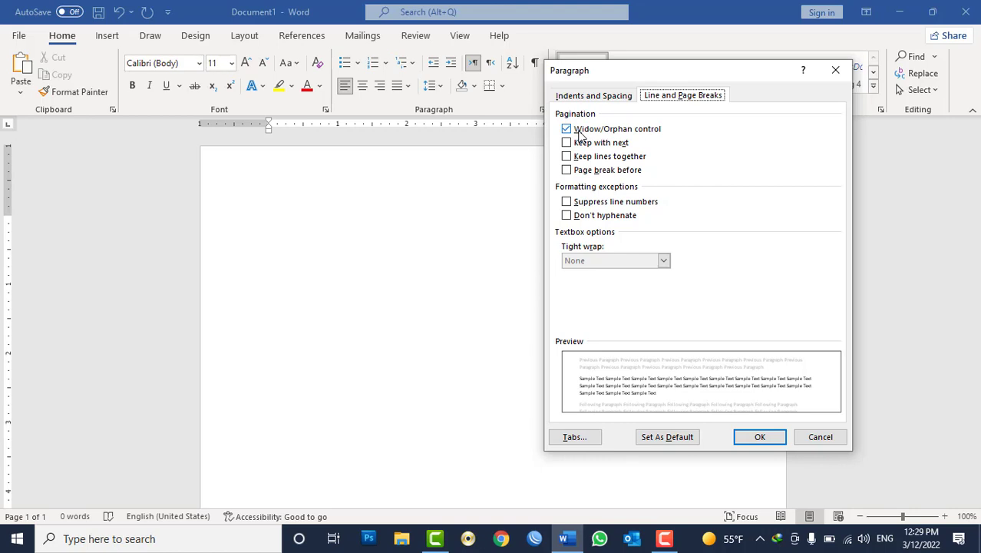
click(806, 435)
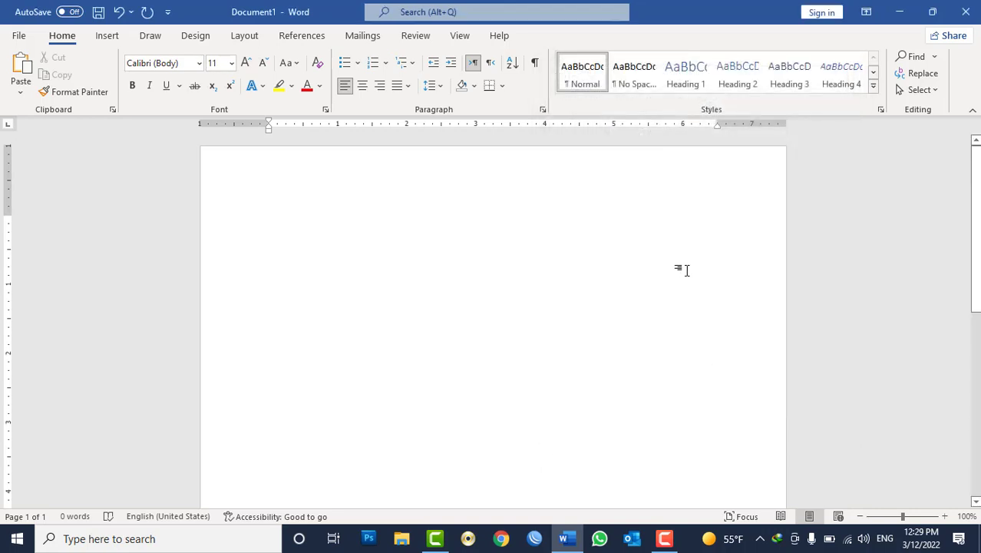
- Generate 30 sample paragraphs with =rand(30)
text(=rand(3))
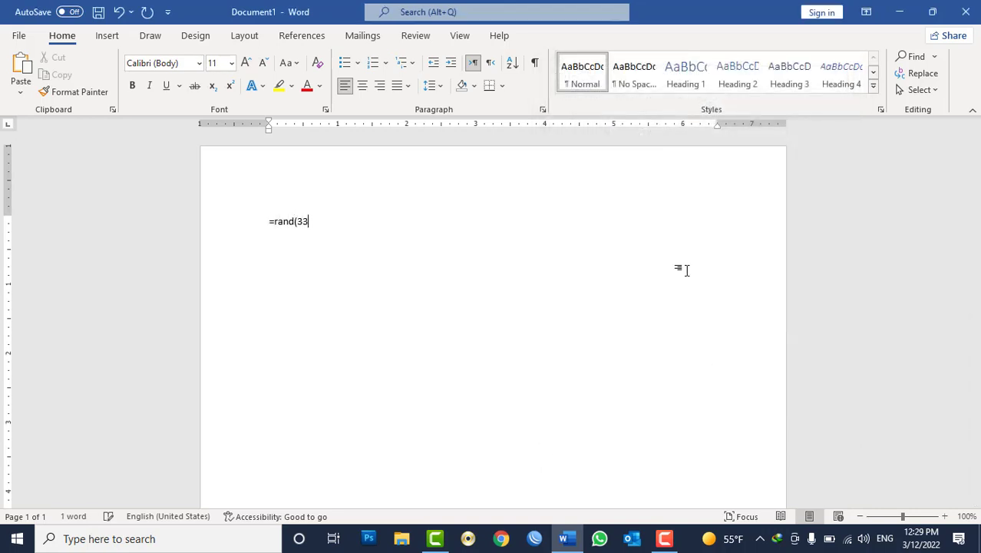
key(BackSpace)
key(BackSpace)
text(30)
text())
key(Return)
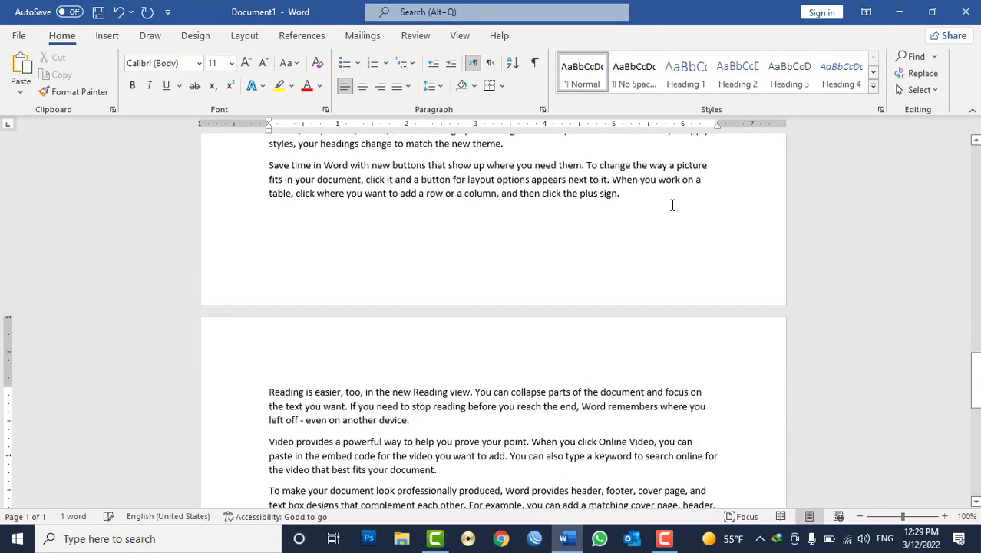
- Delete the end of the last paragraph and extend it with a long run of w's
drag(291, 352, 536, 520)
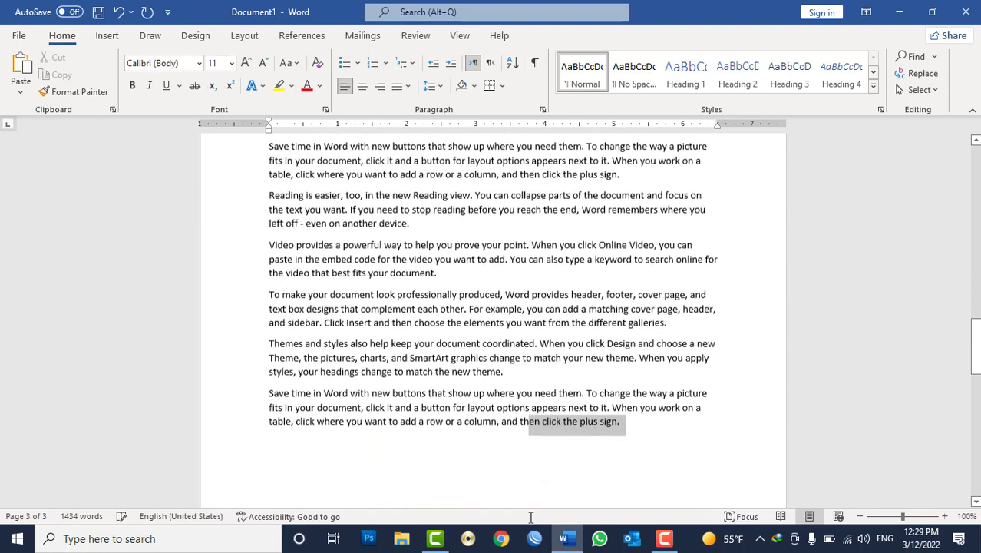
drag(537, 519, 532, 401)
key(BackSpace)
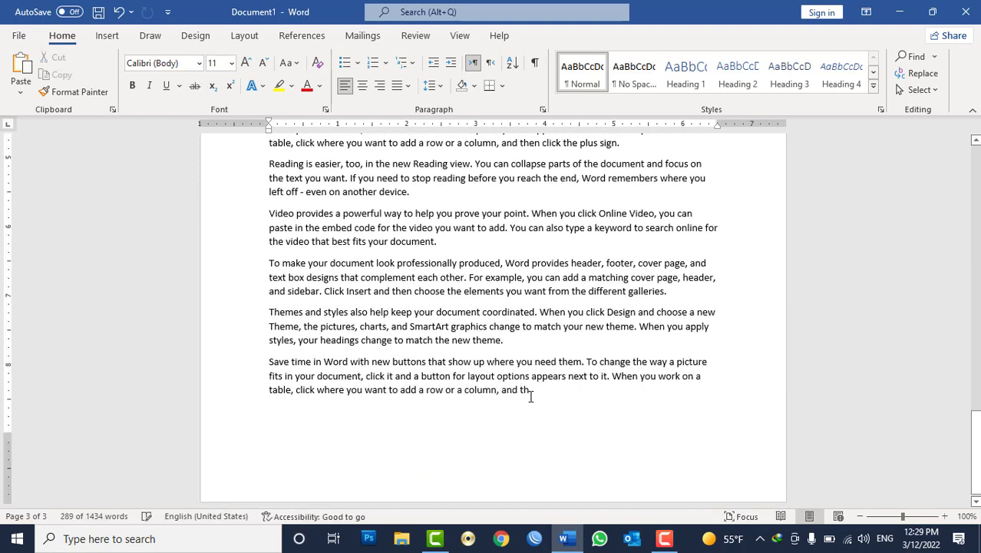
key(BackSpace)
key(BackSpace)
key(BackSpace)
key(BackSpace)
key(BackSpace)
key(BackSpace)
key(BackSpace)
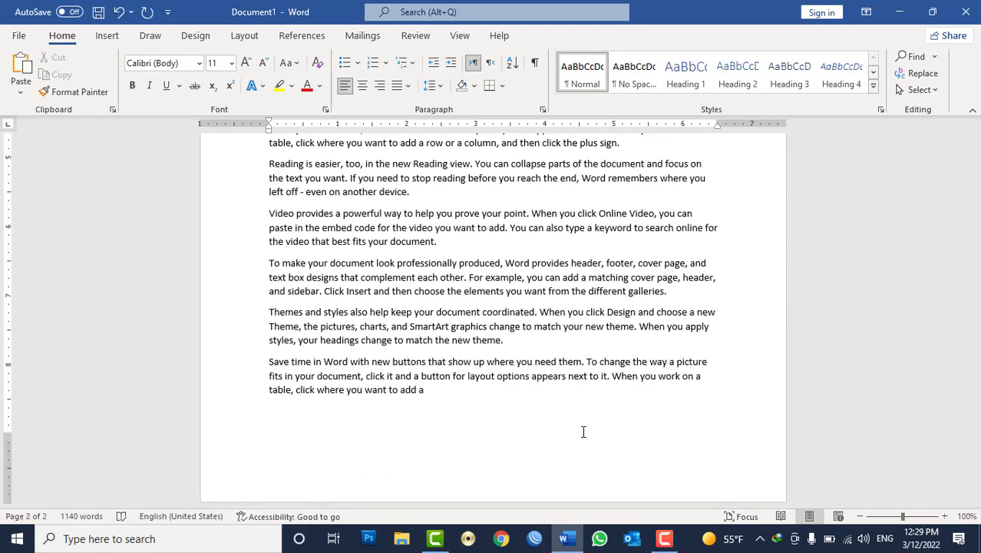
text(wwwwwwwwwwwwwwwwwwwwwwwwwwwww)
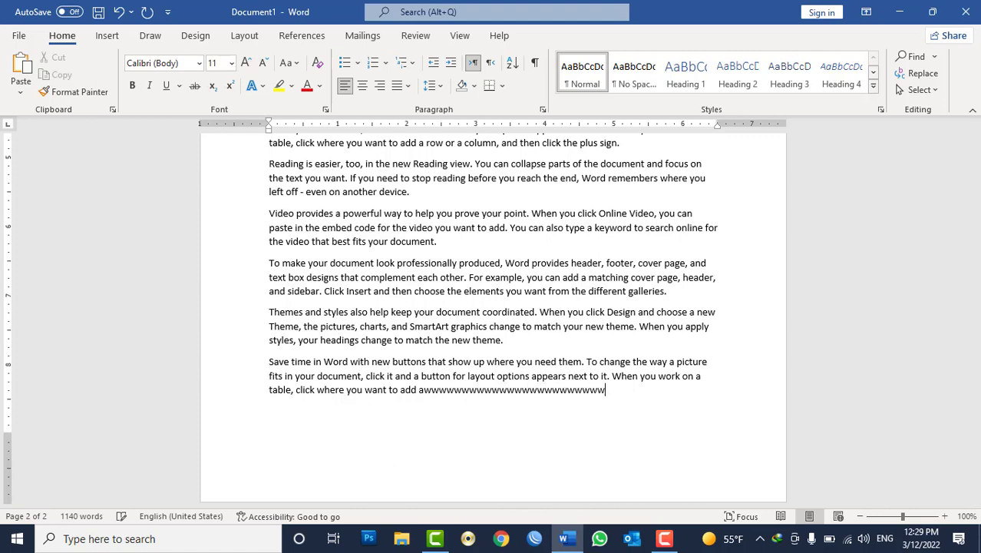
text(wwwwwwwwwwwwwwwwwwwwww)
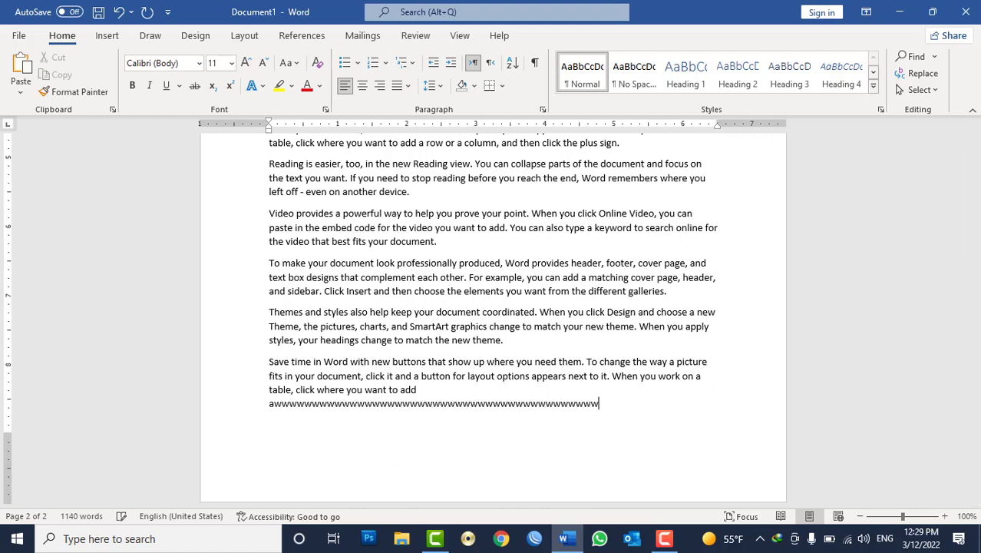
text(wwwwwwwwwwwwwww)
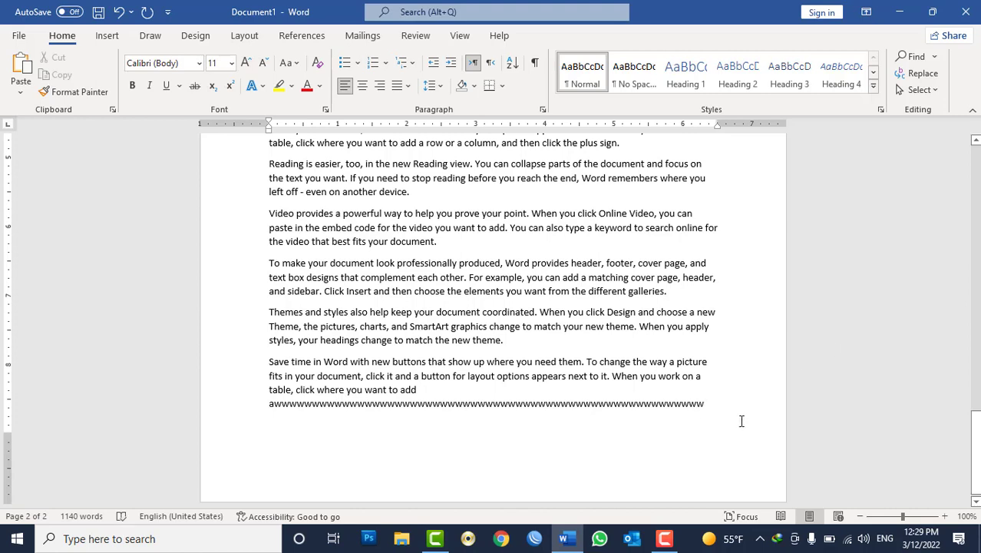
text(ww)
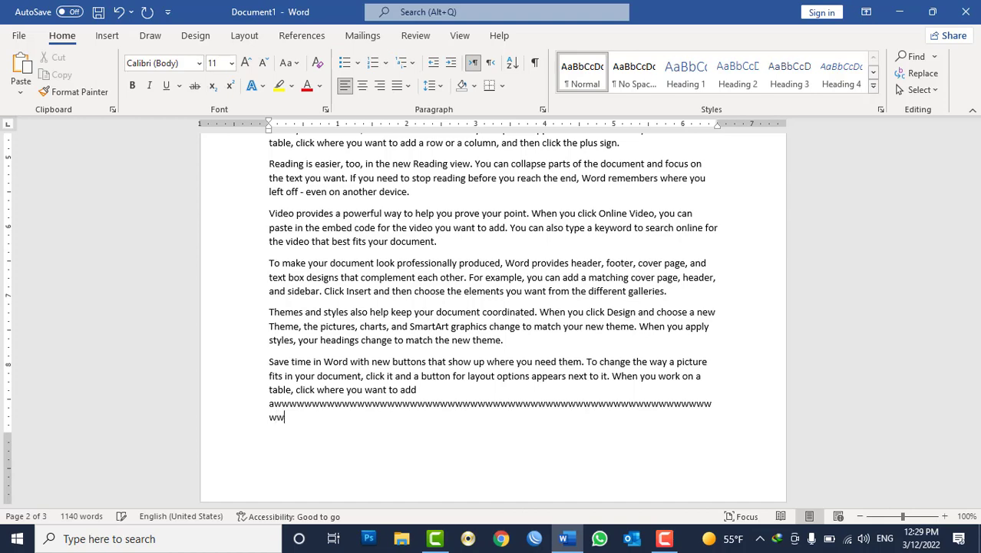
text(wwwwwwwwwwwwwwwwwwwwwwwwwwwwwwwwwwwwwwwwwwwwwwwwwwwwwwwwwww)
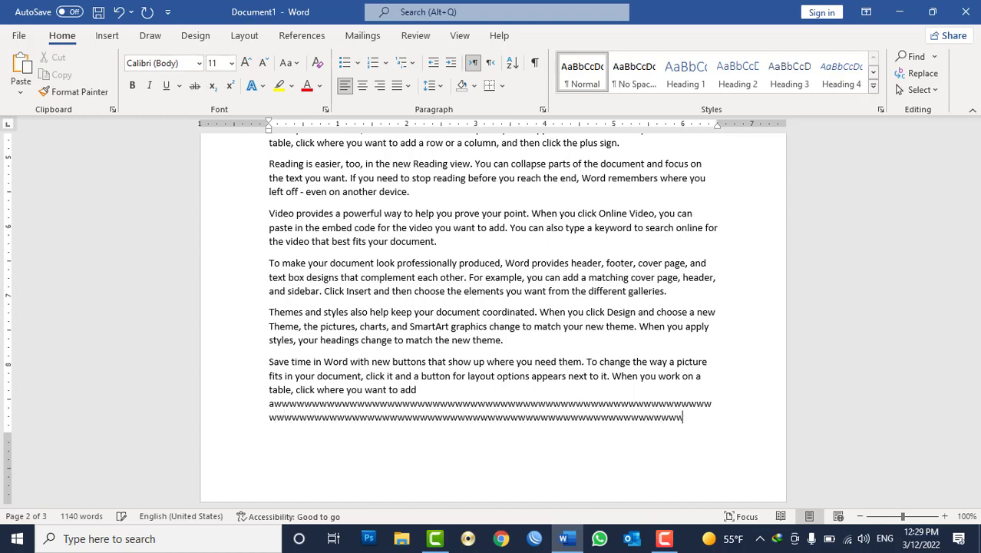
text(w)
text(w)
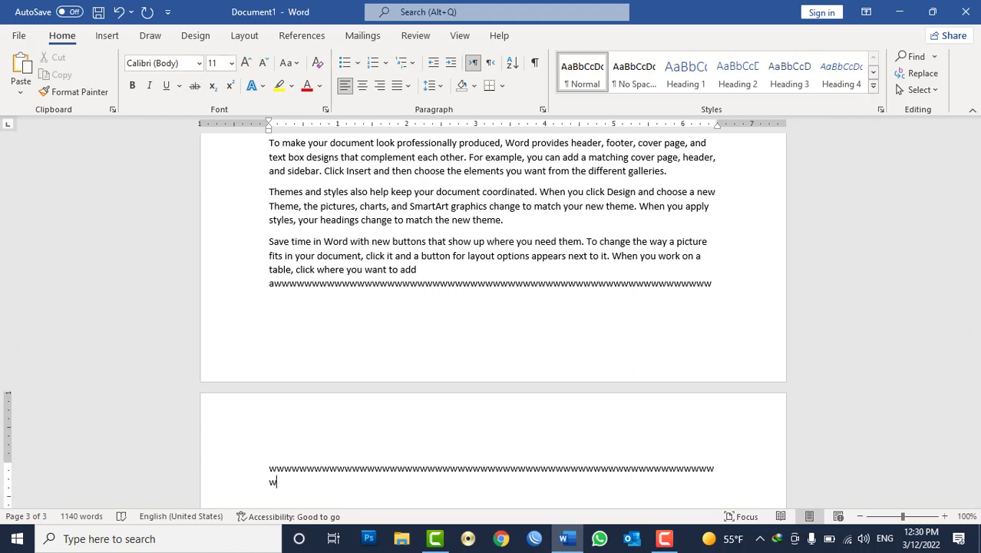
- Untick Widow/Orphan control for the last paragraph, then reapply with Keep lines together ticked
click(543, 109)
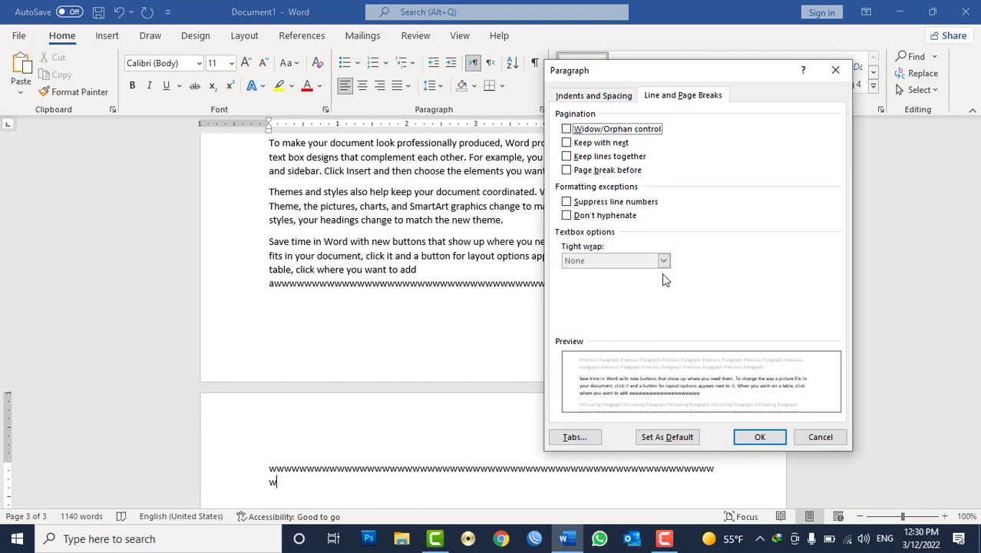
click(759, 436)
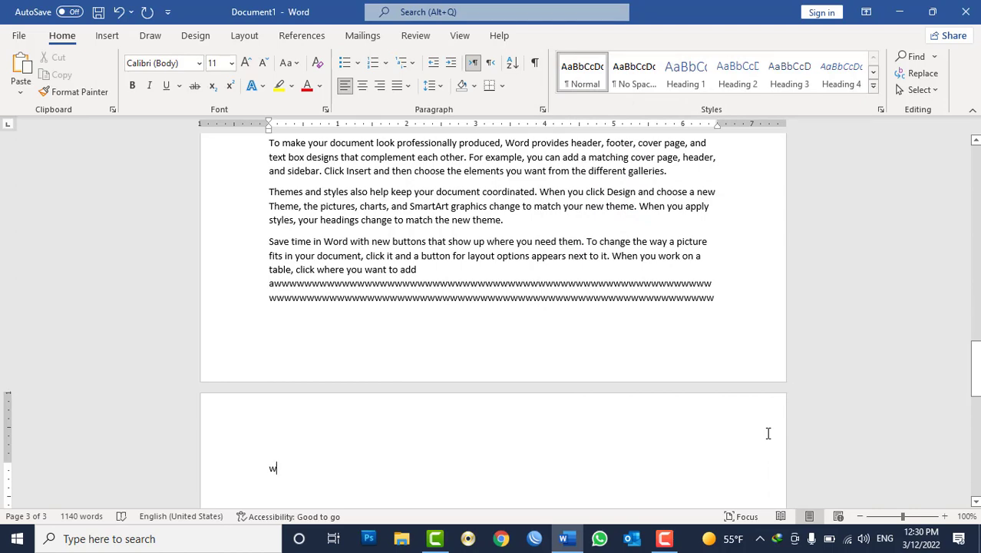
click(542, 109)
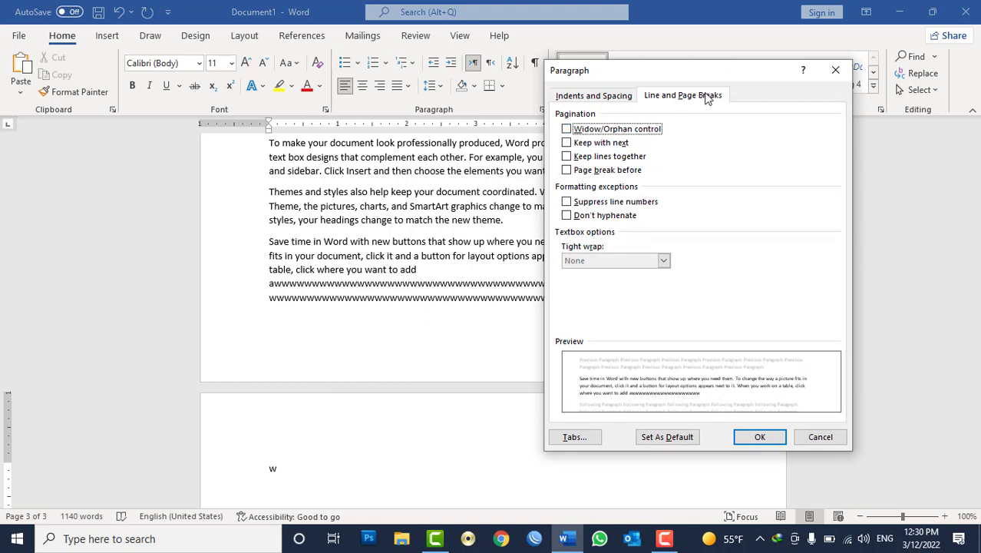
click(581, 158)
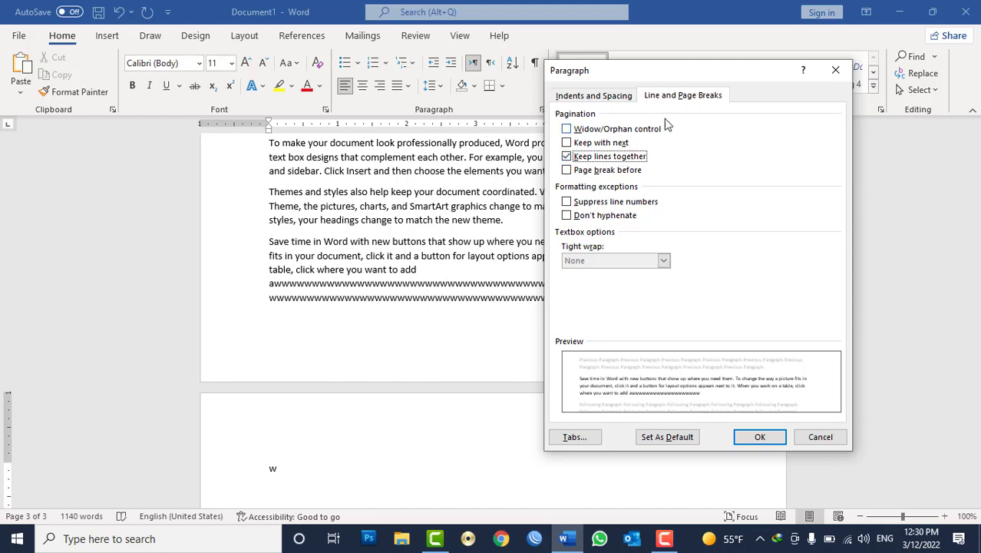
drag(687, 81, 795, 48)
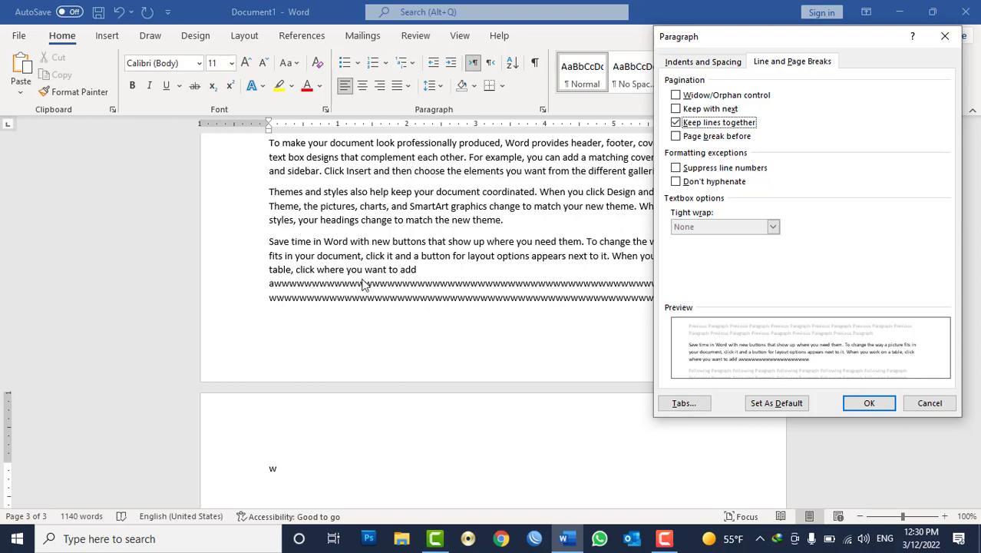
- Clear Keep lines together on the Save time paragraph, then review its pagination settings unchanged
click(866, 404)
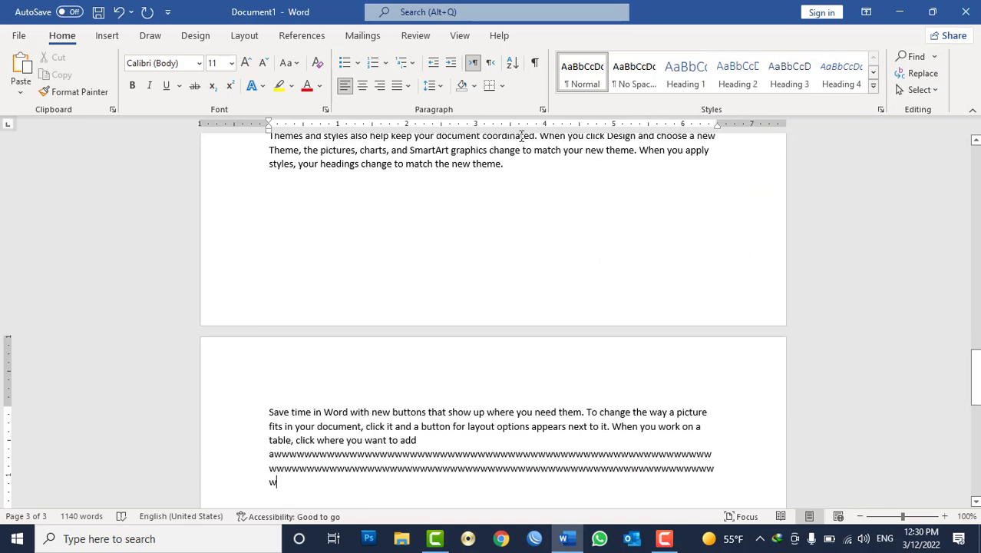
click(542, 109)
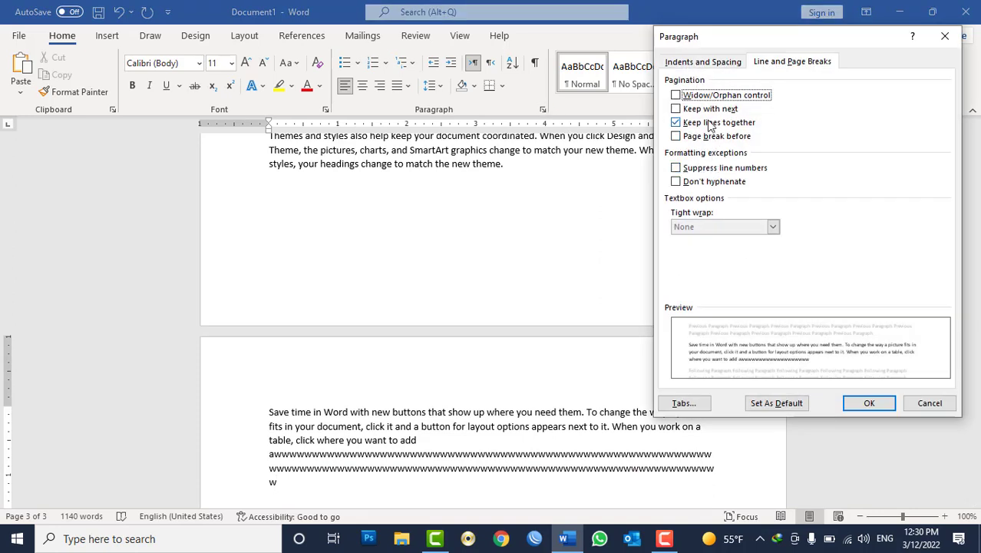
click(710, 122)
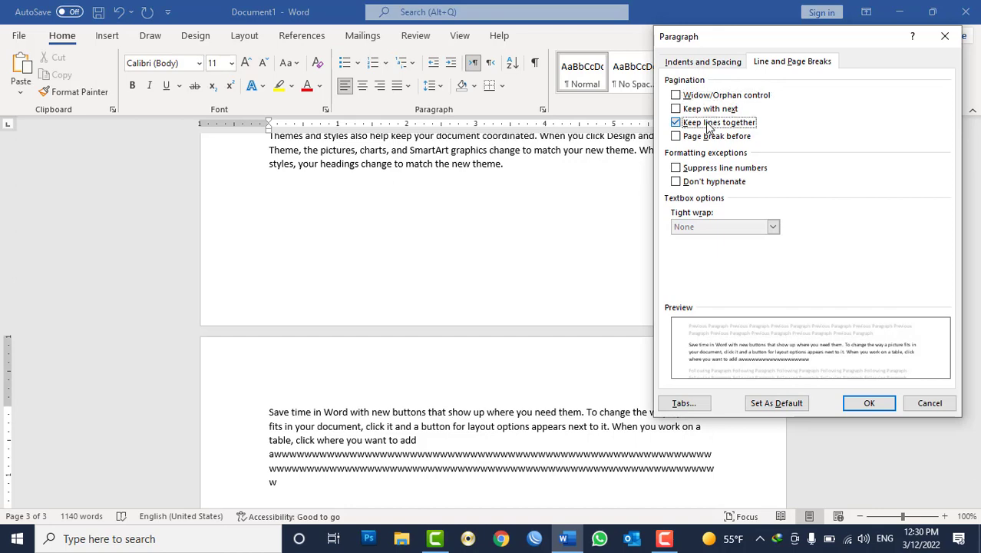
click(862, 410)
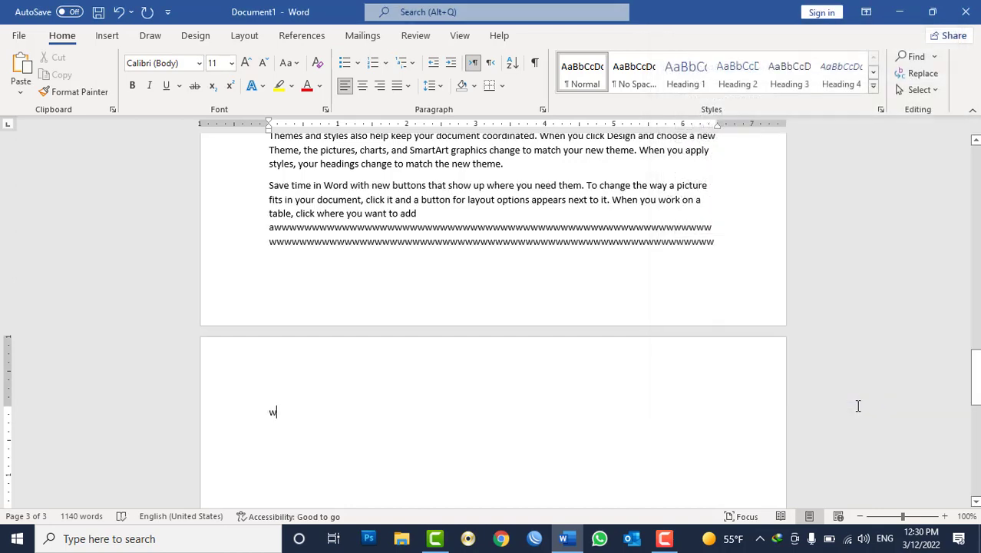
click(542, 109)
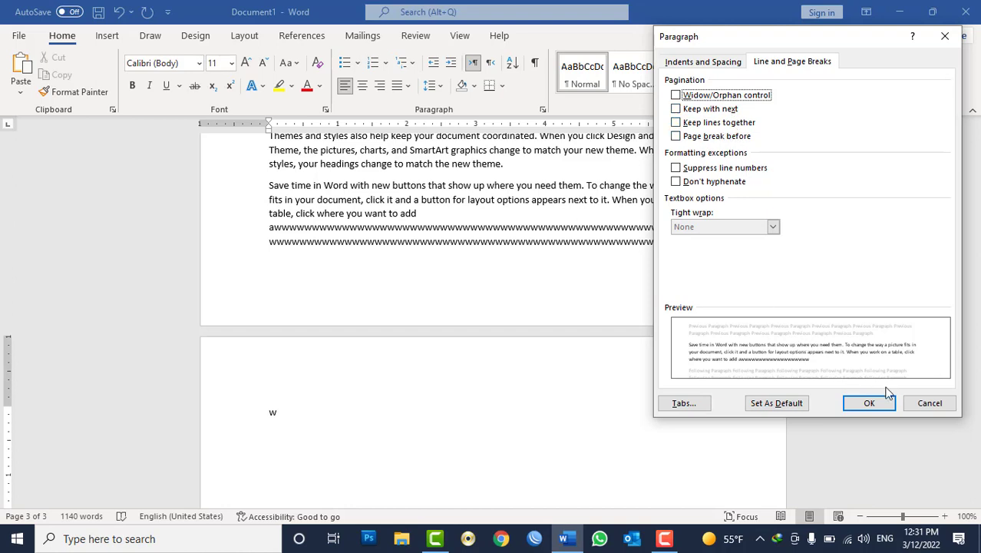
click(921, 408)
- Replace all document text with two lines of repeated w letters
key(ctrl+a)
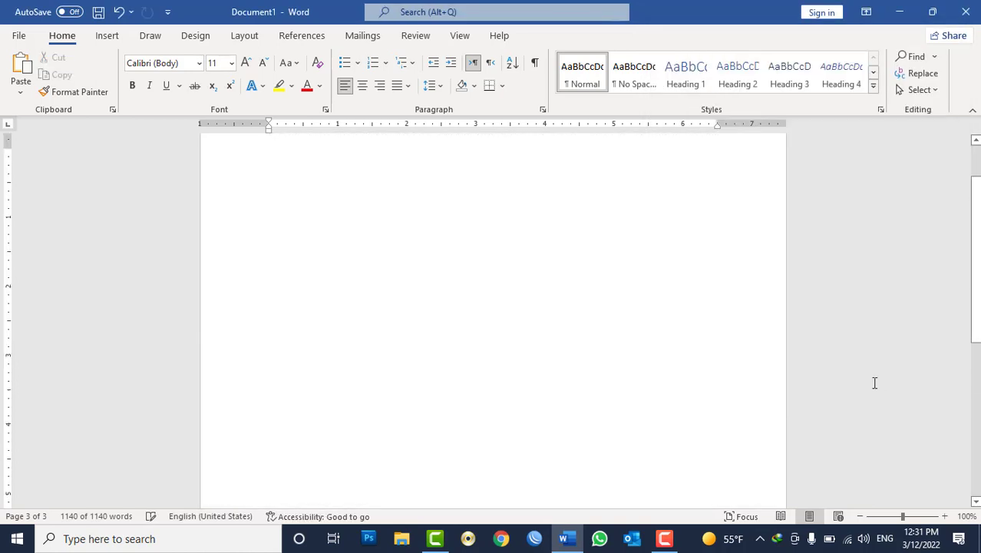
key(Delete)
text(w)
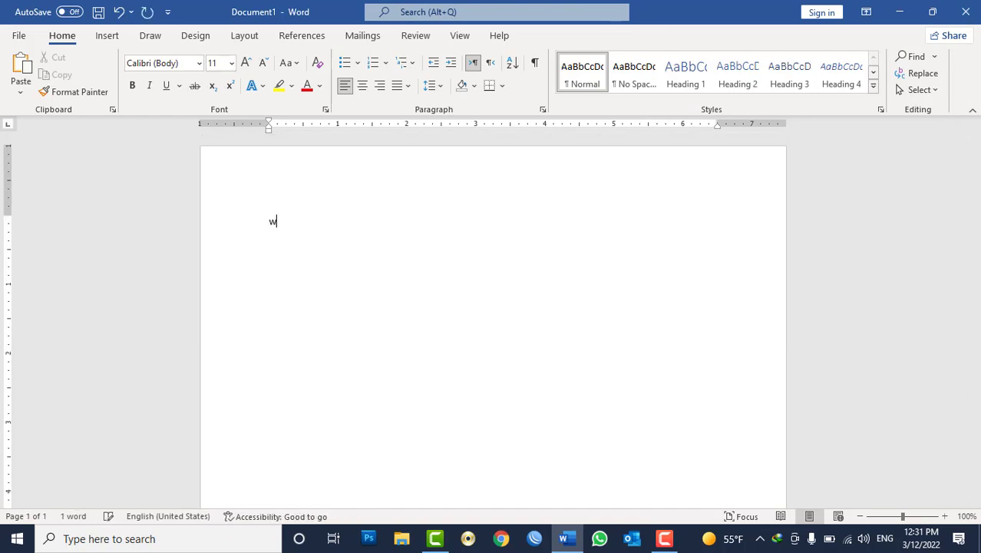
text(wwwwwwwwwwwwwwwwwwwwwwwwwwwww)
key(Return)
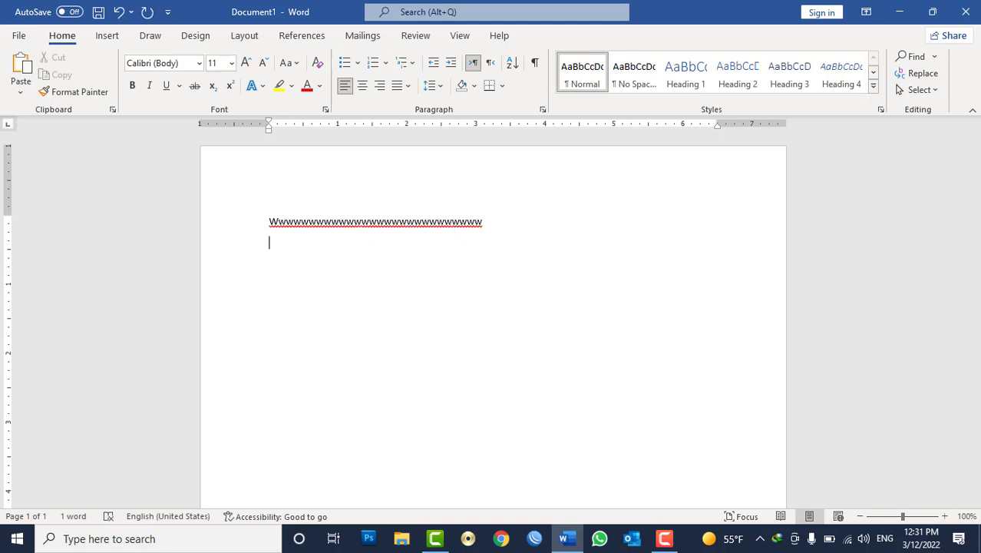
text(wwwwwwwwwwwwwwwwwwwwwwwwwwwwwwwwwwwwwwww)
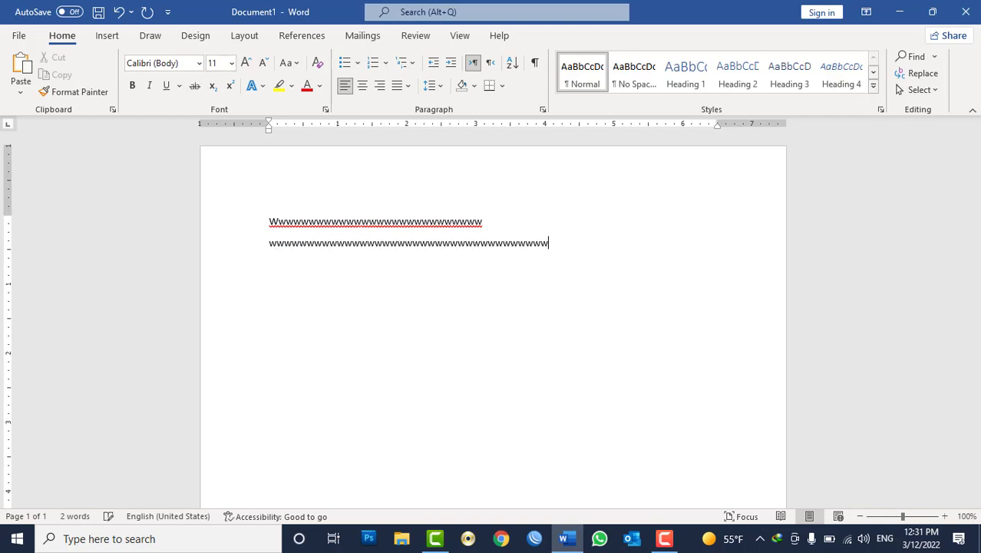
key(Return)
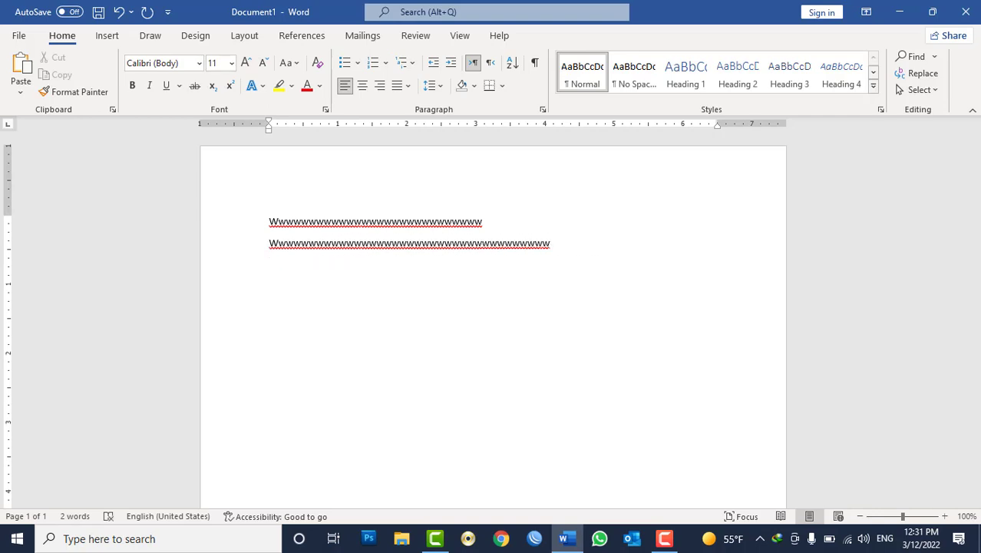
- Check Page break before in the paragraph settings, then cancel without applying it
click(541, 110)
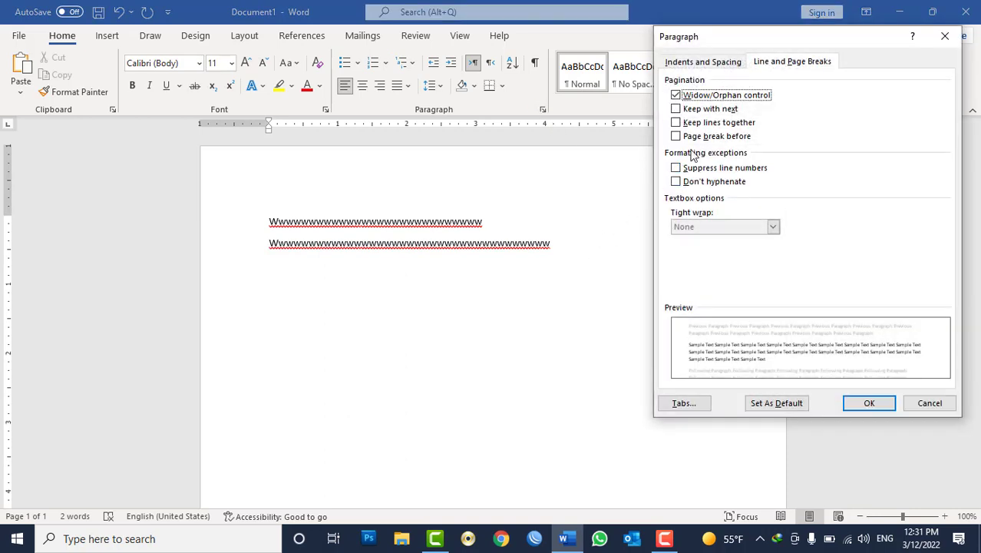
click(700, 139)
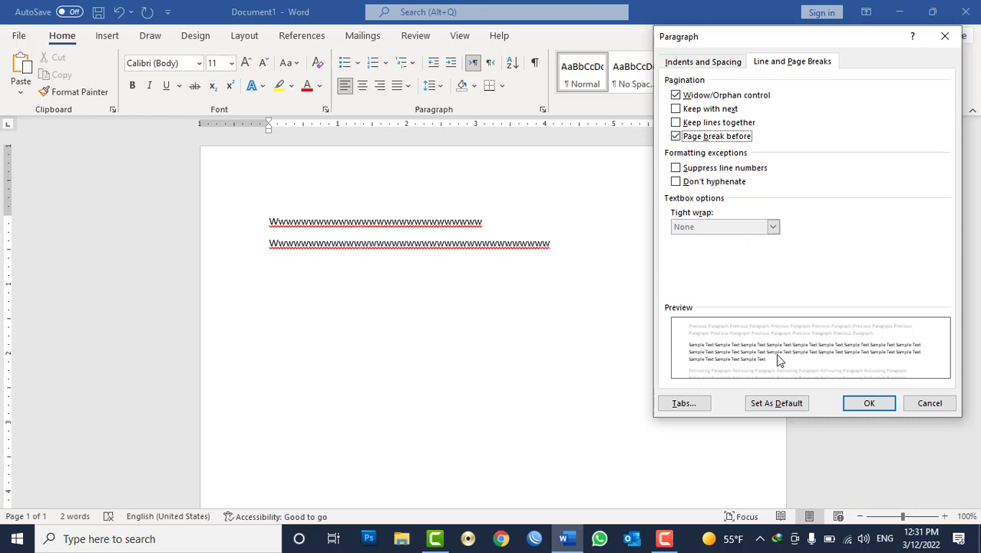
click(911, 407)
- Replace the w lines with =rand(1) sample text followed by a page break
key(ctrl+a)
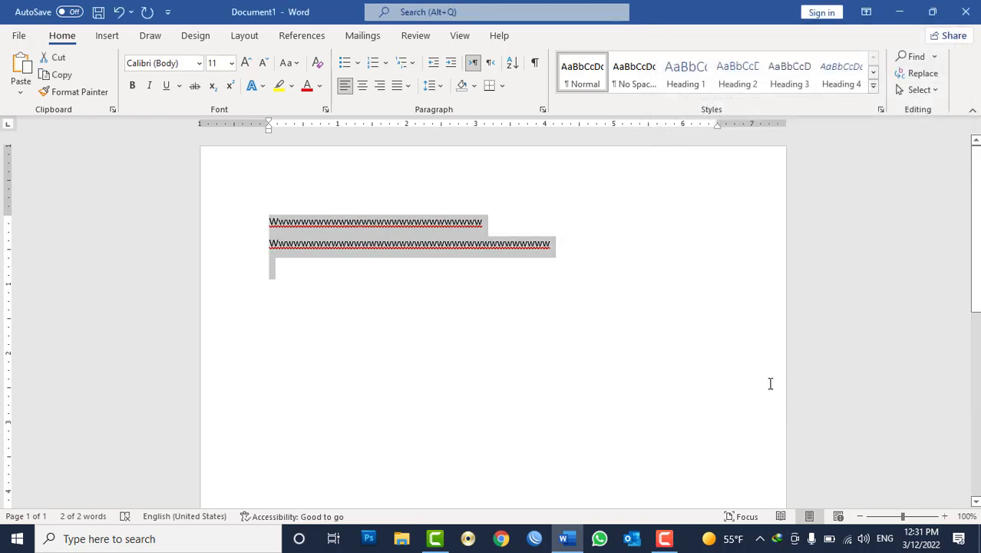
key(Delete)
text(=rand())
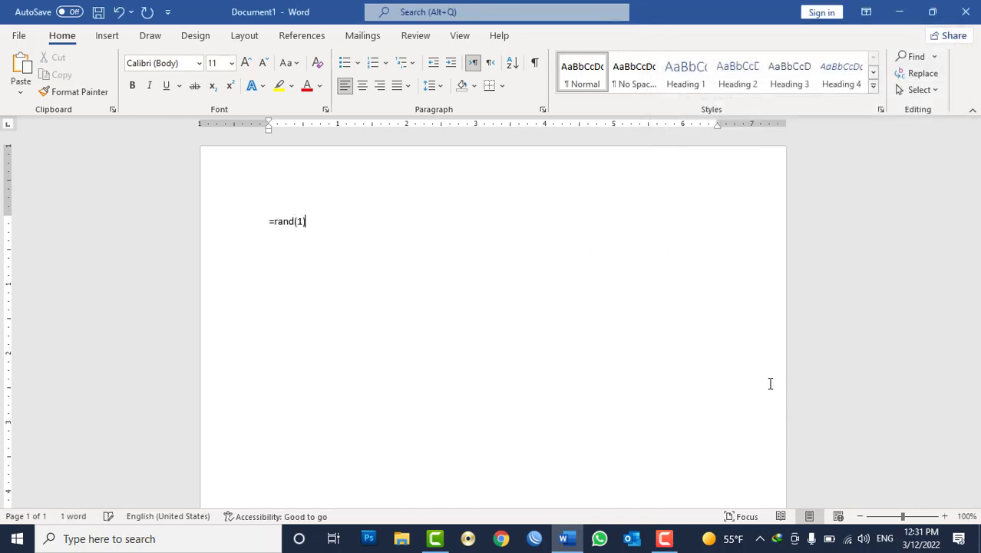
key(Return)
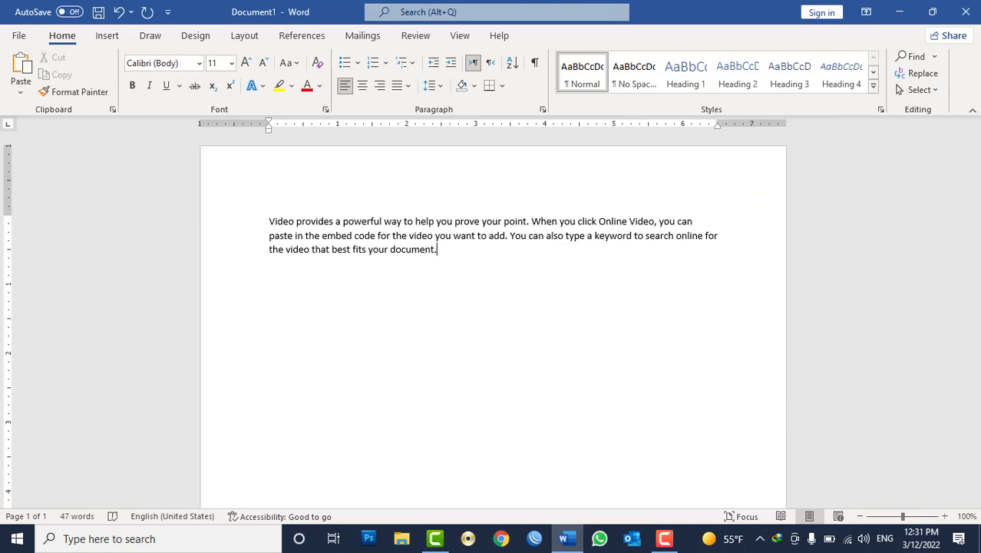
key(ctrl+Return)
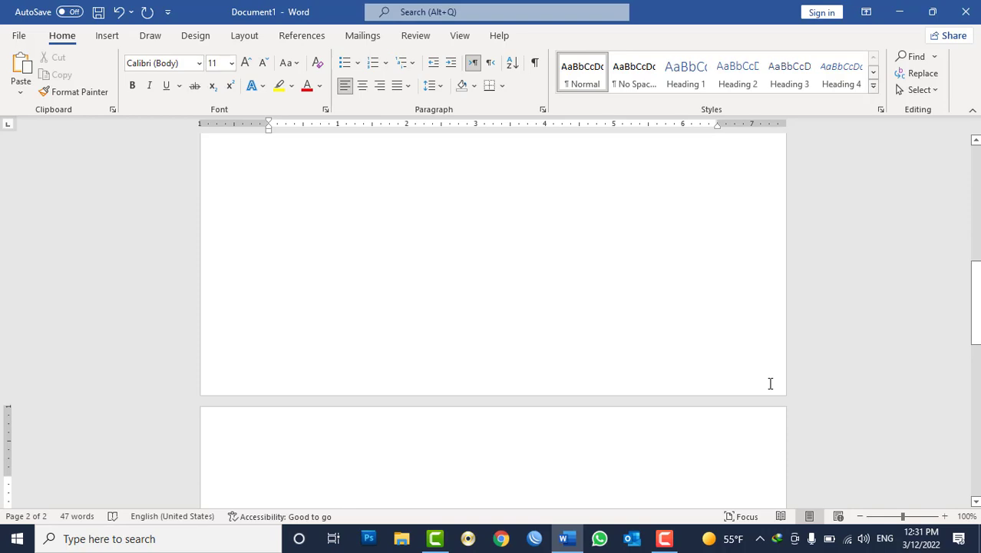
- Clear the document and set Page break before on the empty paragraph
key(ctrl+a)
key(Delete)
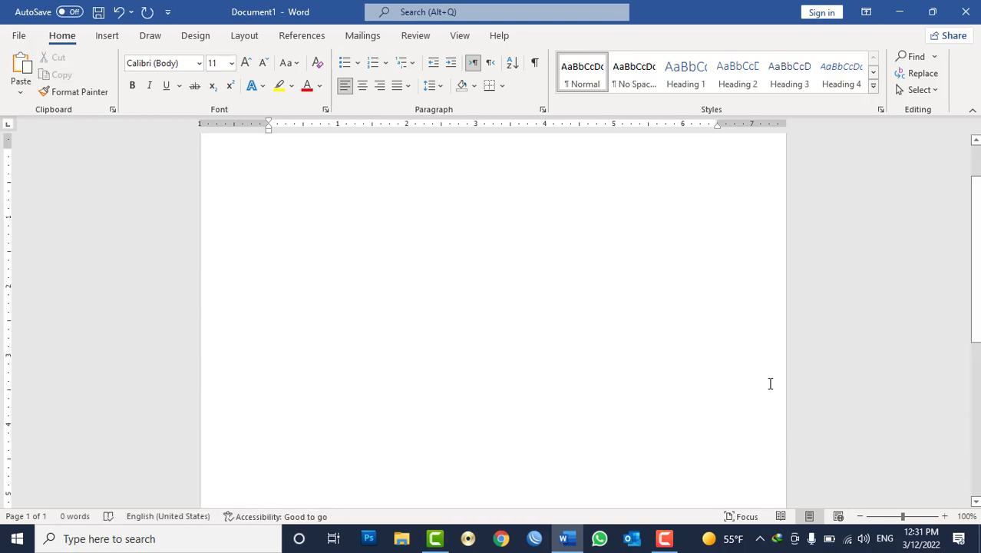
click(542, 109)
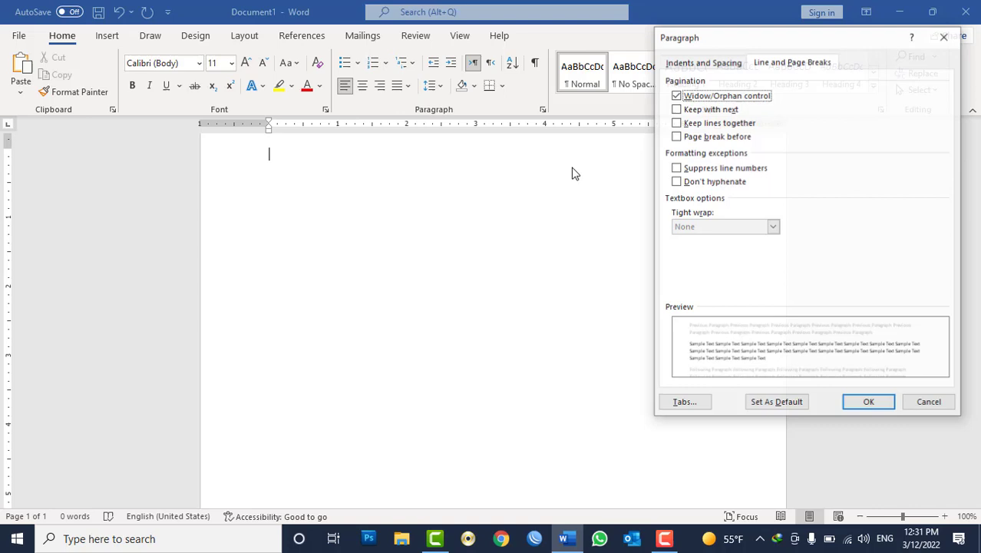
click(714, 137)
click(869, 403)
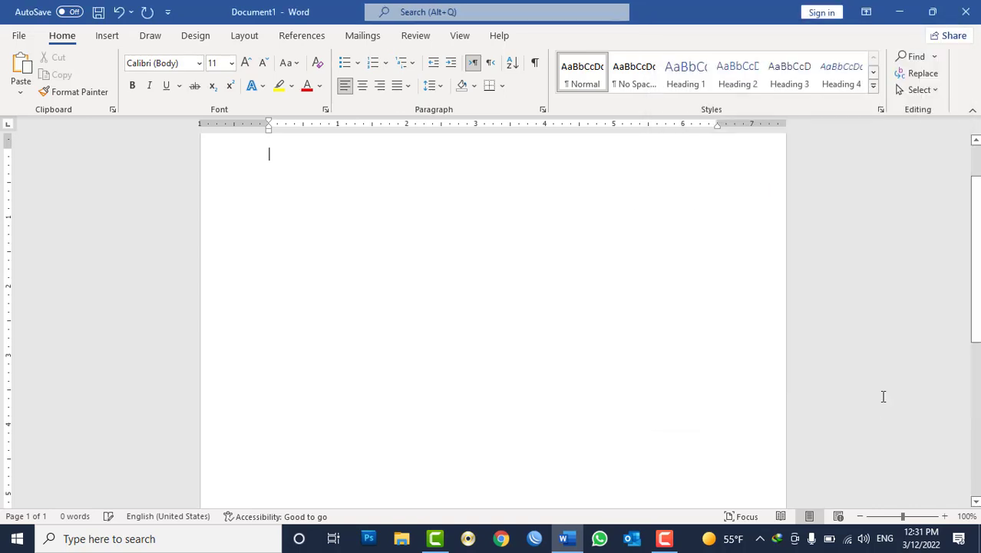
- Type a line of w letters, then generate a sample paragraph with =rand(1)
text(wwwwwwwwwwwwwwwwwwwwwwwwwwwwwwwwwww)
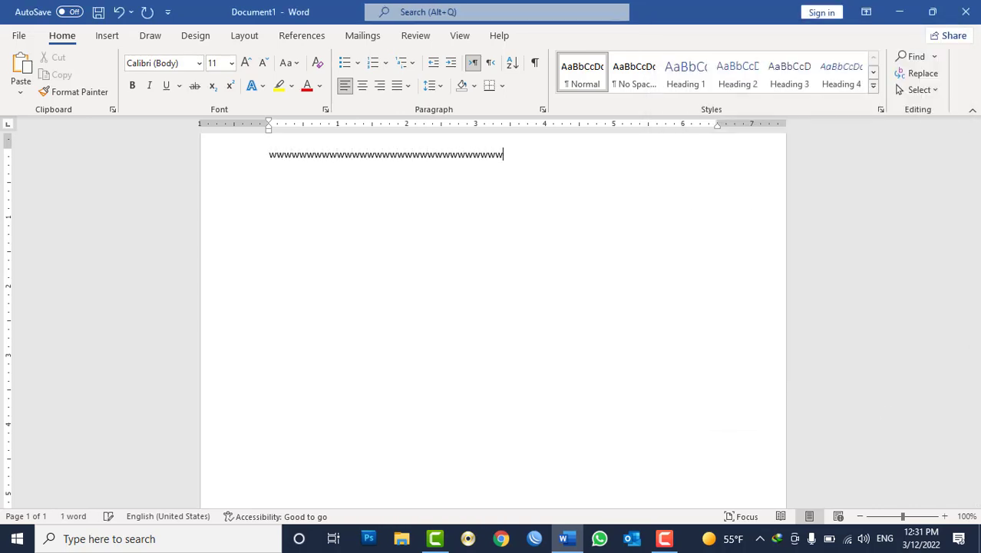
key(Return)
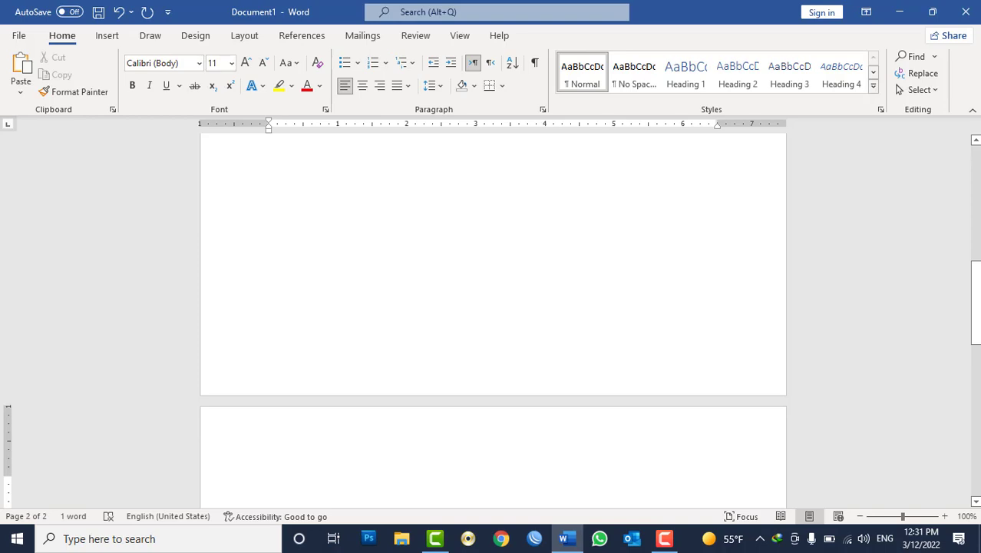
text(=rand(1)
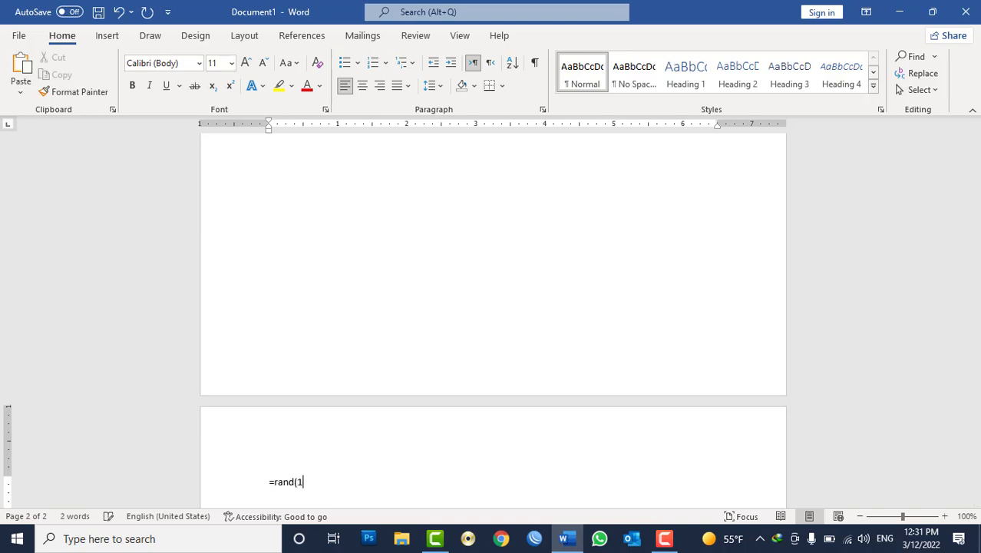
key(Return)
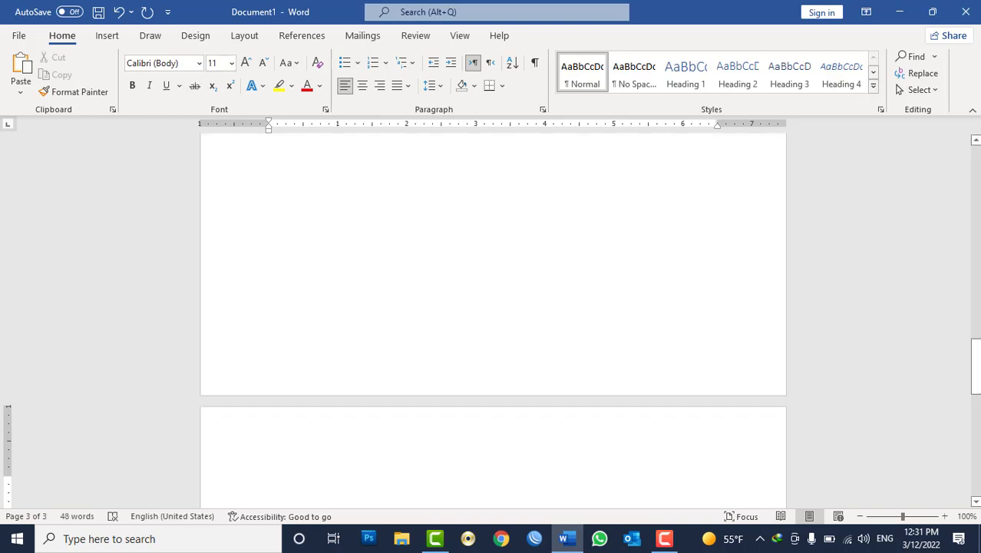
- Select the Video paragraph and bring up its paragraph pagination settings
scroll(636, 271, down, 3)
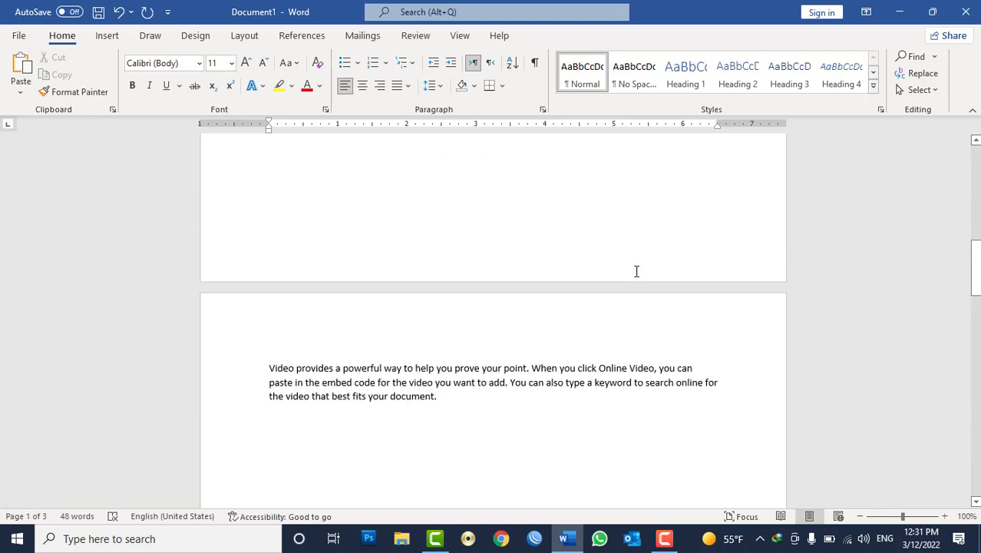
scroll(499, 422, up, 4)
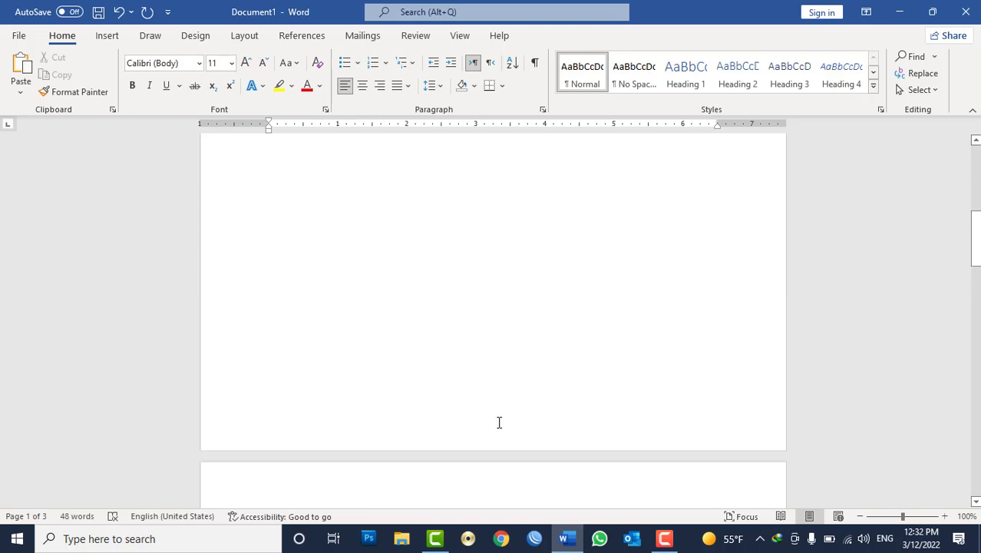
scroll(499, 422, up, 3)
scroll(498, 424, down, 3)
scroll(498, 426, down, 3)
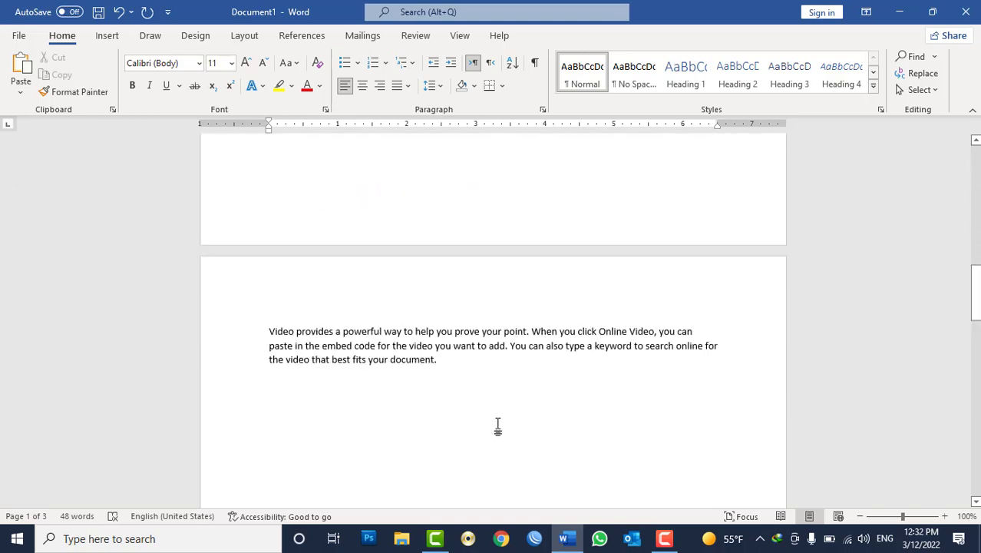
scroll(315, 256, up, 6)
scroll(324, 267, down, 8)
scroll(286, 369, up, 5)
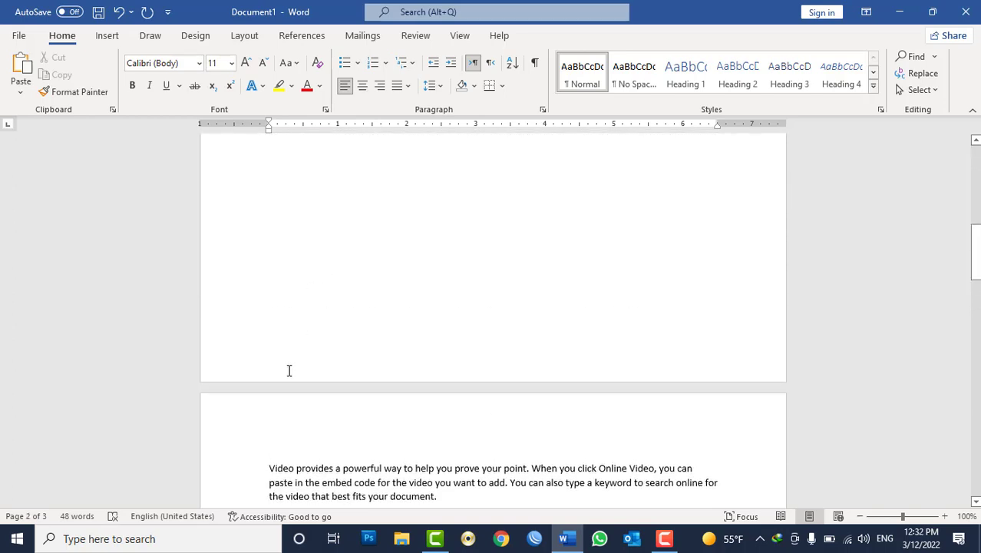
click(262, 471)
scroll(415, 168, down, 2)
scroll(430, 161, down, 2)
click(542, 110)
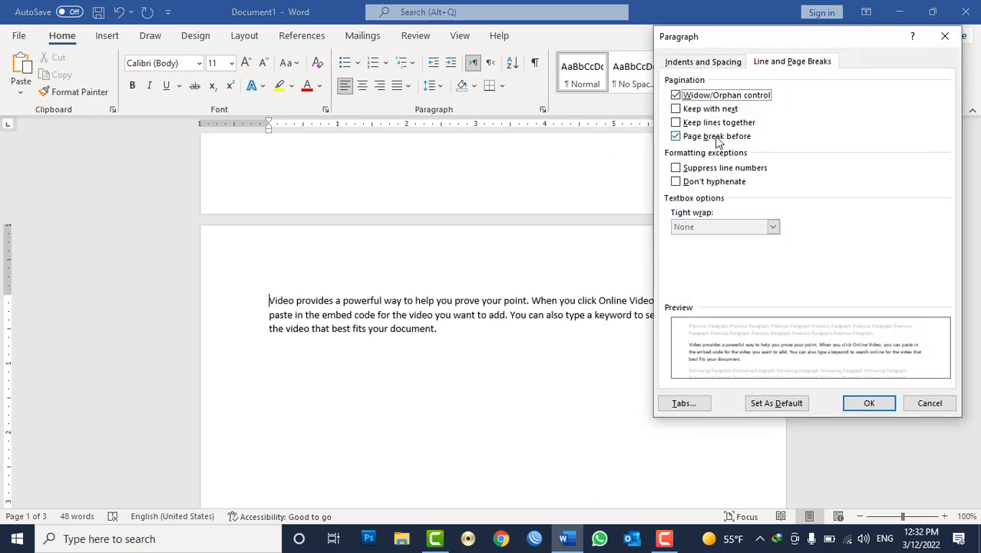
- For the Video paragraph, clear Page break before and turn on Keep with next
click(717, 138)
click(714, 110)
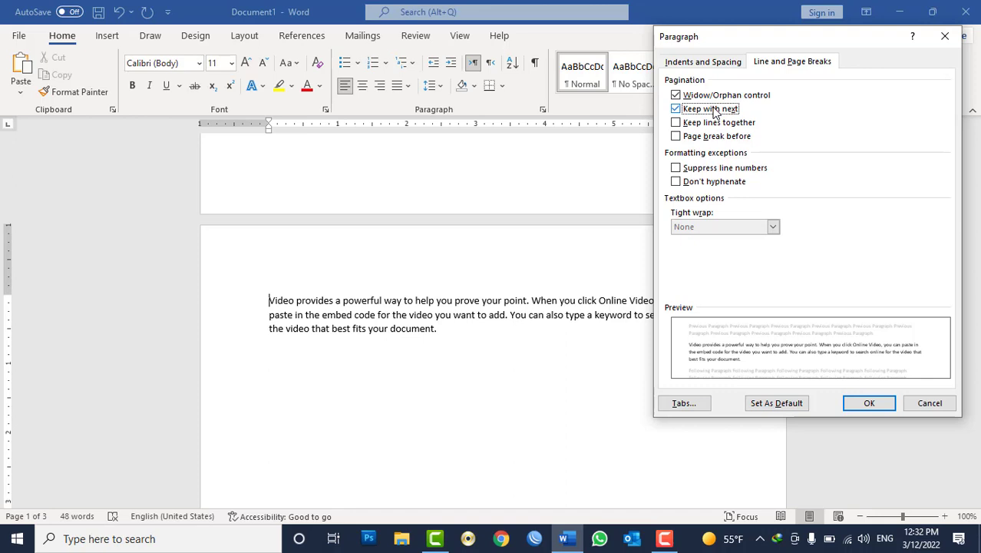
click(876, 403)
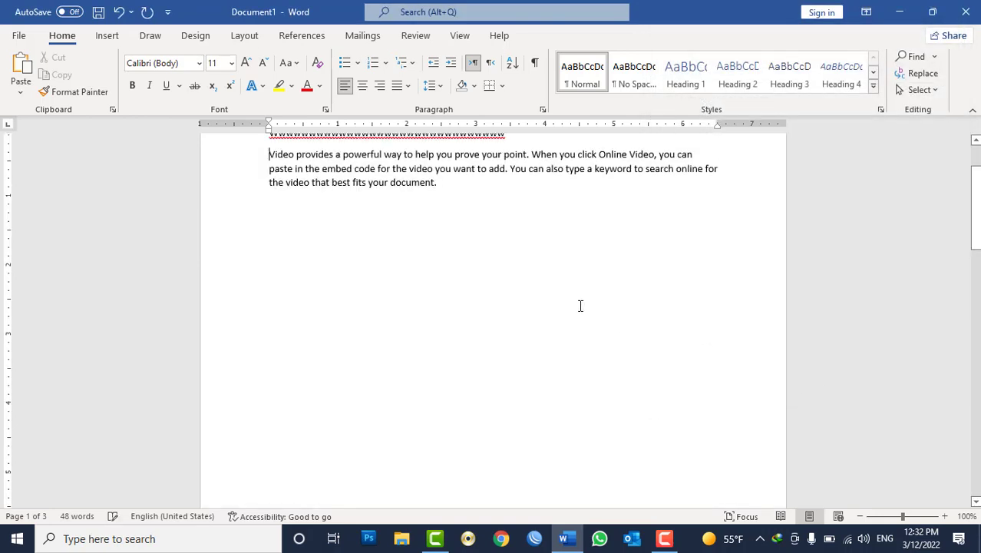
- Type a line of w's on the blank page and give it Page break before and Keep with next
scroll(580, 305, down, 5)
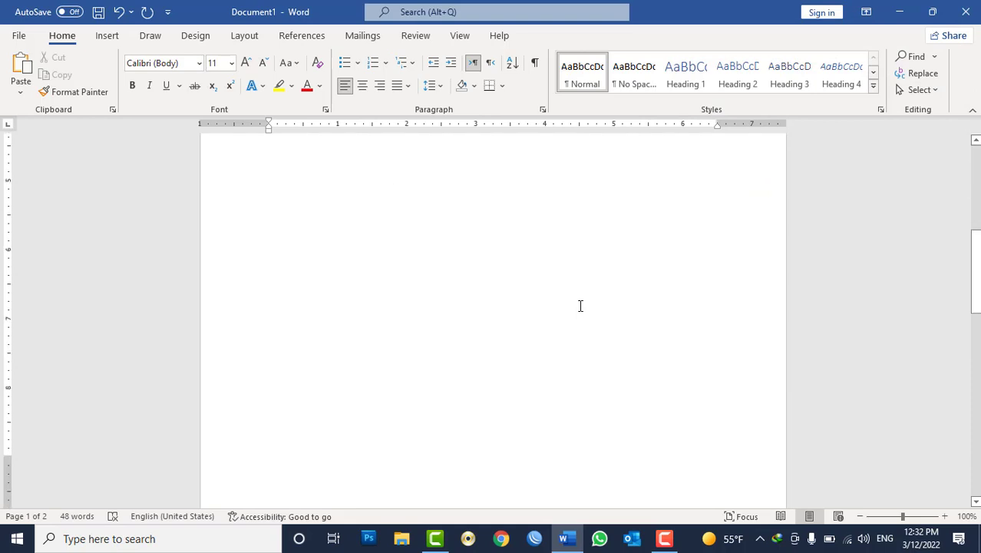
scroll(576, 307, down, 5)
scroll(460, 291, down, 4)
click(275, 200)
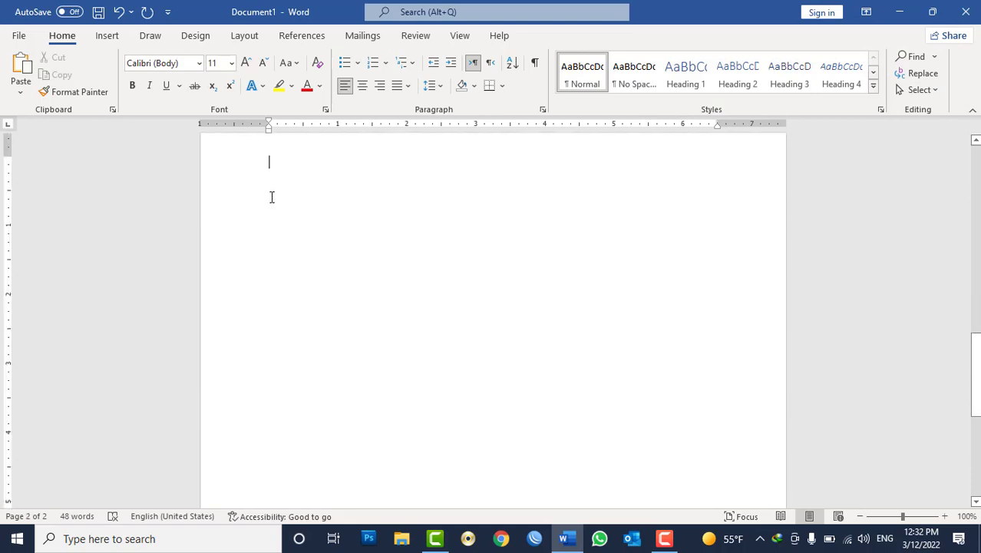
text(wwwwwwwwwwwwwwwwwwwwwwwwwwwwwwwwwwwwwwwwwwwww)
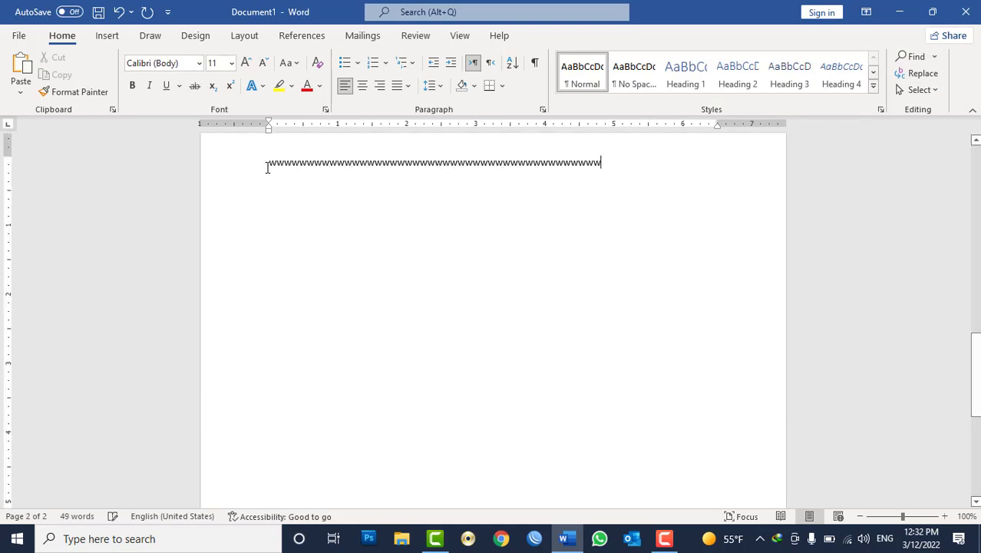
key(Home)
click(541, 112)
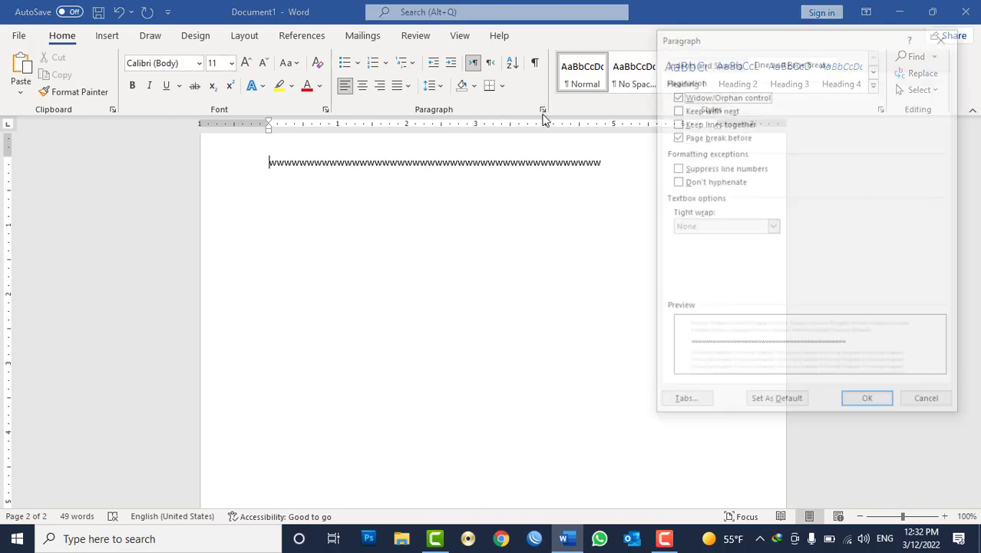
click(715, 138)
click(712, 112)
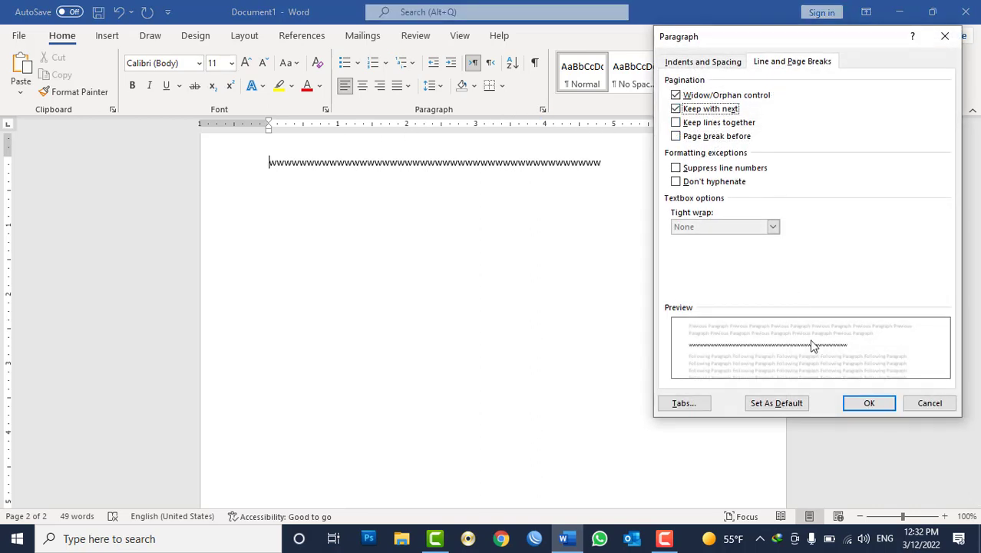
click(873, 404)
- Select and delete all text, leaving an empty page
scroll(538, 354, up, 4)
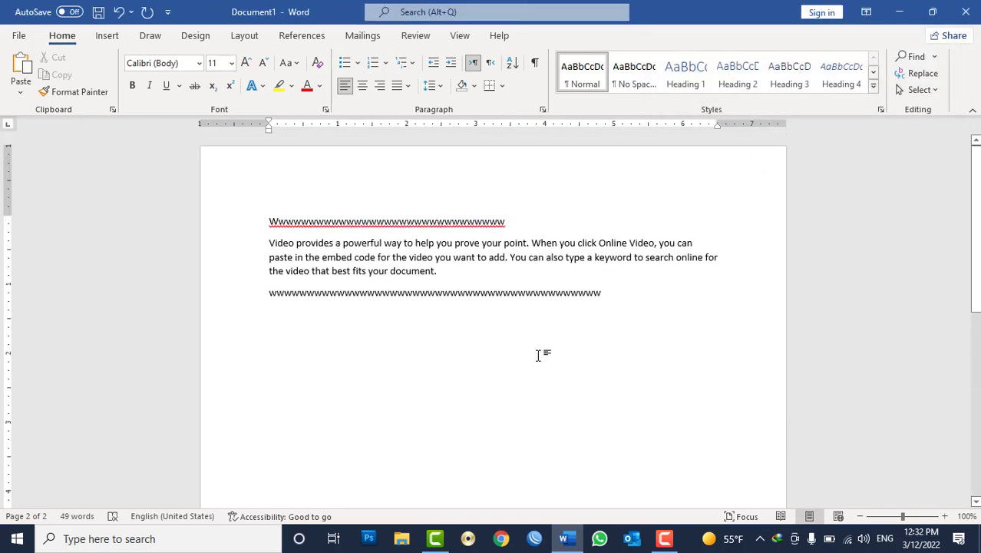
key(ctrl+a)
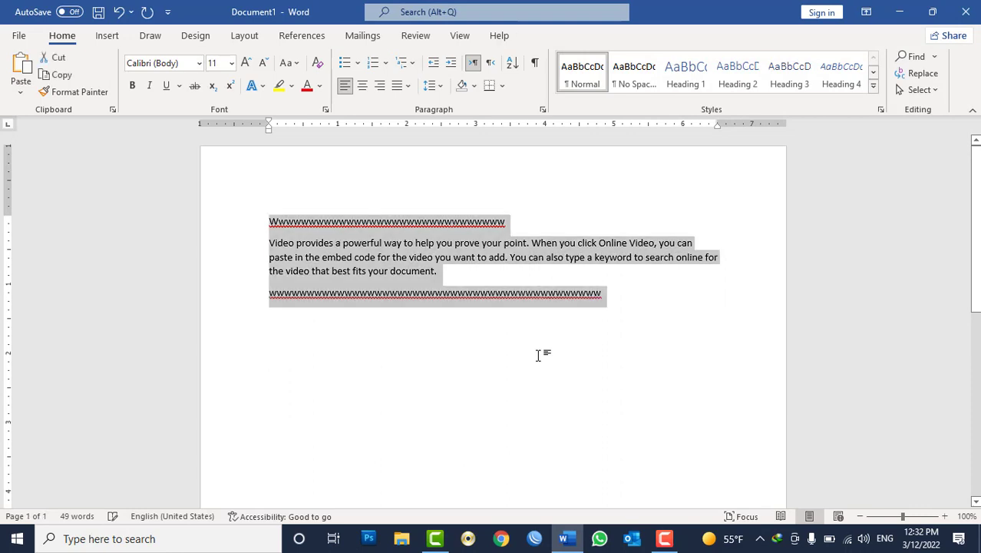
key(Delete)
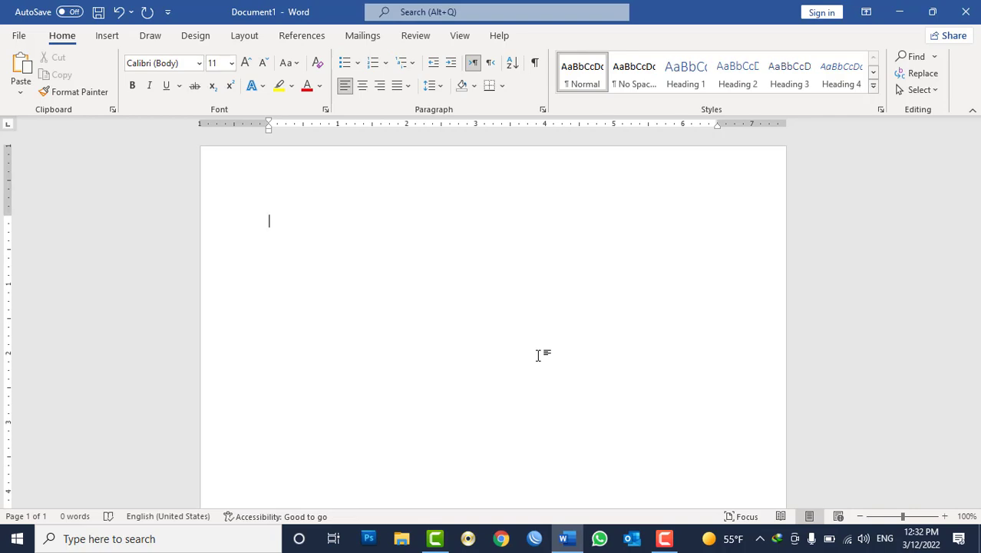
- Generate three sample paragraphs with =rand and select all the text
click(543, 109)
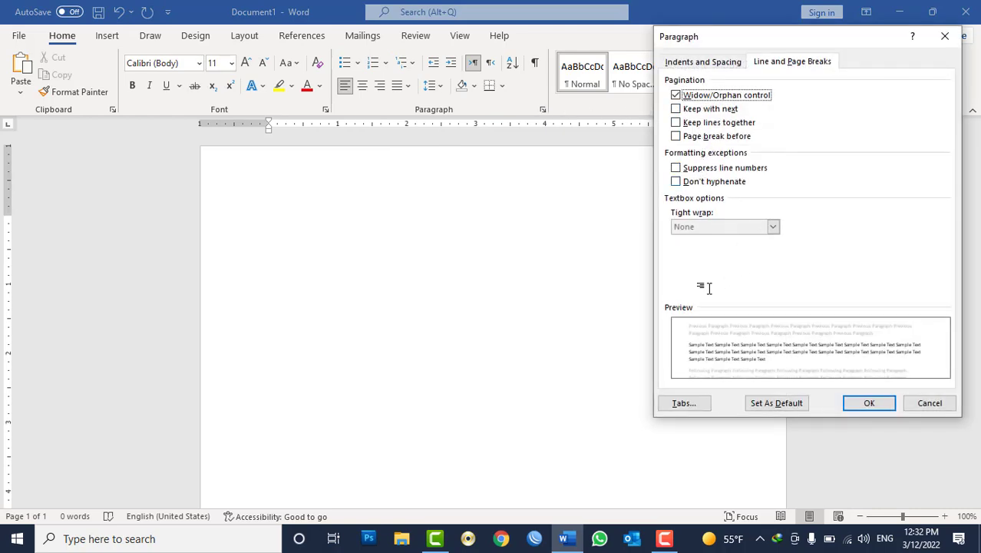
key(Escape)
text(=rand)
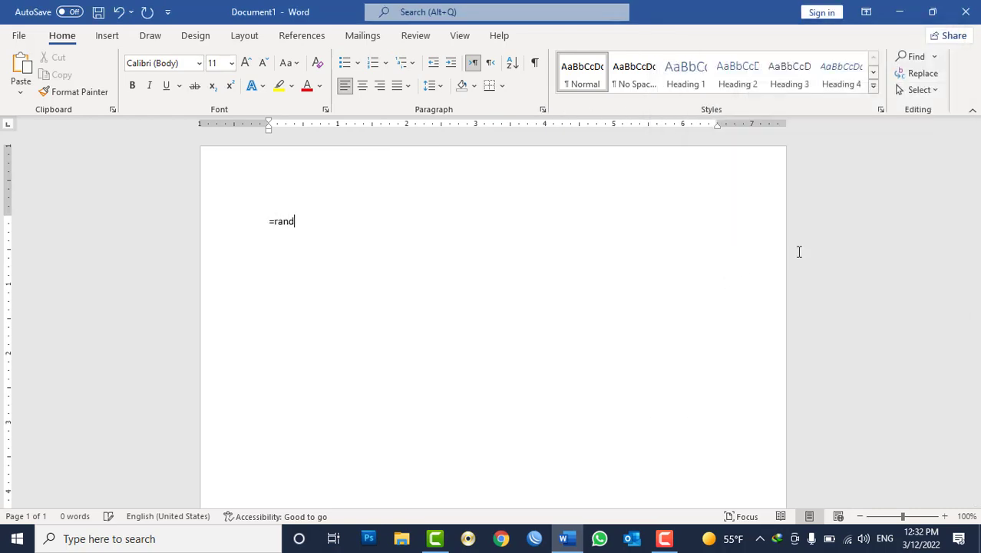
text())
key(Return)
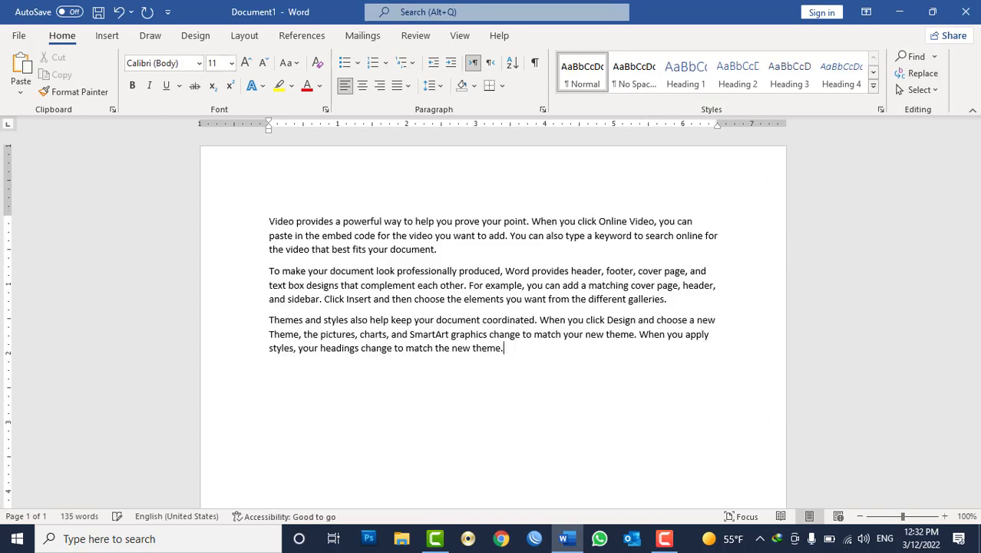
key(ctrl+a)
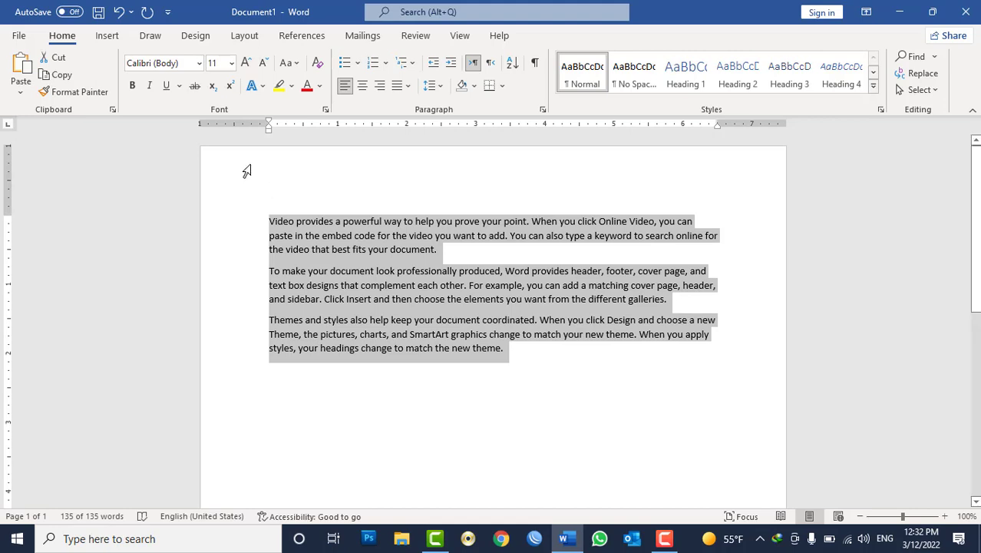
- Show the Print preview and its Page Setup dialog on the Layout tab
click(13, 37)
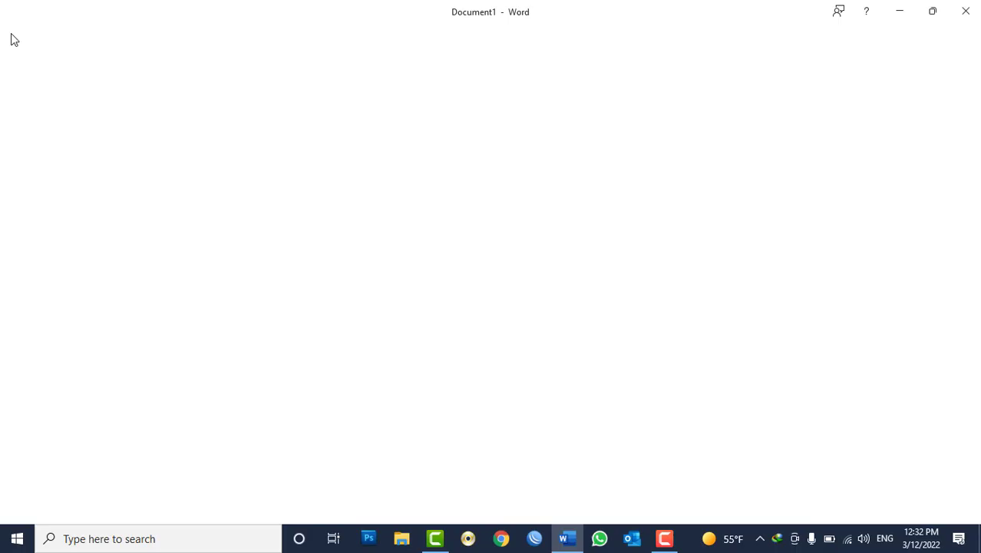
click(49, 287)
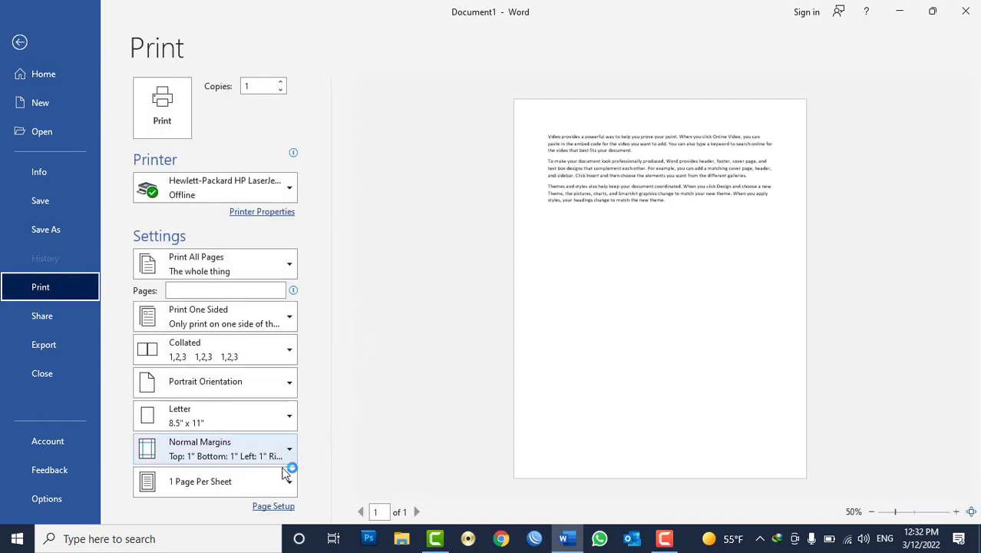
click(273, 506)
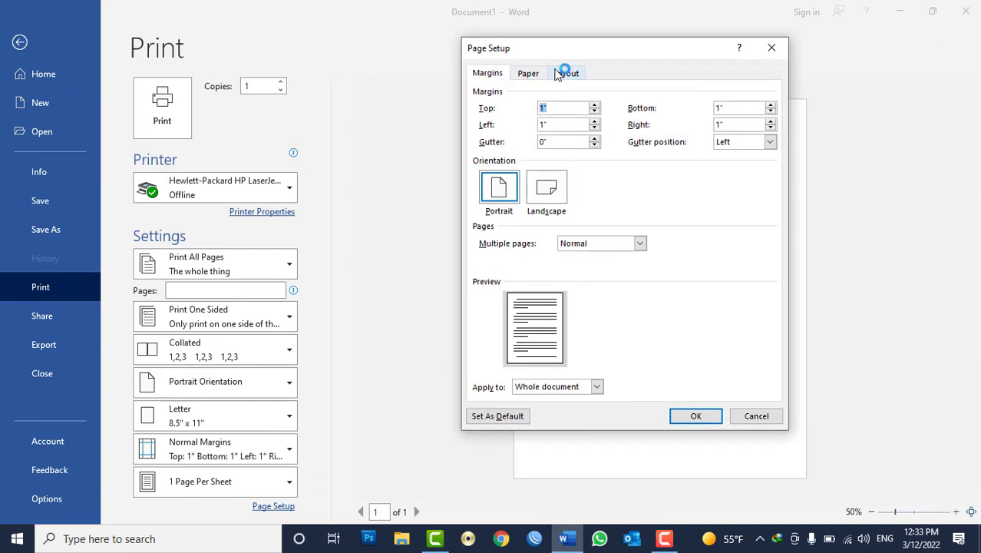
click(564, 73)
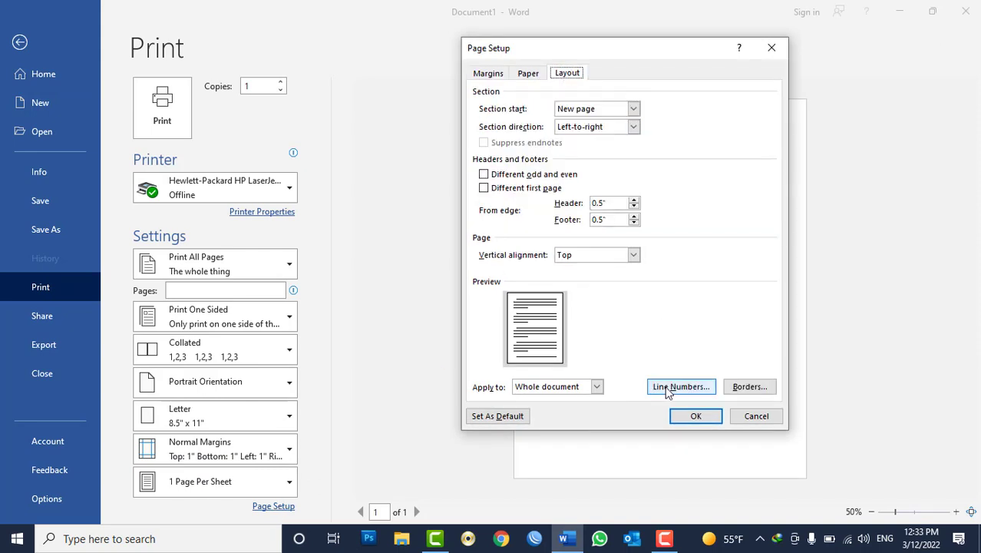
- Cancel Page Setup, return to the document, and select all text
click(751, 416)
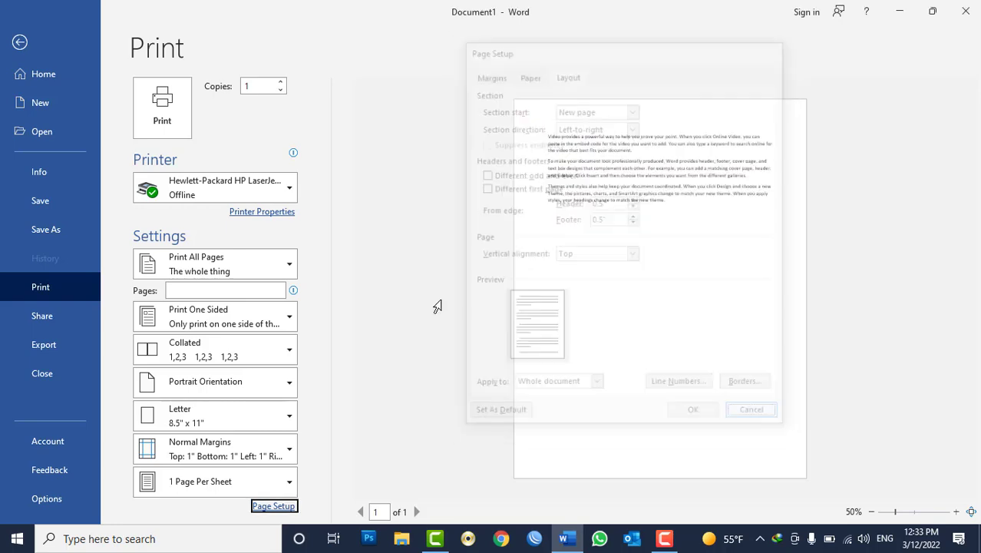
click(21, 42)
key(ctrl+a)
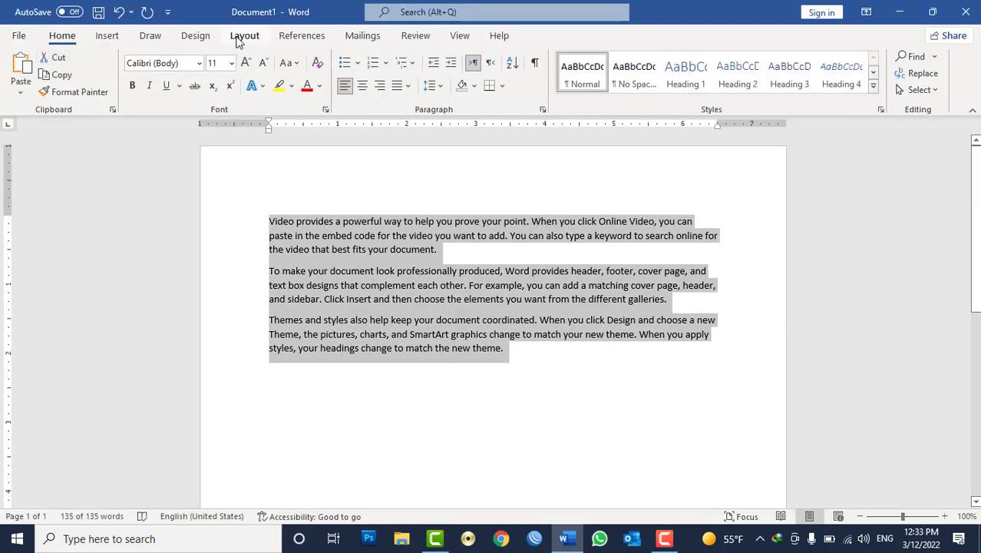
- Turn on line numbering through Layout > Page Setup > Line Numbers, restarting each page
click(239, 37)
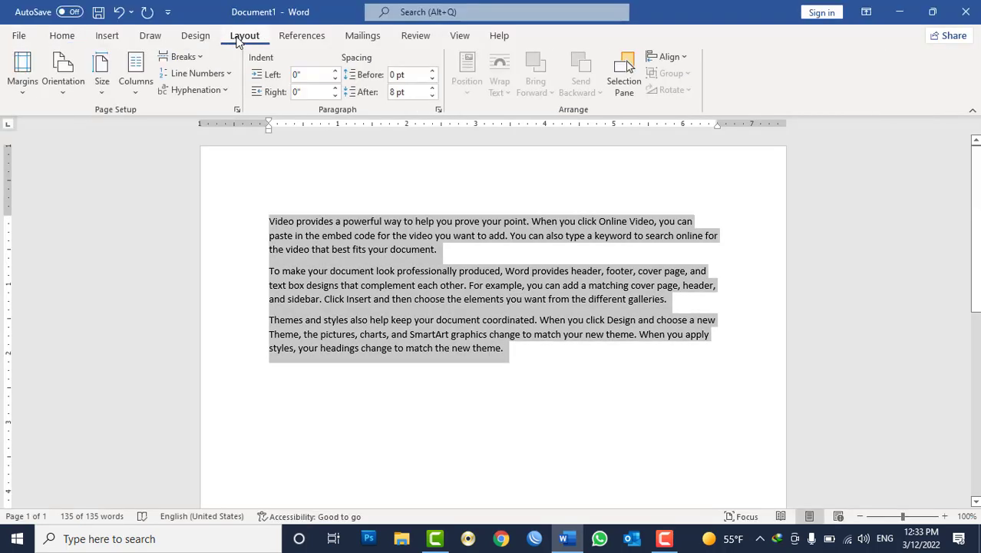
click(237, 110)
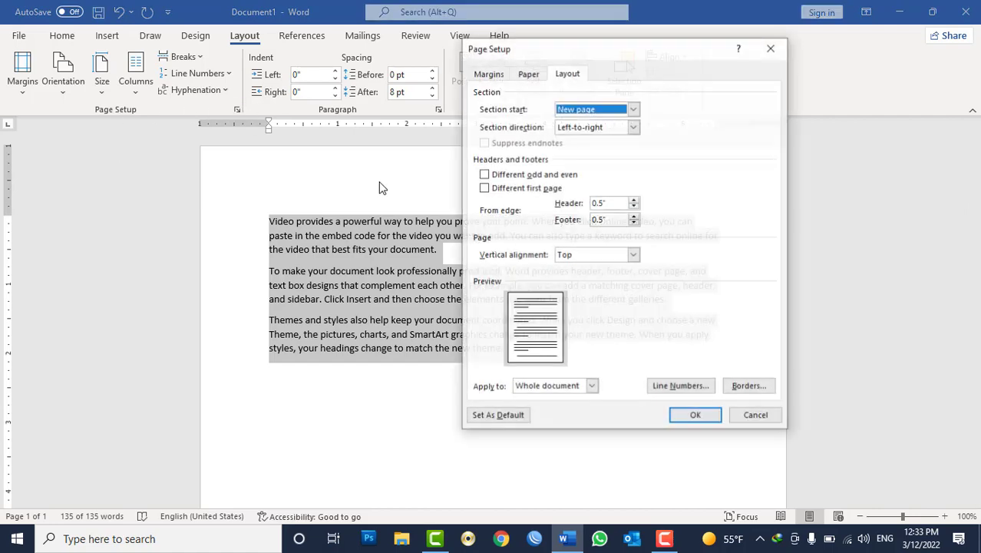
click(698, 388)
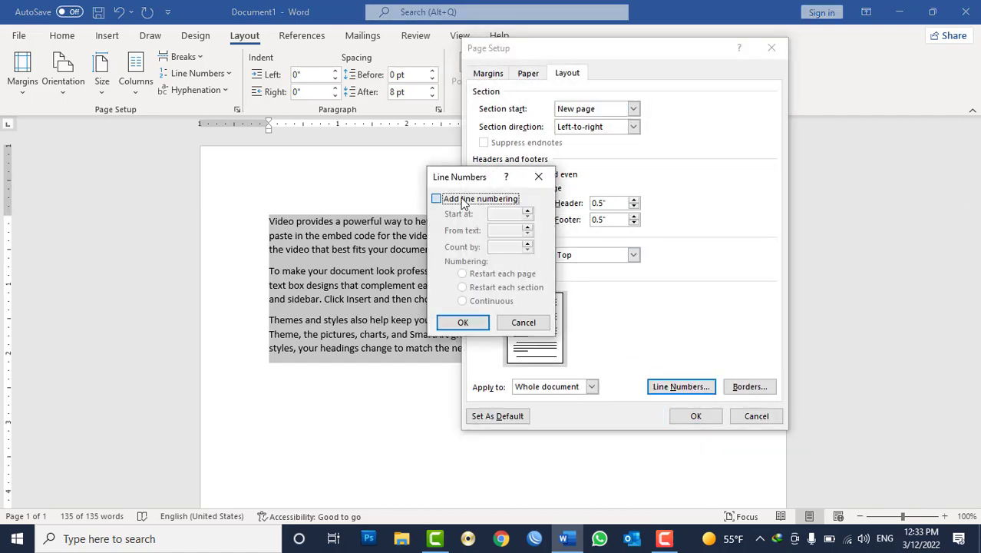
click(462, 200)
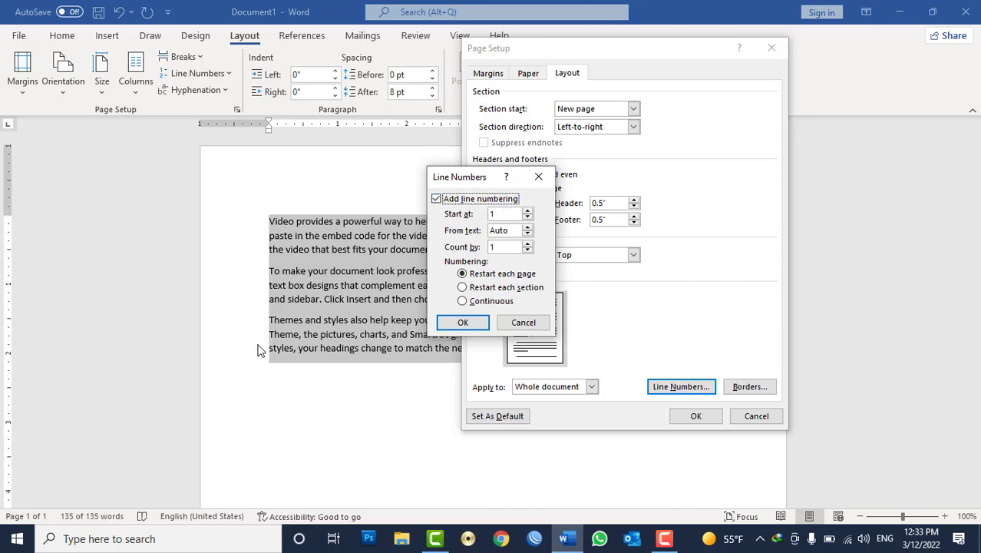
click(507, 213)
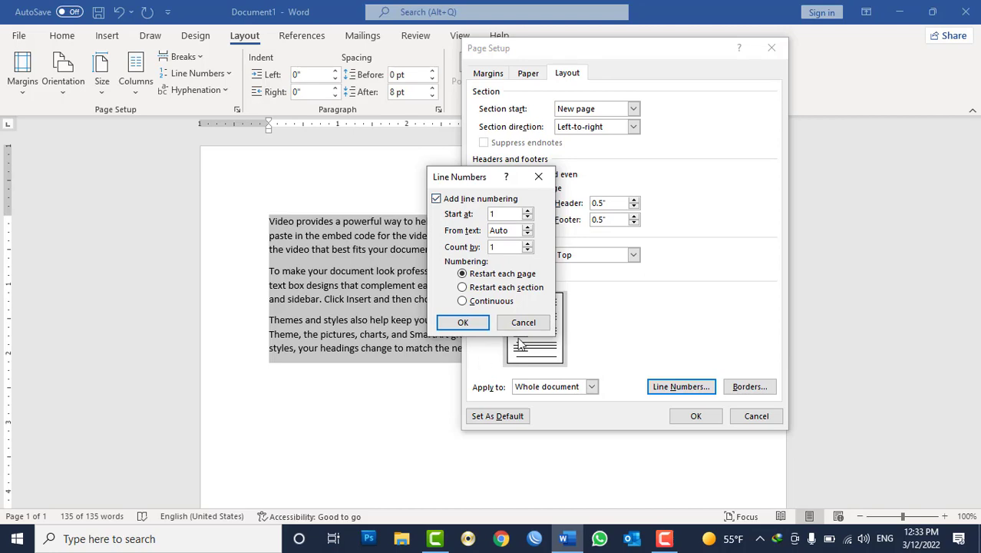
click(463, 322)
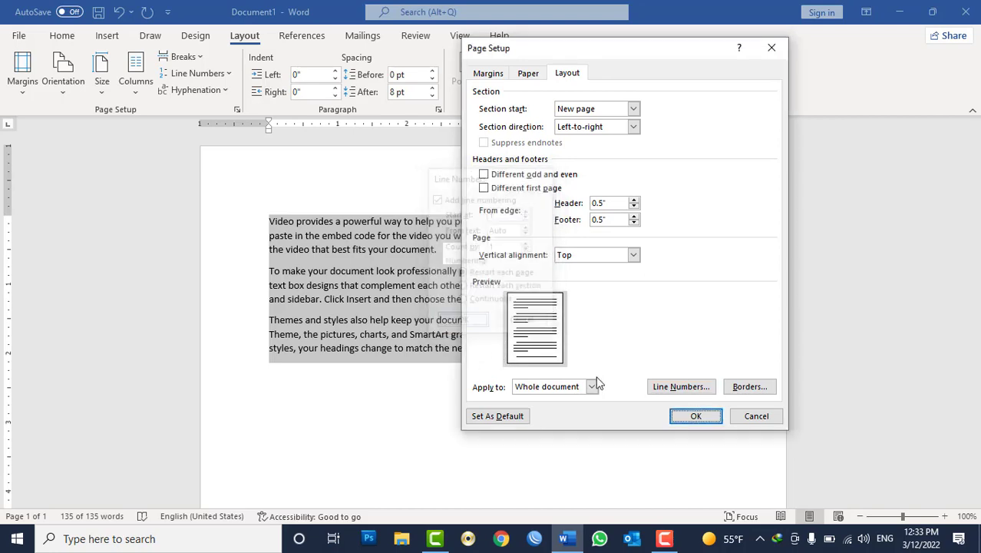
click(695, 416)
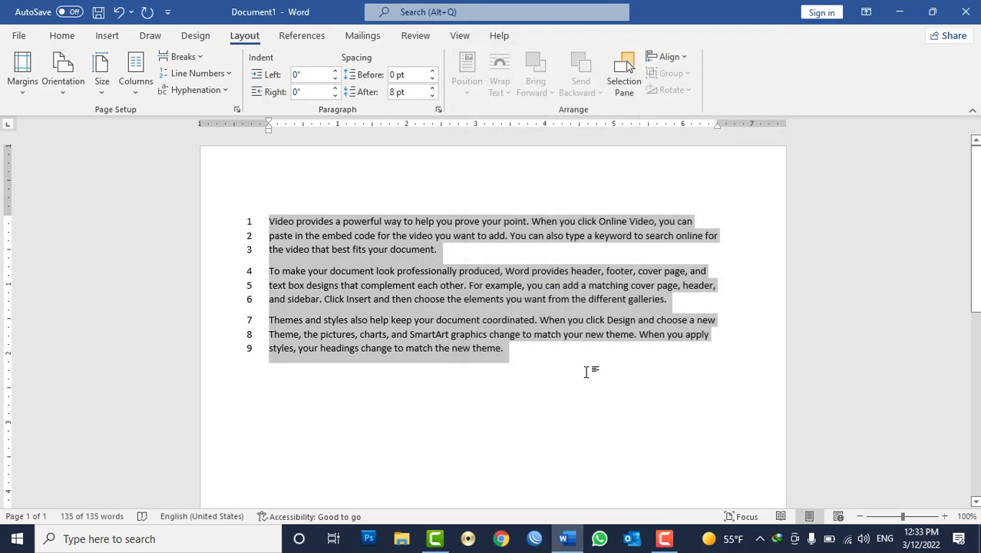
- Suppress line numbers for the second paragraph in its paragraph settings
click(480, 287)
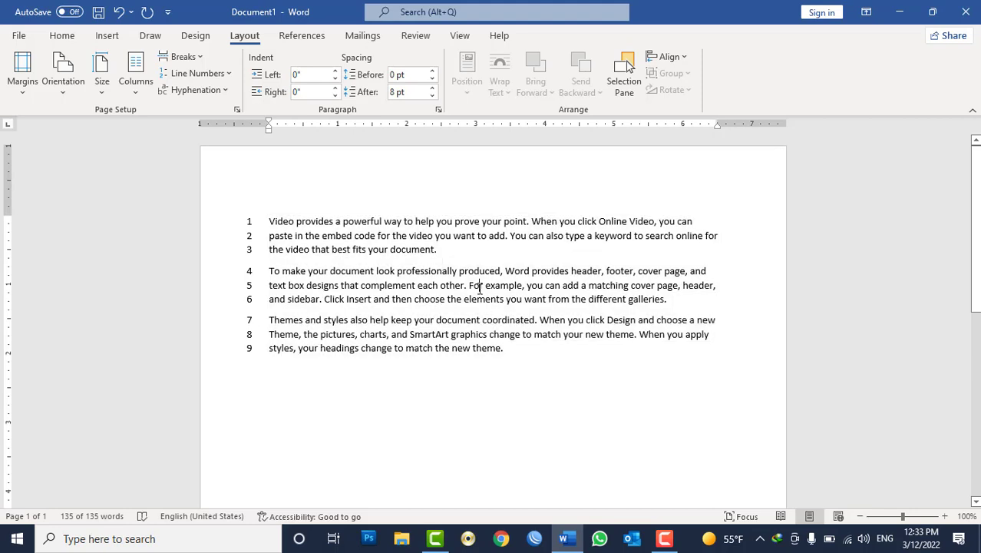
triple_click(480, 287)
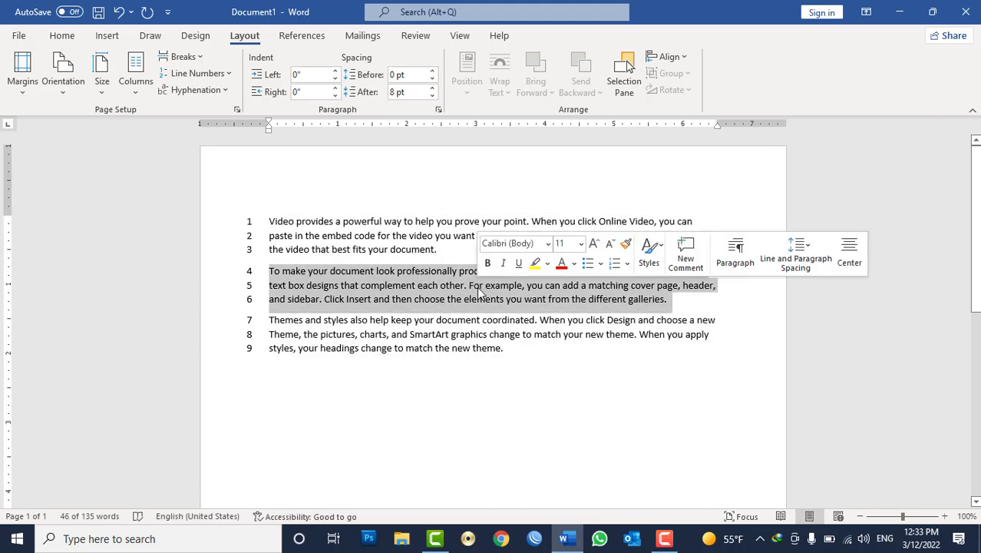
click(67, 37)
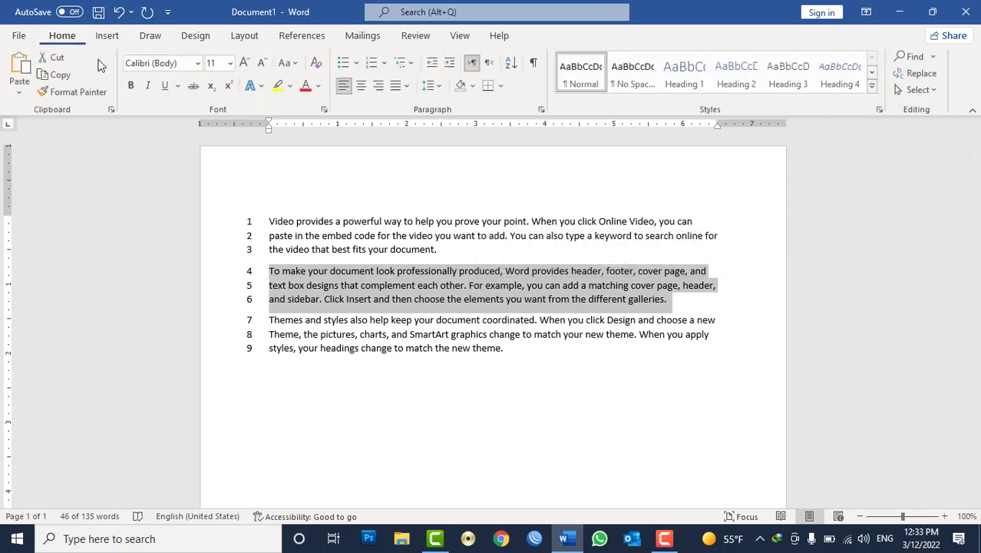
click(542, 109)
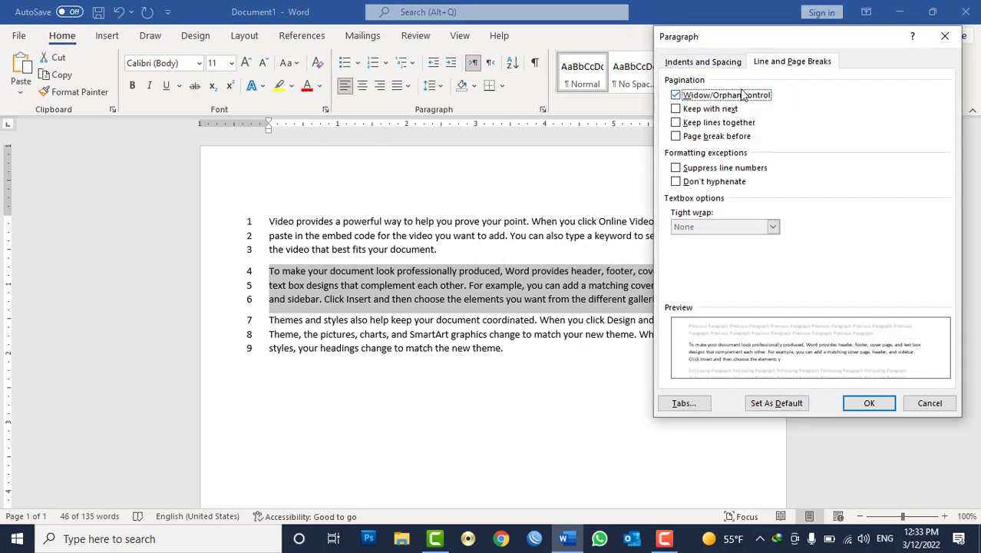
click(705, 174)
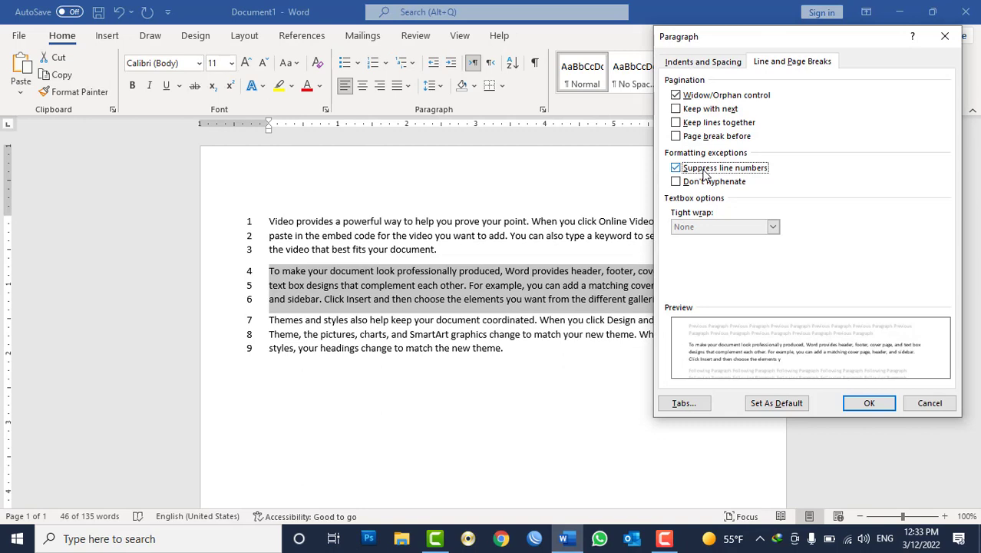
click(868, 404)
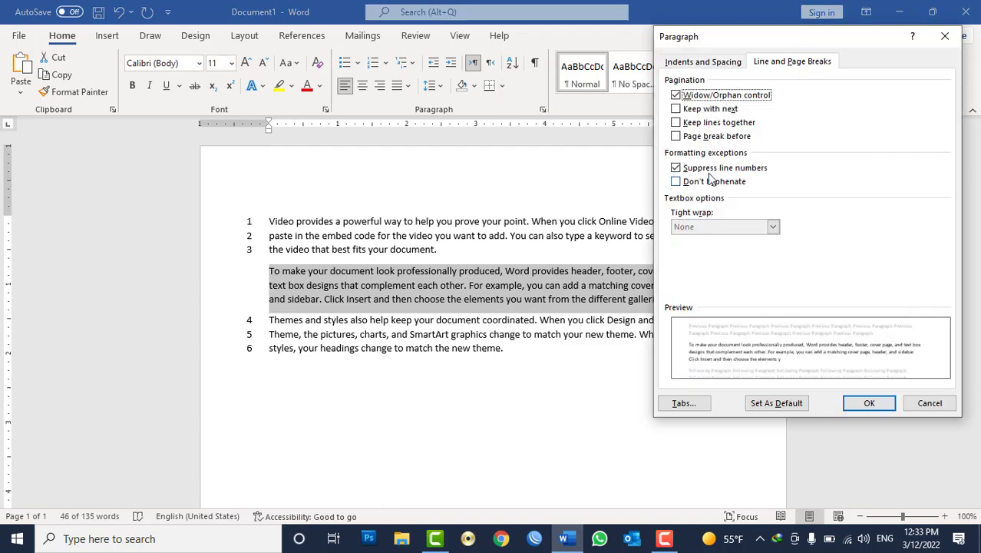
click(709, 169)
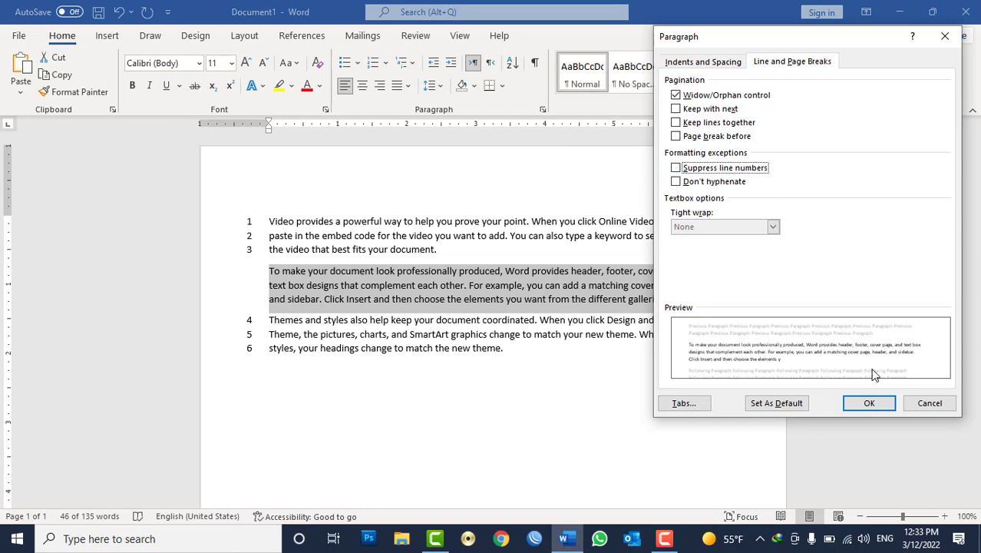
click(929, 404)
- Select various paragraphs, check the first paragraph's settings, then delete all text
drag(527, 351, 270, 320)
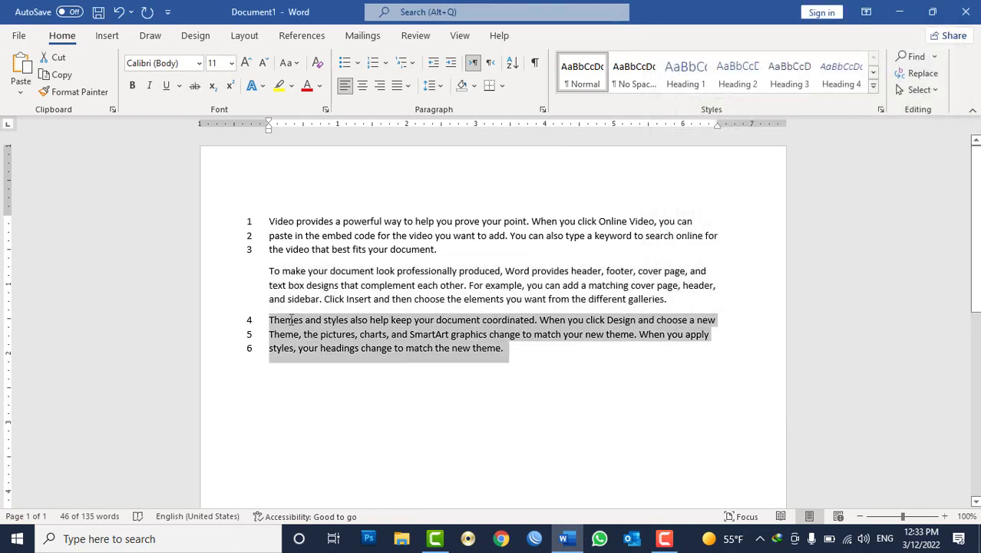
drag(442, 251, 269, 218)
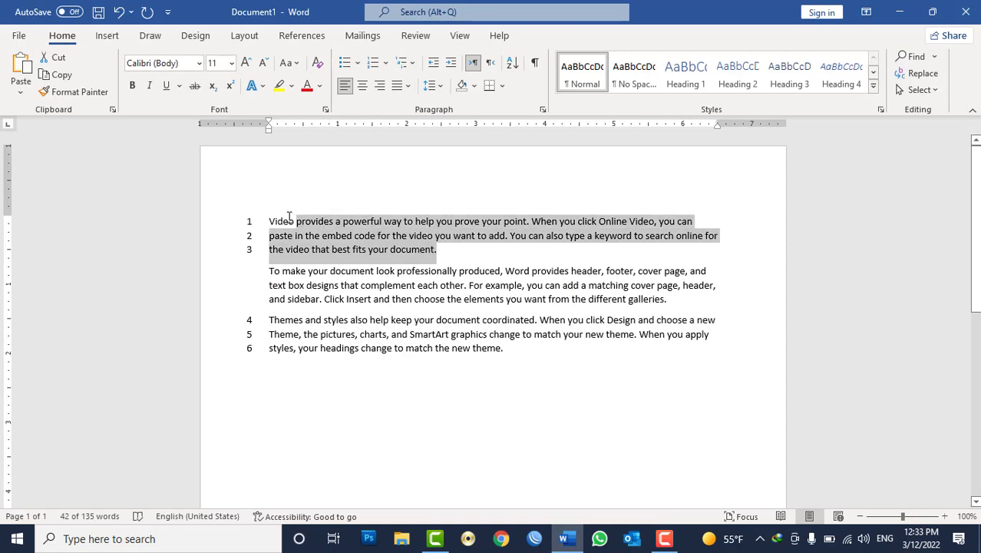
click(306, 286)
triple_click(306, 289)
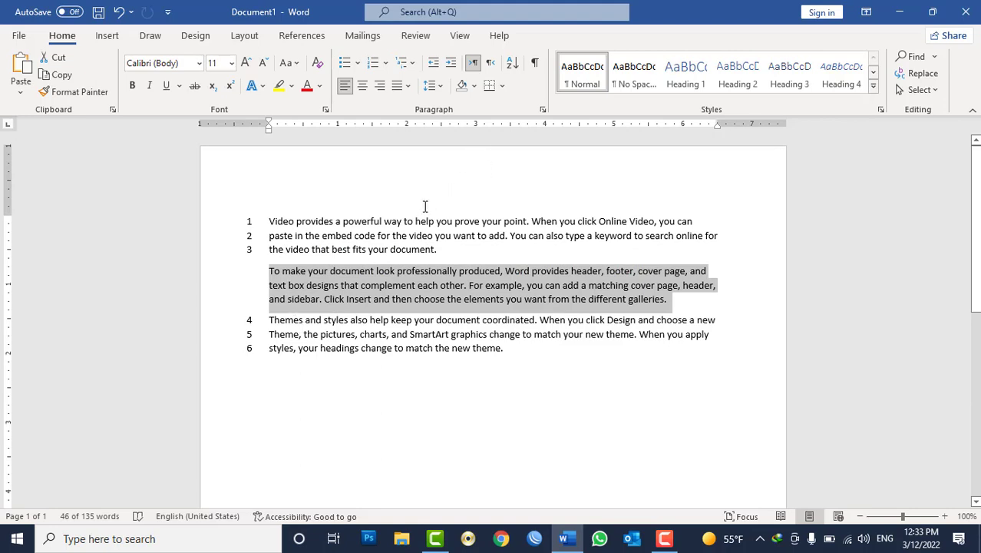
click(403, 221)
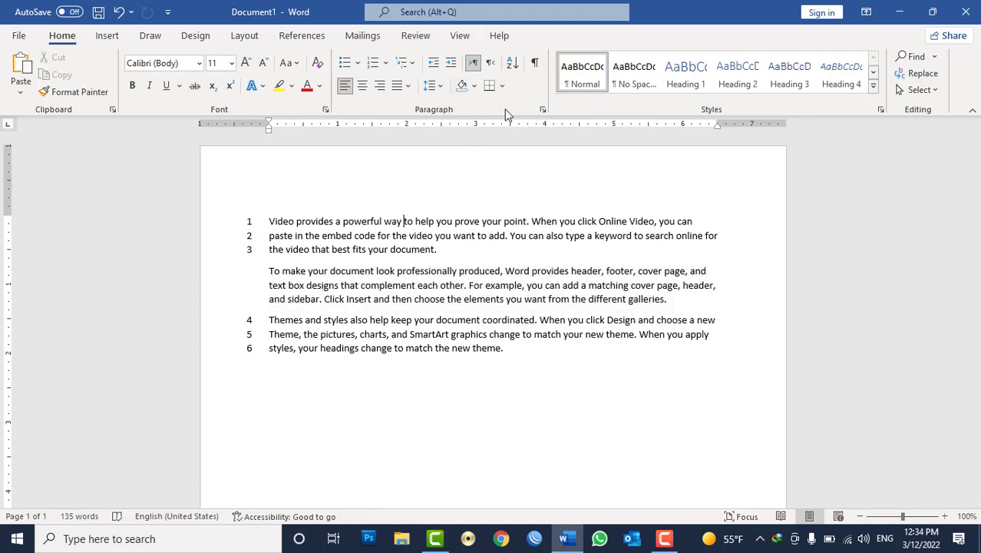
click(542, 109)
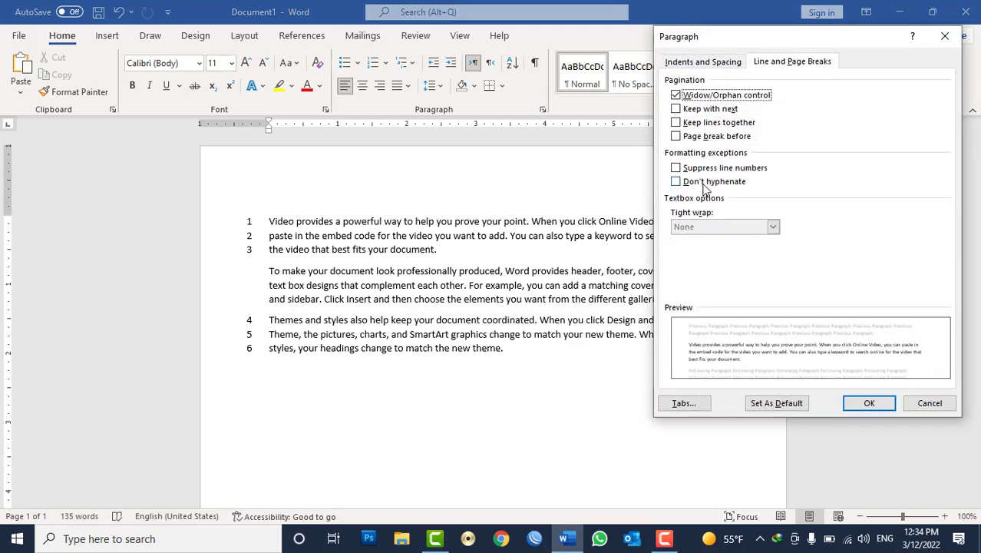
click(929, 403)
key(ctrl+a)
key(Delete)
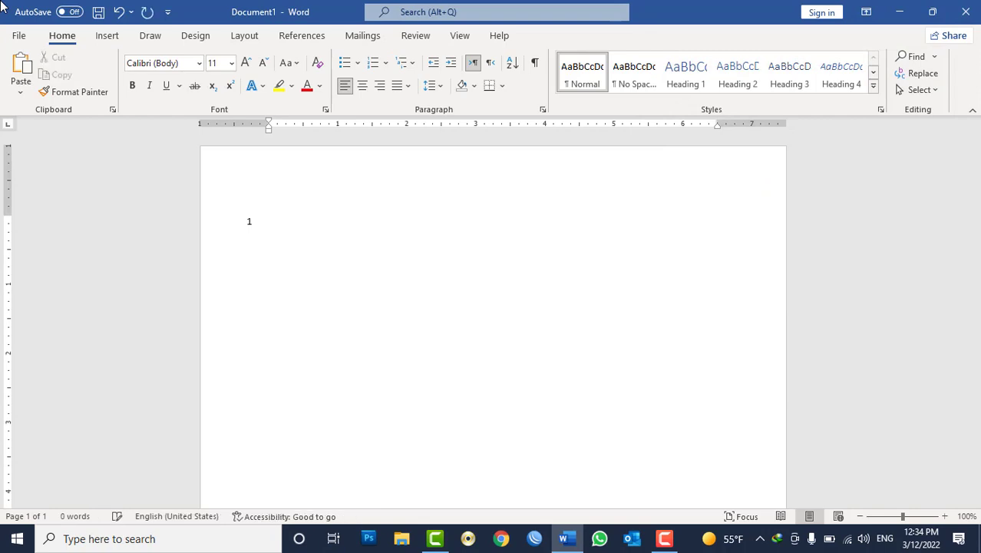
- Close Document1 without saving and start a new blank document
key(alt+F4)
key(Return)
key(ctrl+n)
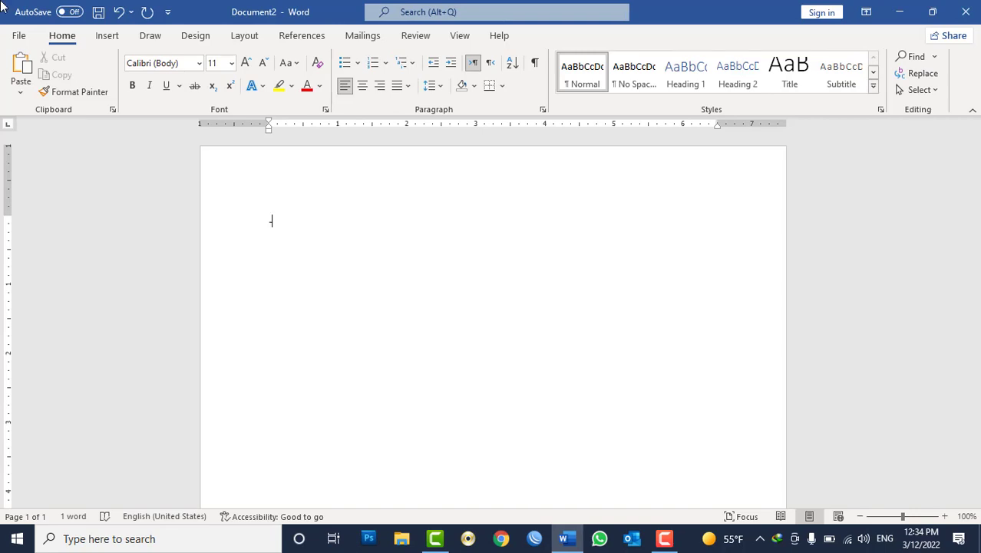
- Generate one =rand() sample paragraph and append a run of w's and 'afghanistan'
text(=rand)
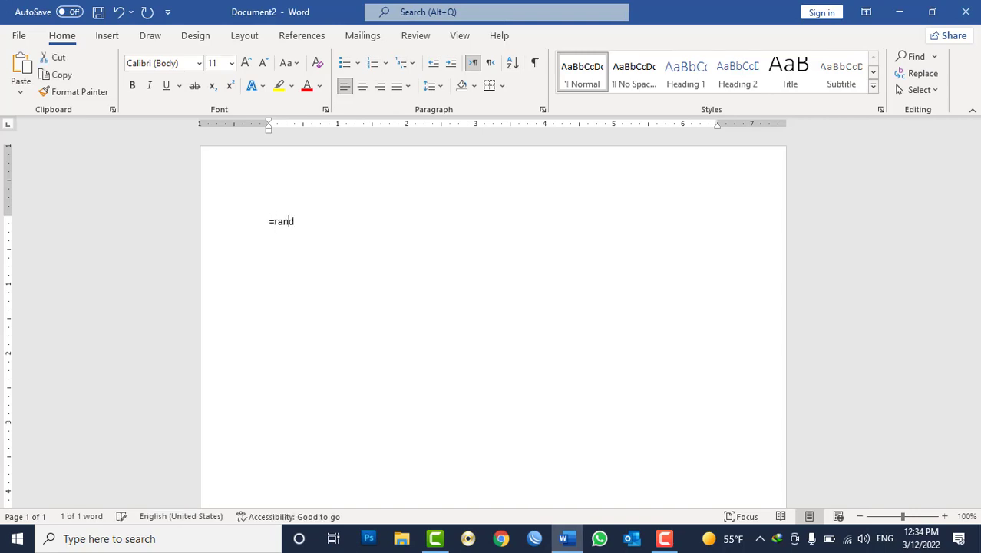
text(())
key(Return)
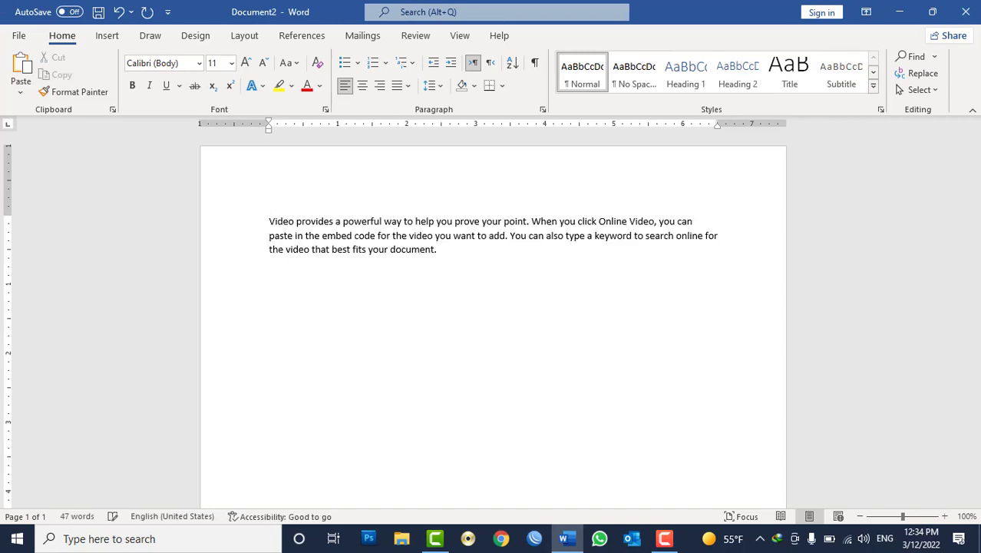
key(BackSpace)
text(wwwwwwwwwwwwwwwwwwwwwwwwwwwwwwww)
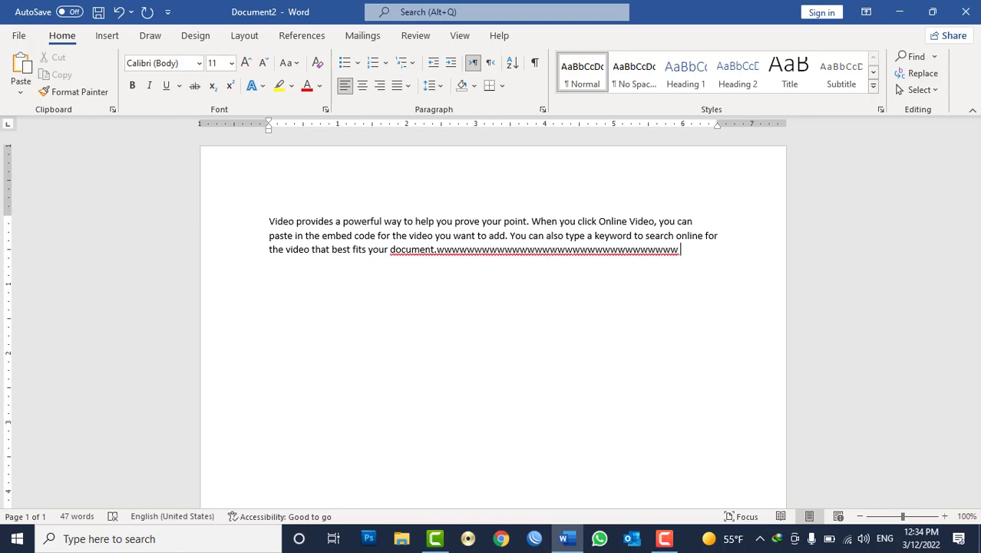
text( afghanistan)
- Turn on Automatically hyphenate document in Layout's Hyphenation Options
click(286, 40)
click(244, 38)
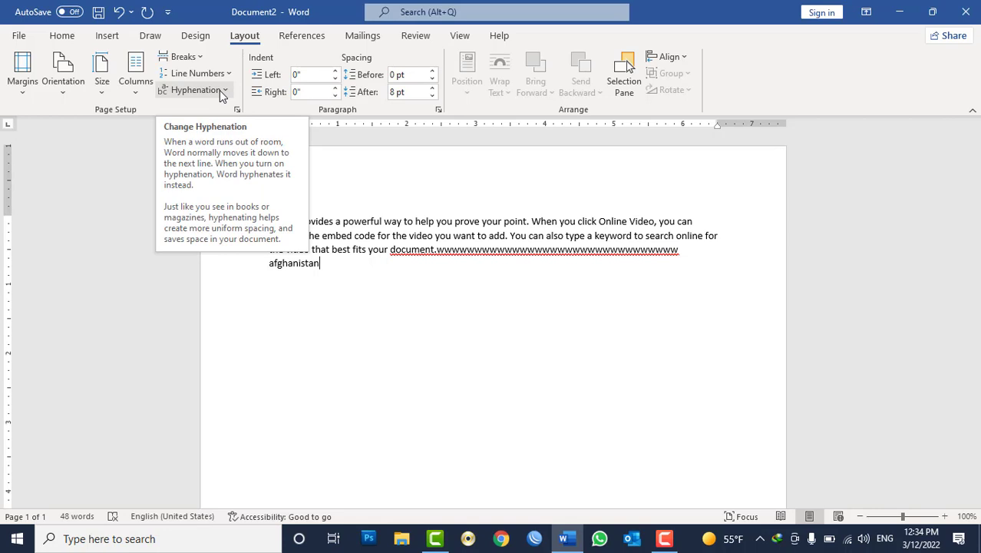
click(221, 92)
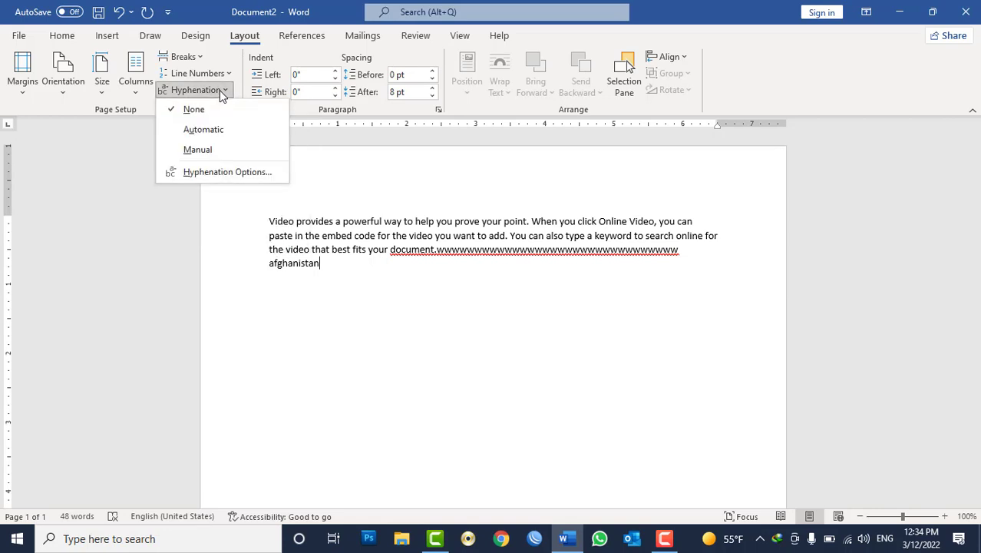
click(247, 173)
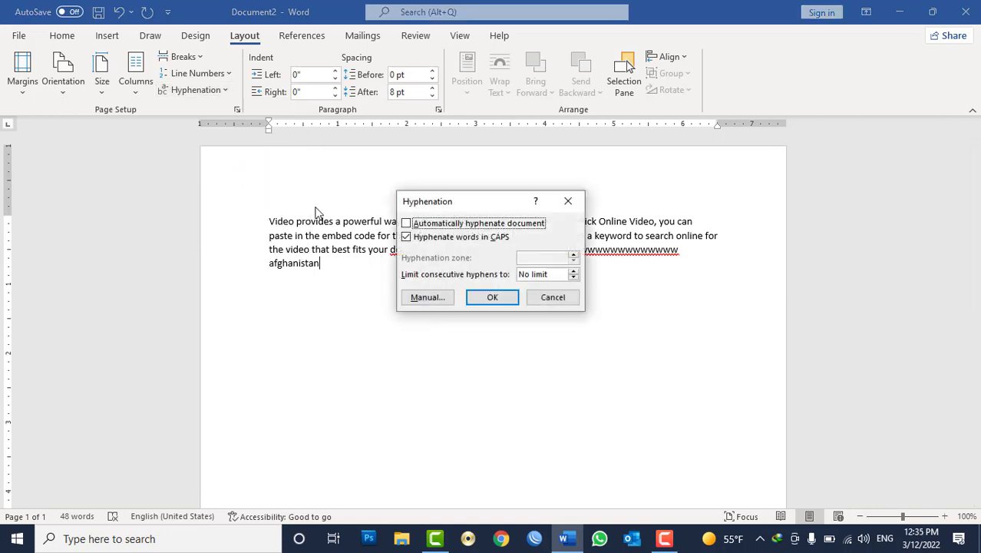
click(420, 228)
click(489, 299)
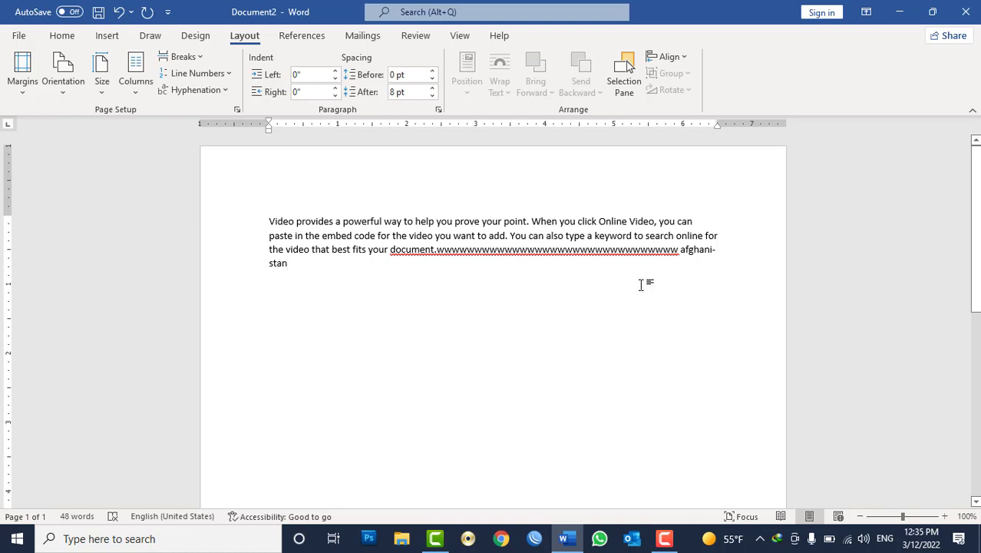
- Turn on Don't hyphenate for the paragraph so 'afghanistan' wraps whole
click(61, 35)
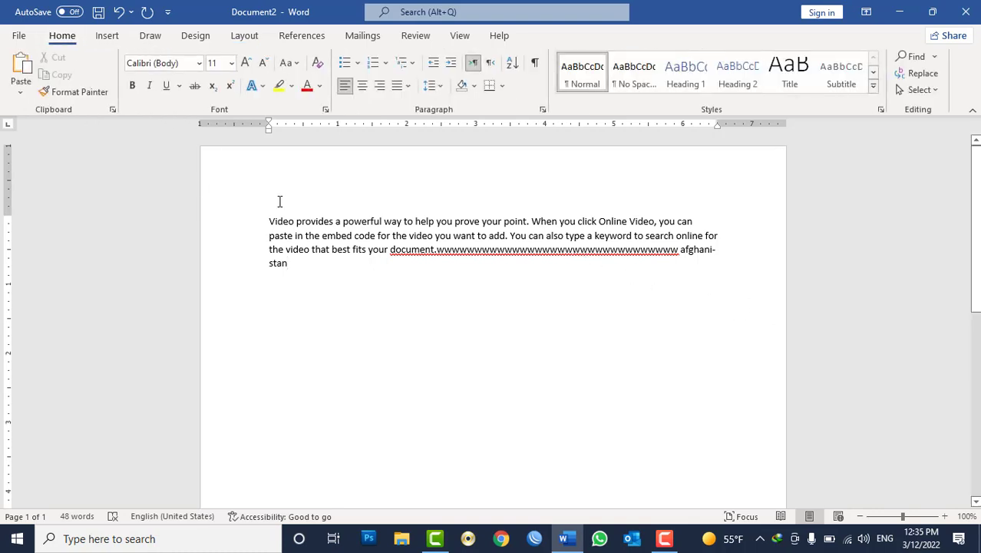
click(543, 112)
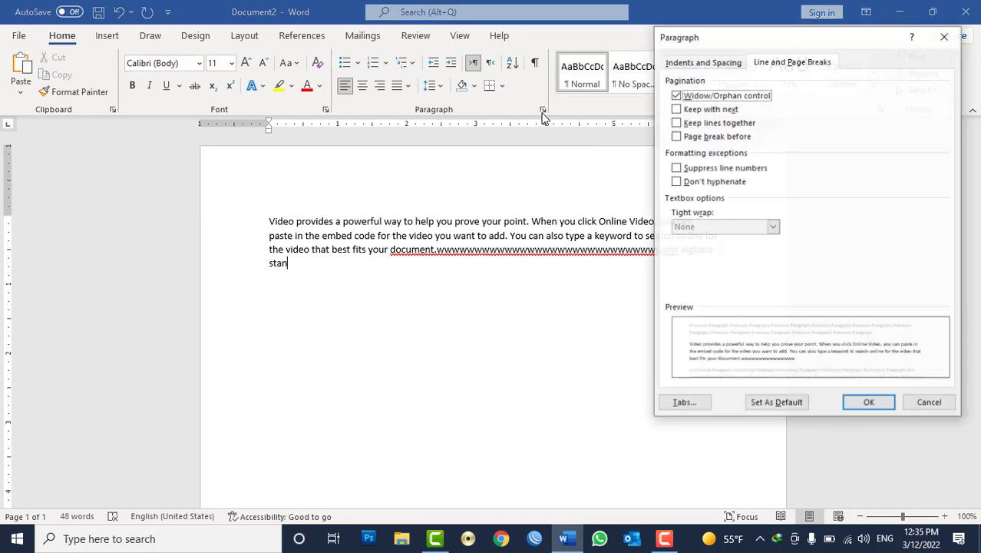
click(707, 185)
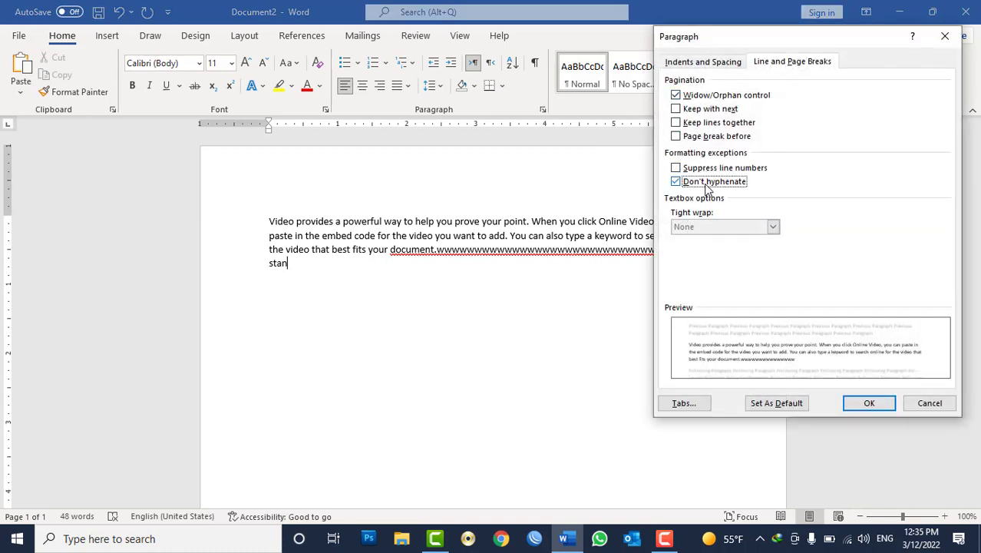
click(861, 410)
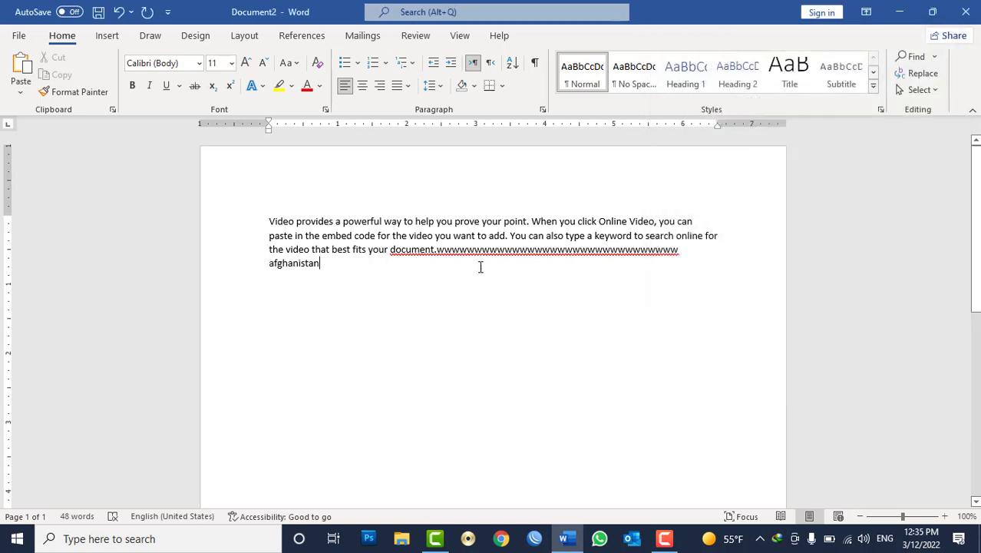
- Recheck the paragraph settings without changes, then select all the text
click(542, 109)
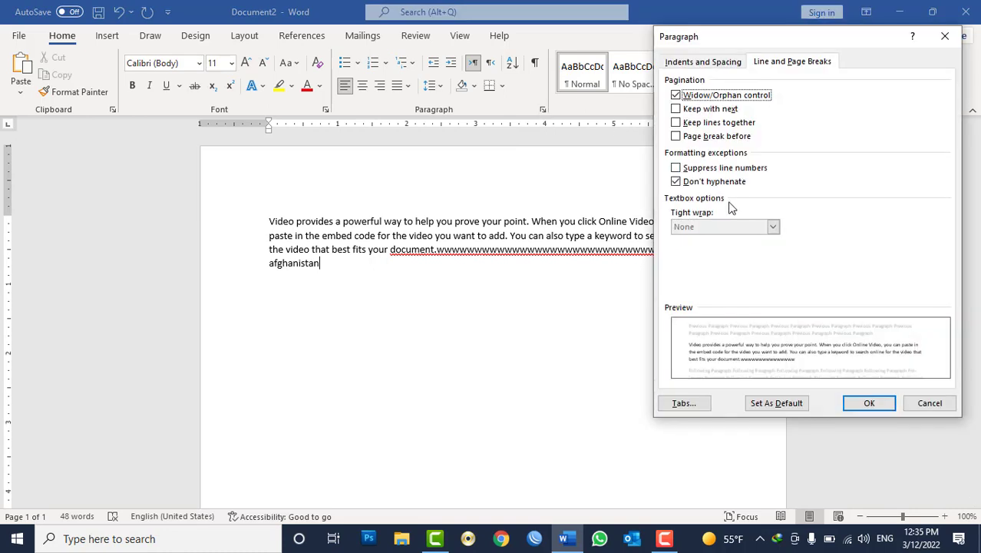
click(926, 404)
key(ctrl+a)
- Delete all the text and look over the Line Spacing and Justify choices without applying any
key(Delete)
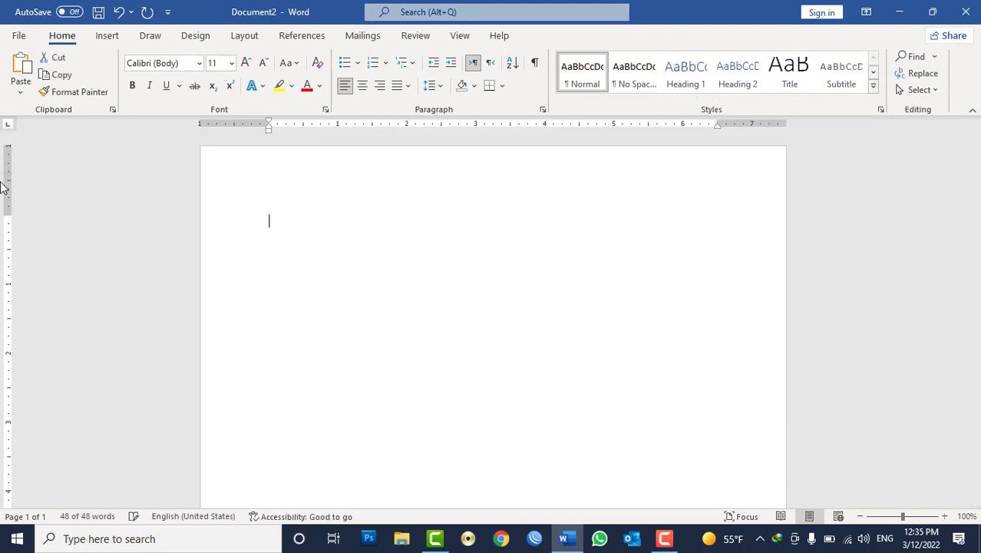
click(430, 86)
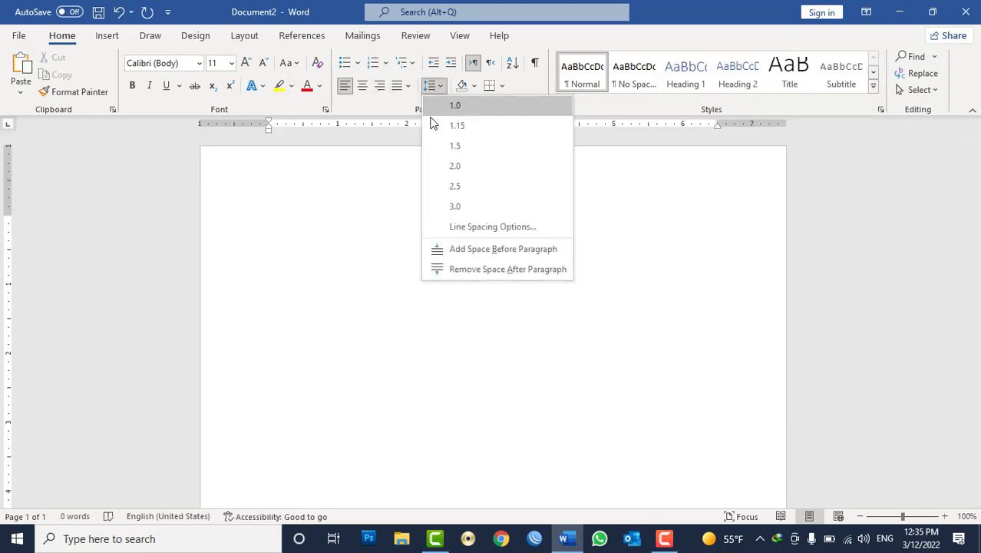
click(405, 88)
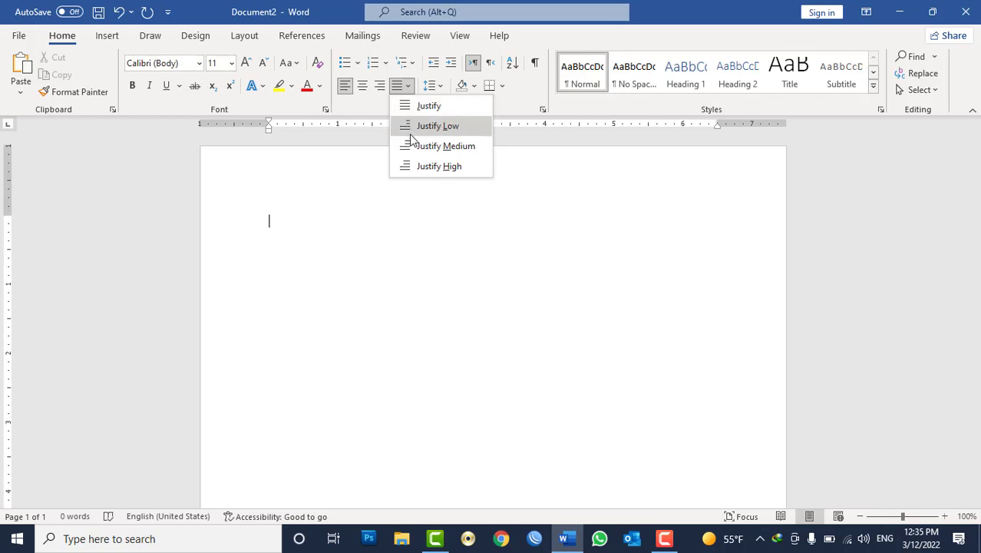
click(397, 222)
- Generate ten sample paragraphs with =rand(10) and return to the top of the document
text(=)
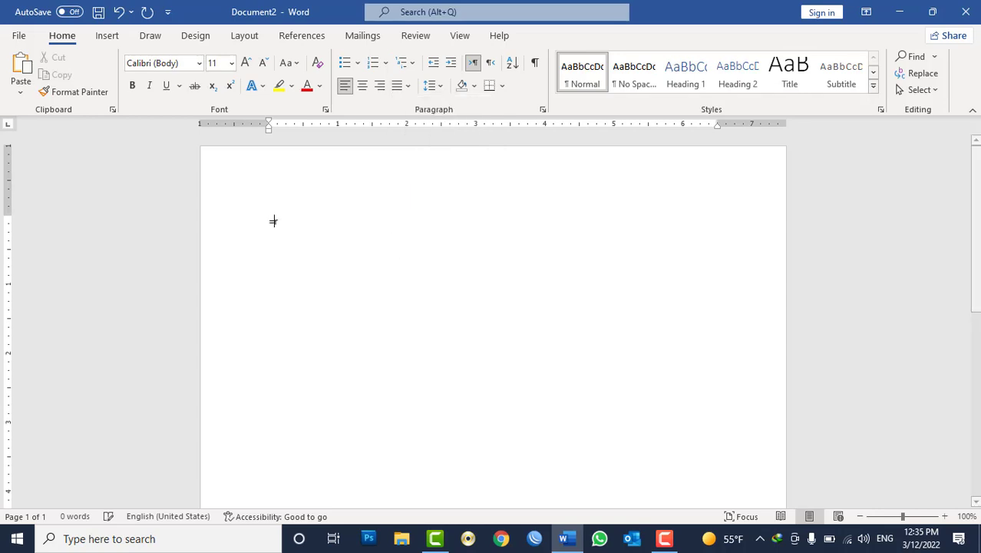
text(rand()
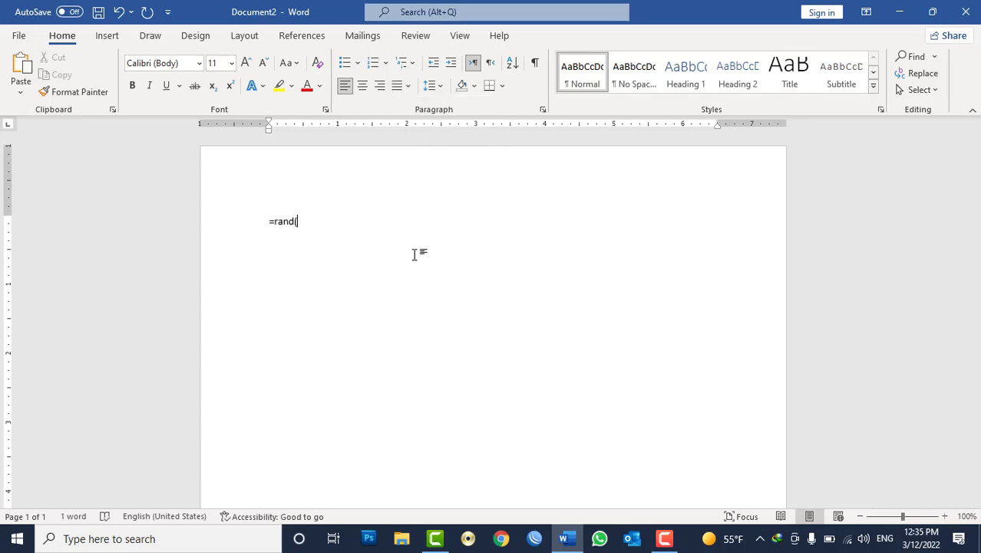
text(10))
key(Return)
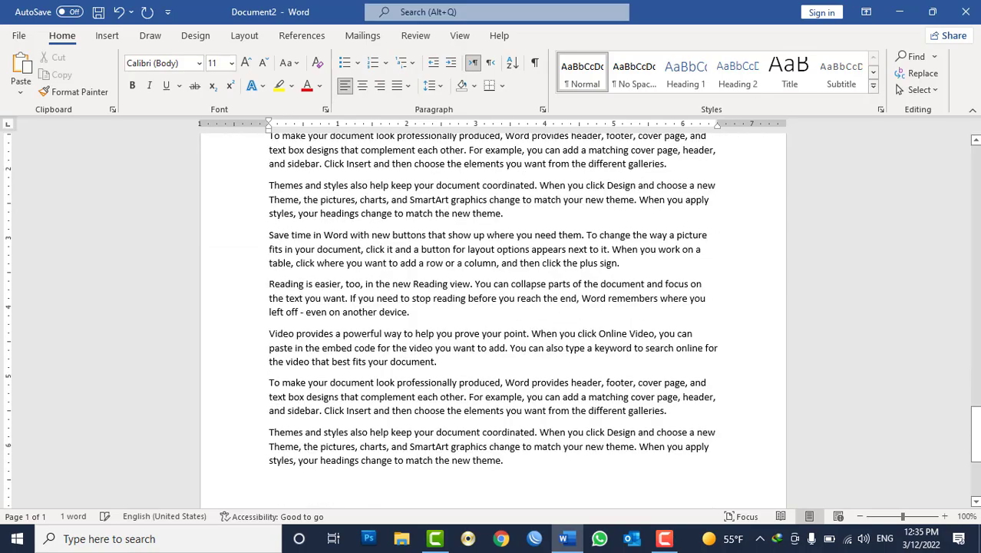
scroll(310, 184, up, 5)
scroll(310, 184, up, 5)
scroll(310, 184, up, 3)
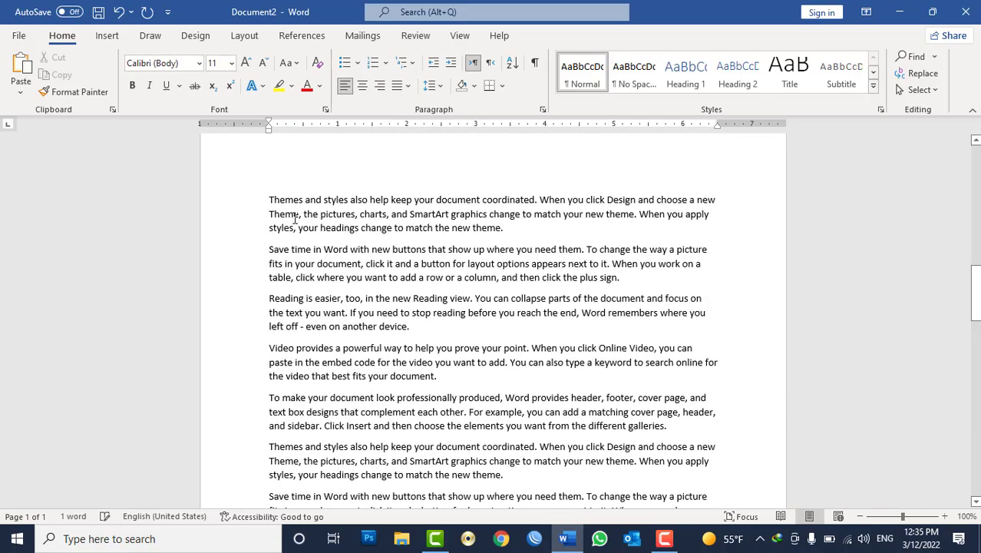
scroll(294, 218, up, 3)
scroll(295, 219, up, 10)
scroll(295, 219, up, 5)
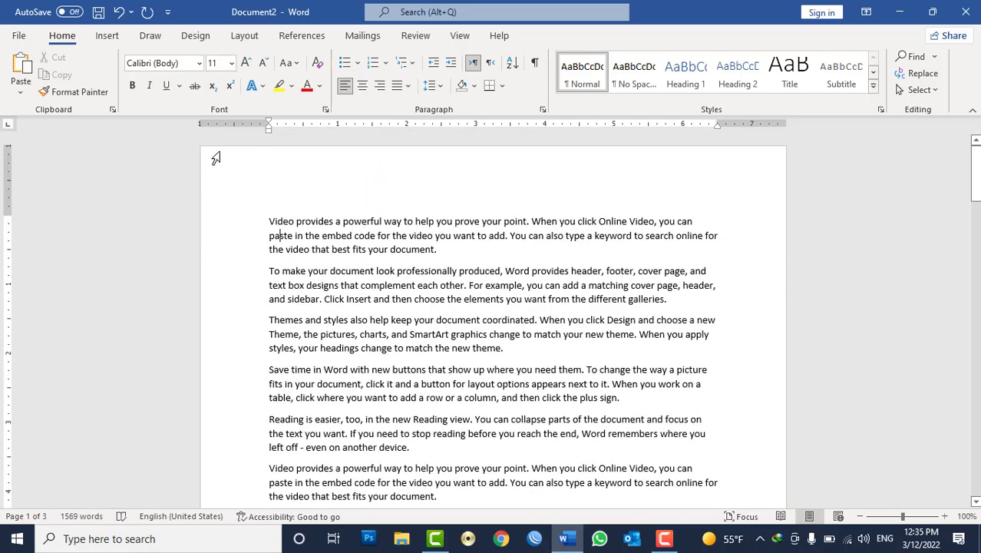
- Add a Simple Text Box from the Text Box gallery into the opening Video paragraph
click(109, 36)
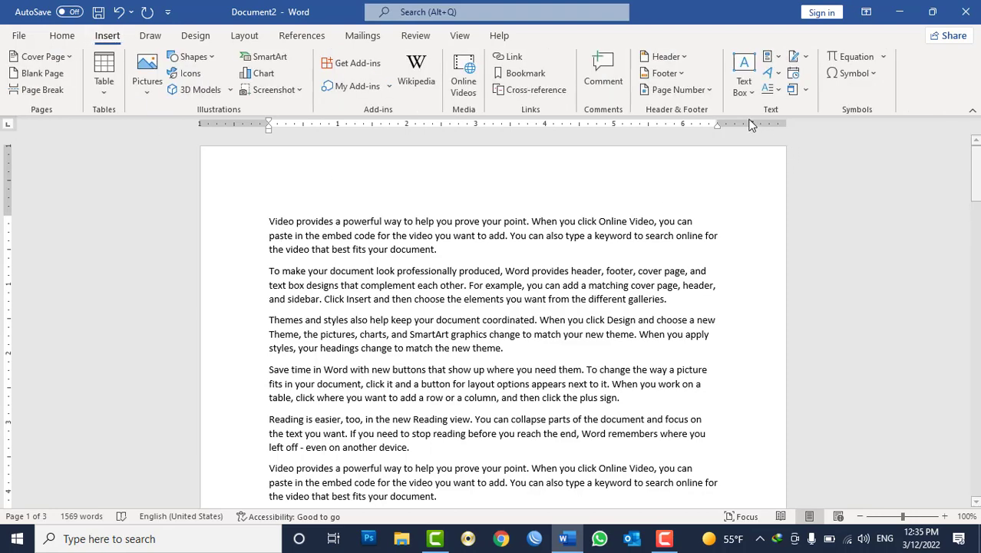
click(741, 88)
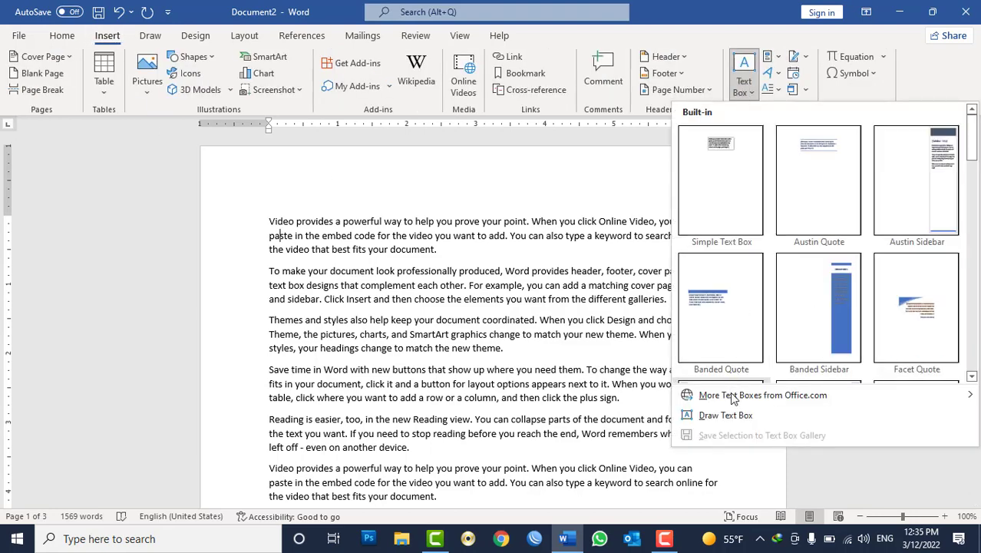
click(714, 414)
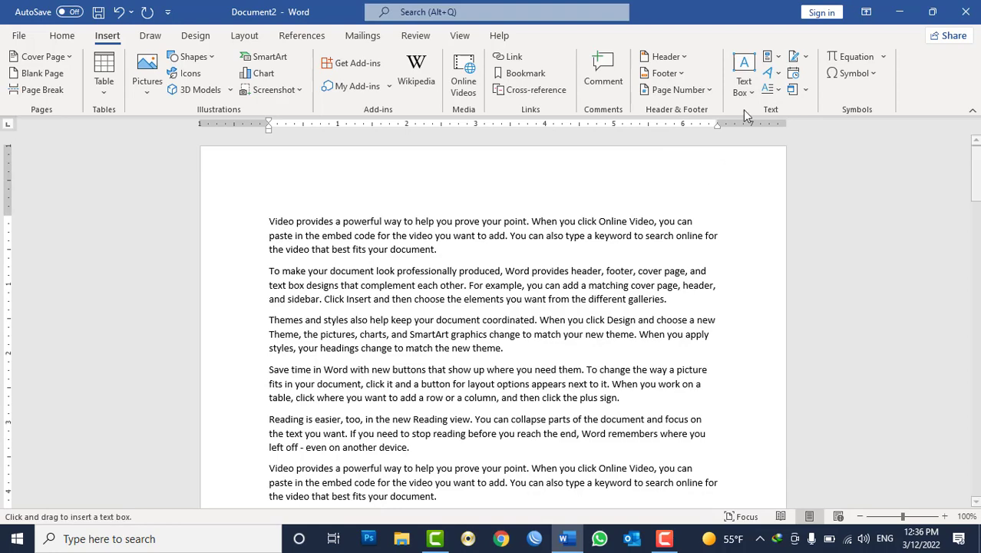
click(743, 87)
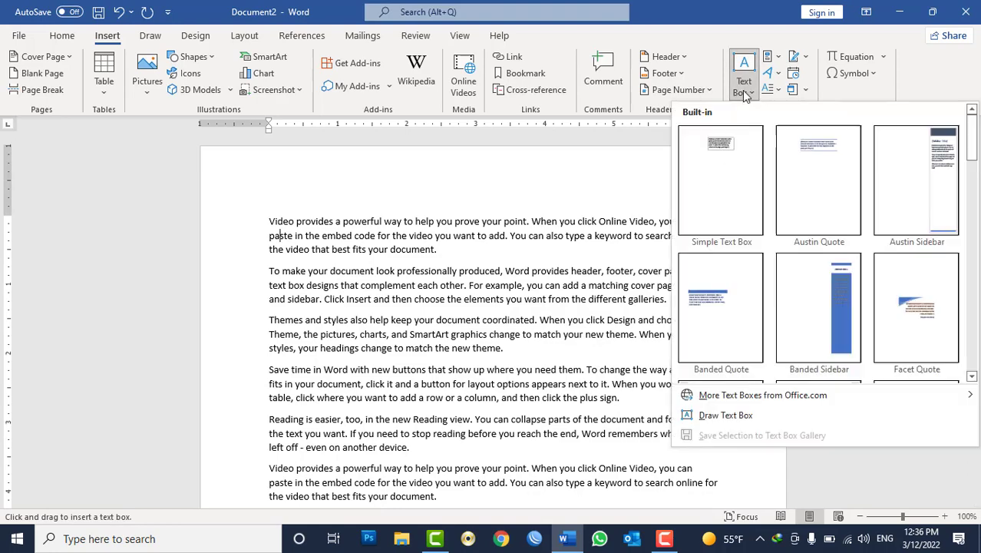
click(735, 167)
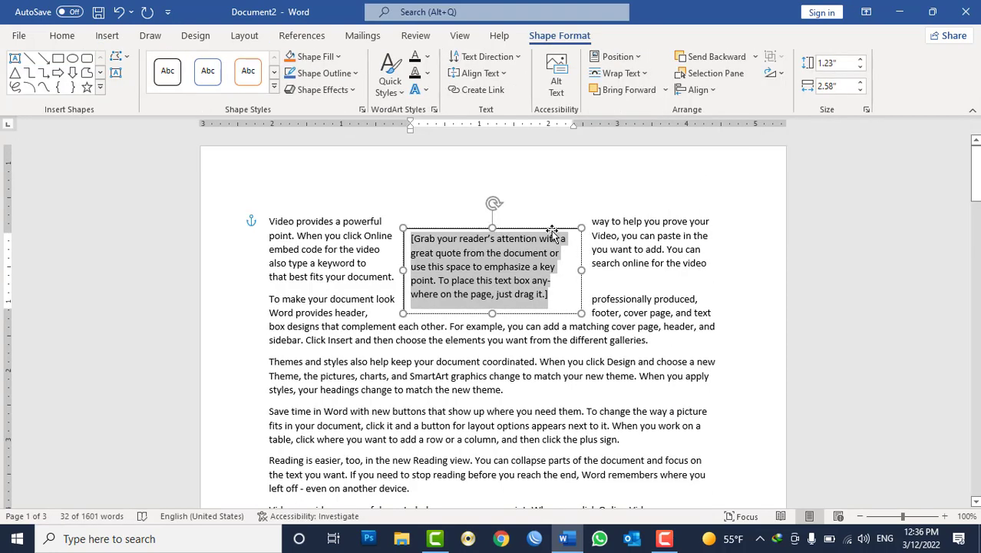
- Nudge the text box up and set its paragraph Tight wrap to All
drag(552, 232, 553, 222)
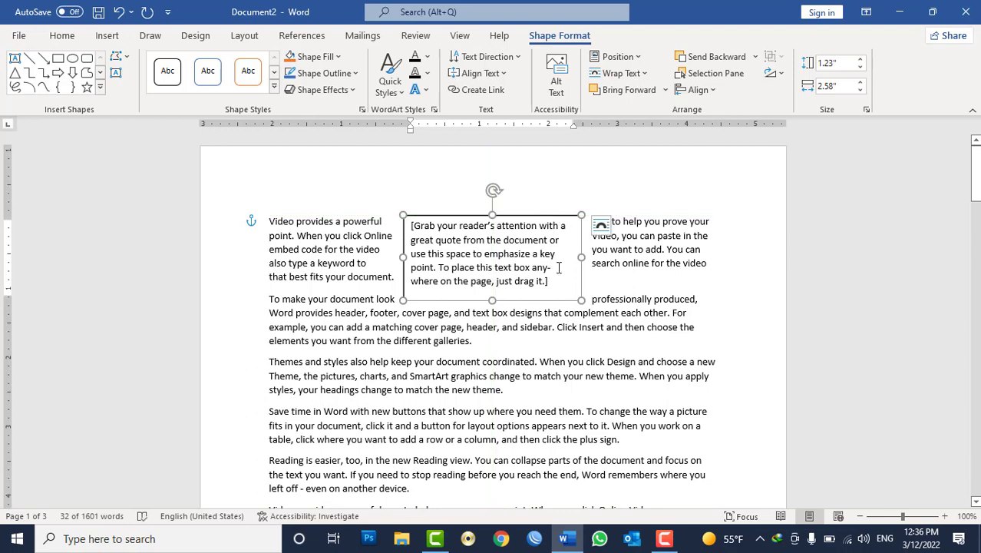
click(62, 36)
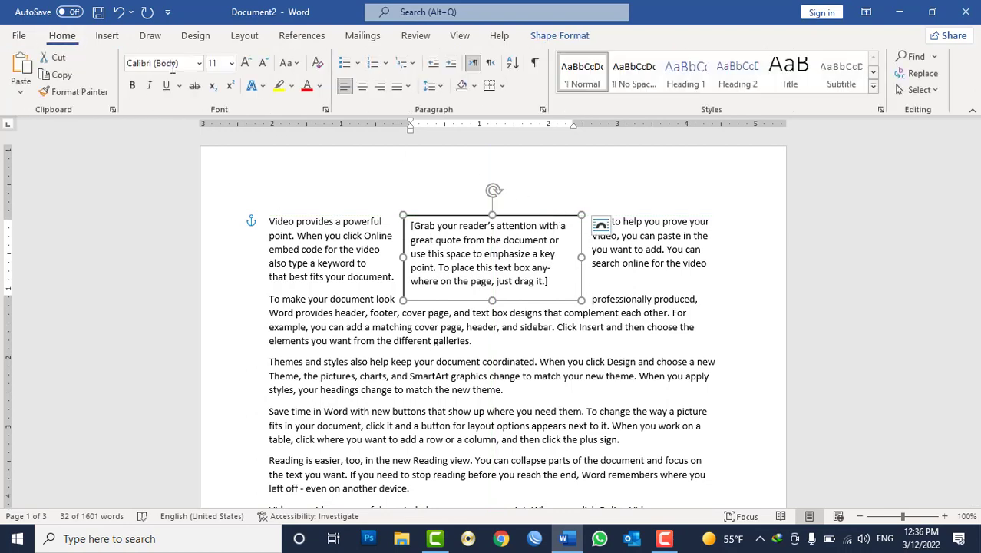
click(542, 110)
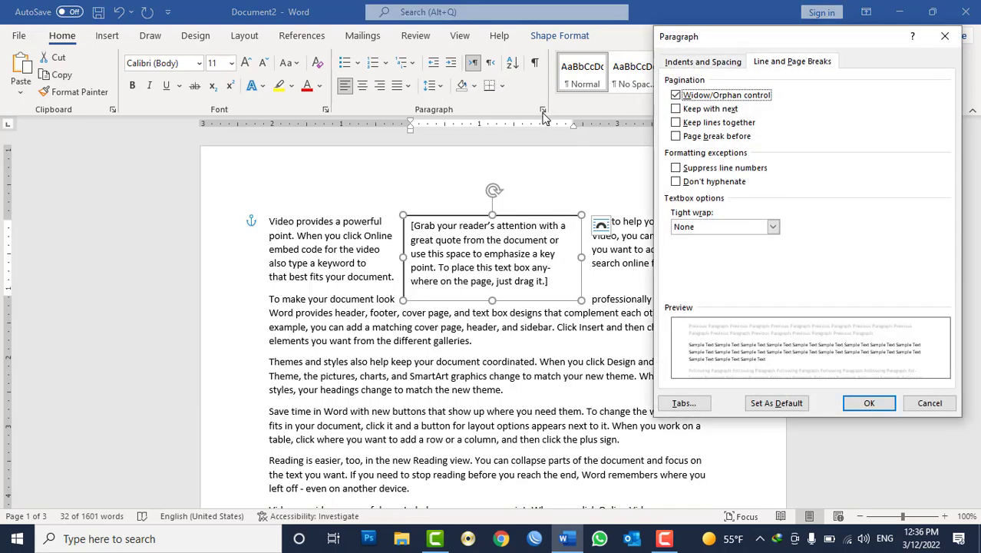
click(704, 229)
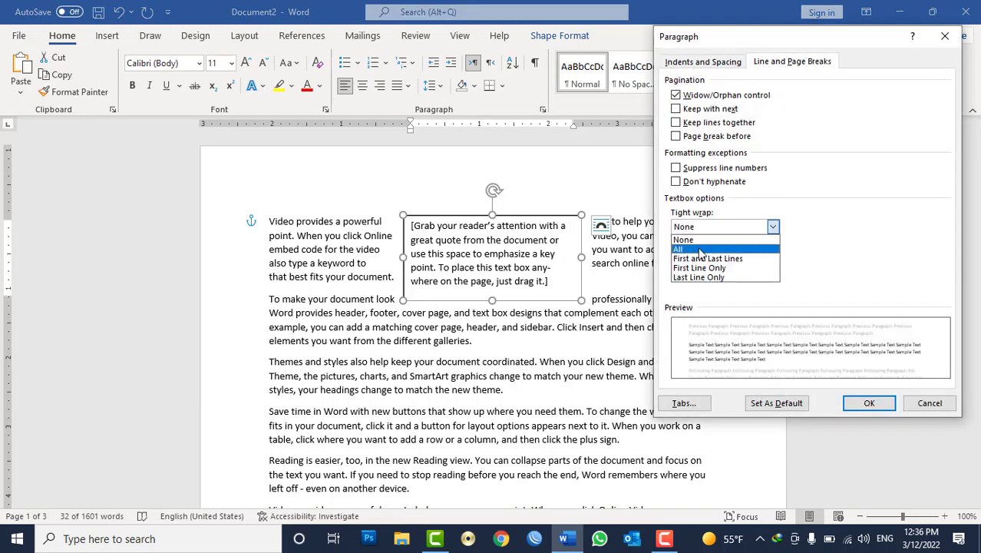
click(700, 250)
click(869, 405)
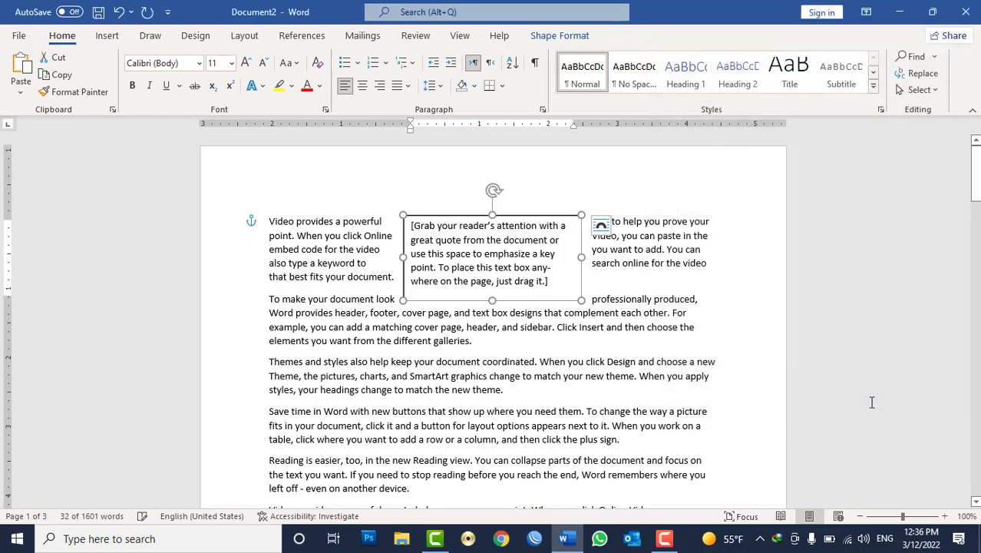
click(665, 253)
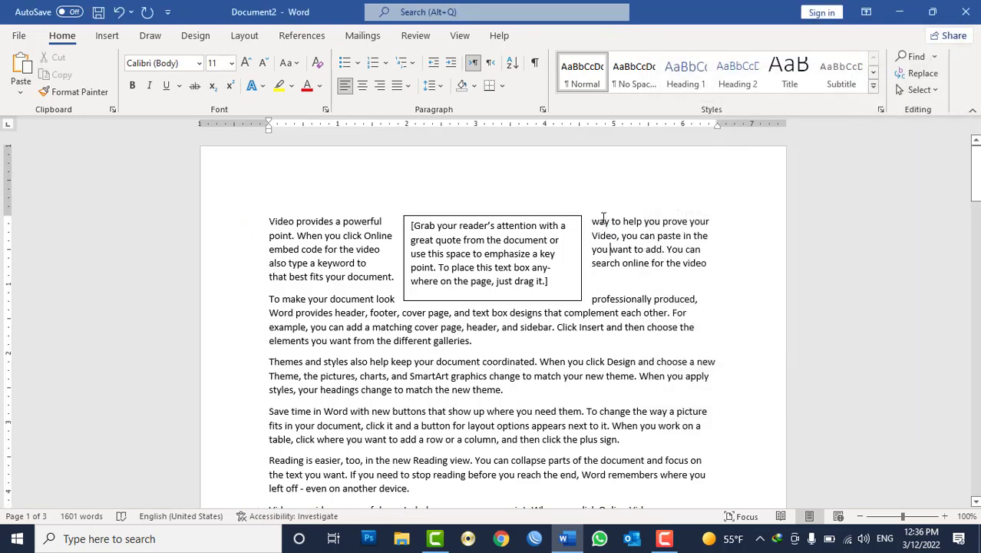
- Move the text box slightly lower and select all the text inside it
mouse_move(574, 218)
mouse_down()
mouse_move(574, 238)
mouse_move(544, 223)
mouse_up()
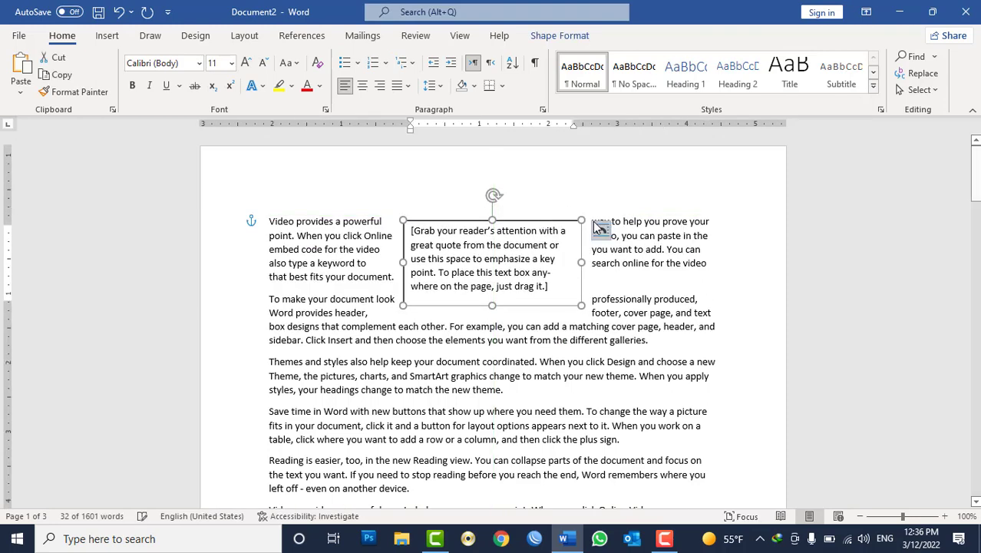
click(611, 250)
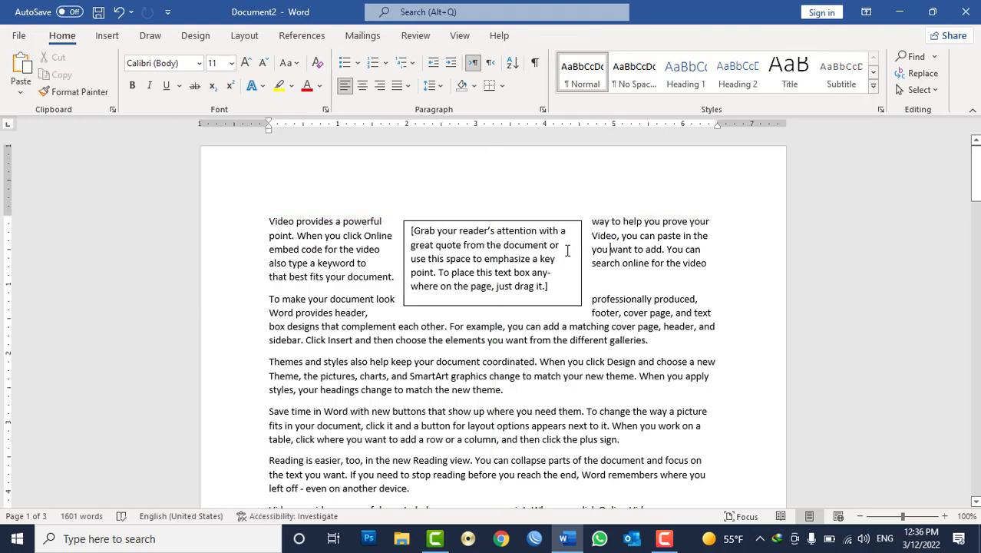
click(561, 248)
click(633, 269)
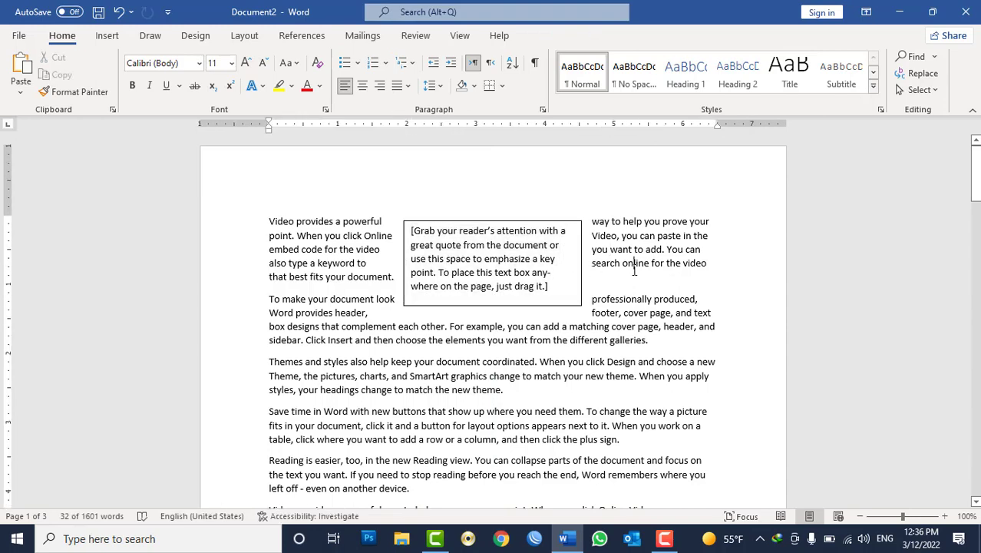
triple_click(558, 287)
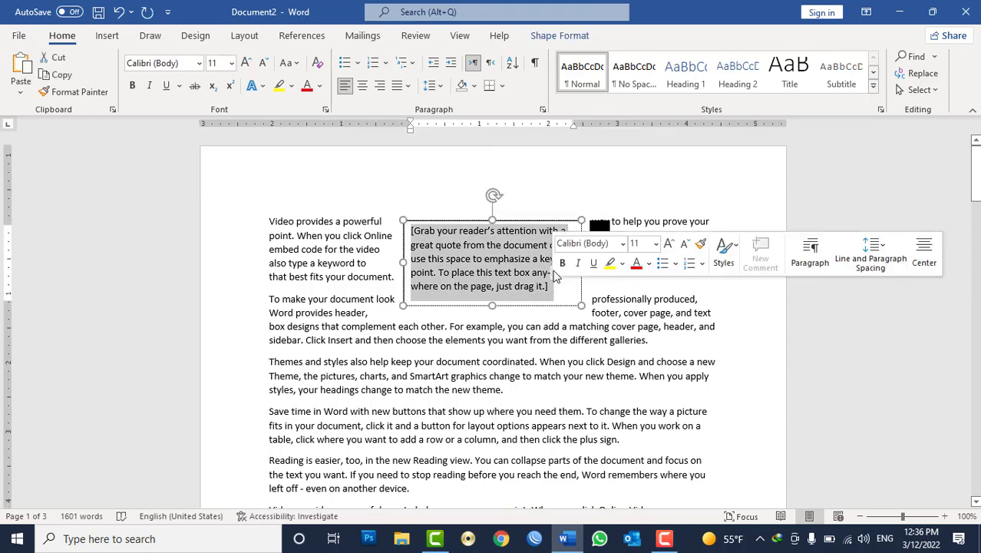
- Set the text box paragraph's Tight wrap back to None
click(542, 112)
click(718, 227)
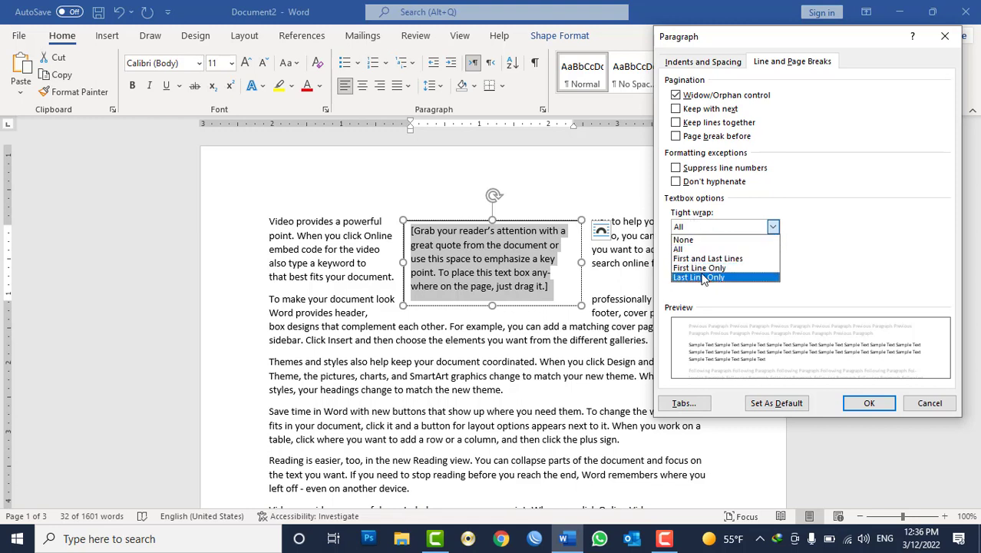
click(685, 240)
click(870, 404)
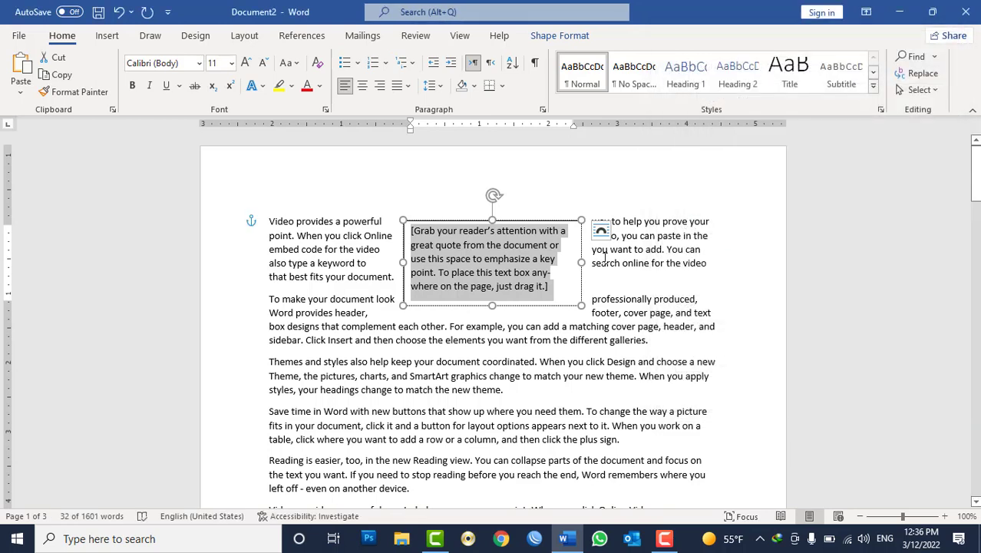
click(529, 223)
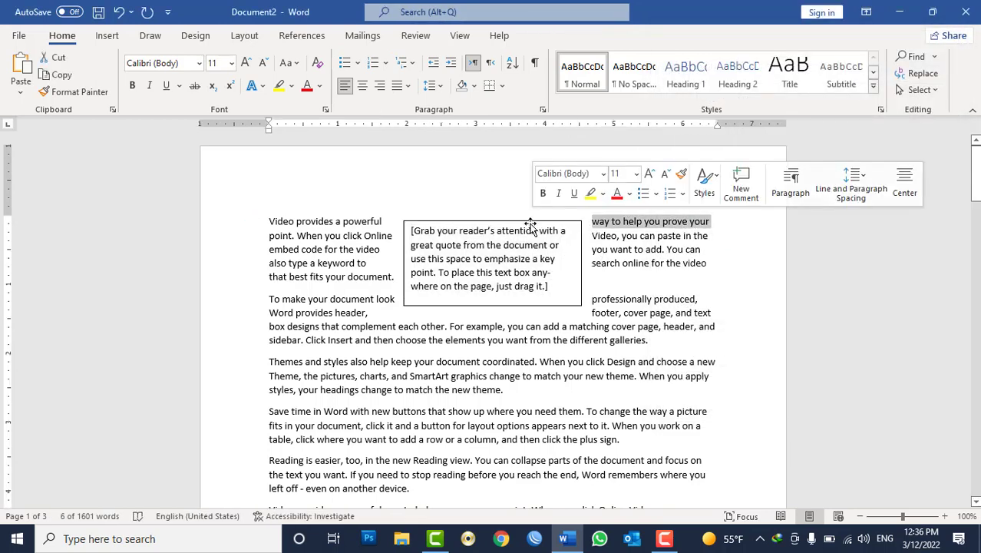
- Set the text box's Wrap Text option to Through
click(564, 38)
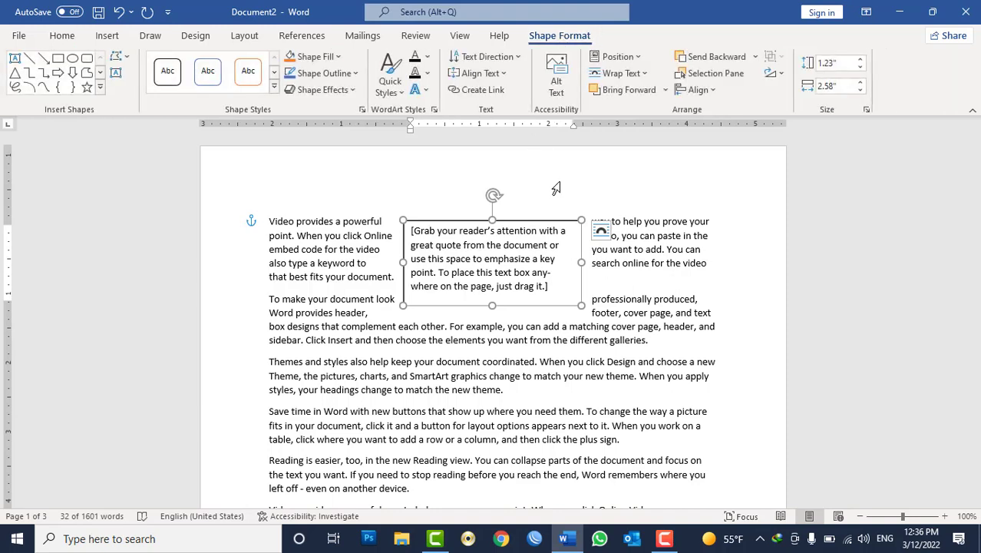
click(639, 74)
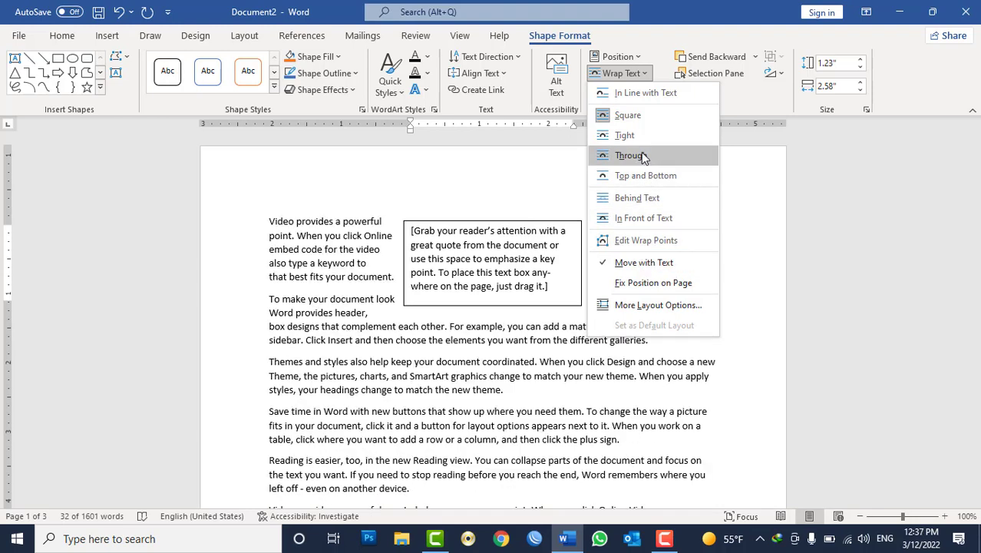
click(641, 155)
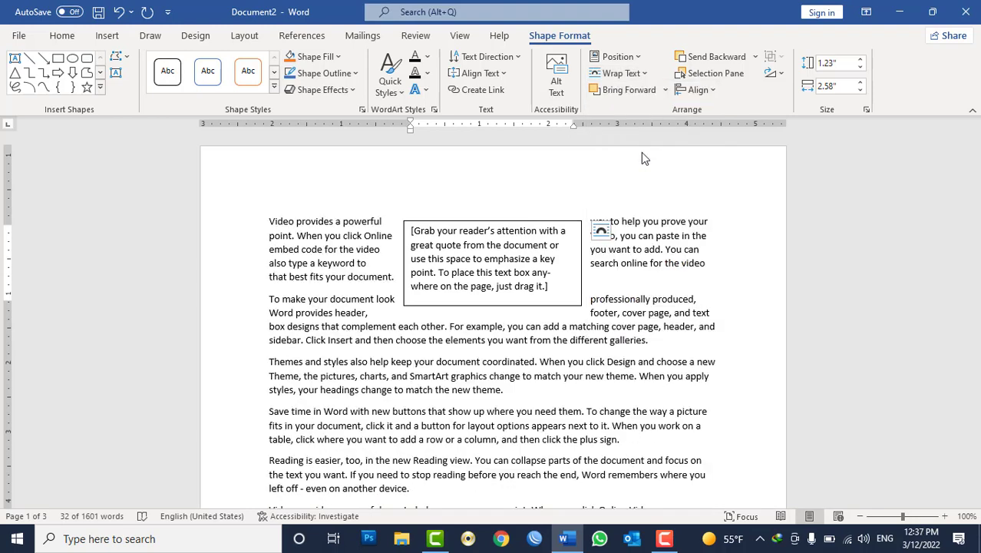
click(699, 274)
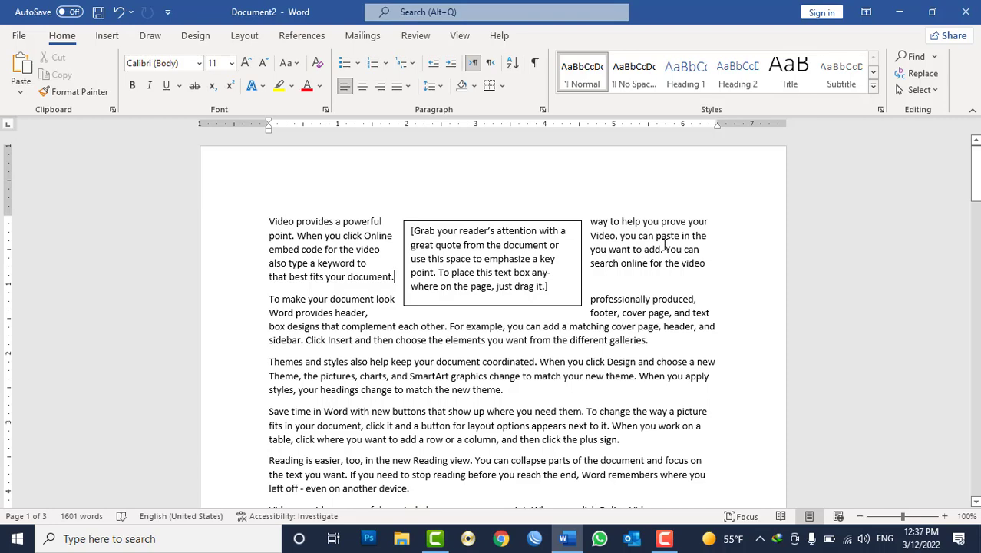
- Check the body text's paragraph settings without changes, then open the Styles pane
click(554, 257)
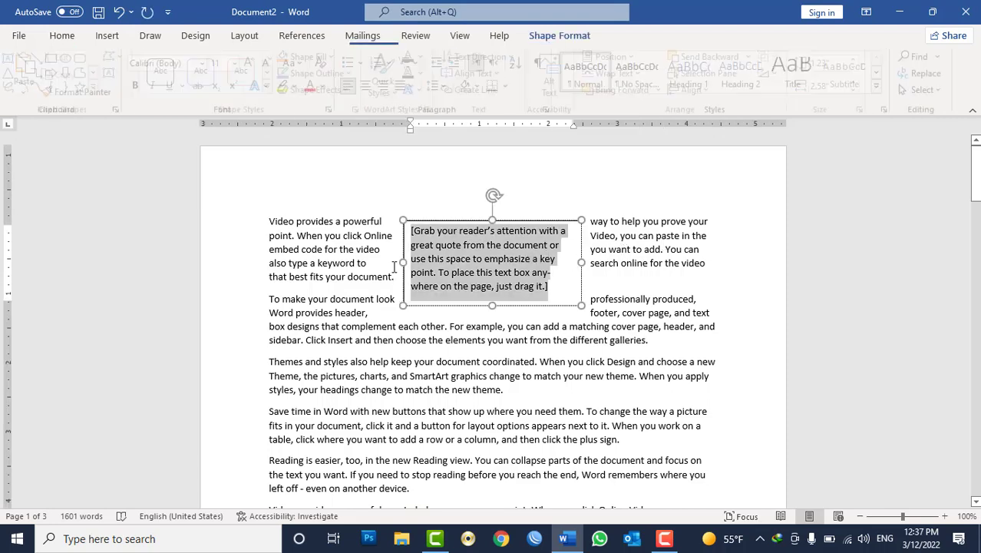
key(Escape)
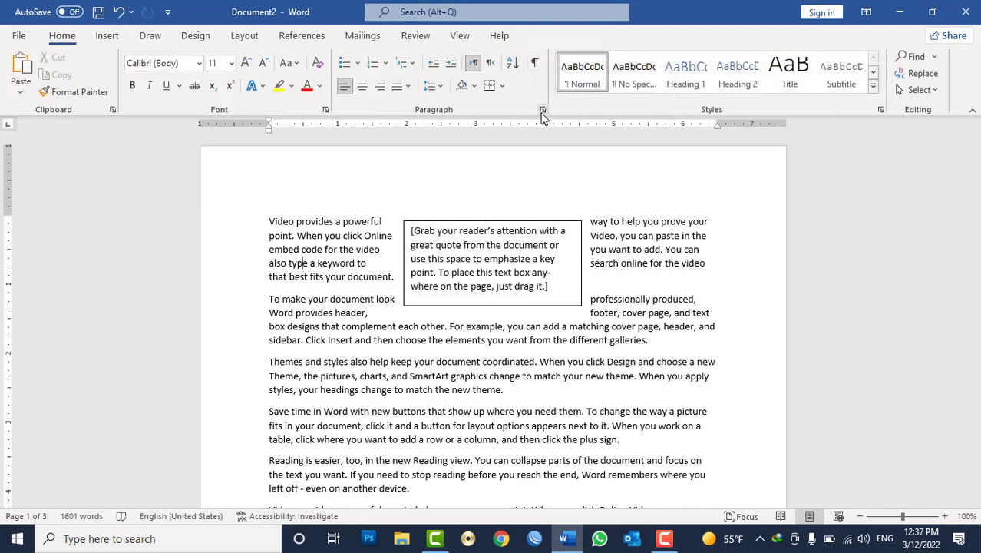
click(542, 109)
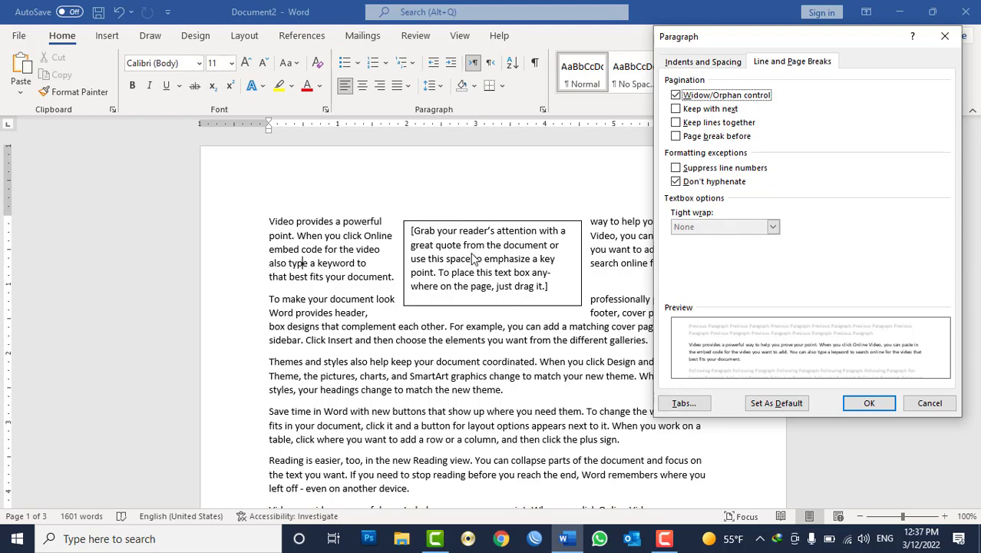
key(Escape)
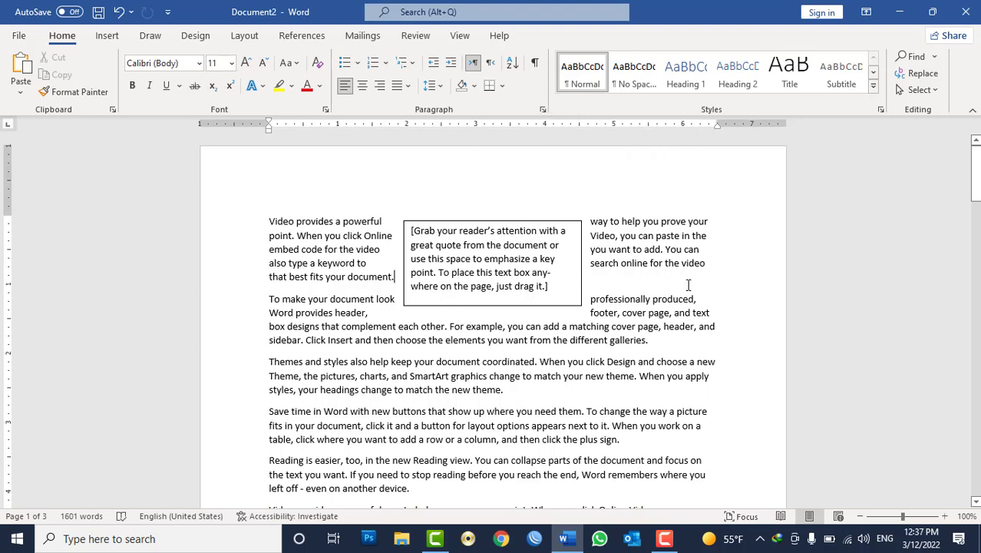
click(881, 110)
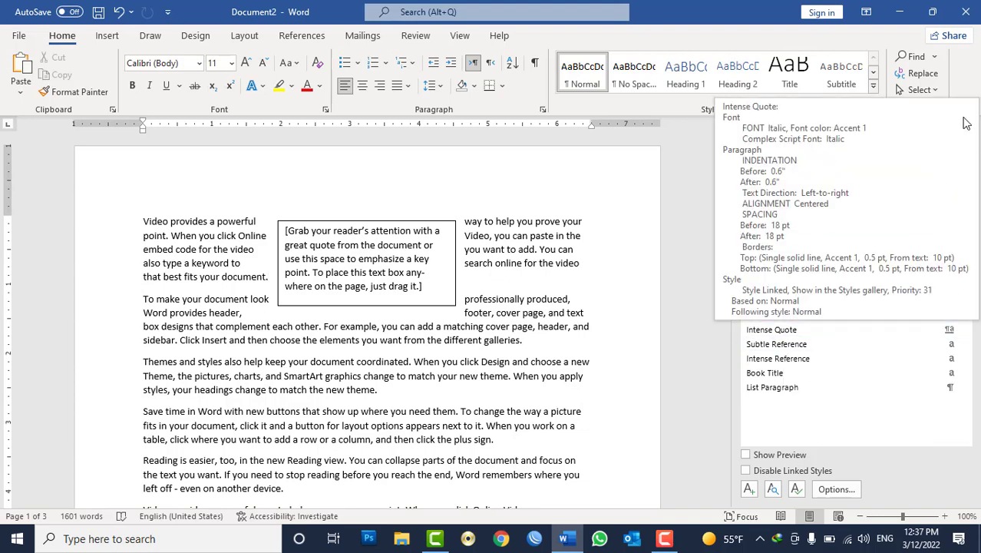
- Delete the text box and select all the document text
click(441, 222)
key(Delete)
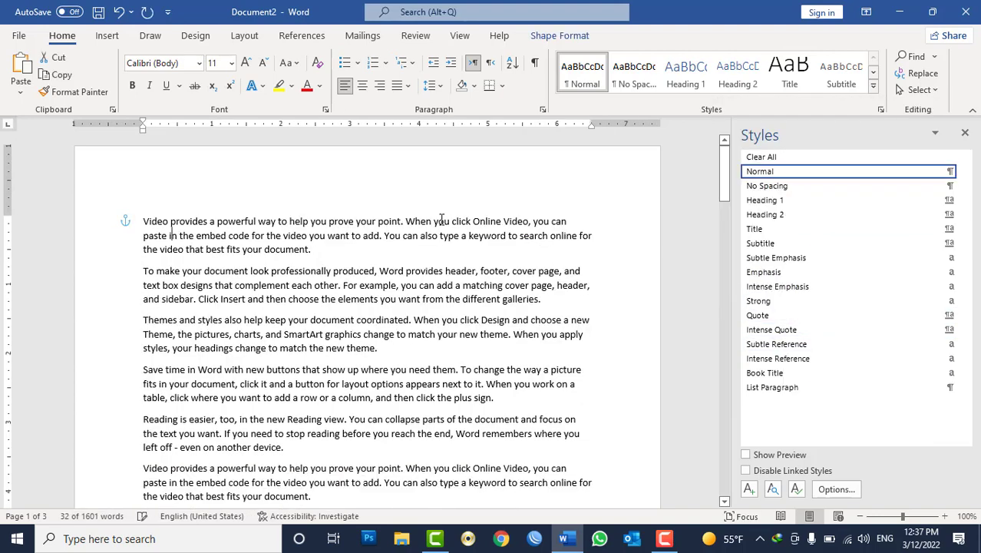
key(ctrl+a)
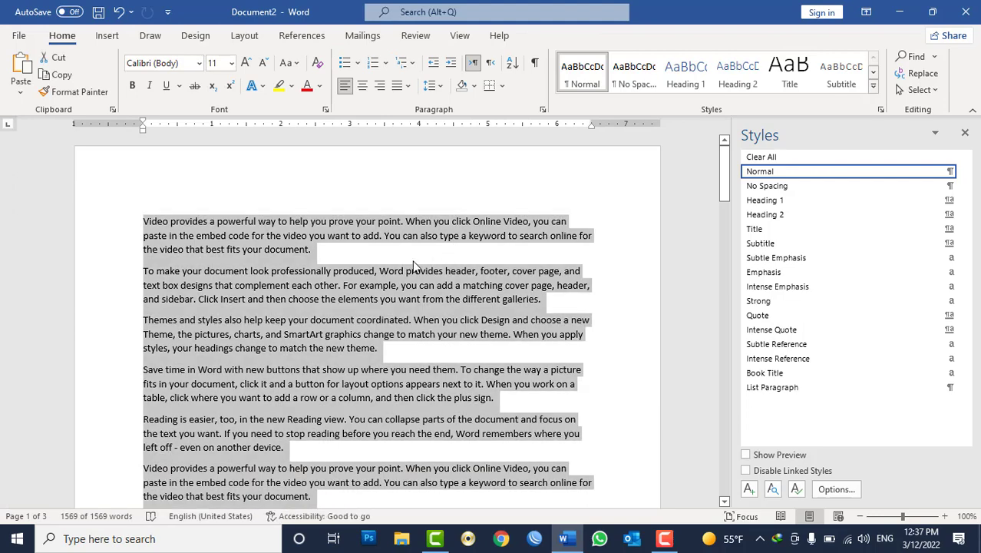
- Replace the text with one =rand(1) sample paragraph and style it Heading 1
text(=rand)
key(BackSpace)
key(BackSpace)
text((1))
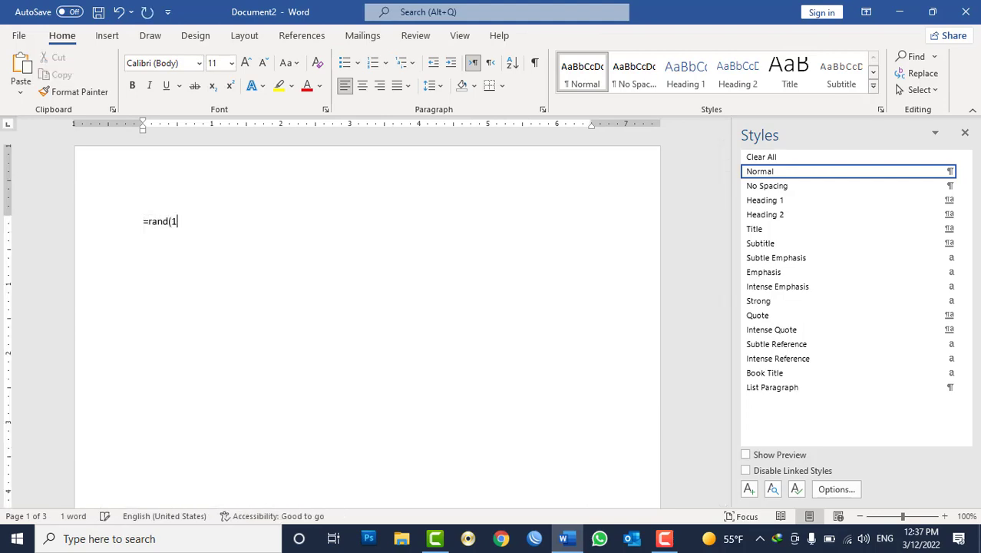
key(Return)
key(ctrl+a)
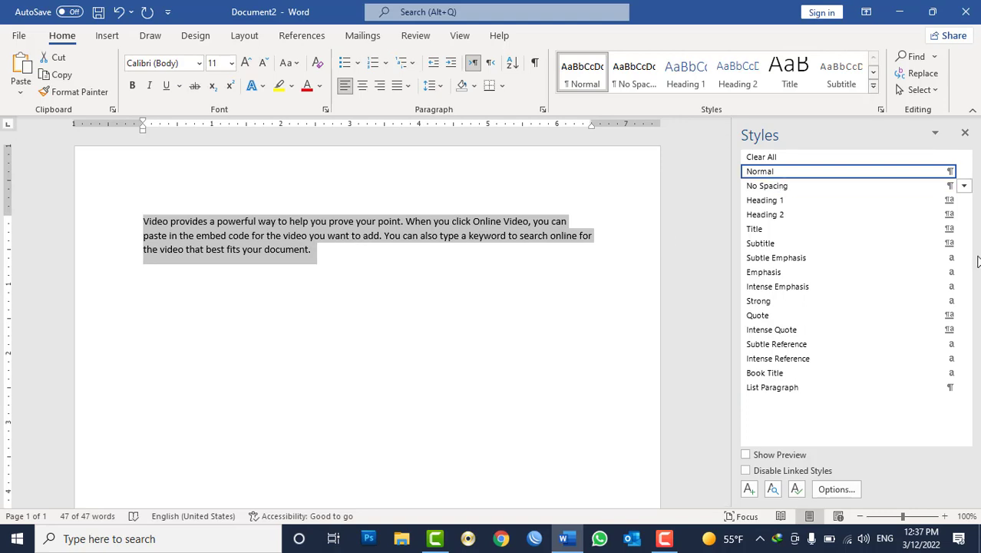
click(685, 75)
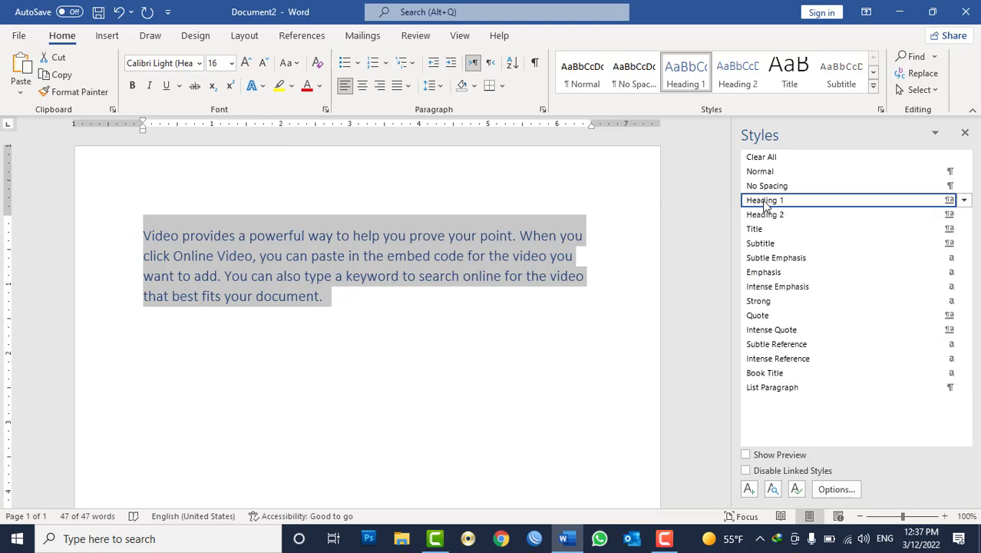
- Modify the Heading 1 style to use a dark green, bold, 18 pt font
right_click(764, 201)
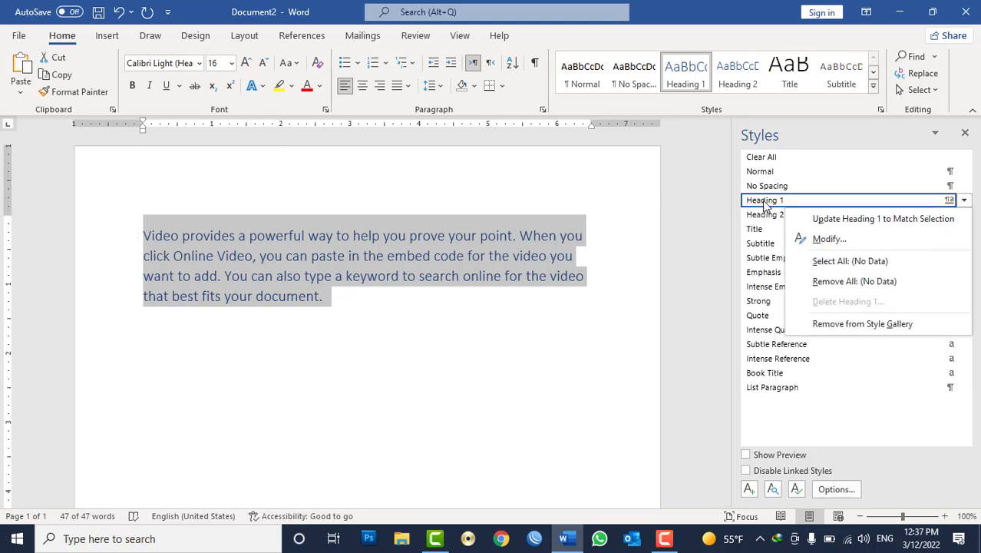
click(827, 239)
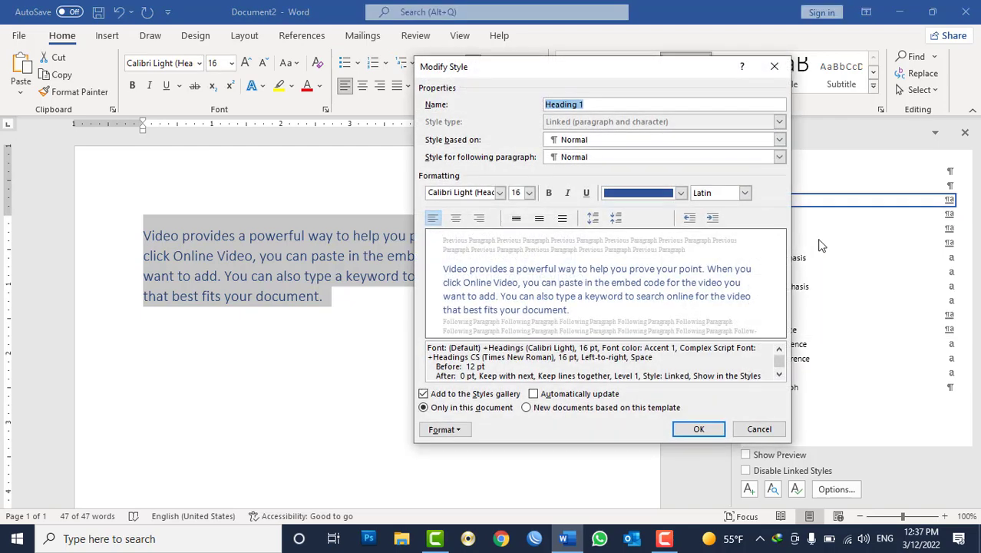
click(681, 193)
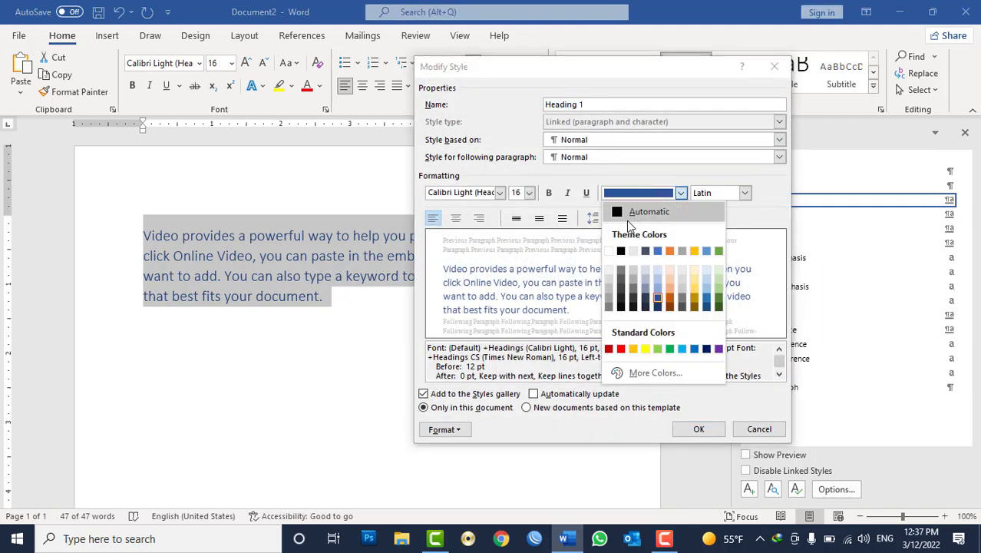
click(720, 308)
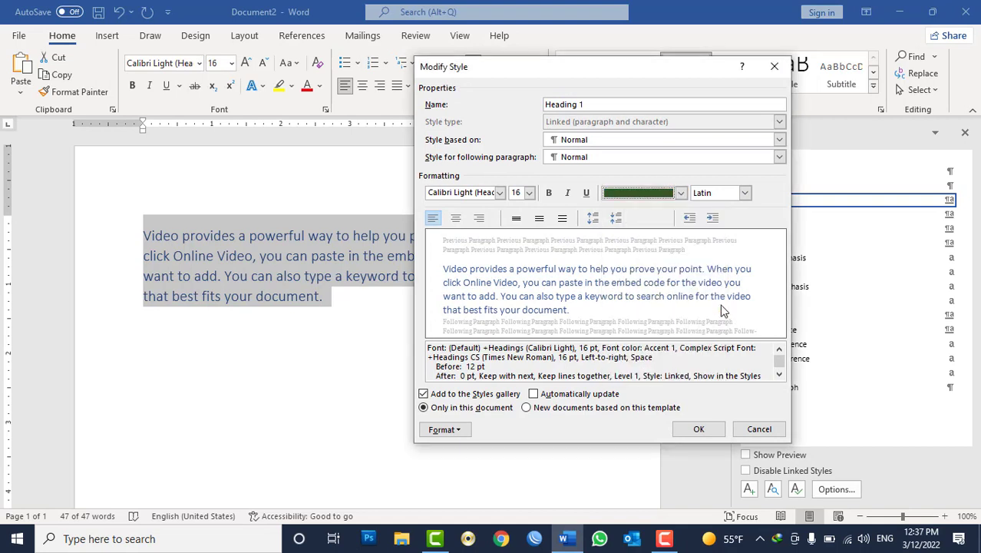
click(548, 192)
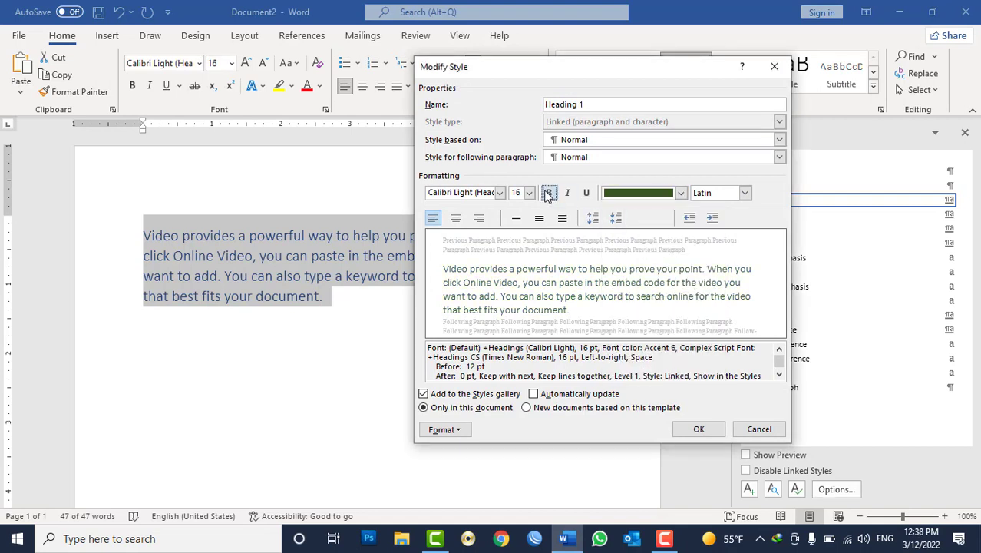
click(530, 193)
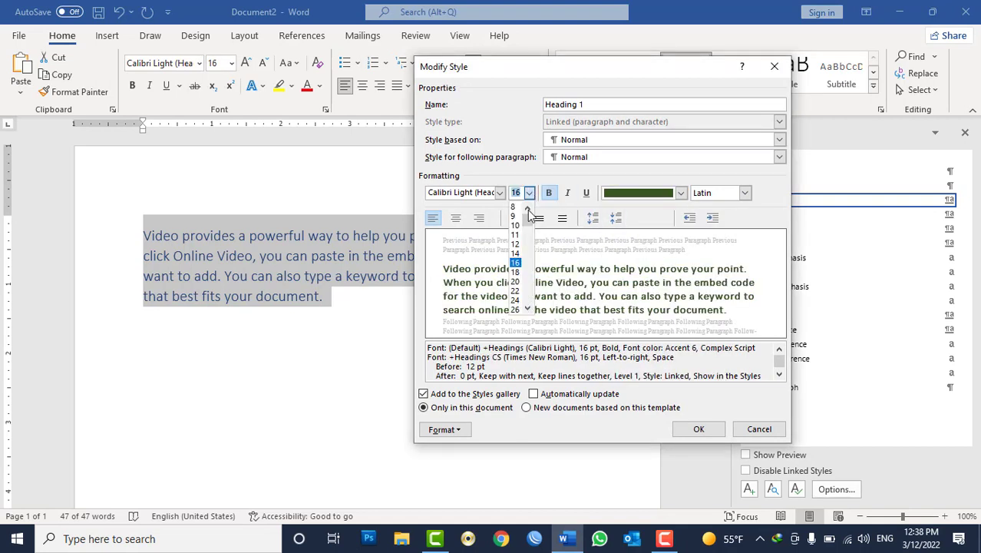
click(516, 278)
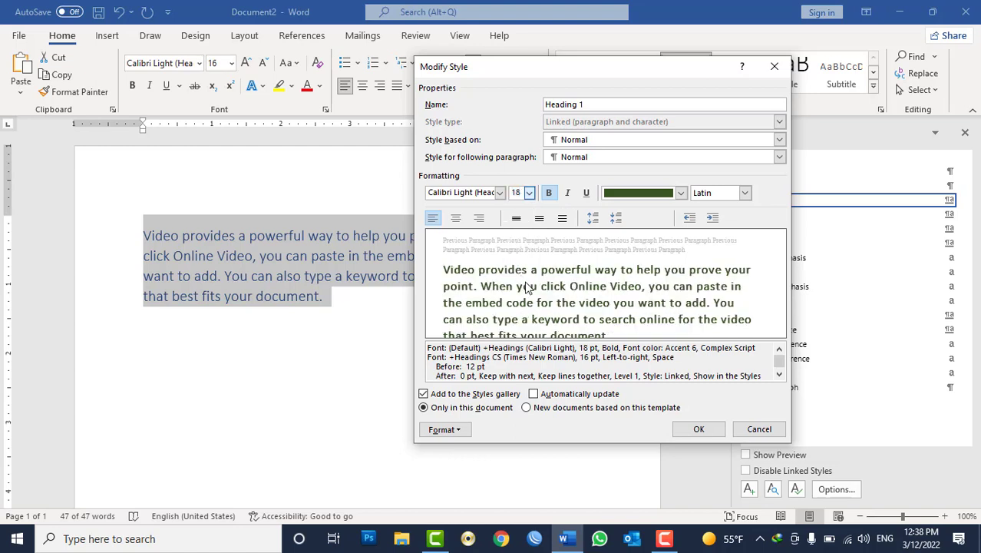
click(447, 433)
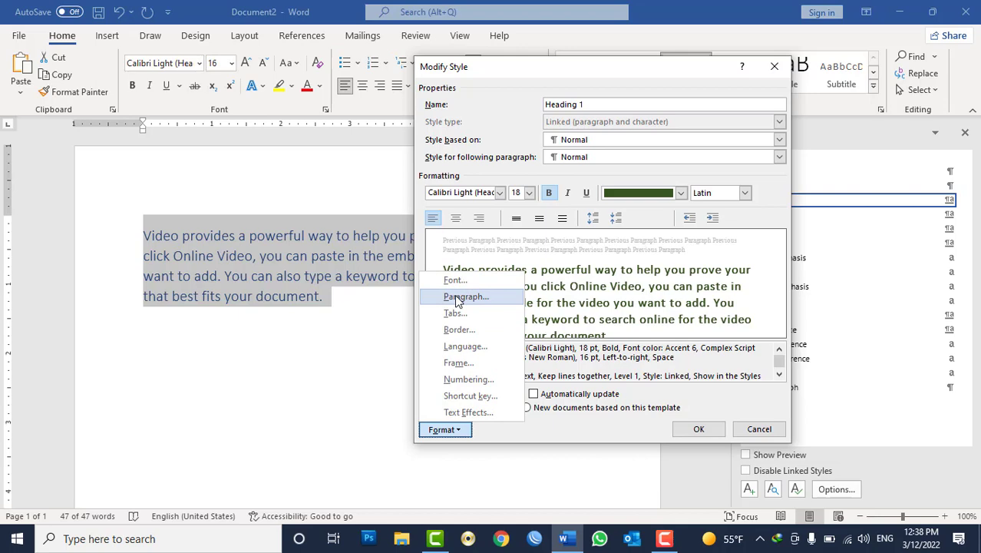
click(752, 252)
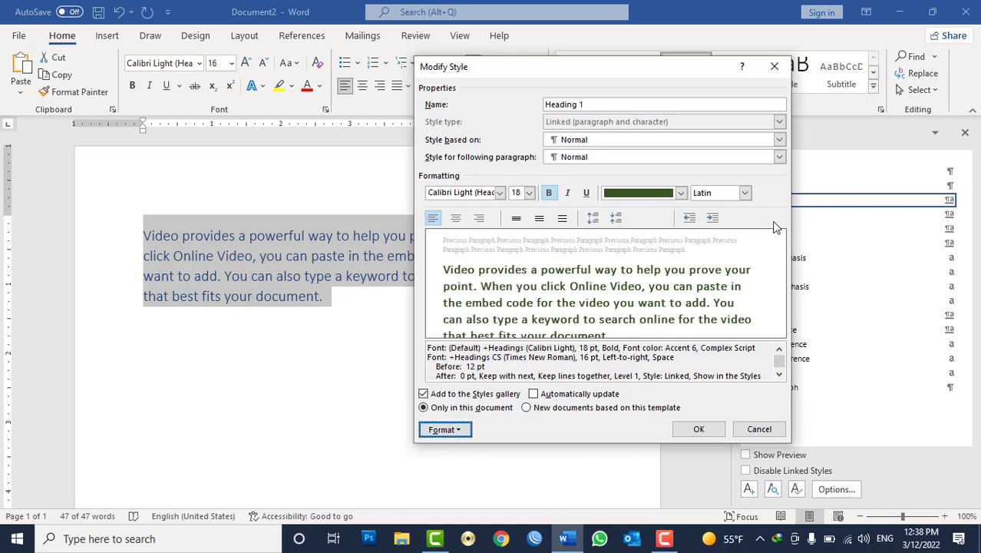
click(699, 429)
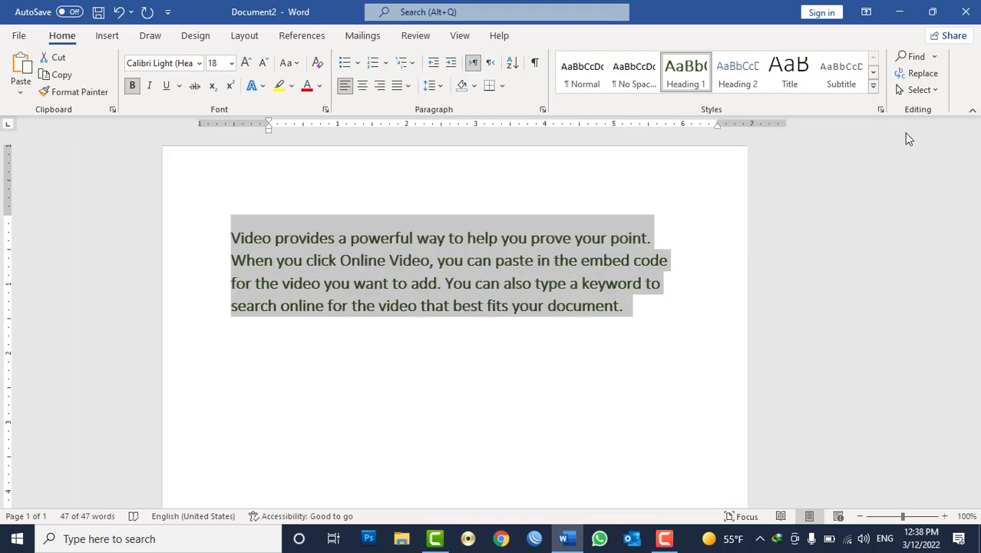
- Close the Styles pane and generate a second =rand() sample paragraph below the first
click(964, 133)
click(721, 353)
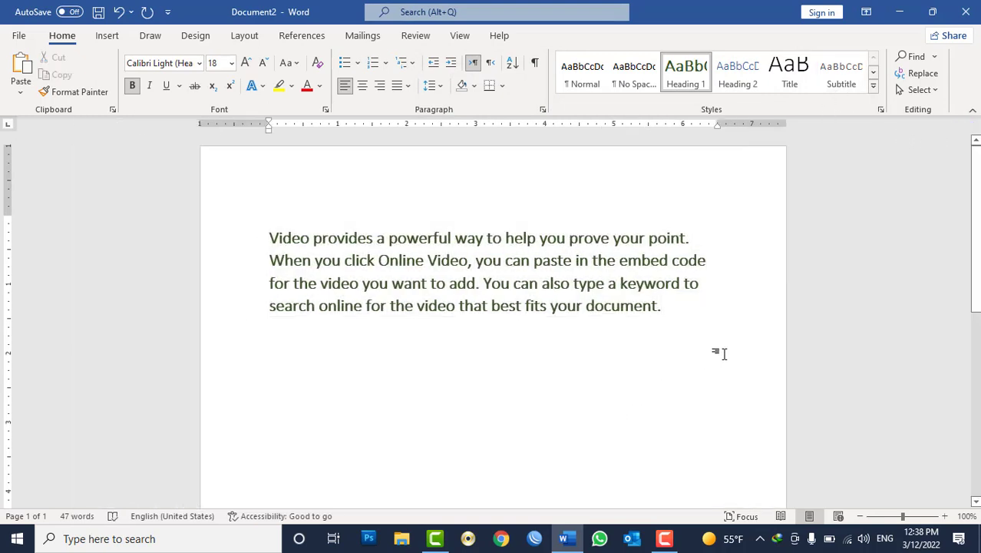
key(Return)
text(=rand()
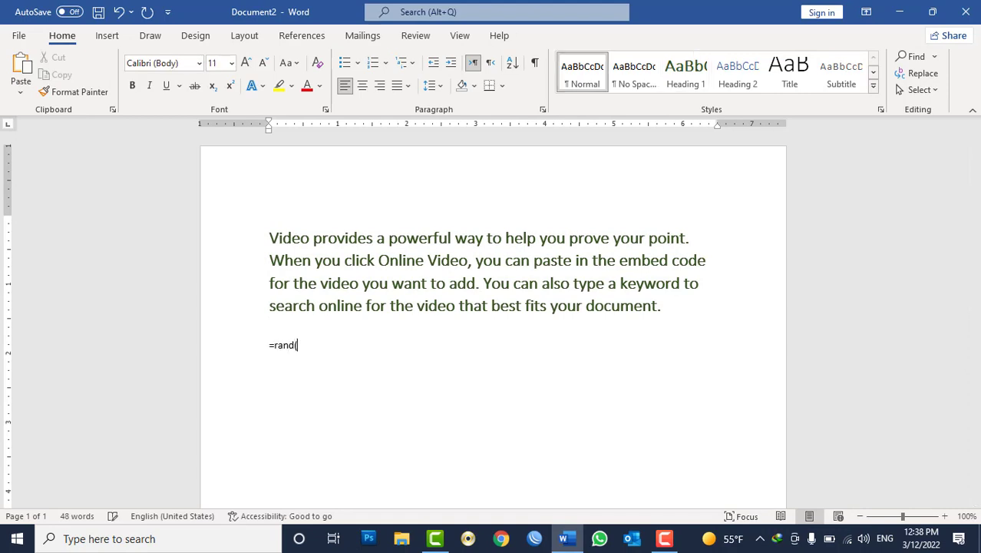
text())
key(Return)
- Give the new second paragraph the Heading 1 style
double_click(600, 359)
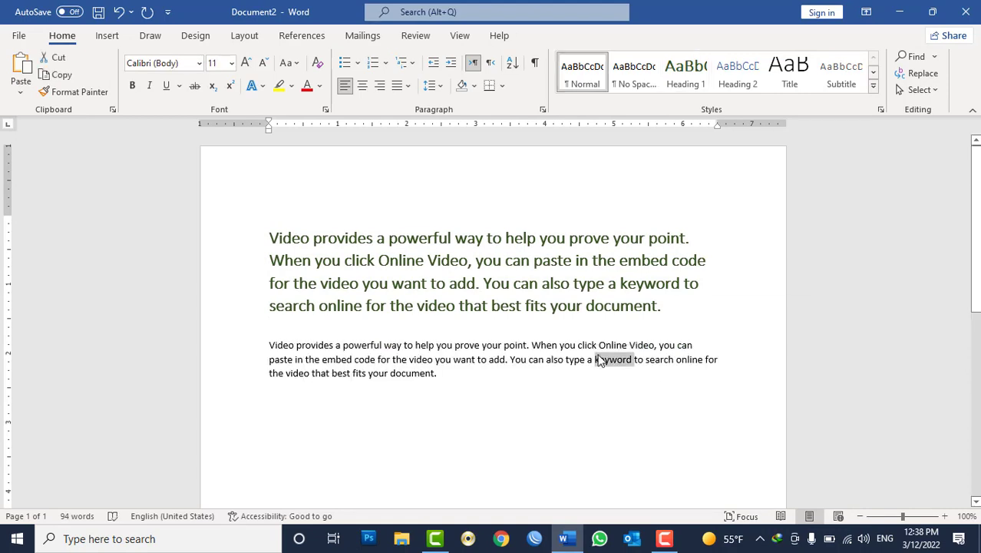
triple_click(600, 359)
click(685, 76)
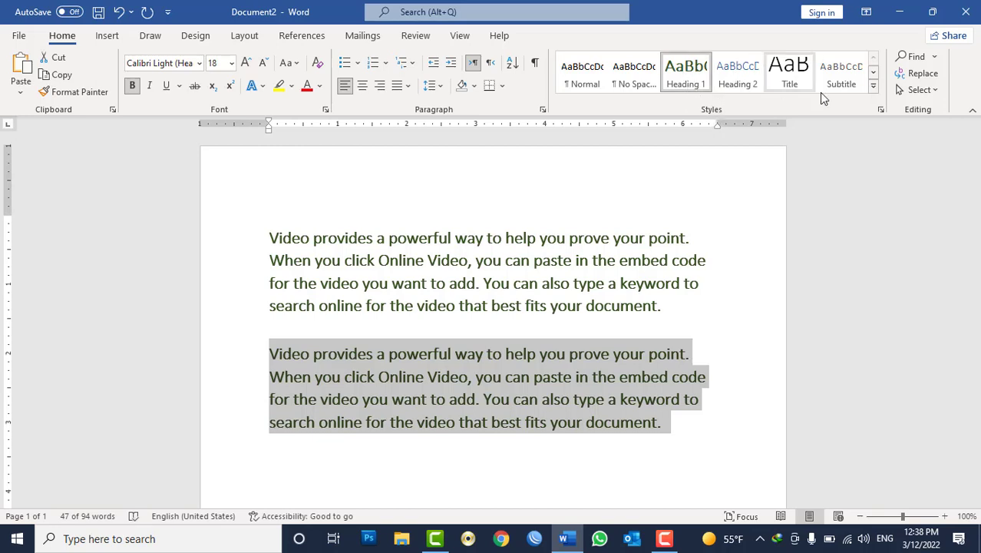
click(872, 85)
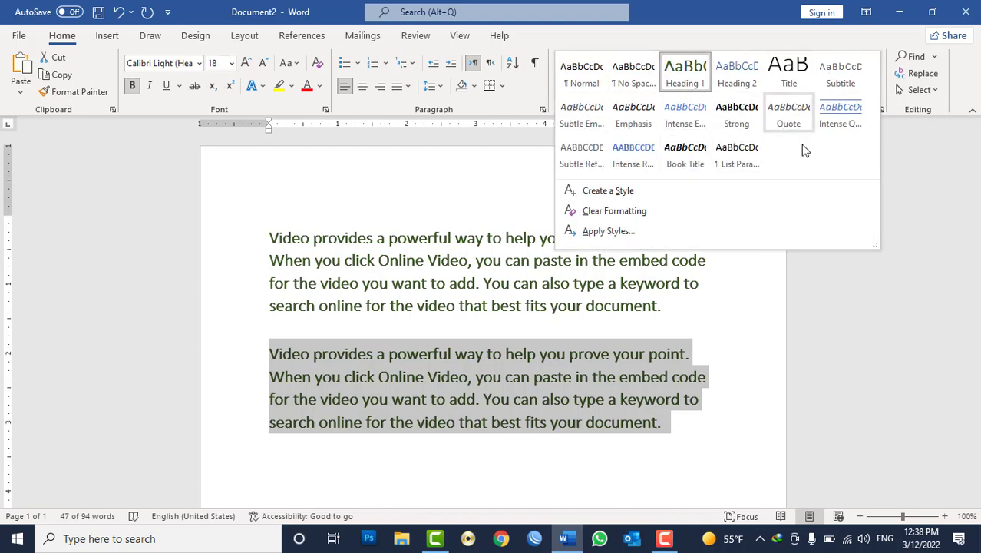
- Clear the second paragraph's formatting, then reapply Heading 1 through Apply Styles
click(736, 320)
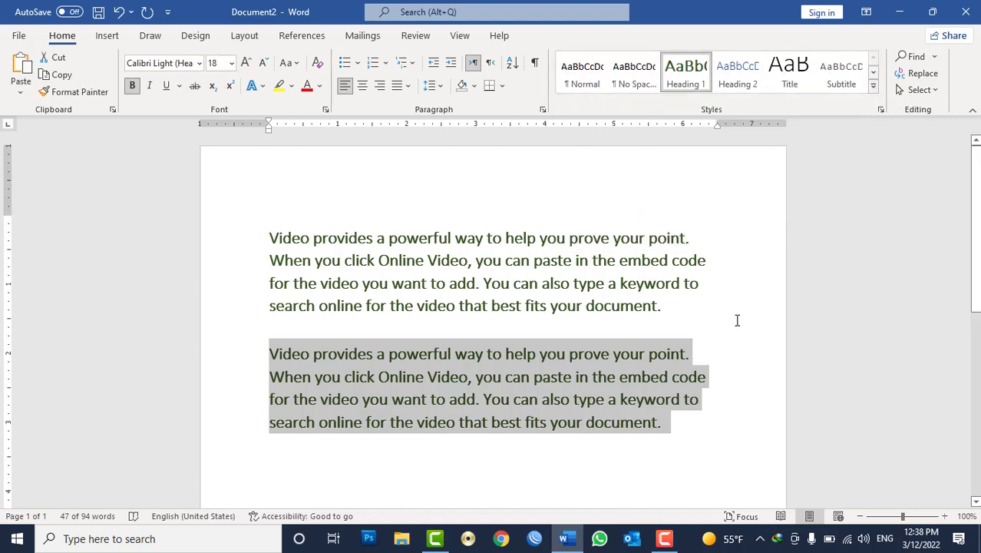
click(872, 85)
click(630, 212)
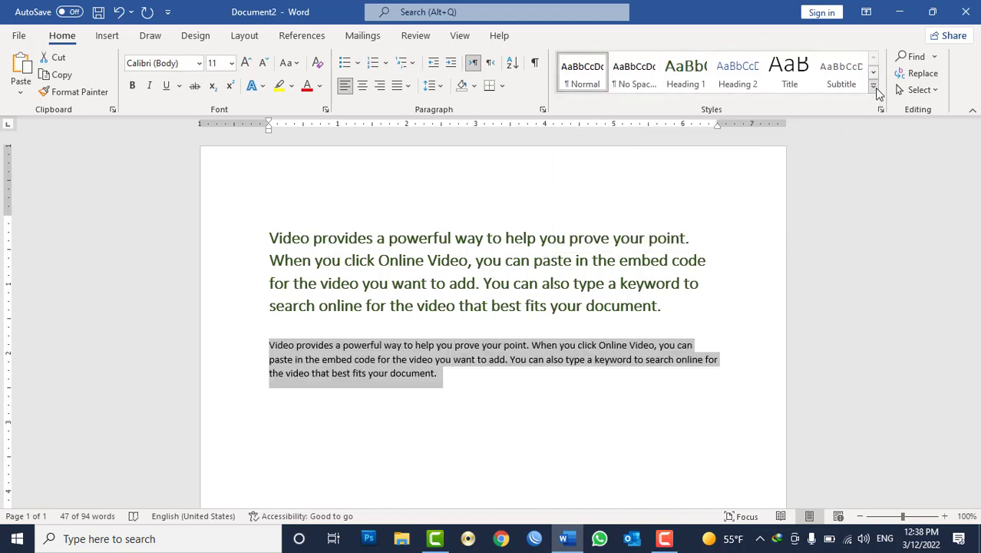
click(872, 85)
click(625, 231)
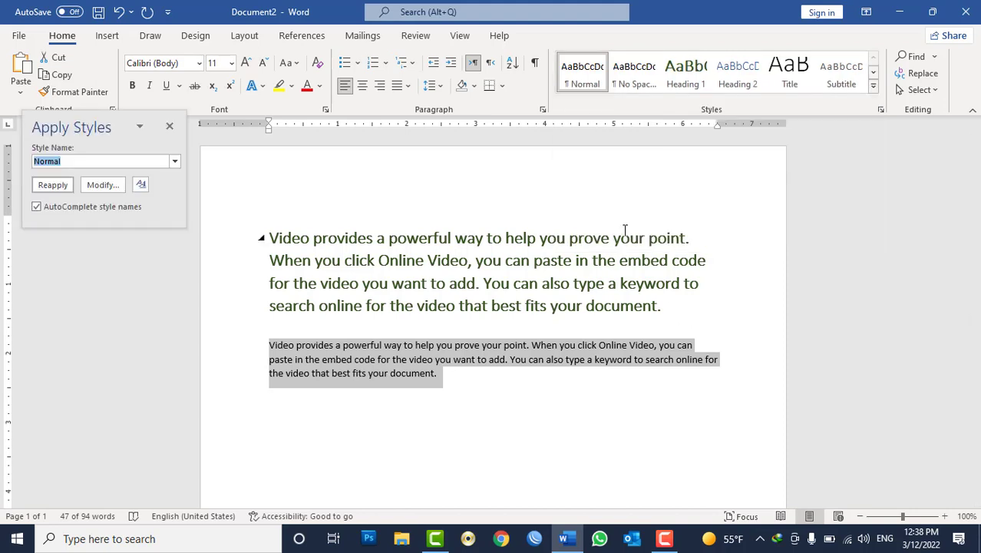
click(174, 162)
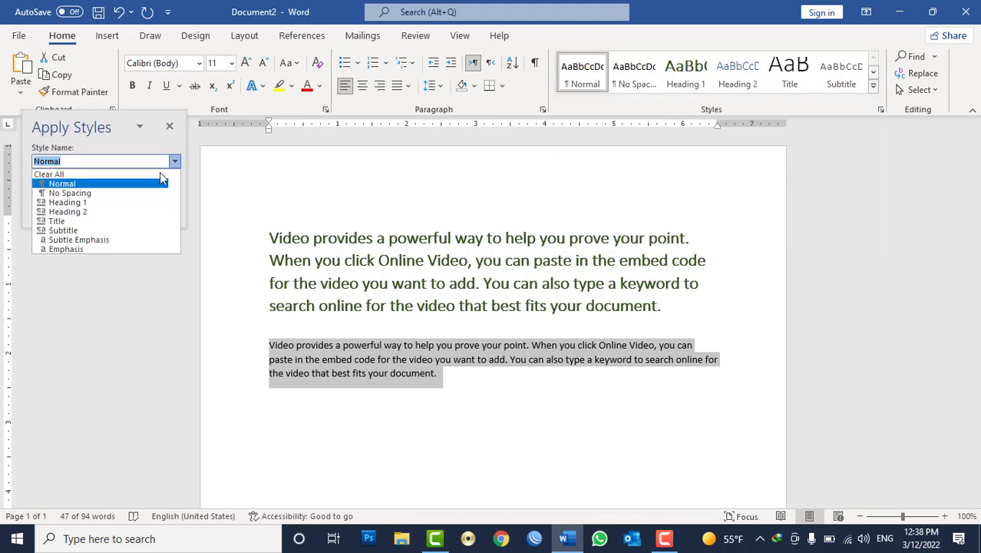
click(123, 202)
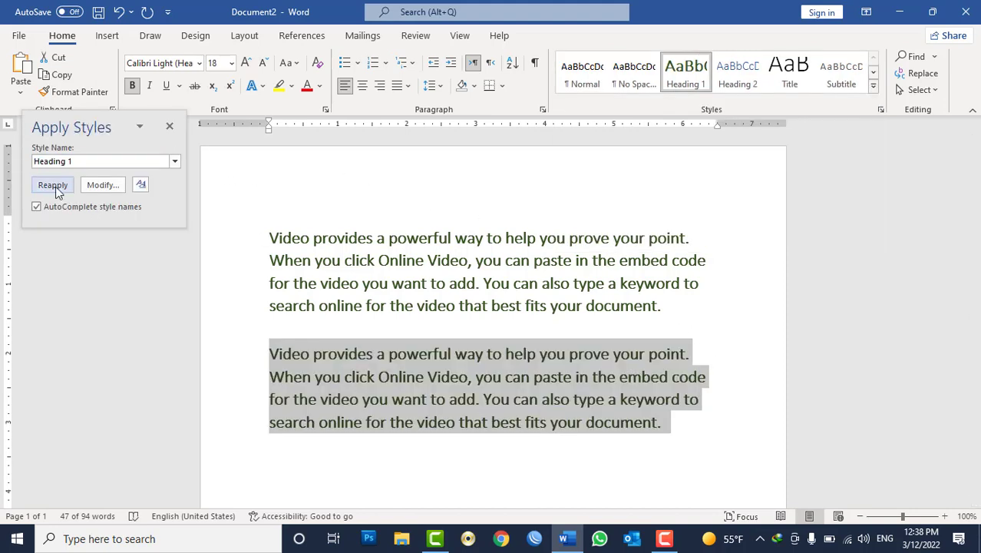
- Modify the Heading 1 style to 8 pt font size and close the Apply Styles pane
click(108, 188)
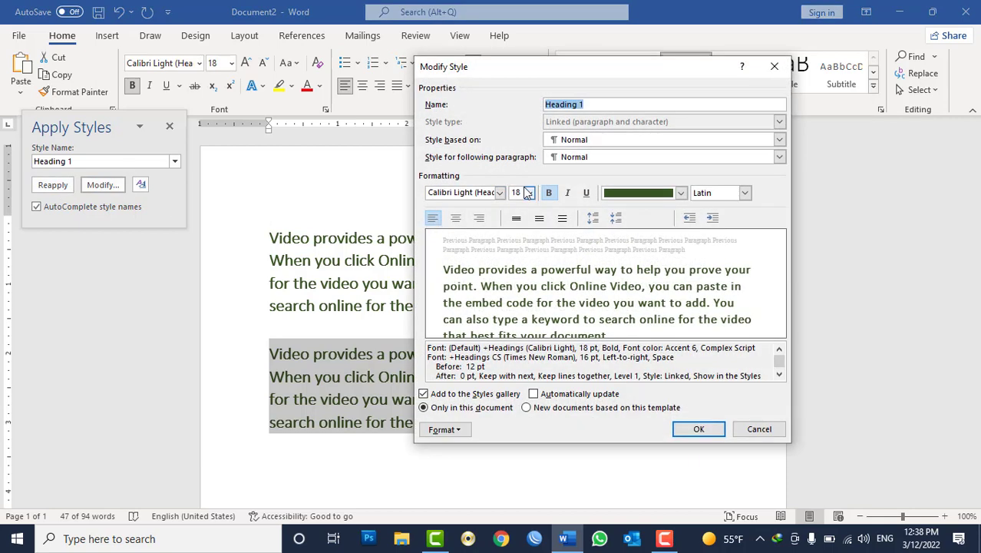
click(529, 193)
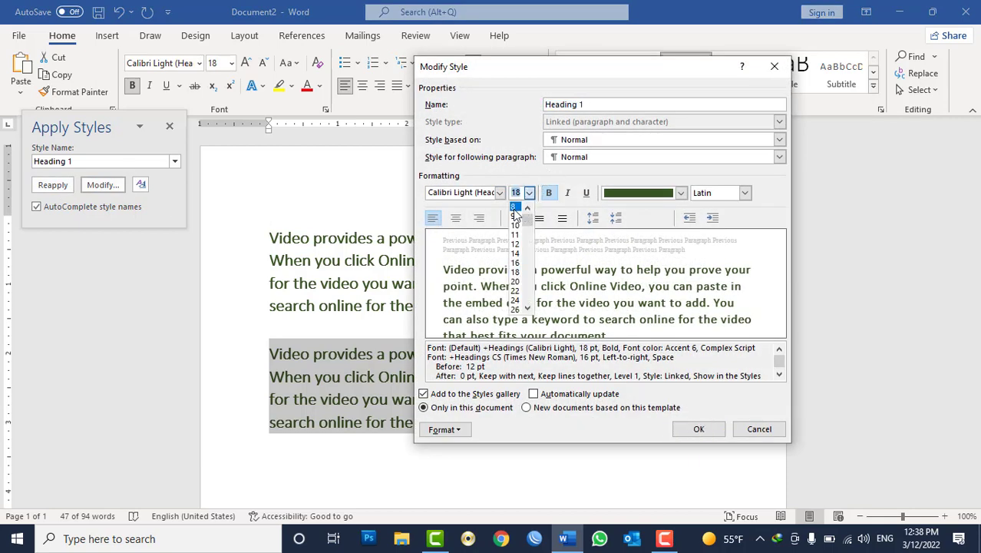
click(515, 204)
click(698, 428)
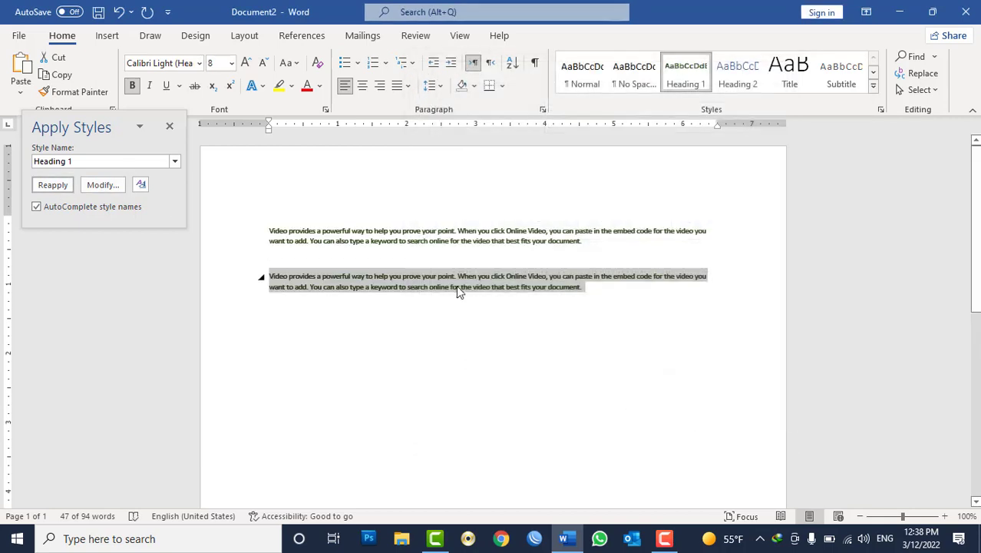
click(47, 188)
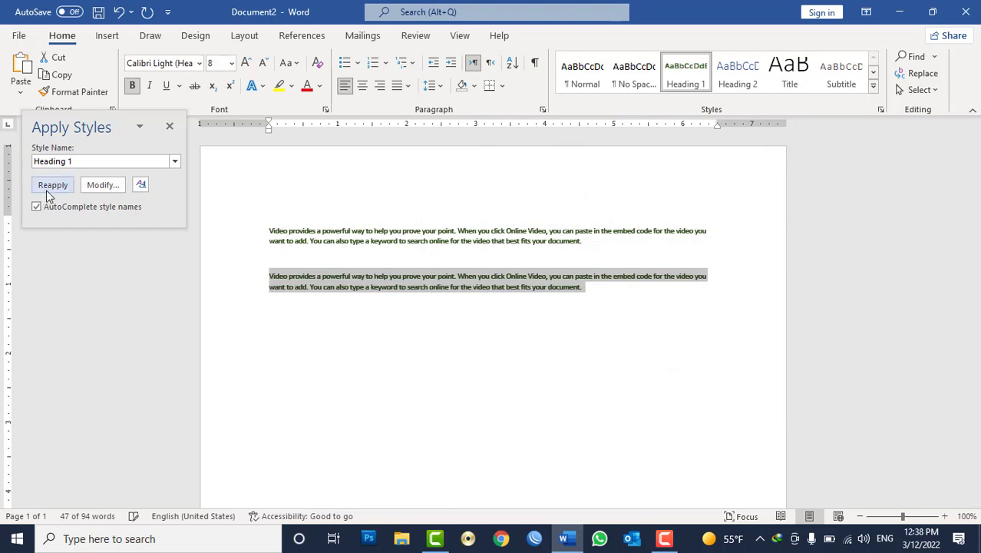
click(170, 126)
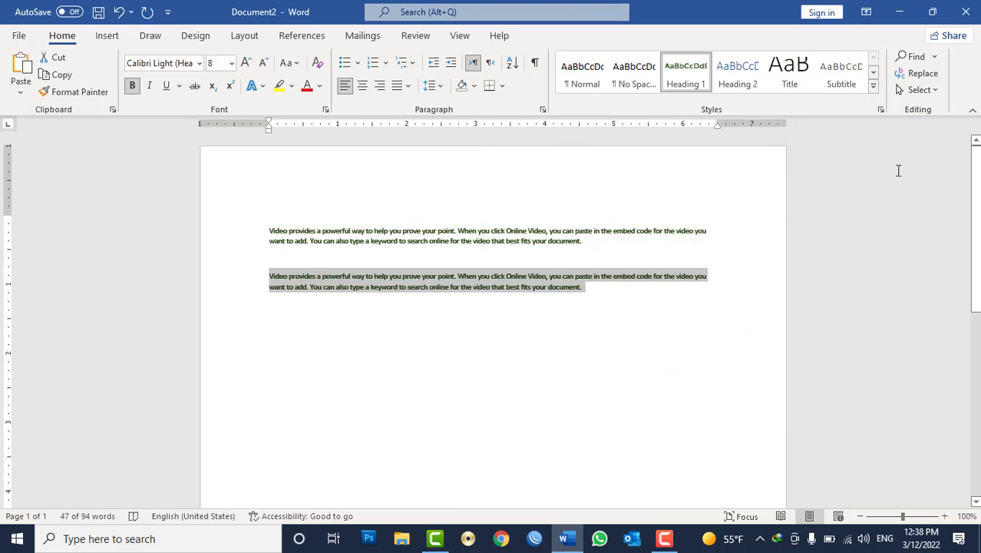
right_click(681, 83)
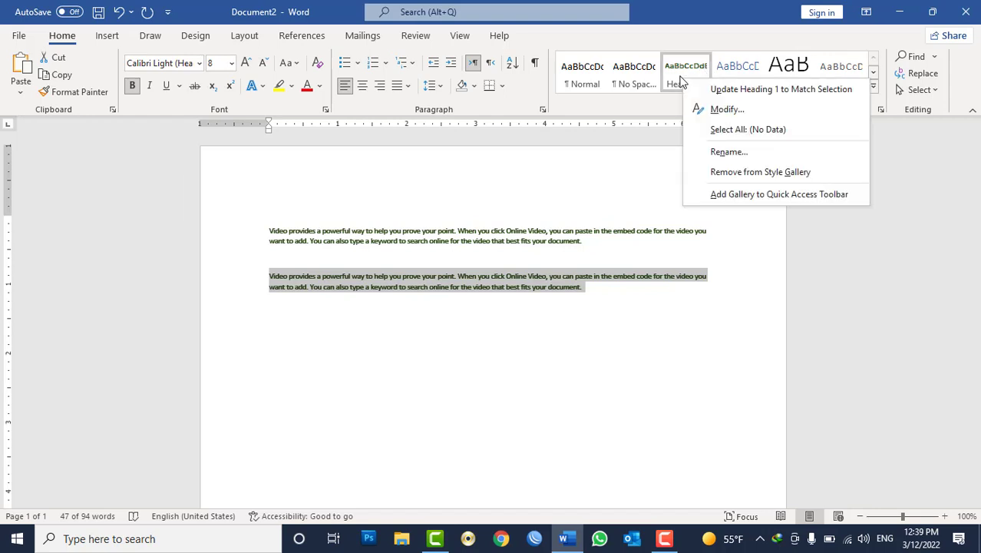
click(713, 109)
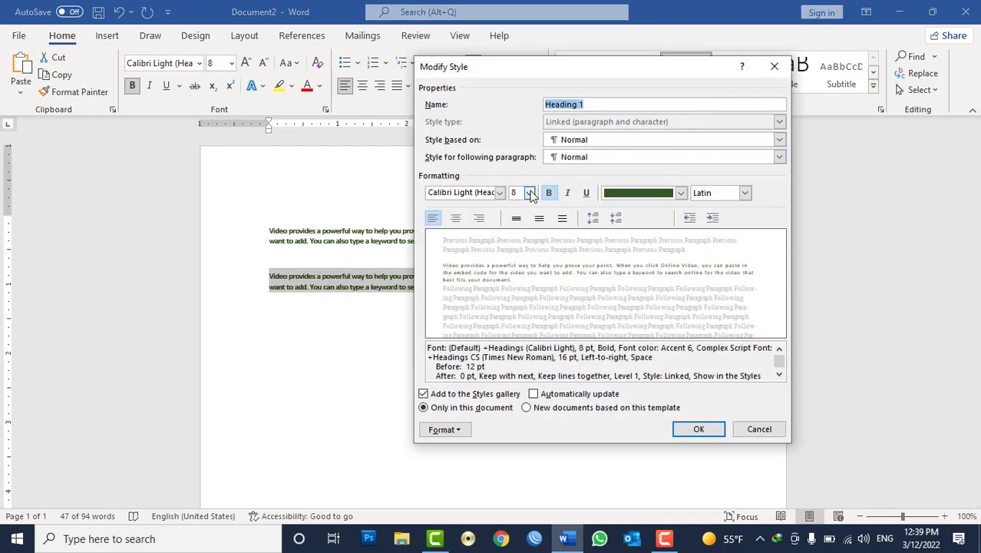
click(528, 192)
click(516, 265)
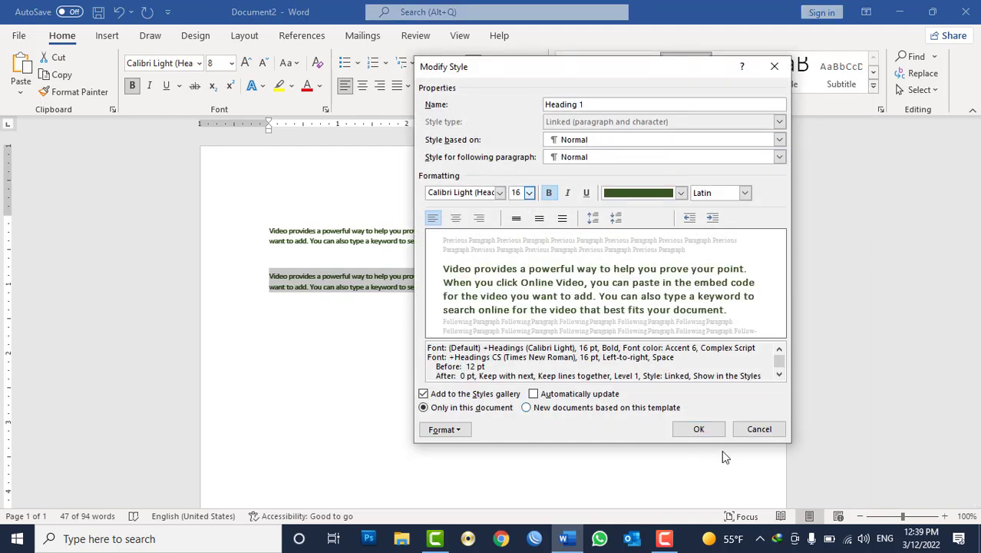
click(759, 430)
- Create a new blank document and insert a sample paragraph with =rand(1)
key(ctrl+n)
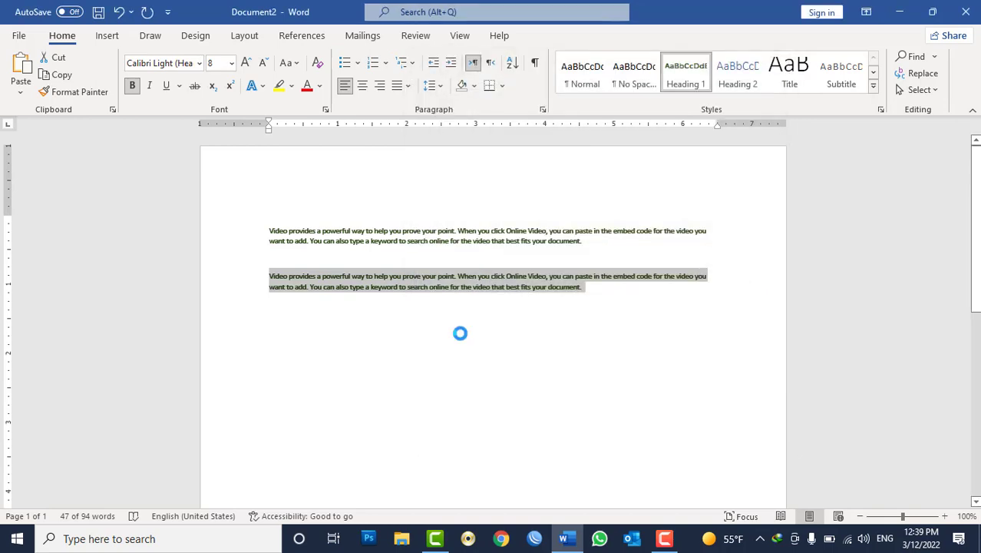
text(=rand(1))
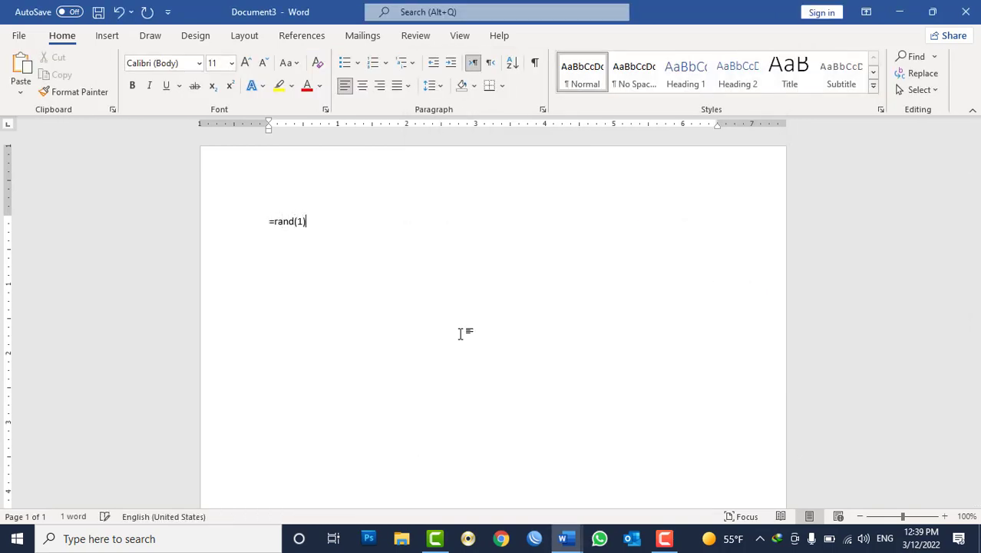
key(Return)
- Style the whole sample paragraph as Heading 1 and show the Styles pane
triple_click(345, 237)
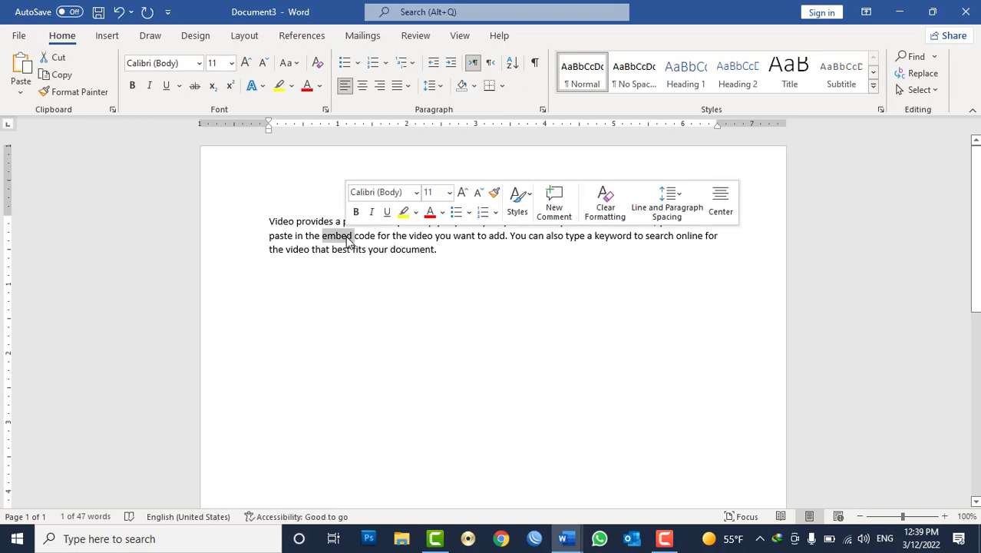
click(685, 78)
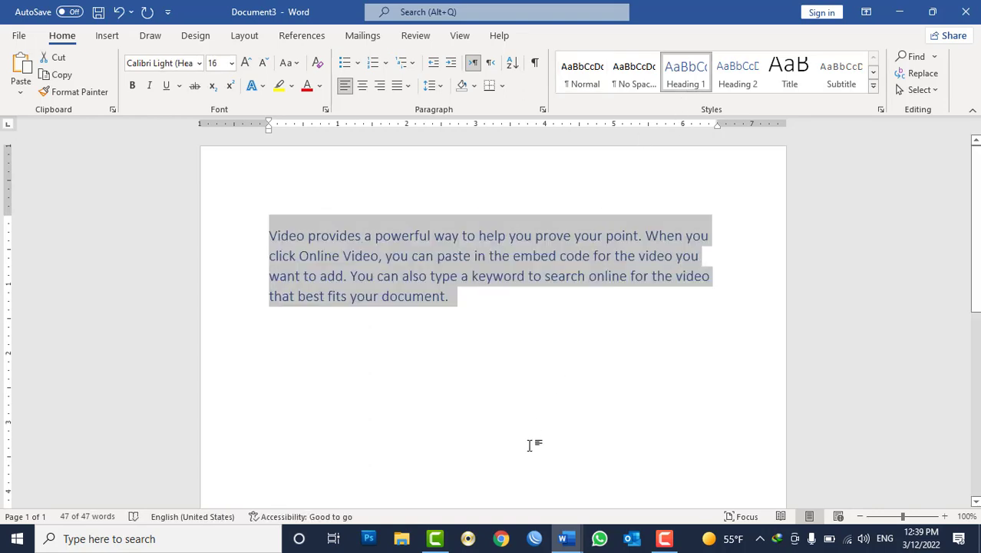
click(559, 407)
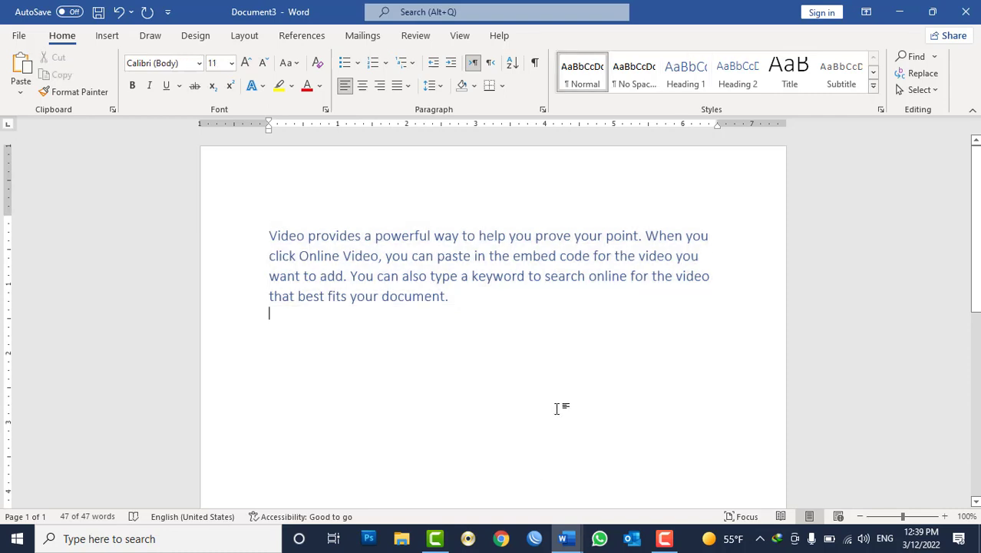
click(880, 110)
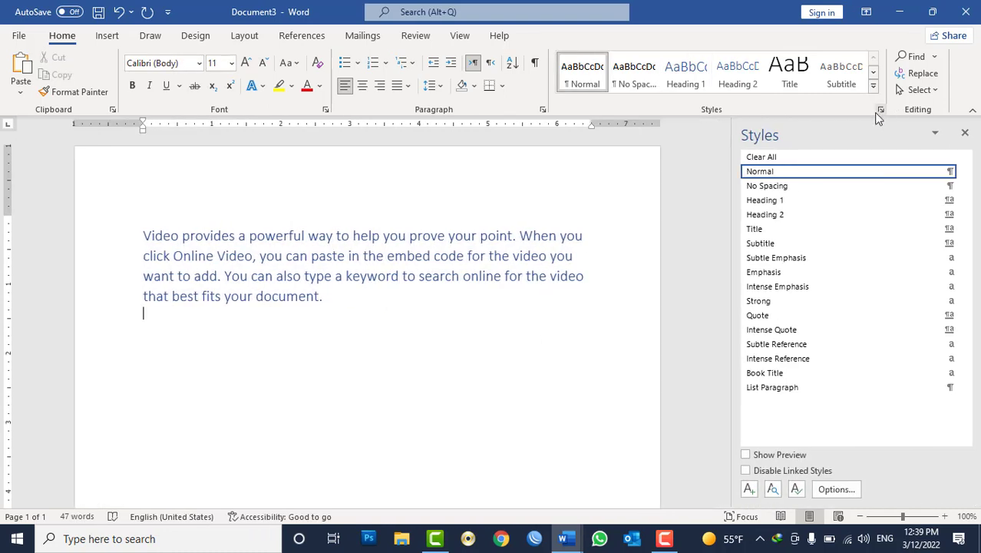
click(749, 490)
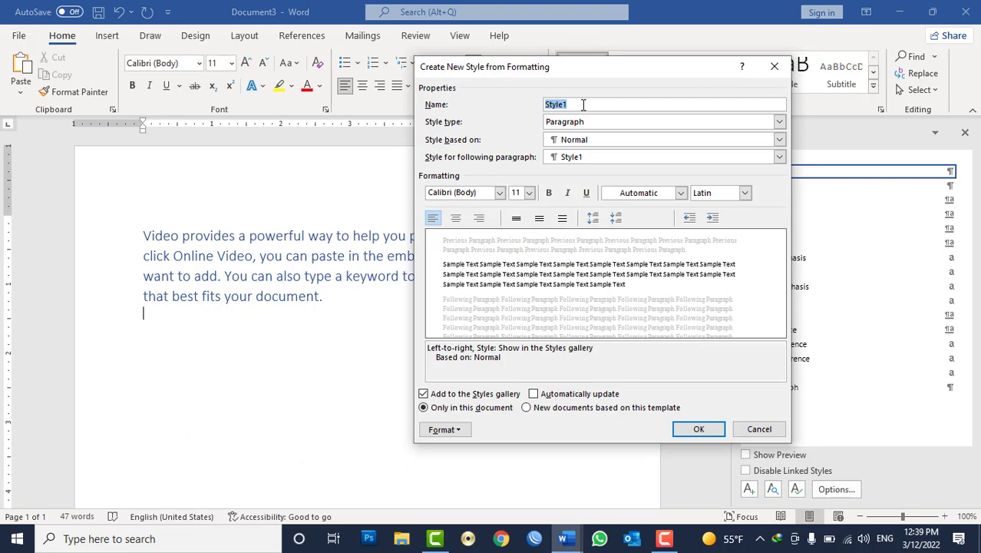
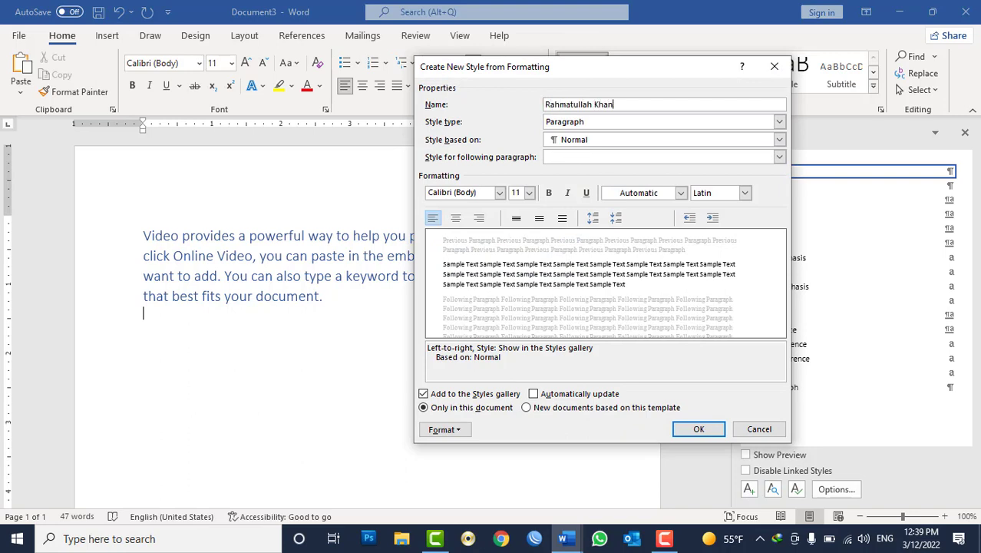
click(614, 123)
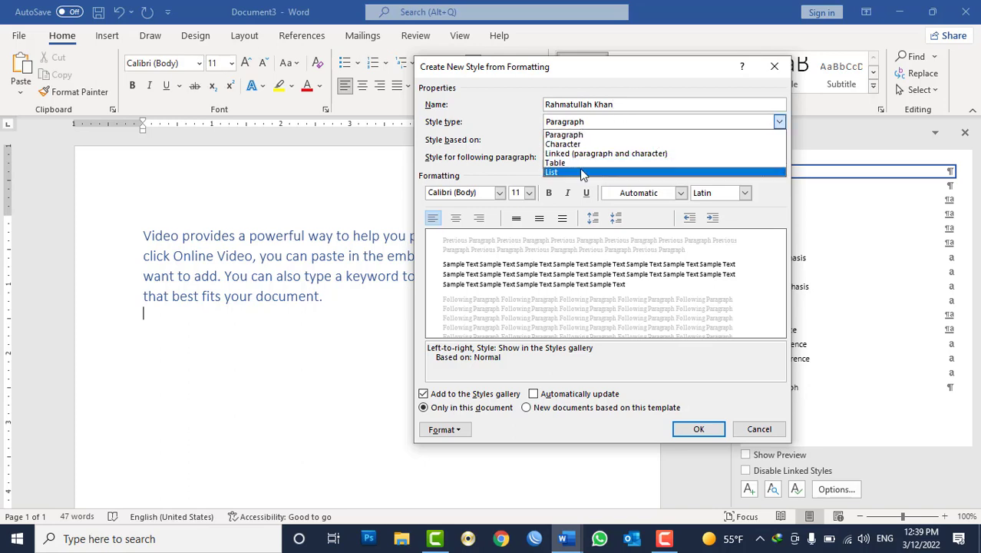
click(595, 135)
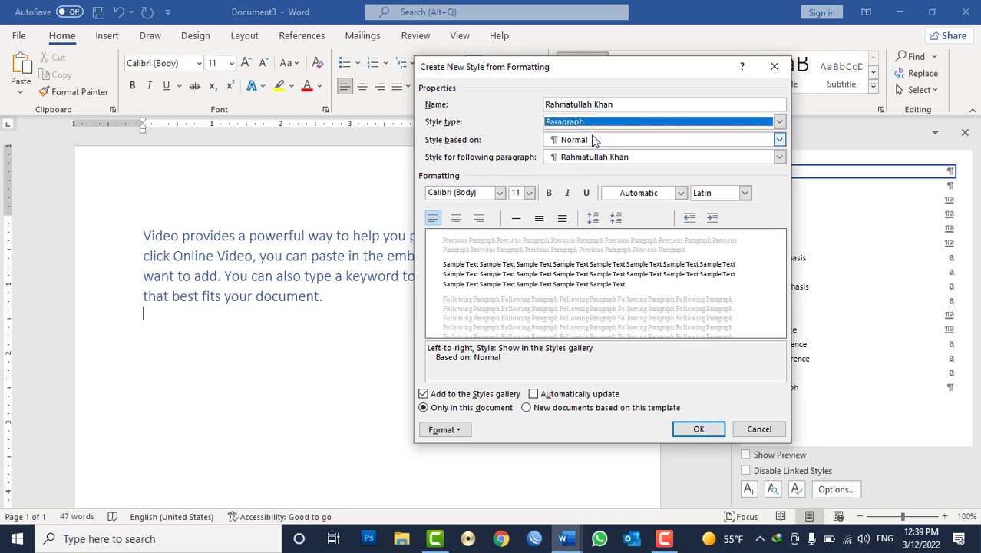
click(530, 193)
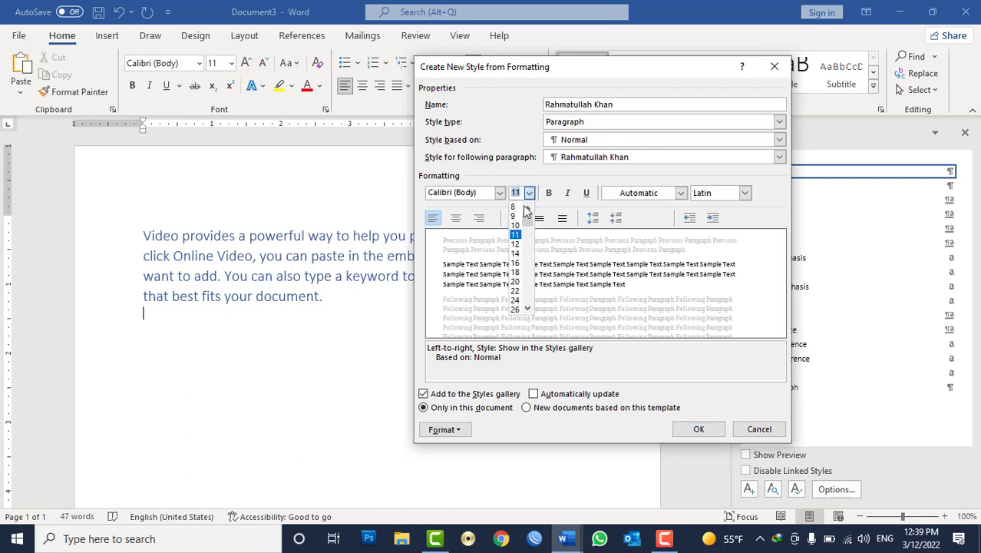
click(515, 244)
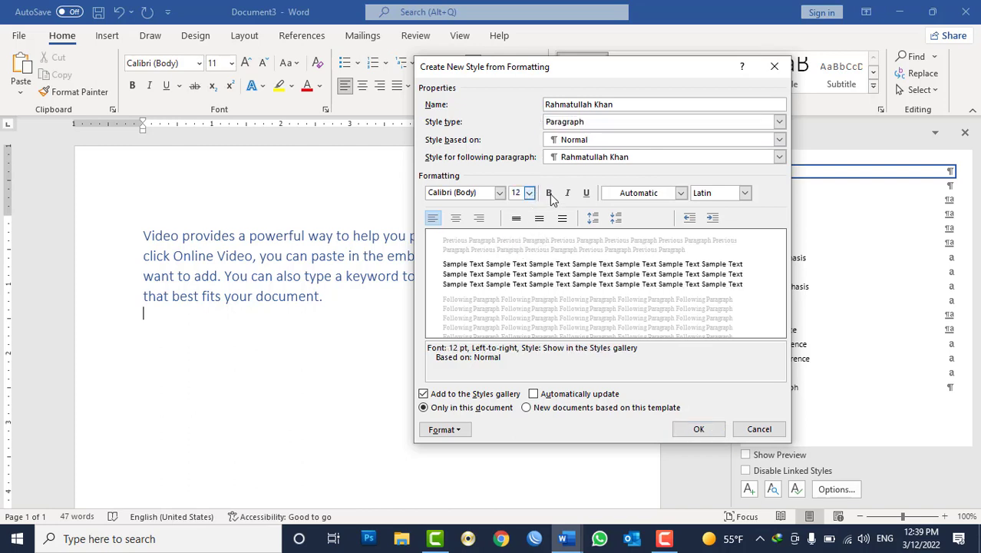
click(499, 193)
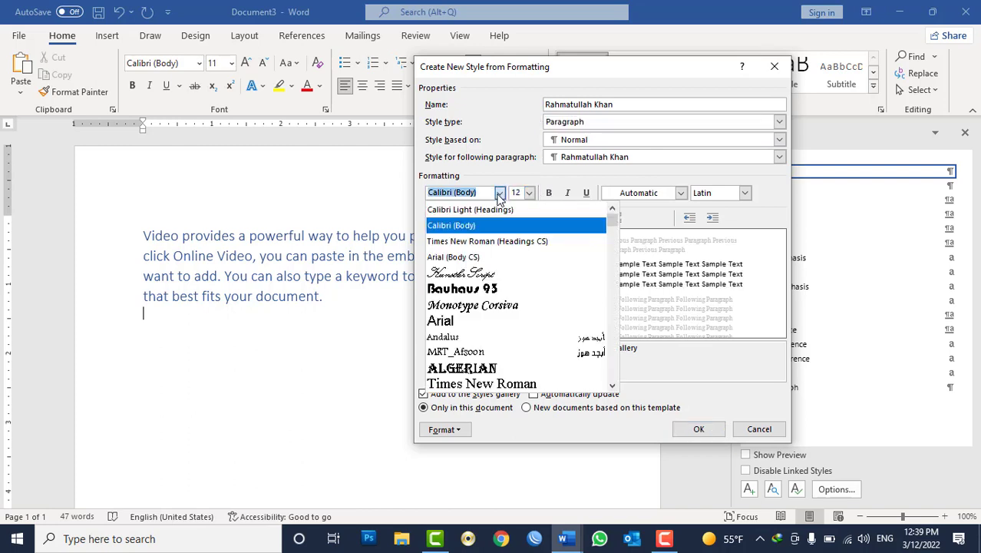
click(488, 243)
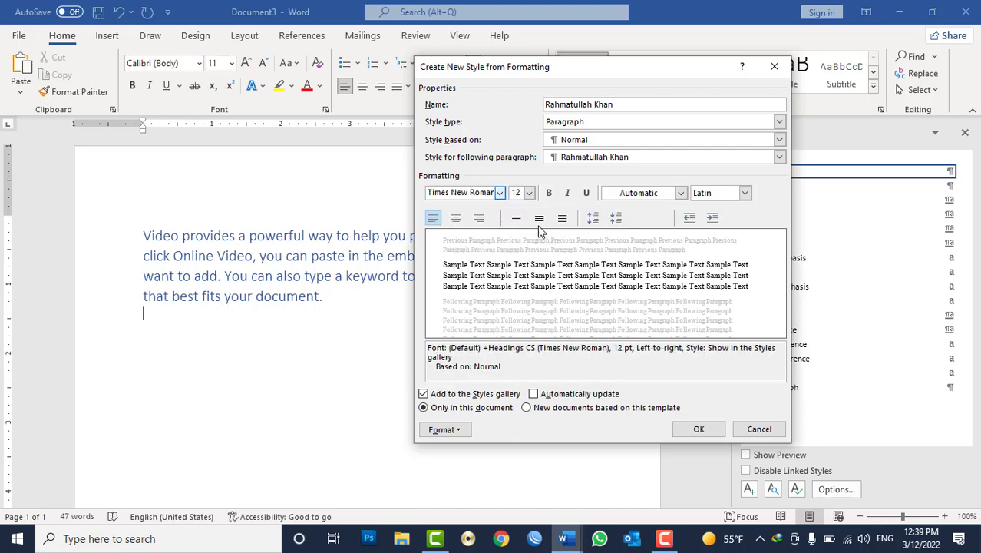
click(464, 430)
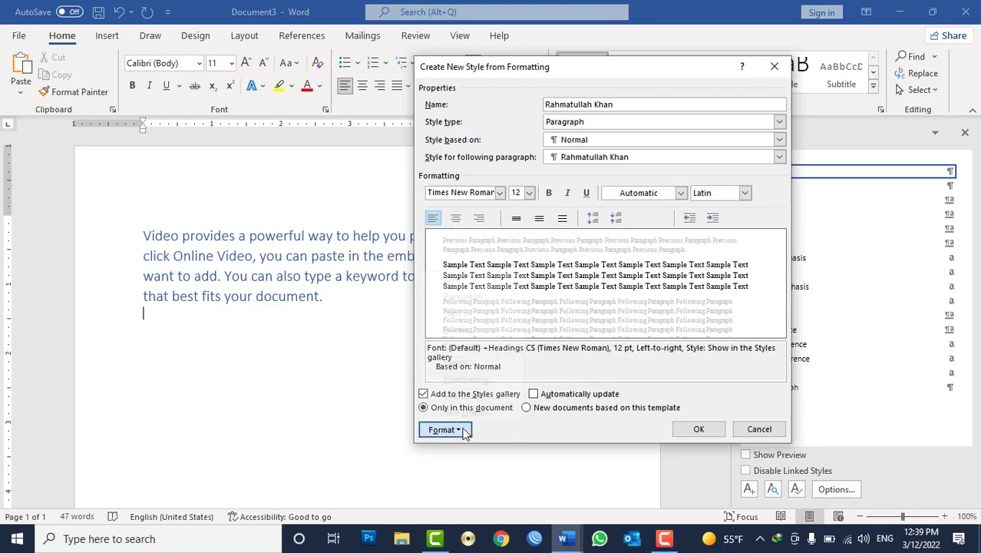
click(470, 278)
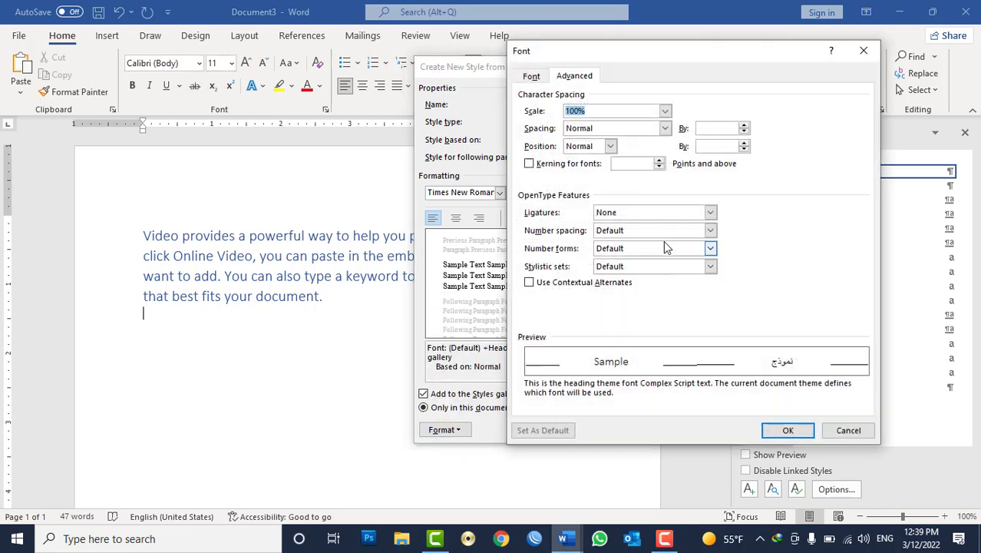
click(544, 80)
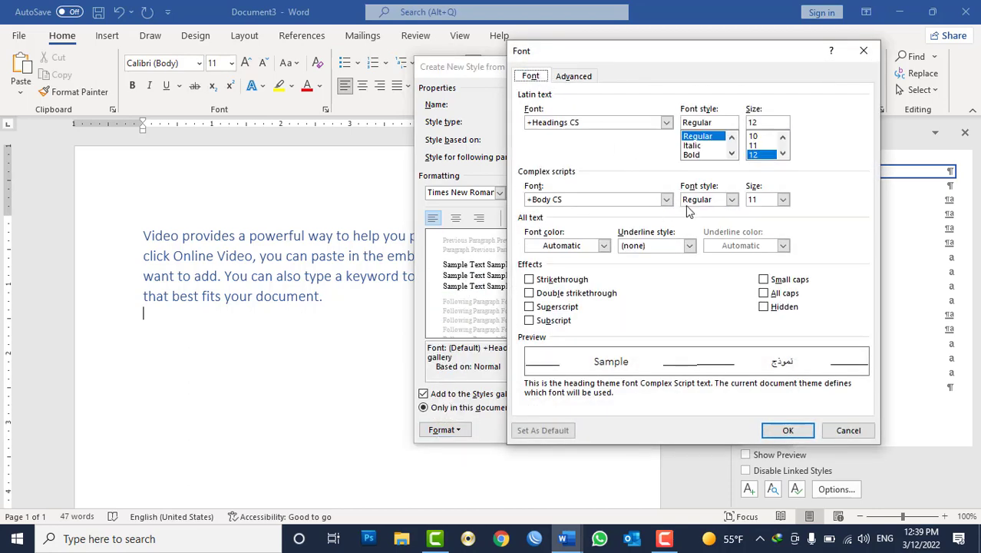
click(604, 245)
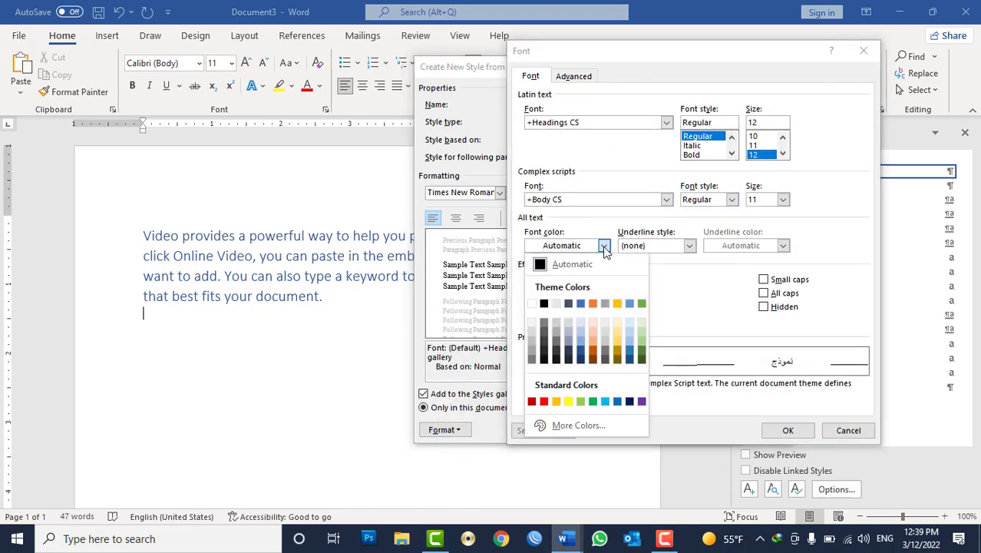
click(581, 304)
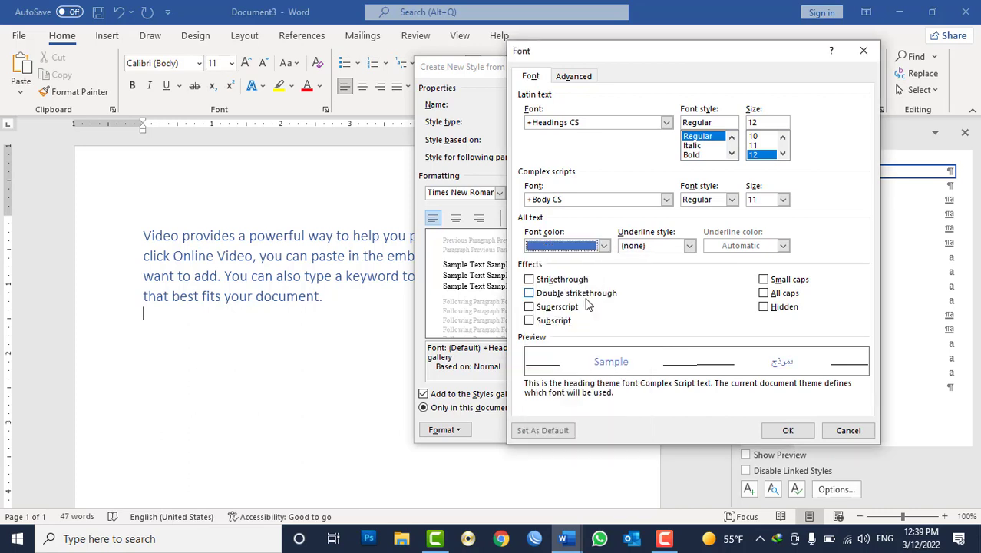
click(702, 154)
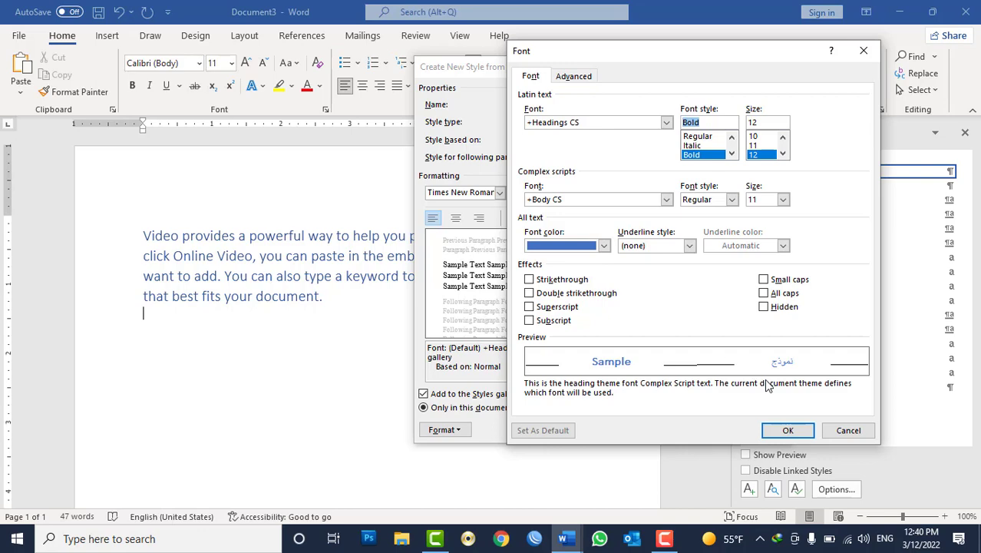
click(771, 298)
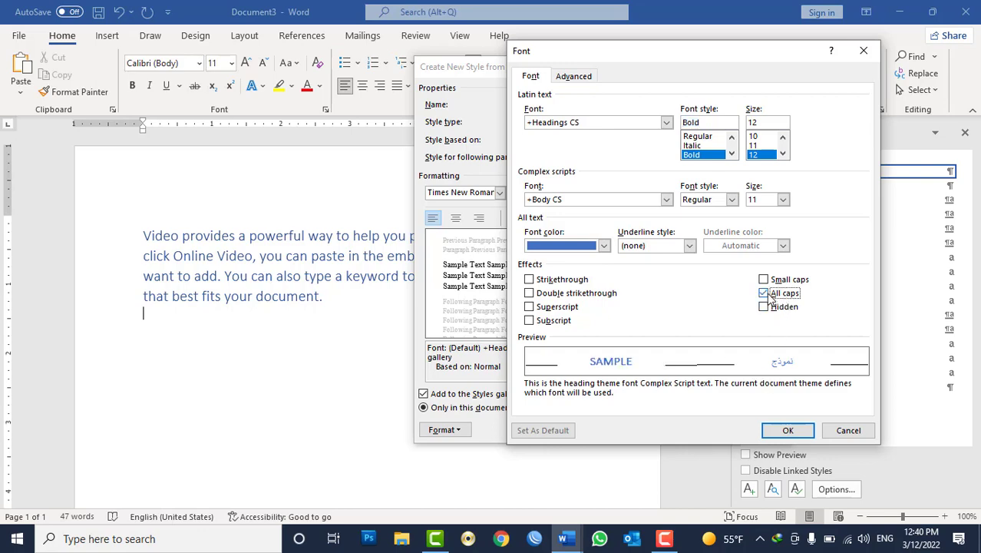
click(787, 430)
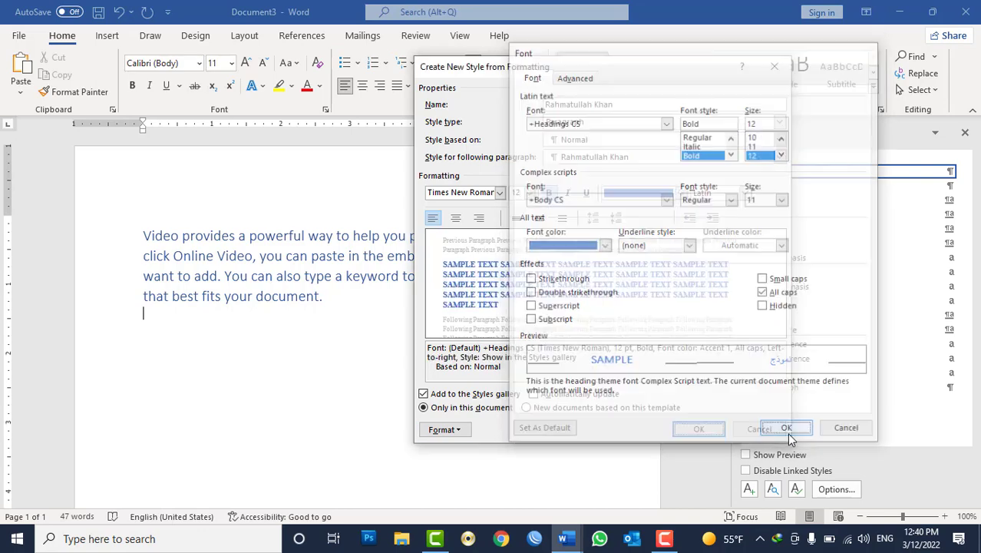
click(698, 428)
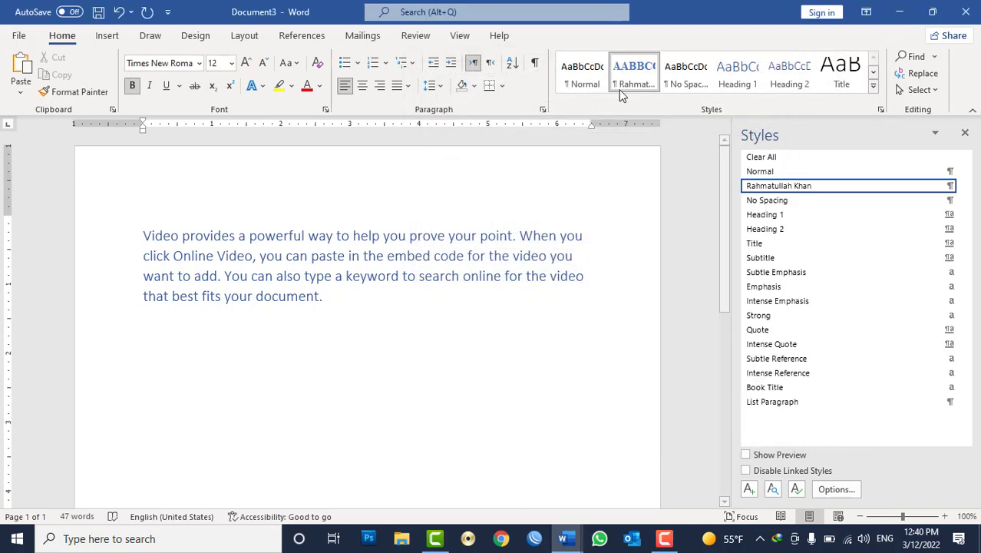
- Add a Normal-formatted line below with a new =rand(1) sample paragraph
click(968, 135)
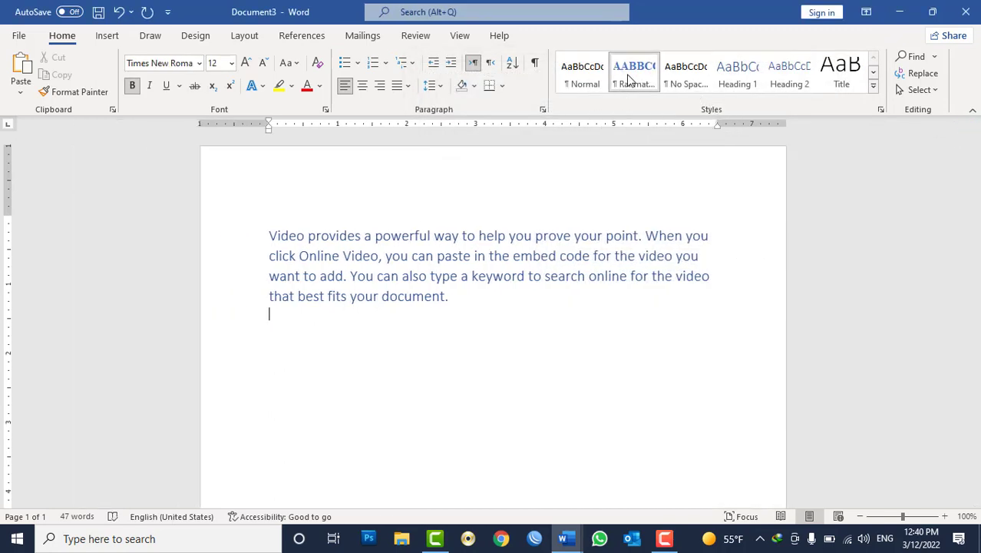
key(Return)
key(Return)
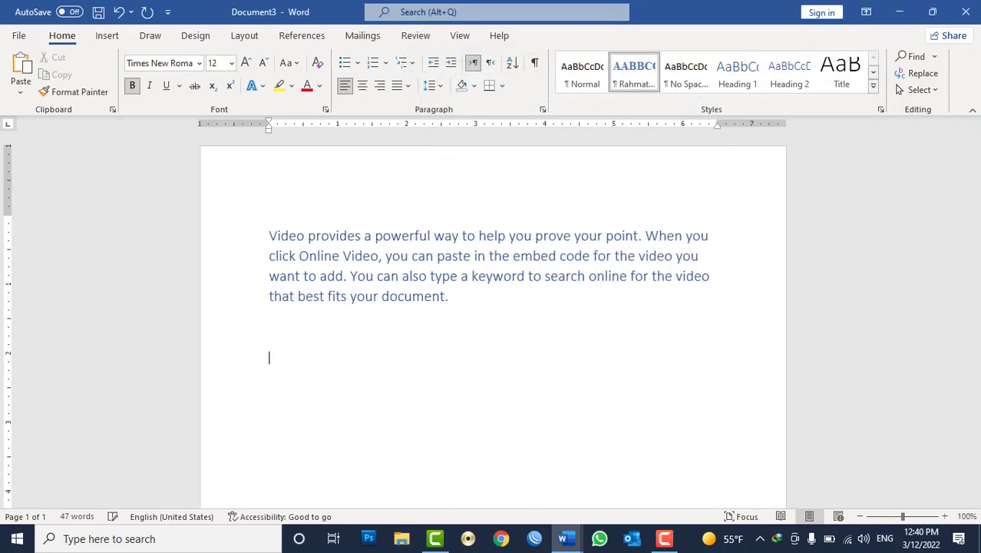
text(=RA)
key(BackSpace)
key(BackSpace)
key(BackSpace)
click(317, 65)
text(=rand(1)
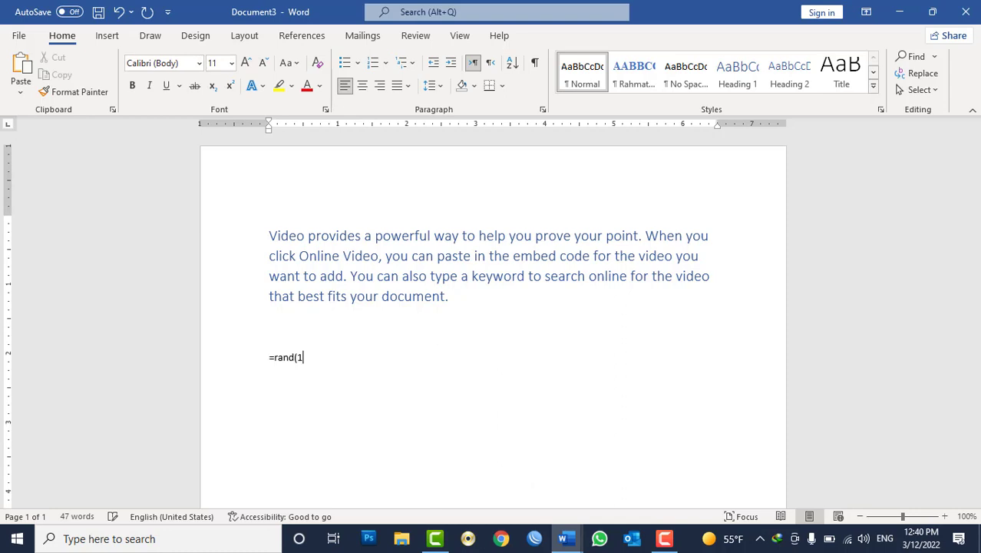
text())
key(Return)
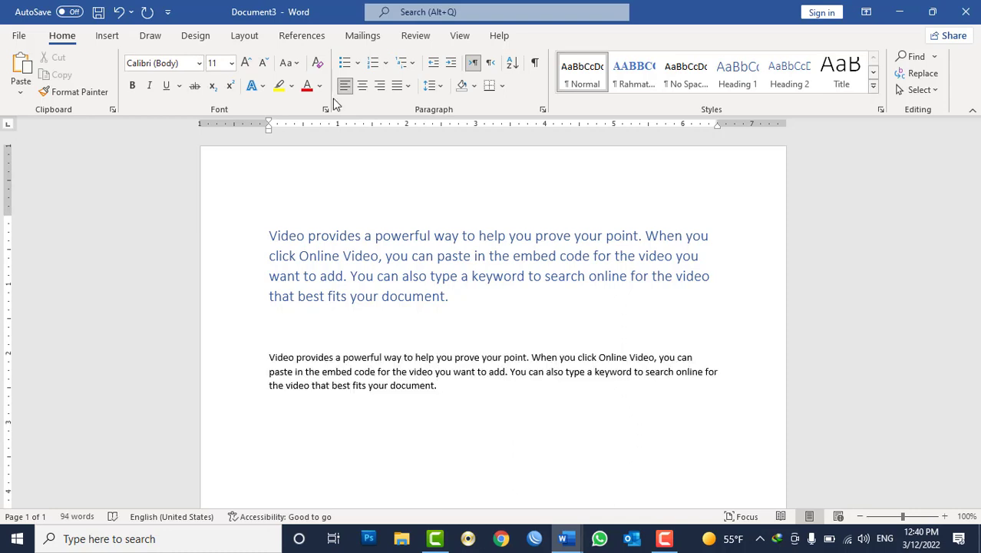
- Apply the custom 'Rah' style to the whole new sample paragraph
triple_click(362, 372)
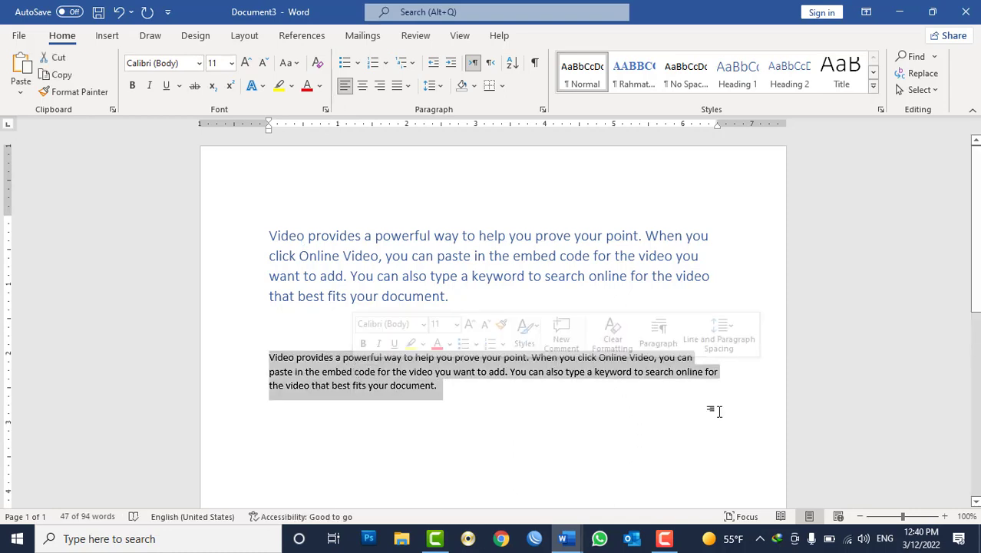
click(634, 73)
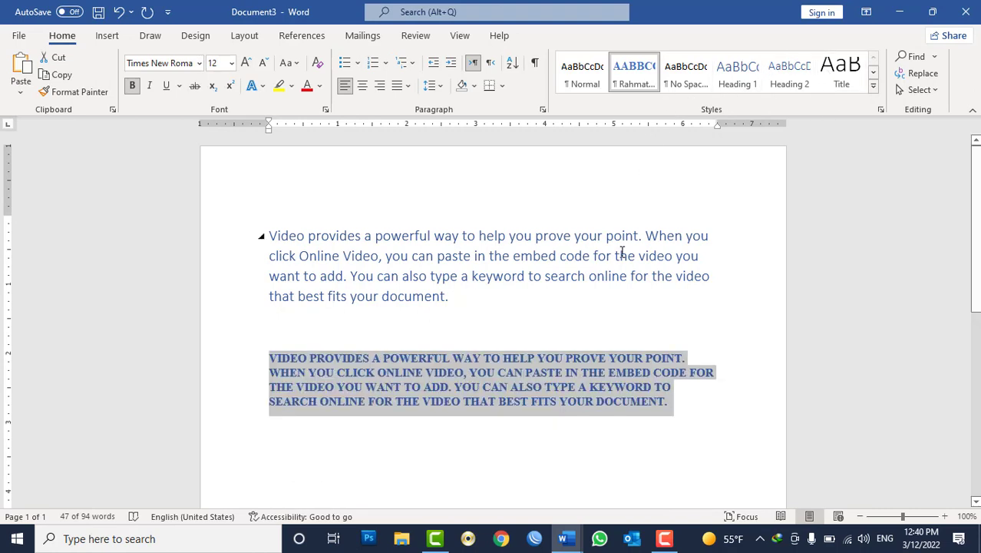
click(627, 275)
click(873, 90)
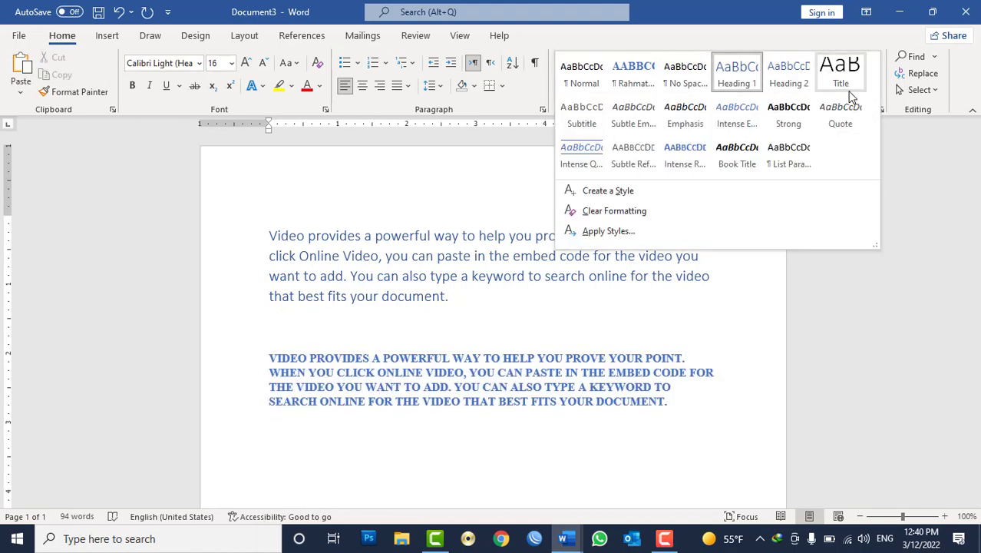
- Clear the formatting of the first paragraph and the all-caps paragraph
click(613, 212)
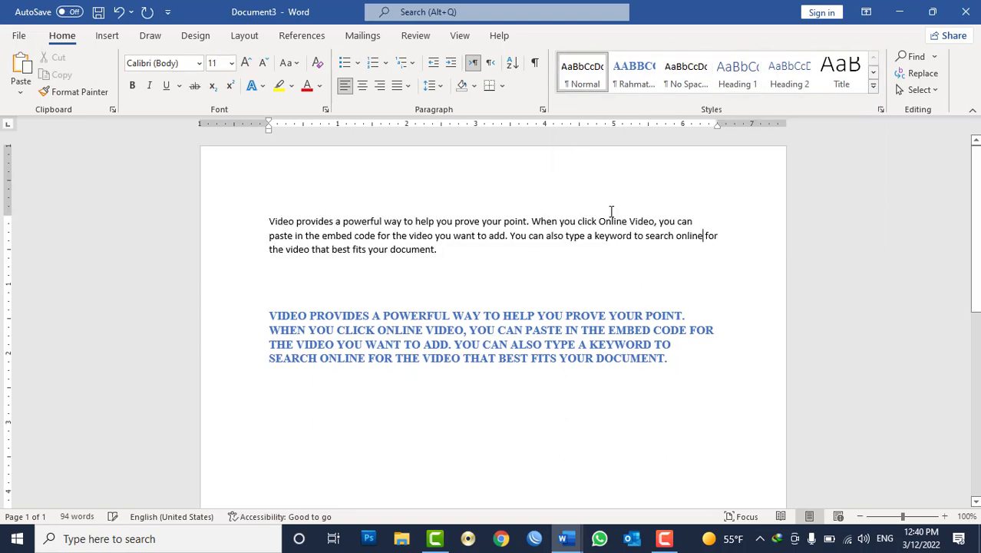
click(483, 295)
triple_click(476, 329)
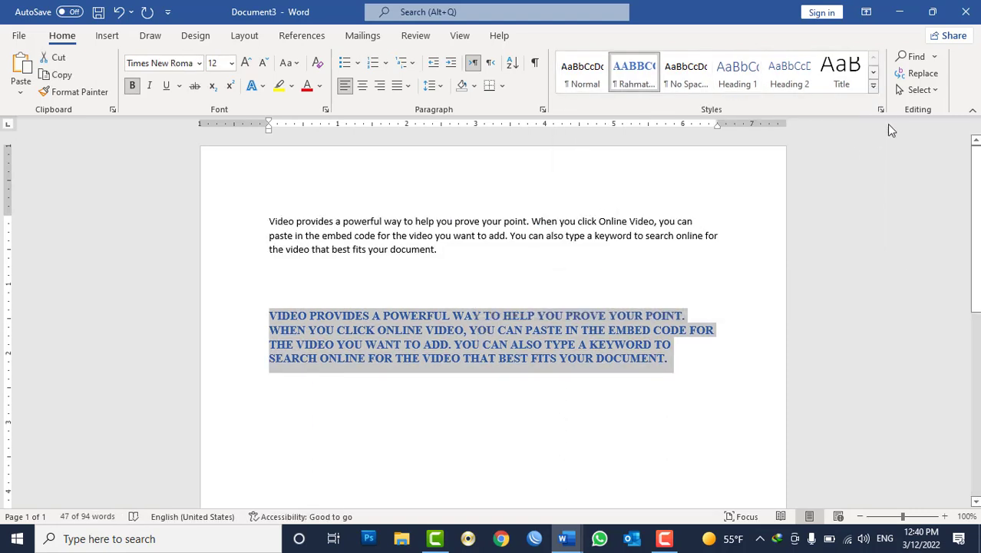
click(874, 90)
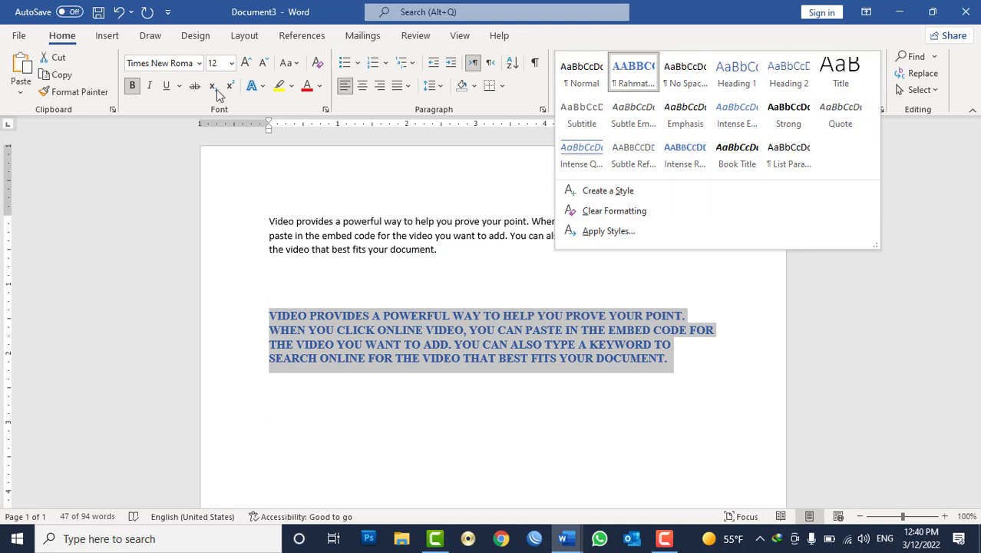
click(316, 65)
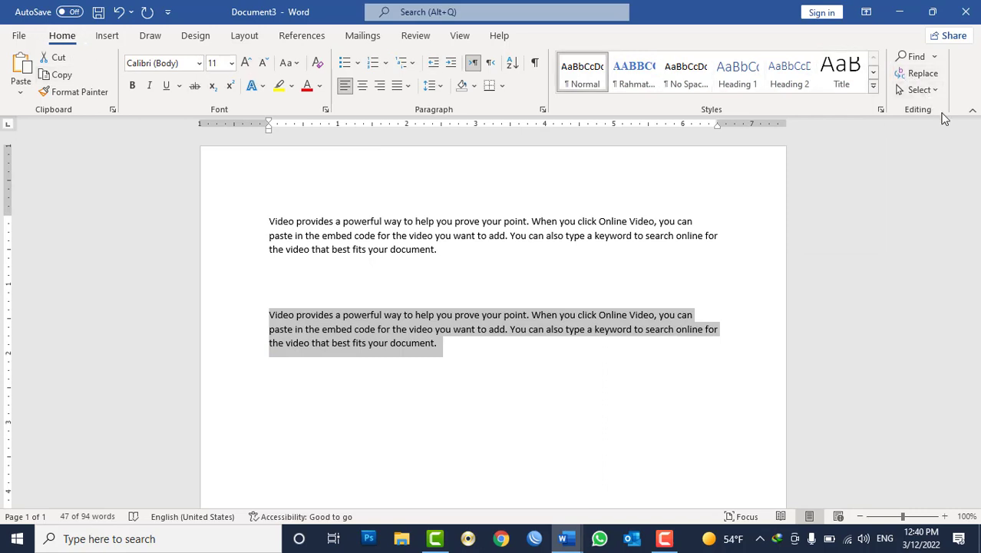
- Close Document3, answering its save prompt, so Document2 shows
click(106, 35)
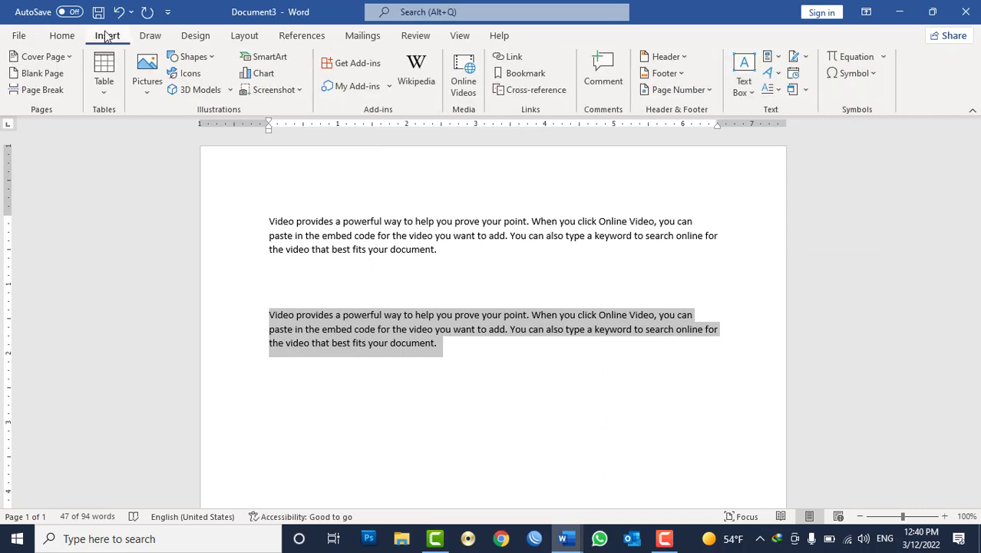
click(465, 250)
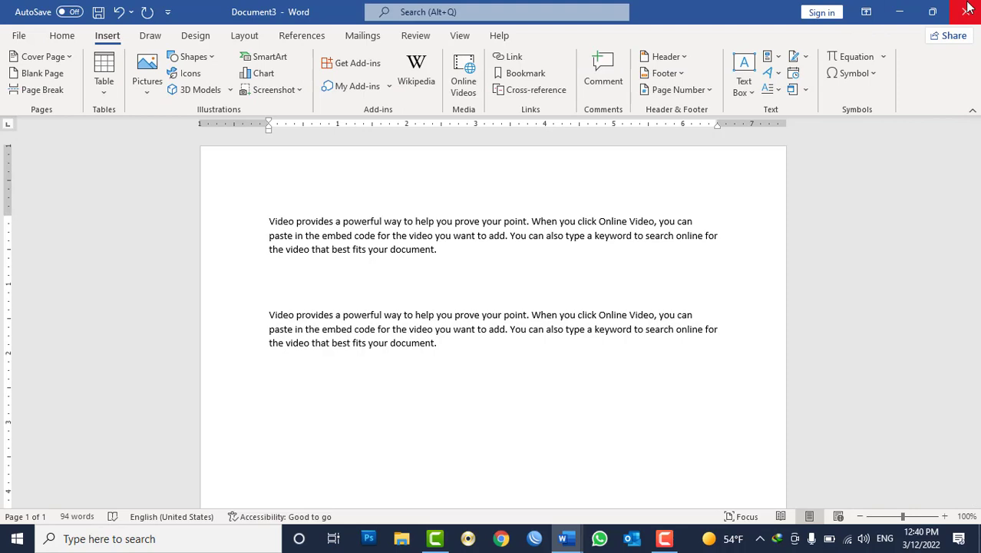
click(491, 296)
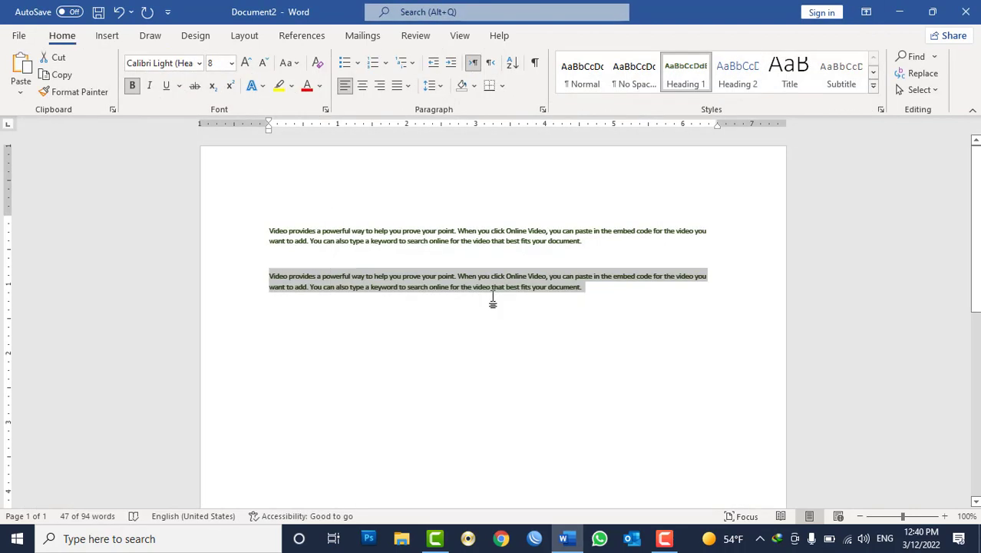